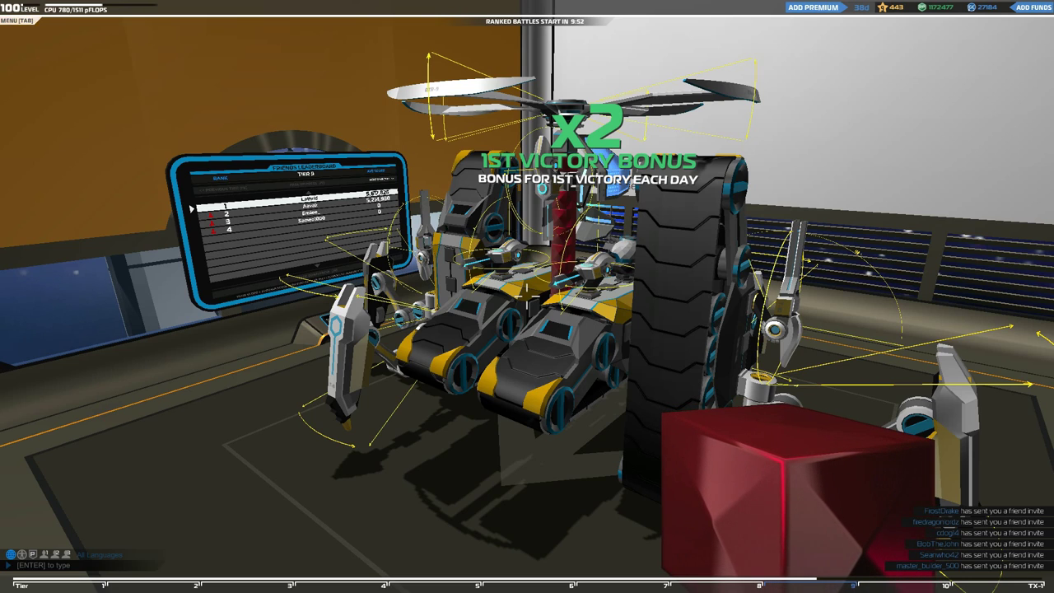
Load the tier-1 Ambassador robot from garage bay 06, replacing the helicopter build.
key(g)
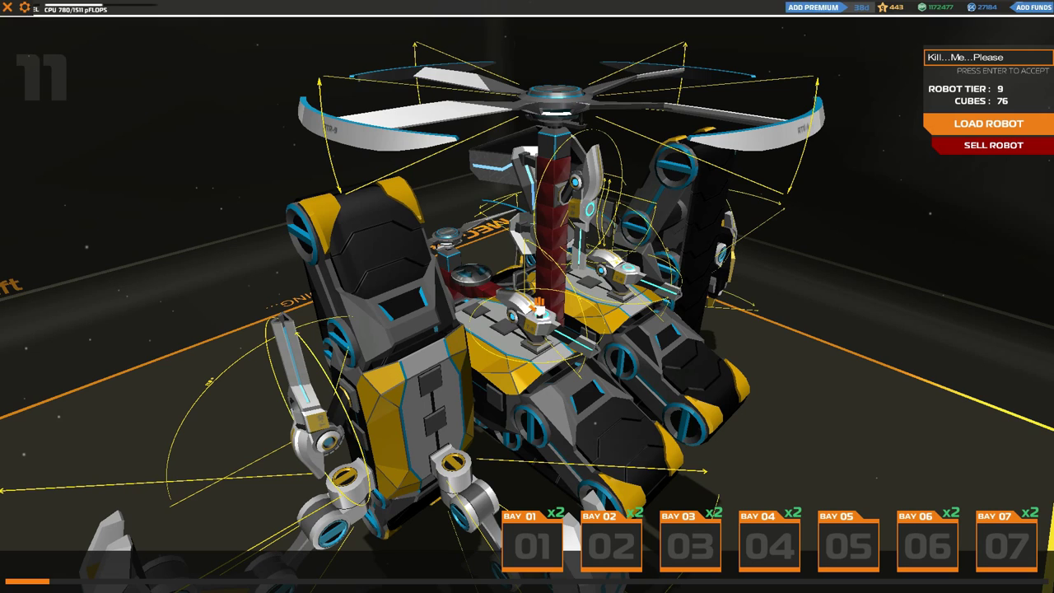
mouse_move(411, 284)
mouse_down()
mouse_move(341, 259)
mouse_move(127, 486)
mouse_up()
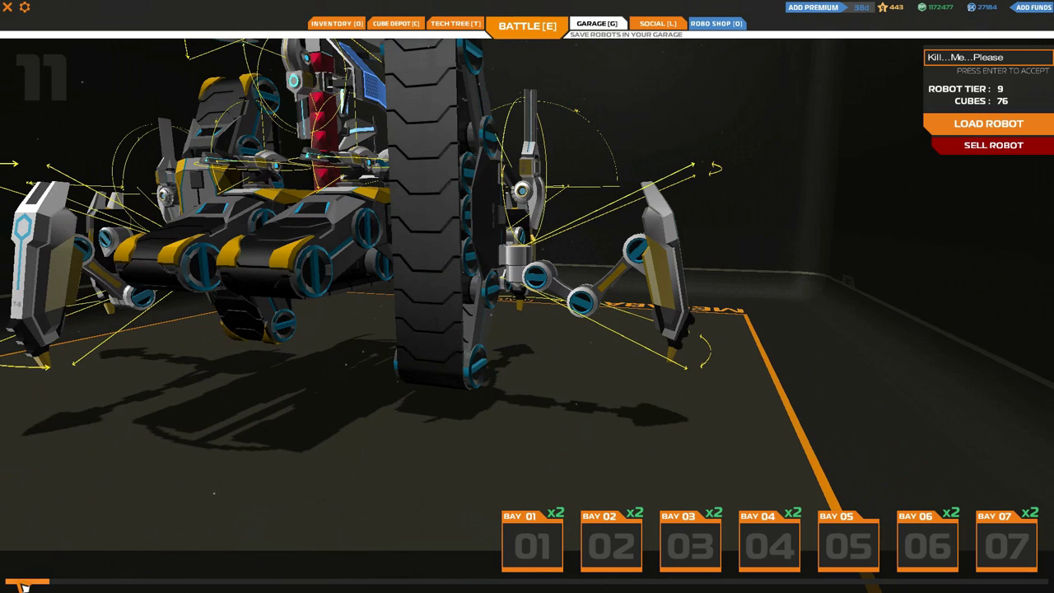
drag(24, 585, 37, 585)
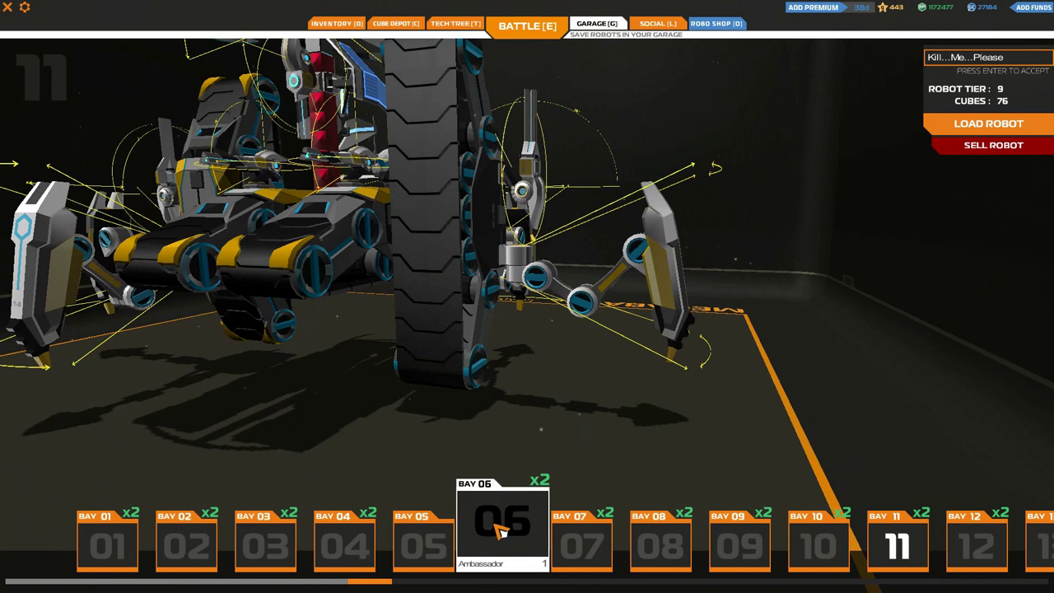
click(502, 531)
click(1011, 127)
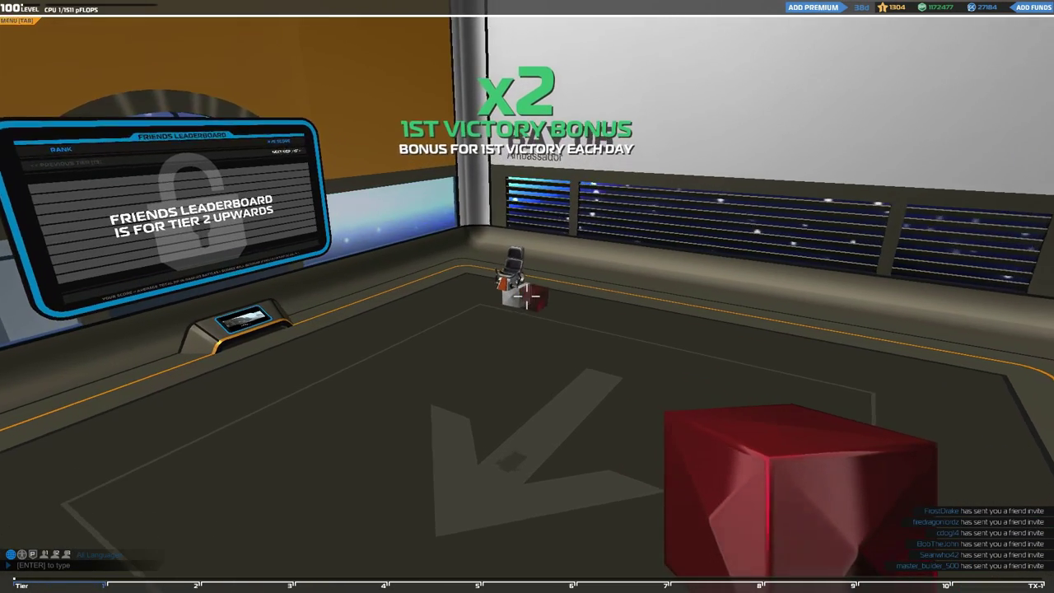
Select the red Armored T8 cube as the building block.
key(q)
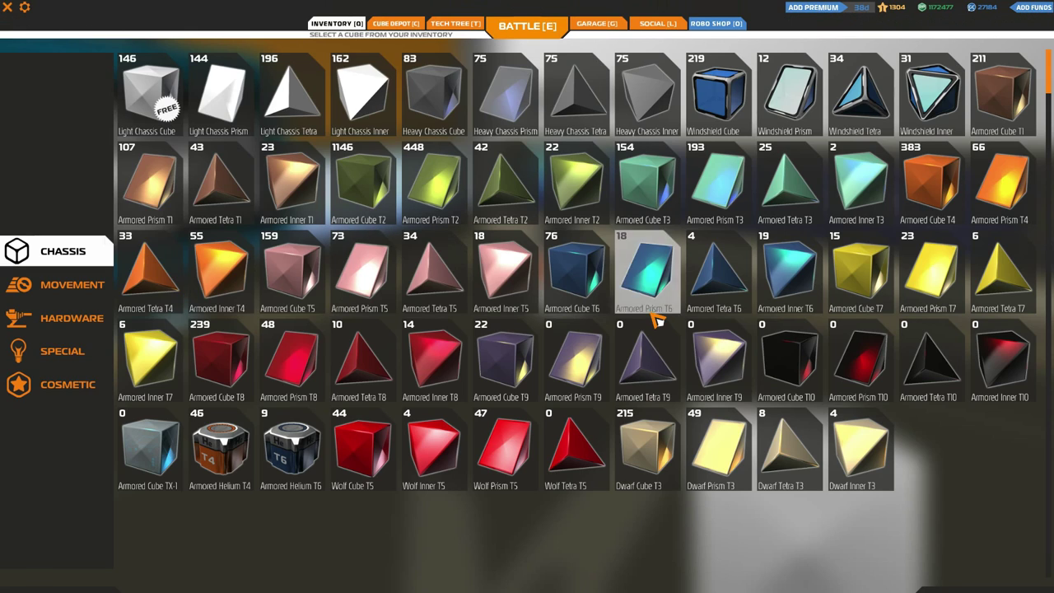
click(646, 280)
key(q)
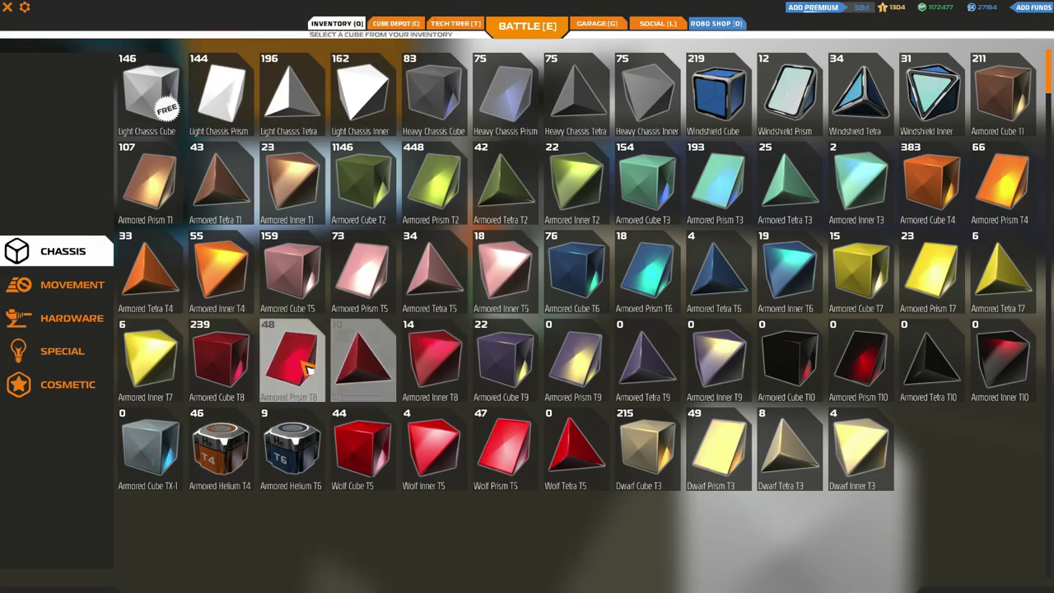
click(304, 366)
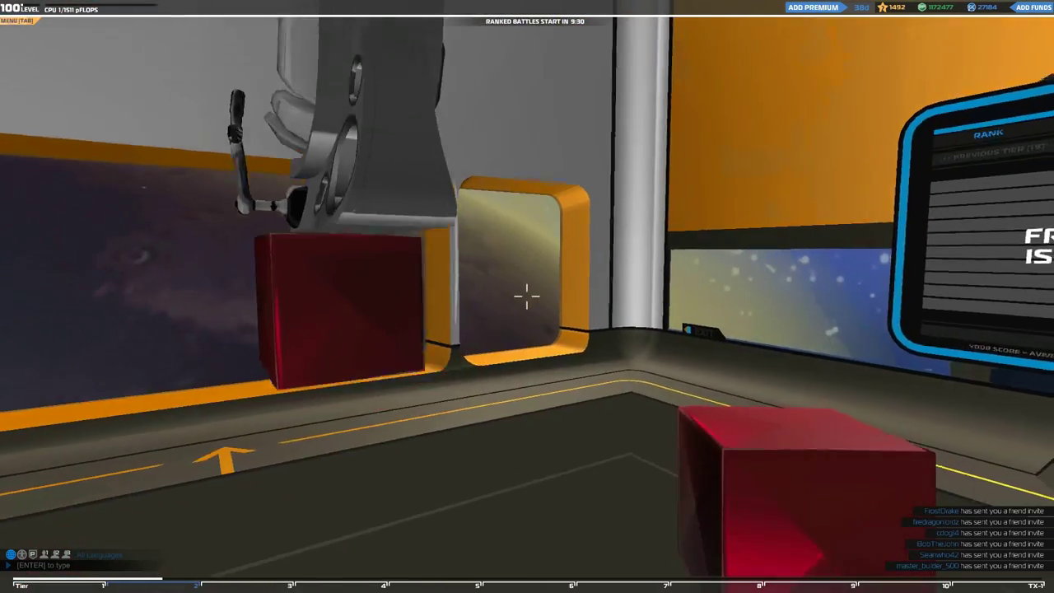
Place a second pilot seat beside the first and dismiss the Galaxy Cash prompt.
key(s)
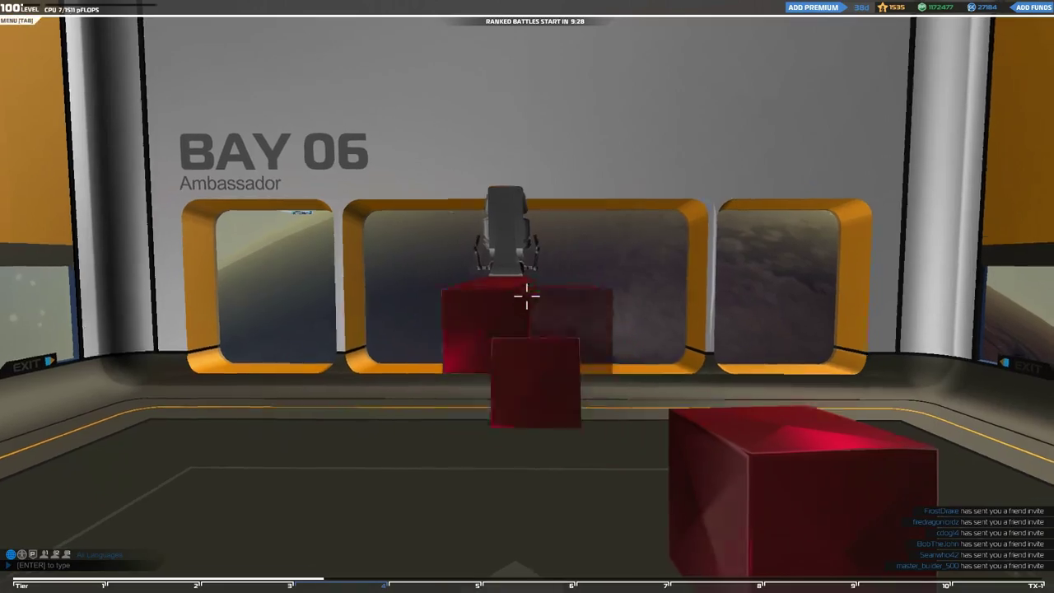
key(w)
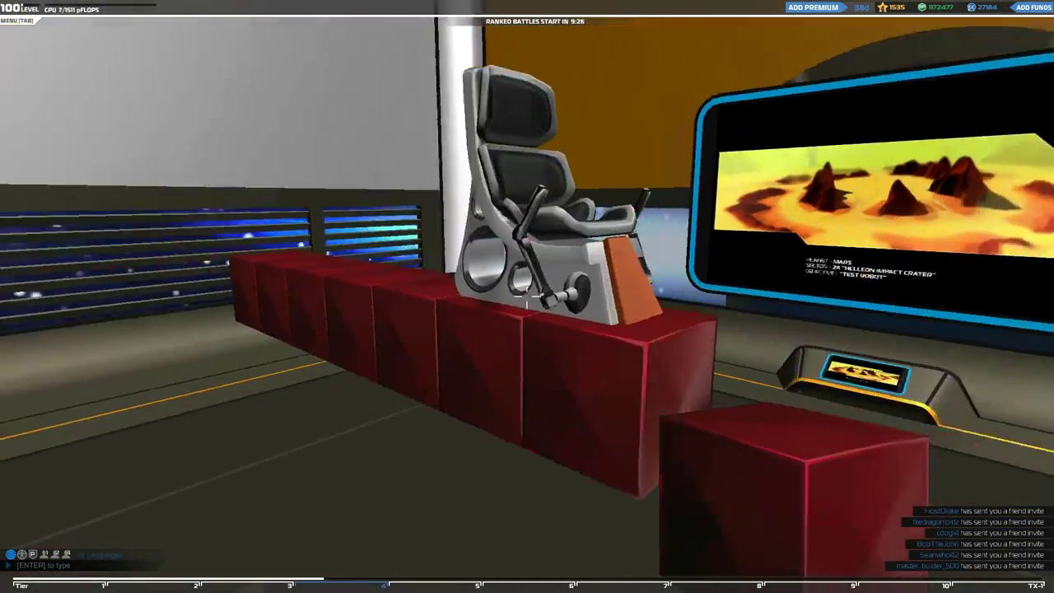
key(s)
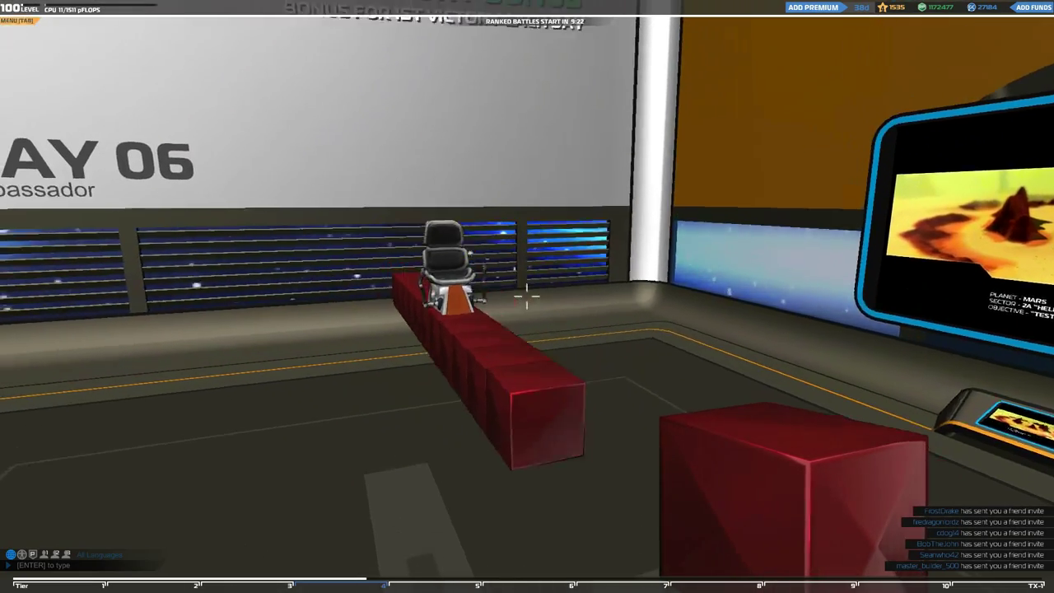
key(space)
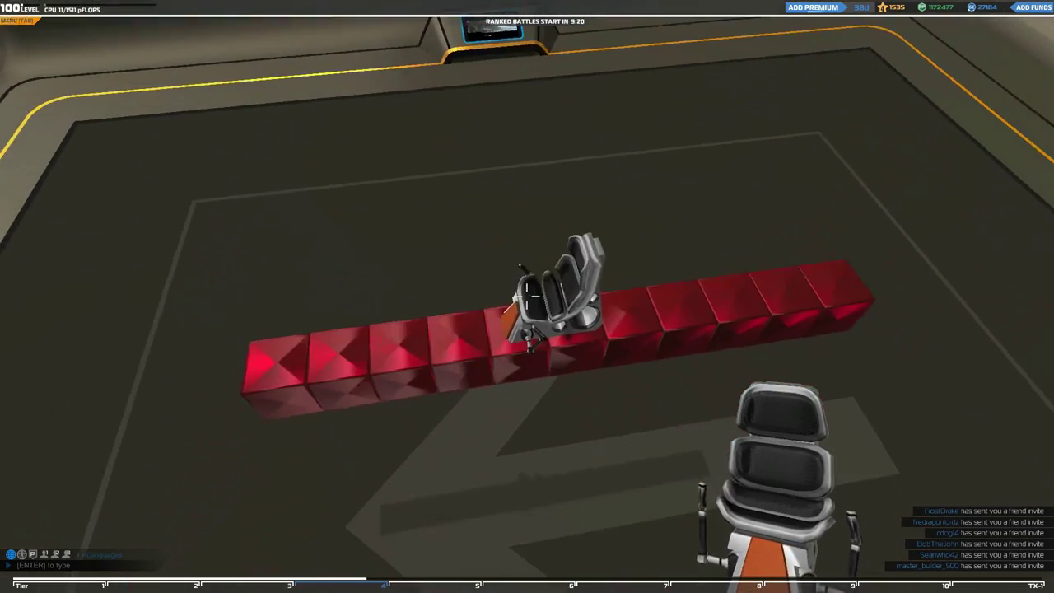
click(527, 297)
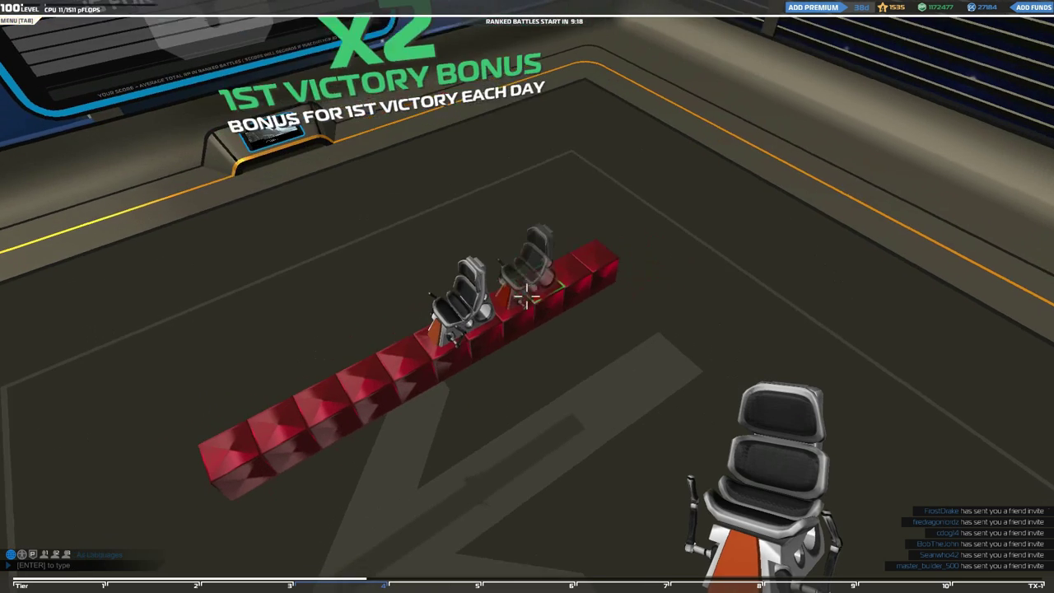
key(Escape)
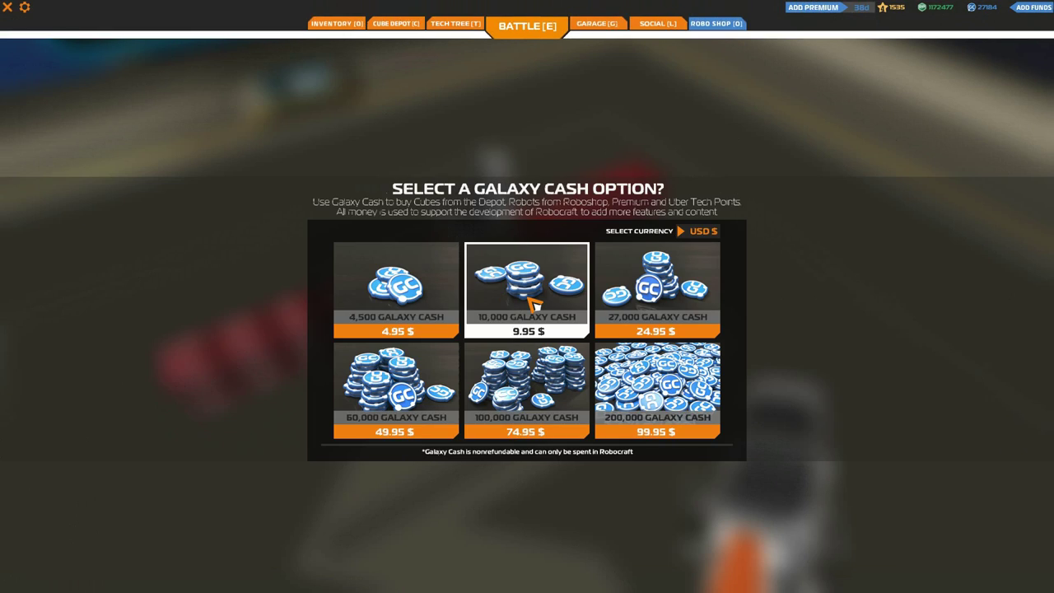
key(Escape)
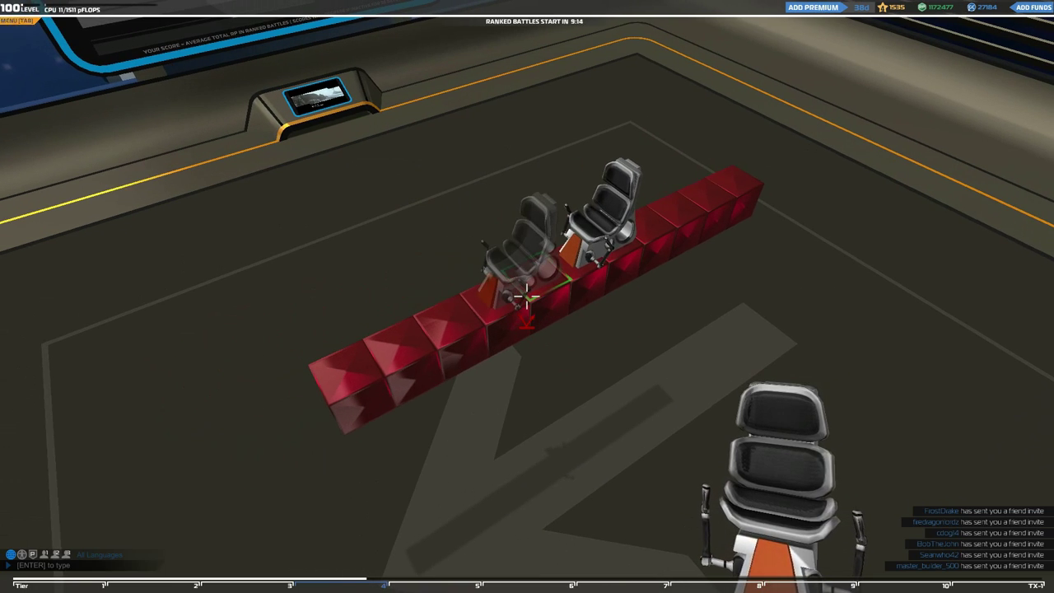
scroll(527, 297, down, 1)
Add red armor cubes above and below the row, forming a cross-shaped arm.
click(526, 297)
click(527, 297)
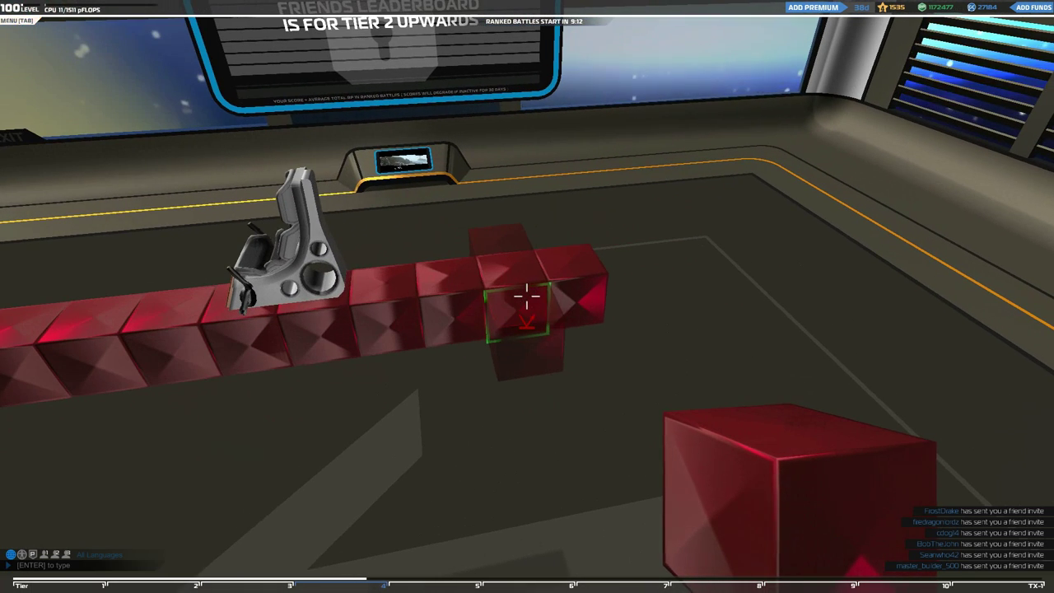
click(526, 296)
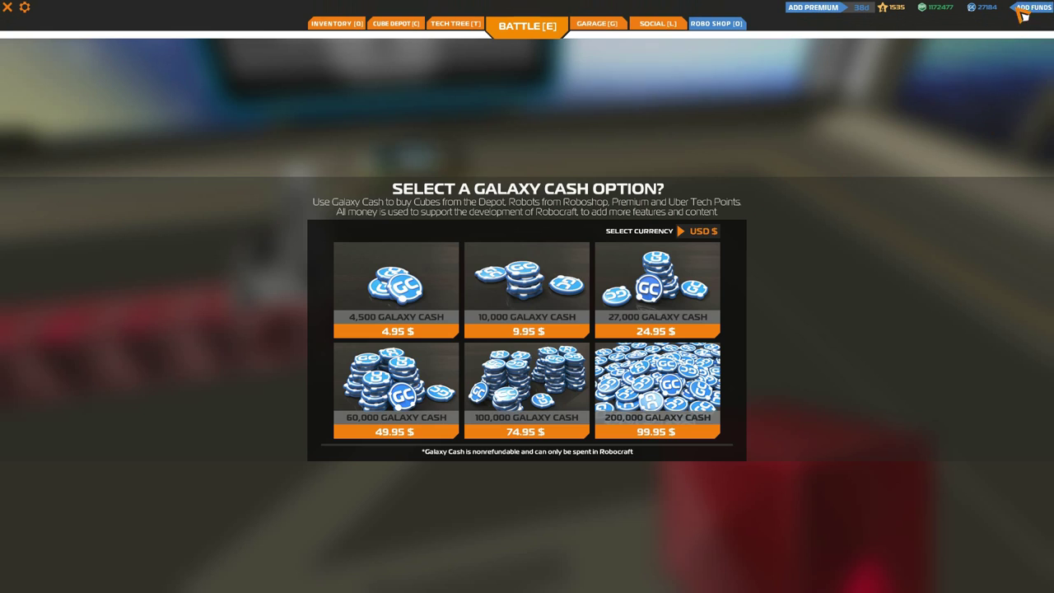
key(Escape)
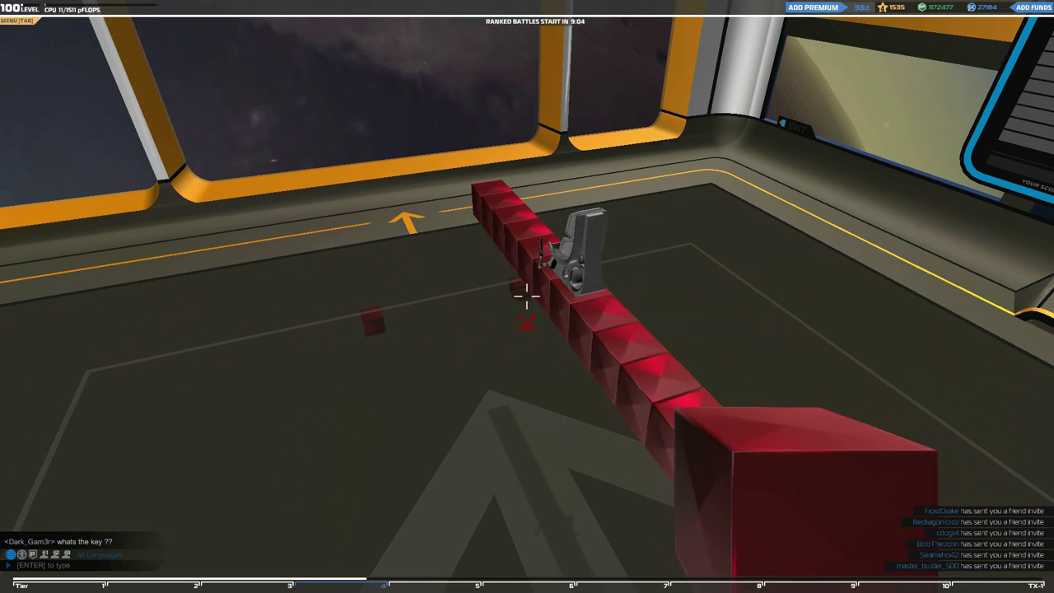
click(526, 296)
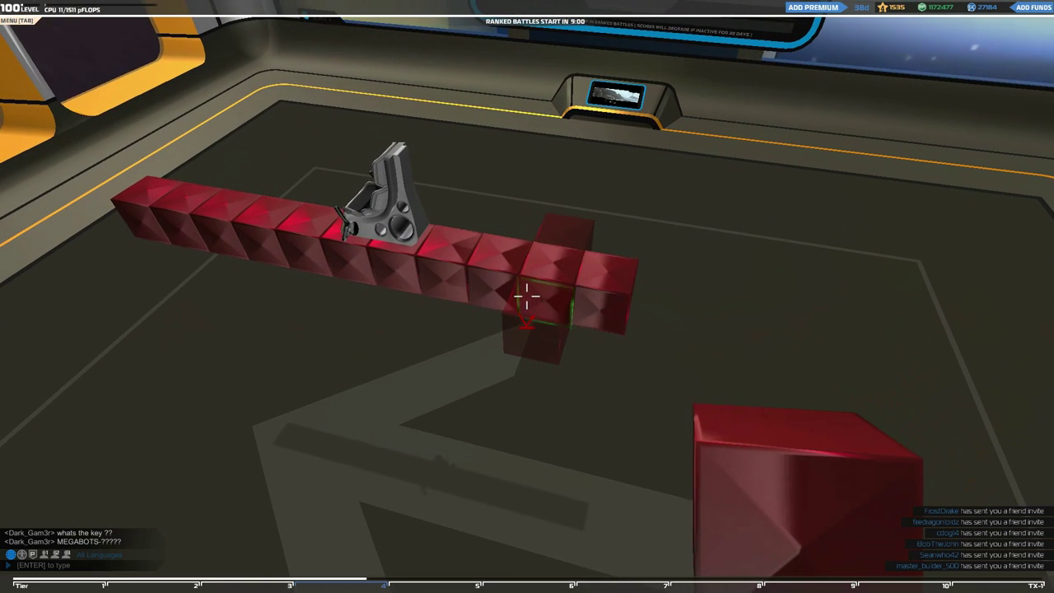
click(527, 296)
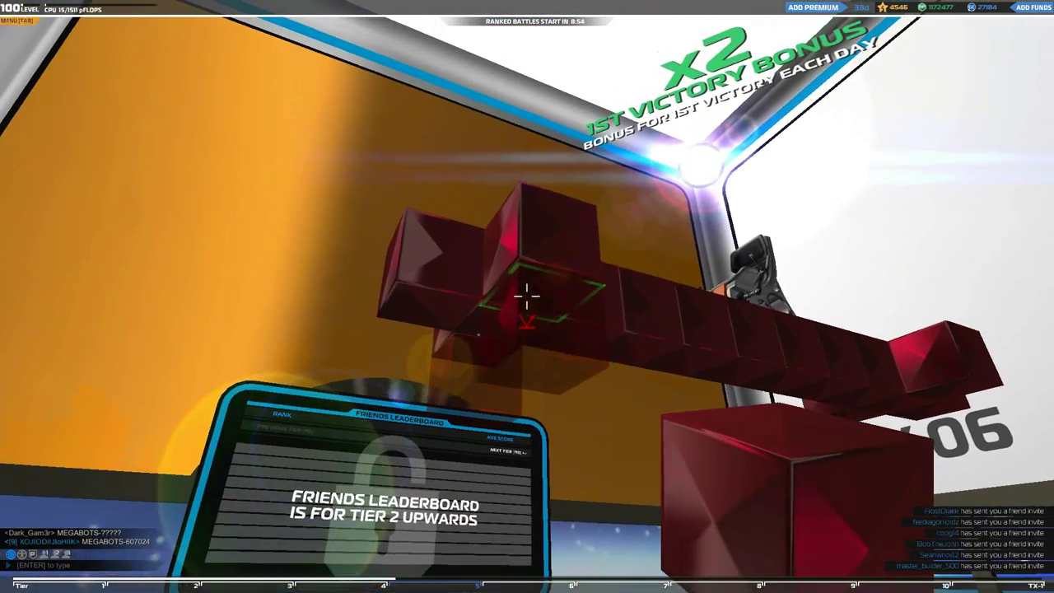
Bring up the parts inventory on the Movement category.
key(q)
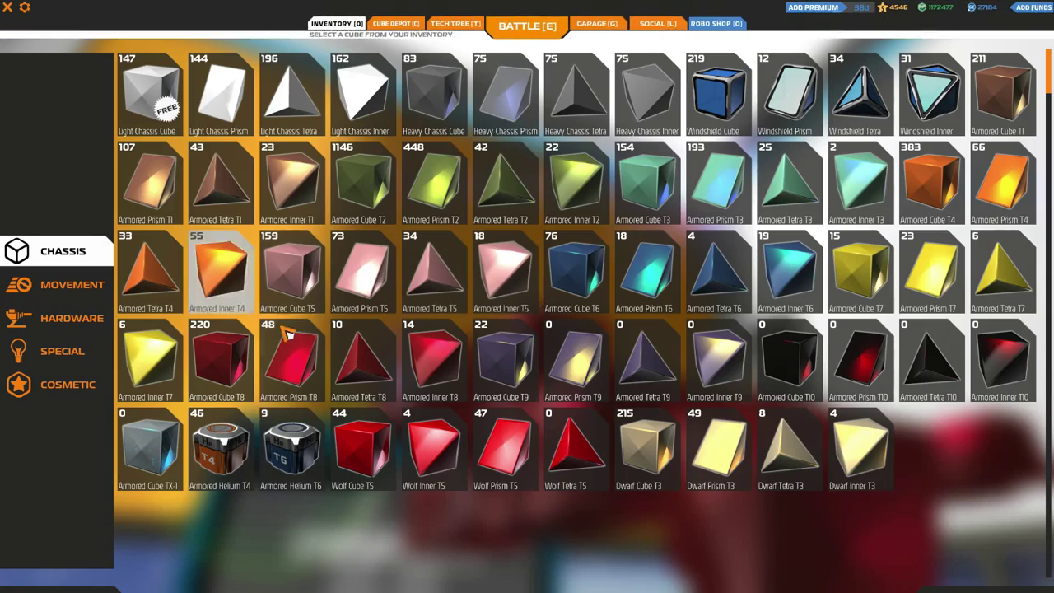
key(q)
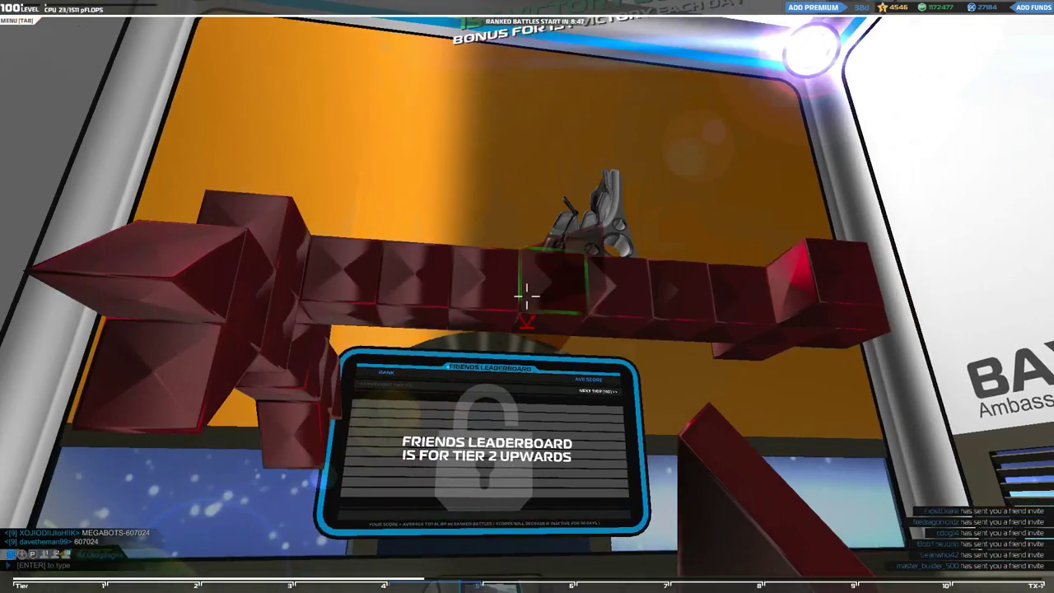
key(q)
click(72, 284)
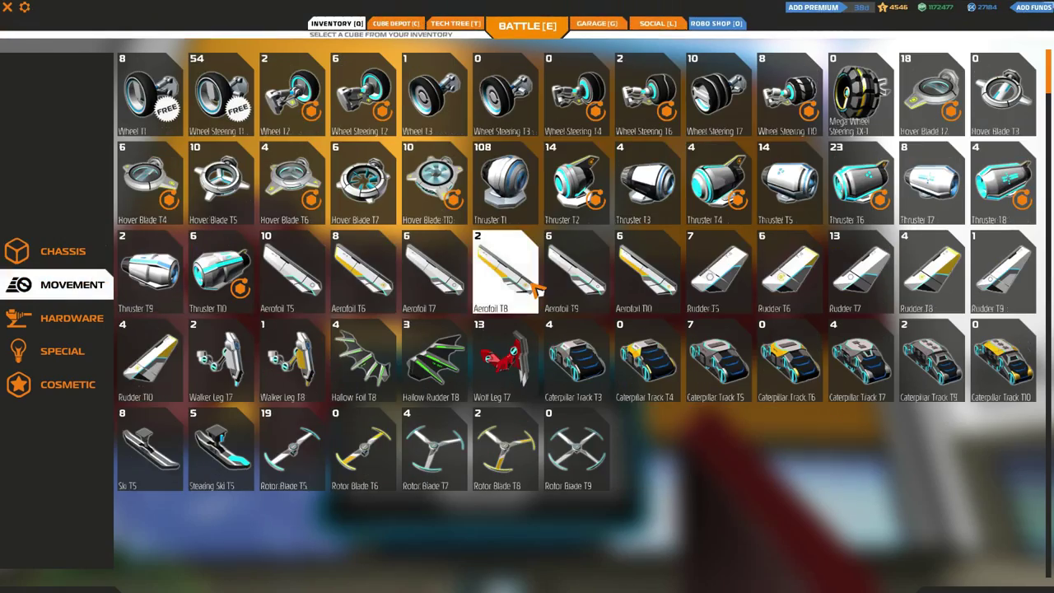
Mount eight 435 bhp wheels along the sides and extend the red cube deck.
click(647, 183)
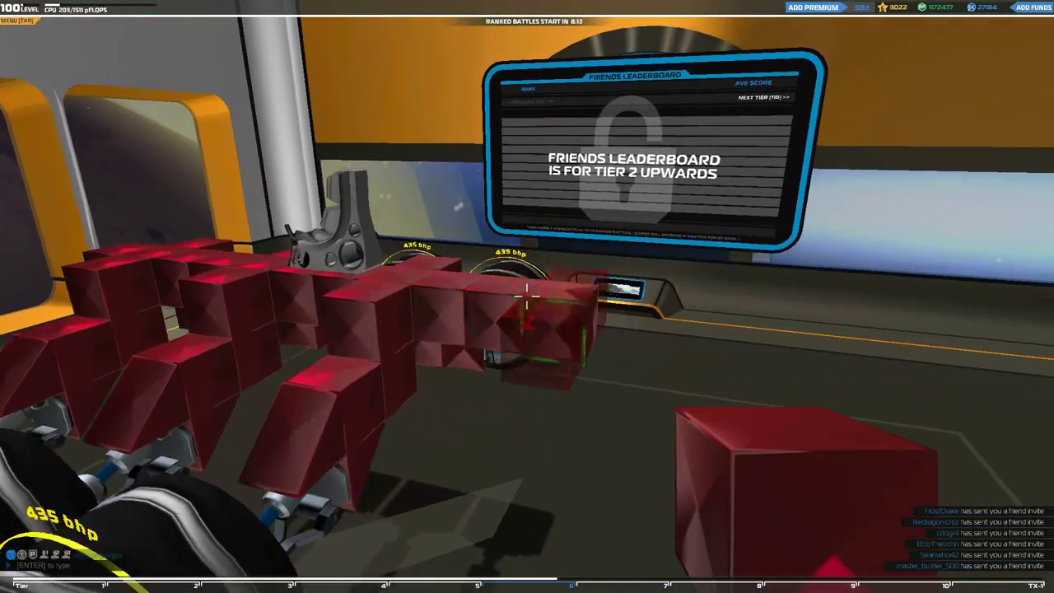
click(526, 297)
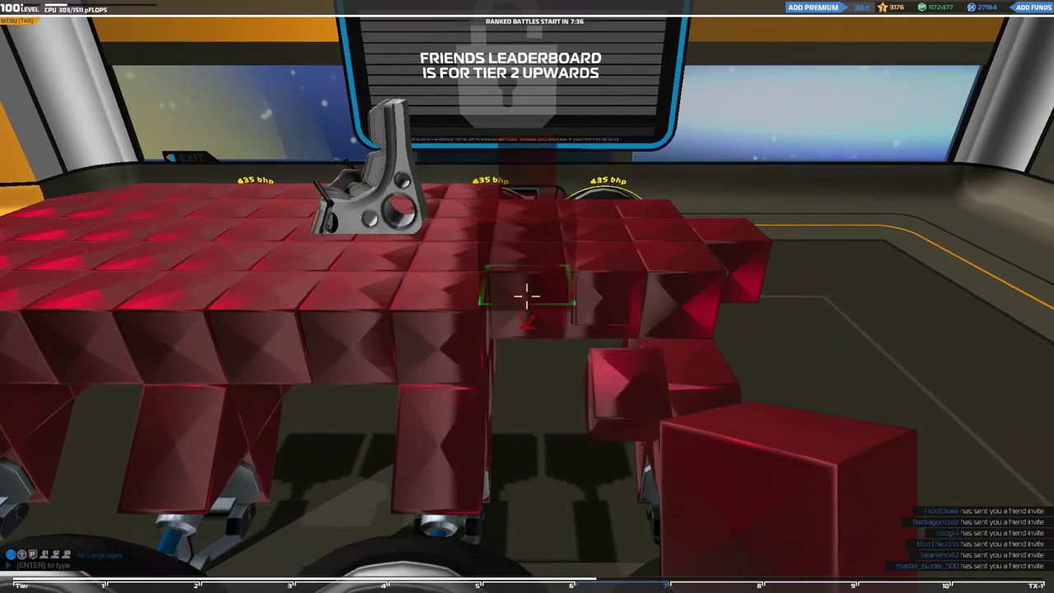
Select Armored Cube T8 blocks from the inventory.
key(q)
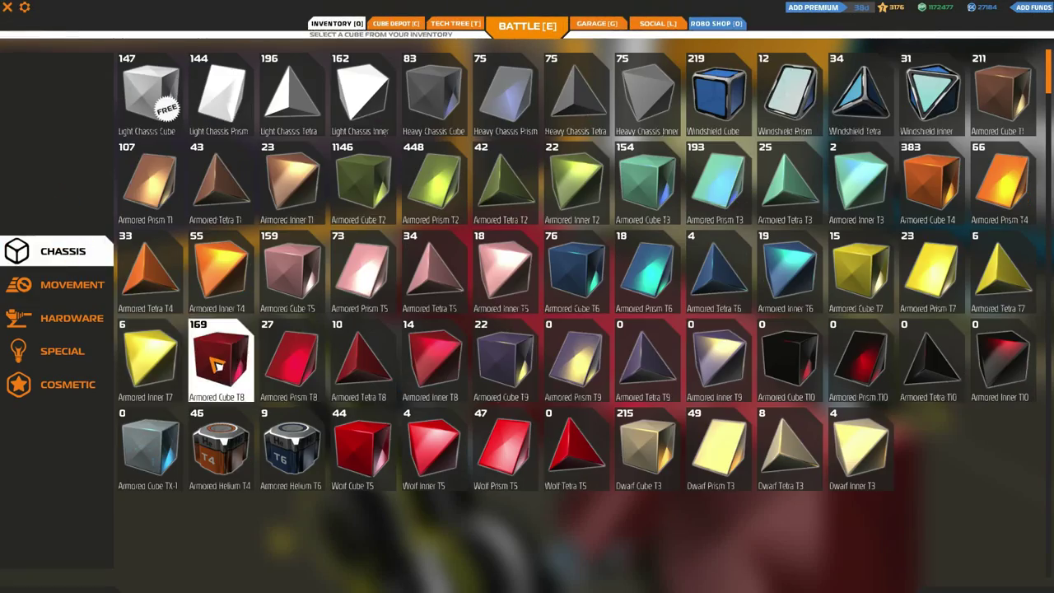
click(244, 352)
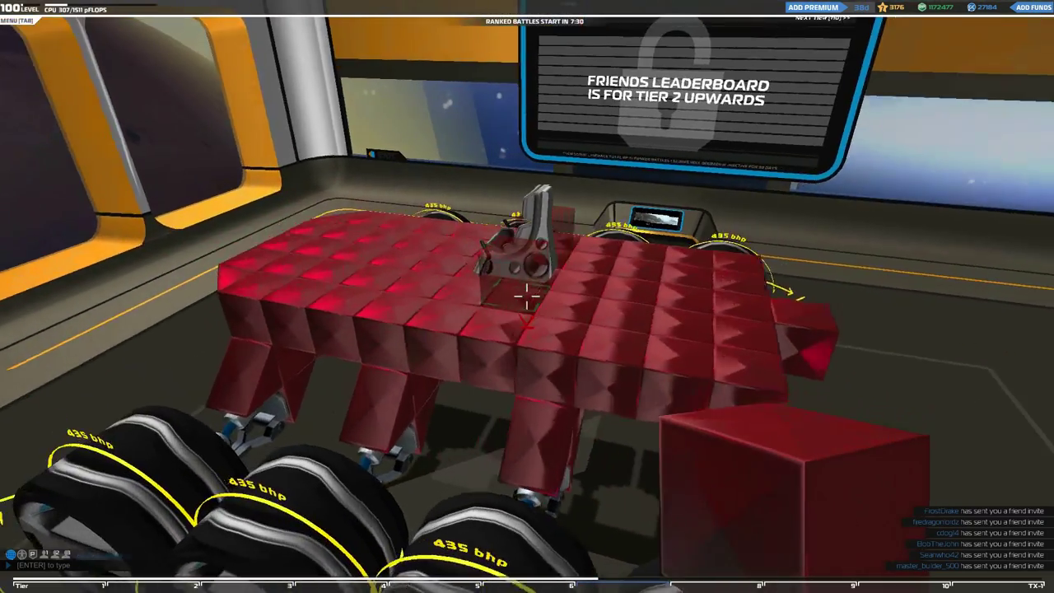
key(q)
key(q)
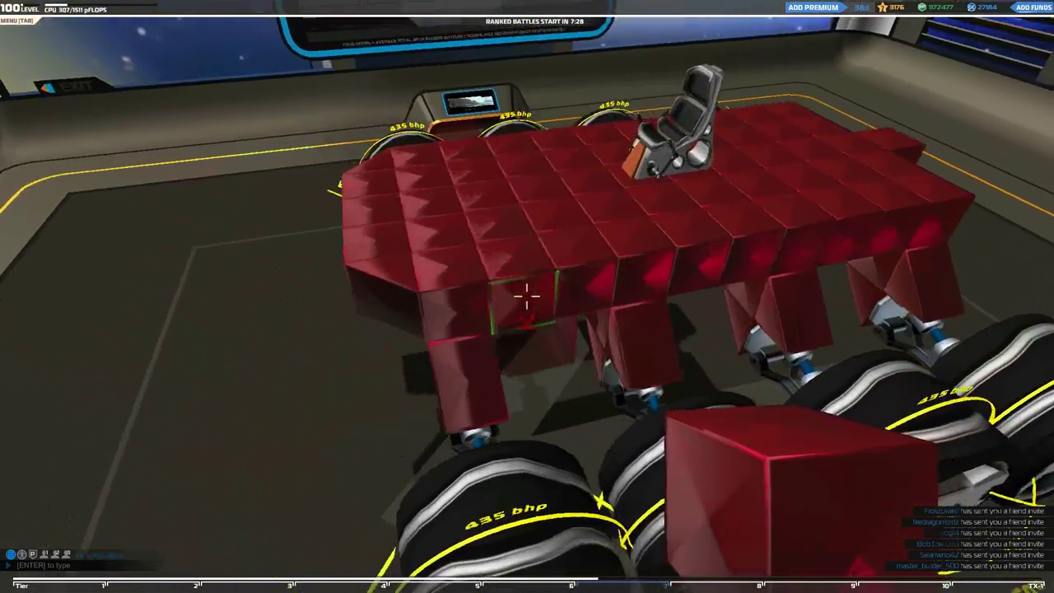
Delete the surplus pilot seat and drop below to armor the underside.
key(w)
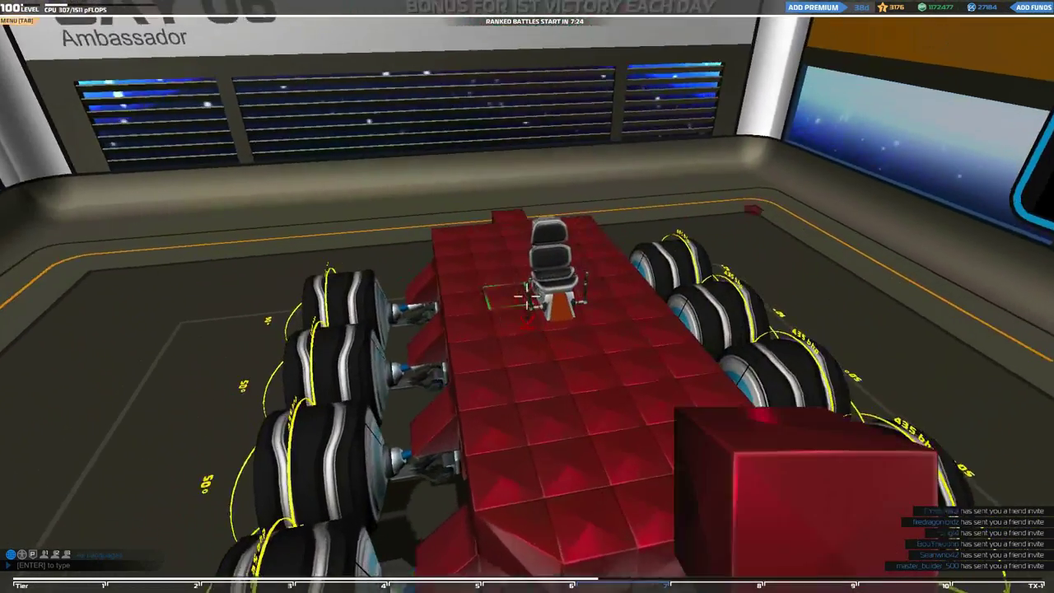
key(w)
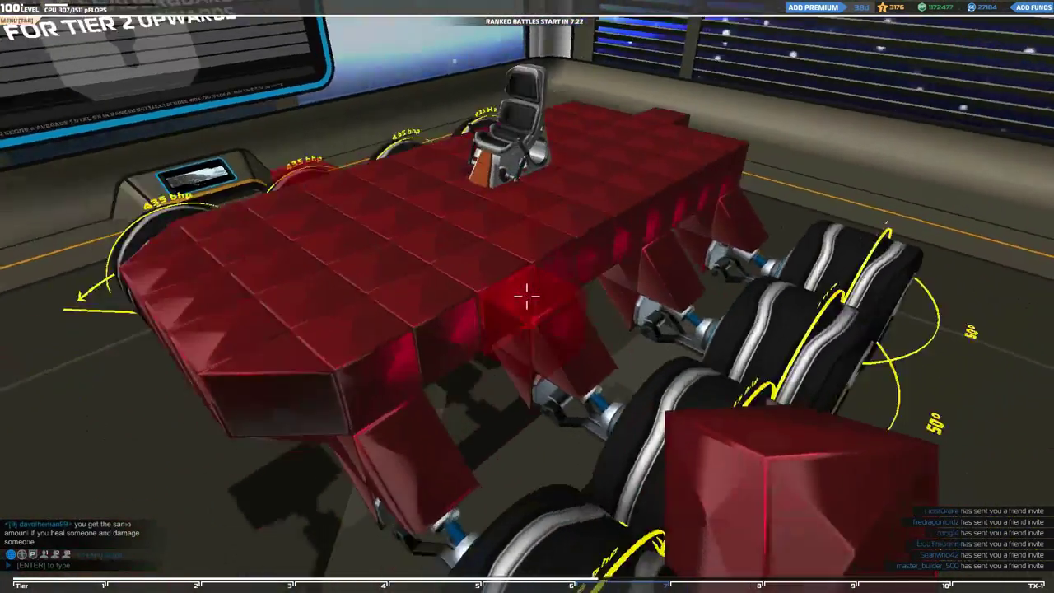
key(w)
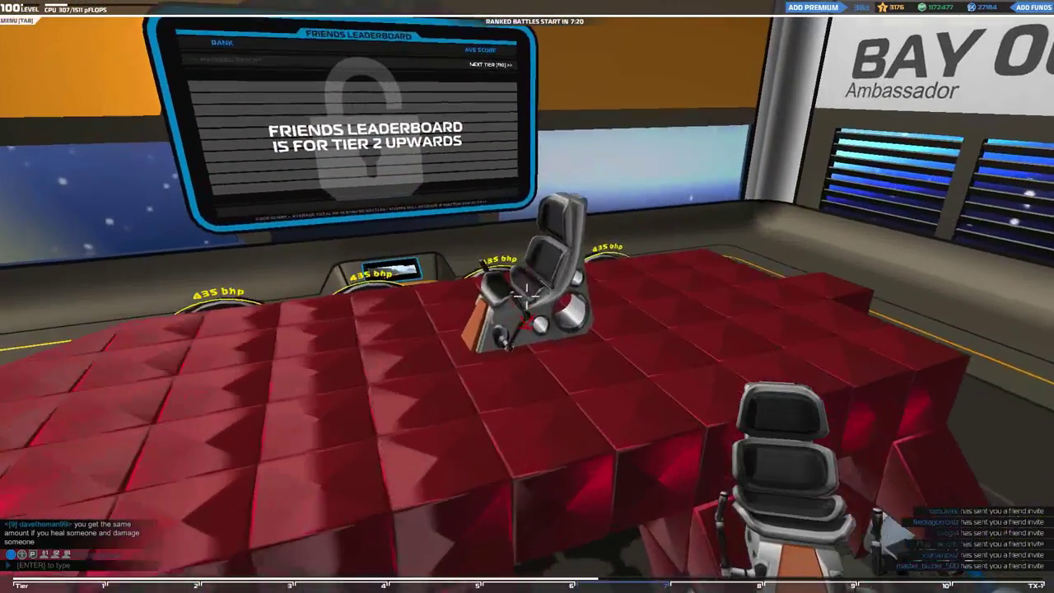
key(space)
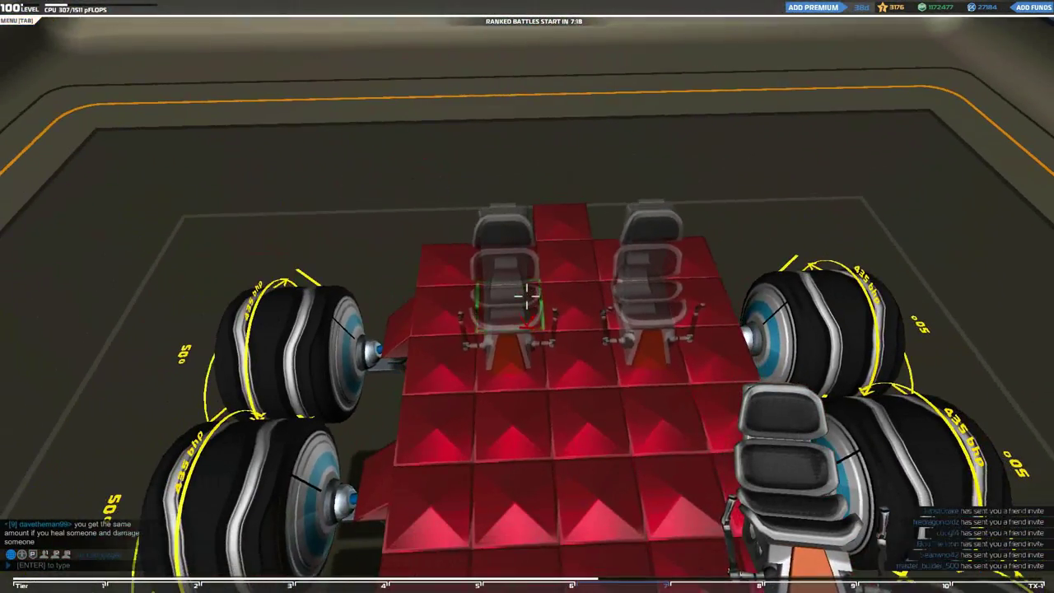
right_click(527, 297)
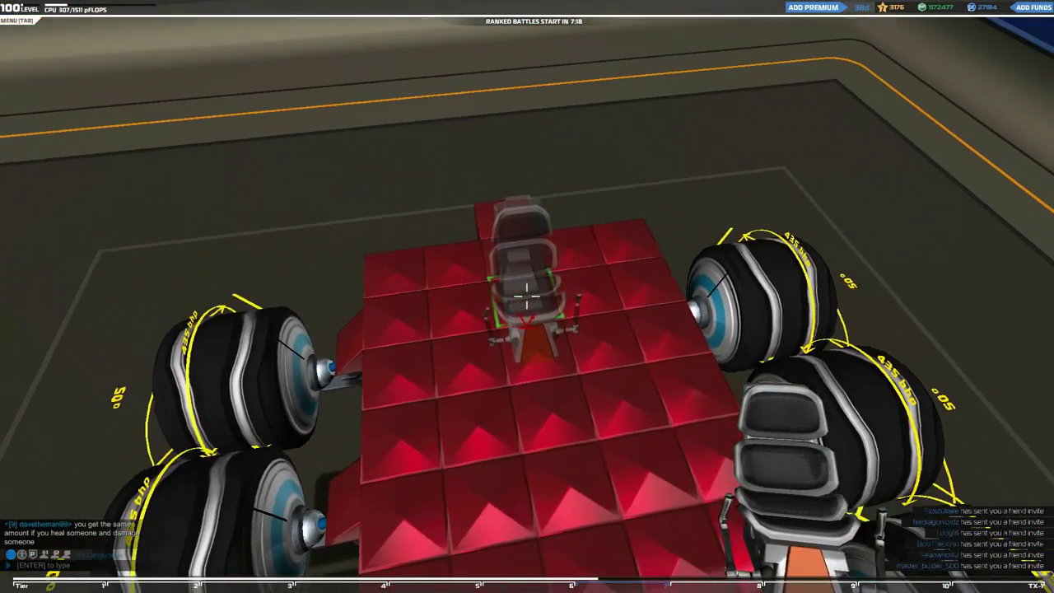
key(w)
scroll(526, 296, down, 1)
key(s)
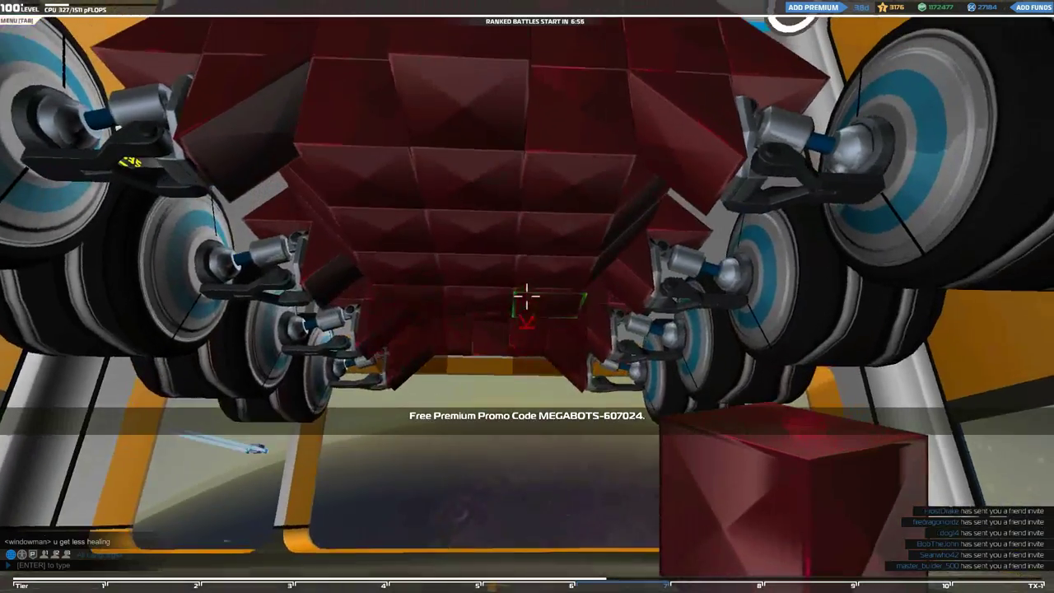
Browse the special parts category and pick a pilot seat.
key(Tab)
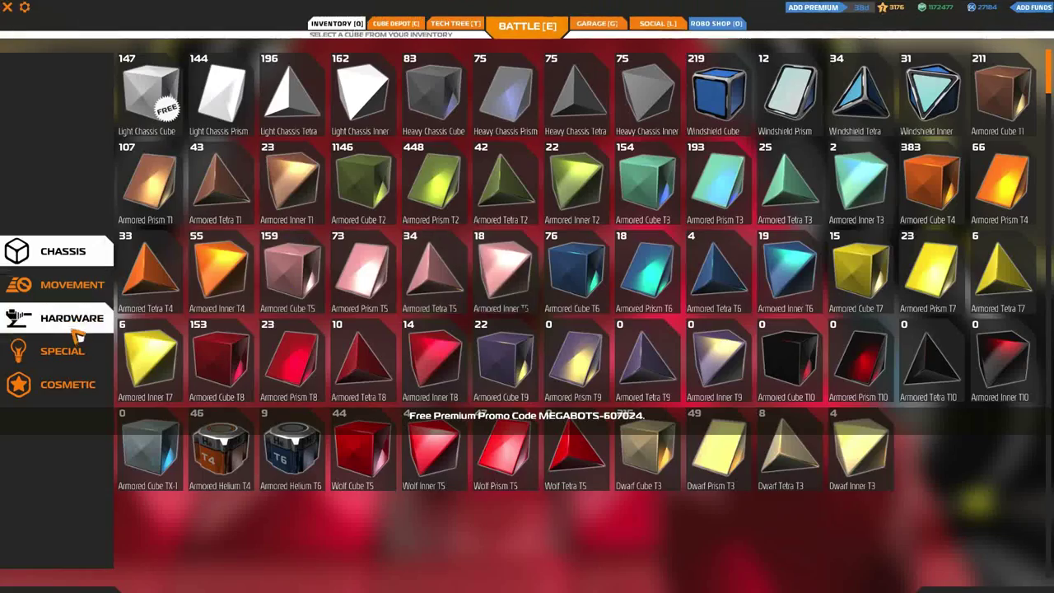
click(79, 335)
key(q)
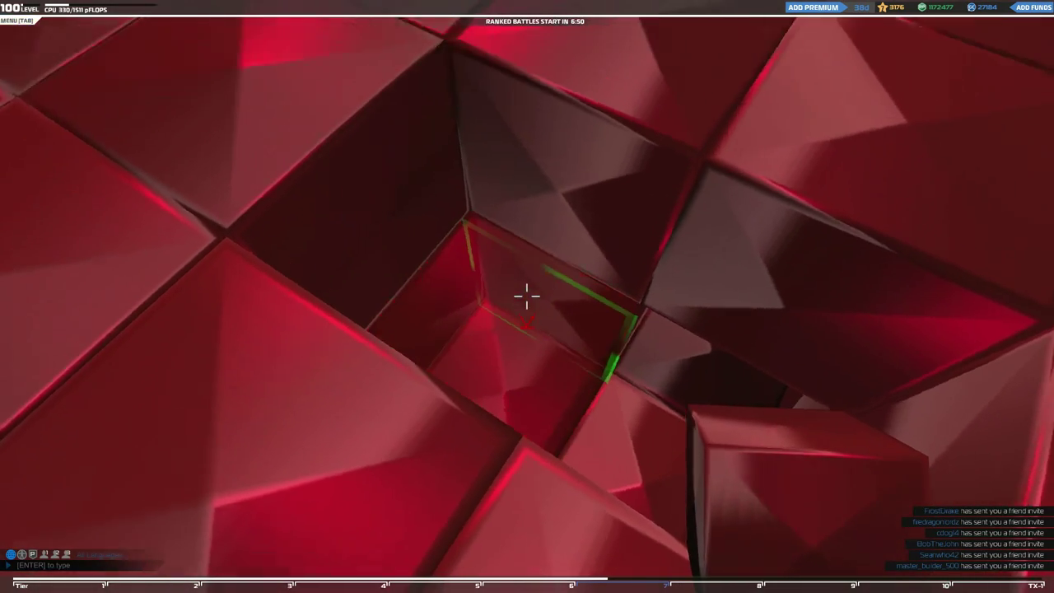
key(q)
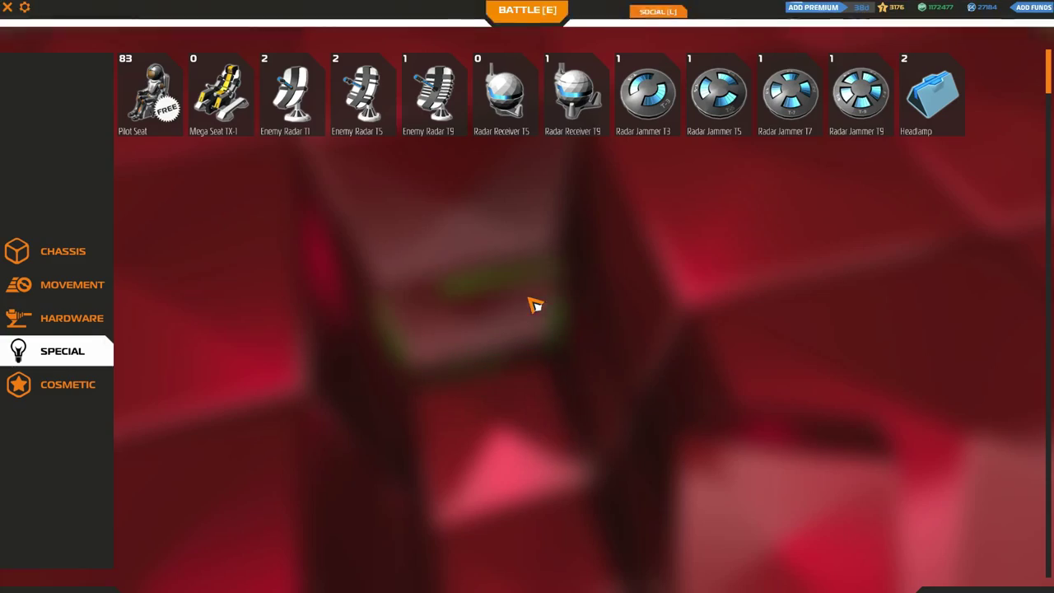
click(149, 95)
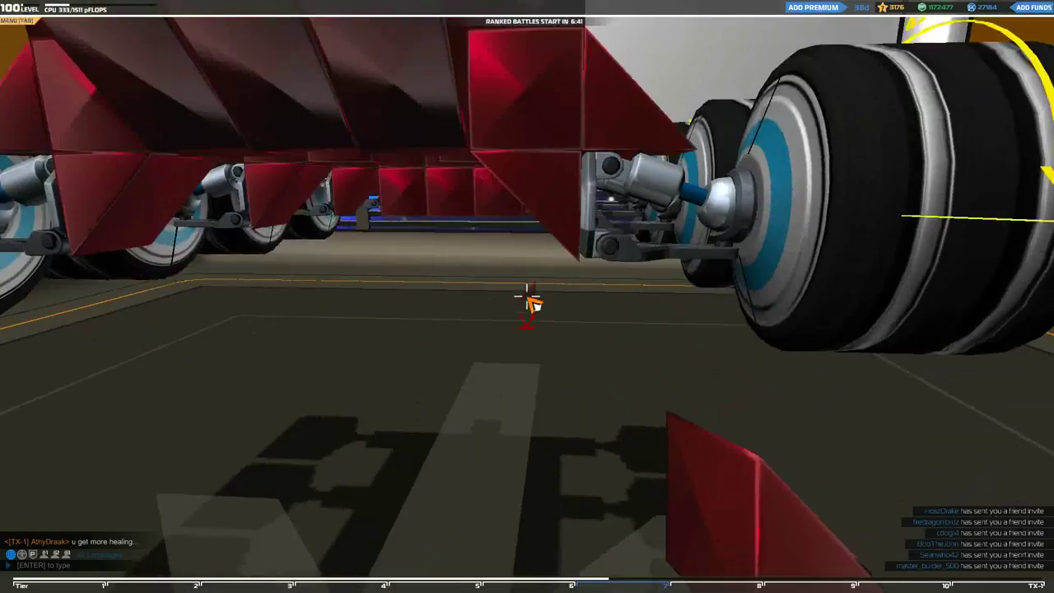
Select Armored Prism T8 and Armored Tetra T8 blocks for the side rails.
key(q)
click(49, 251)
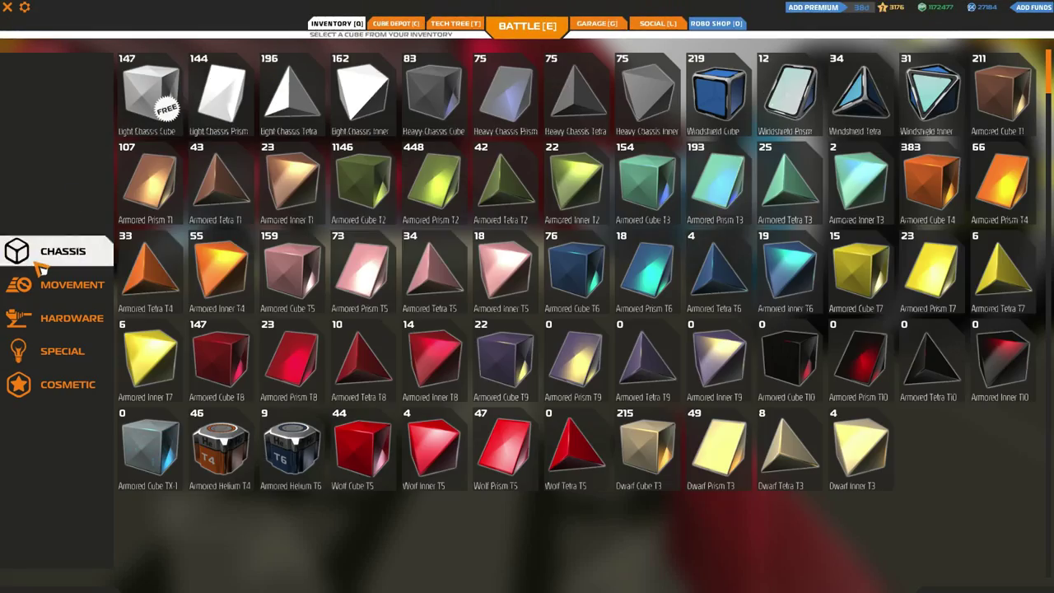
click(363, 354)
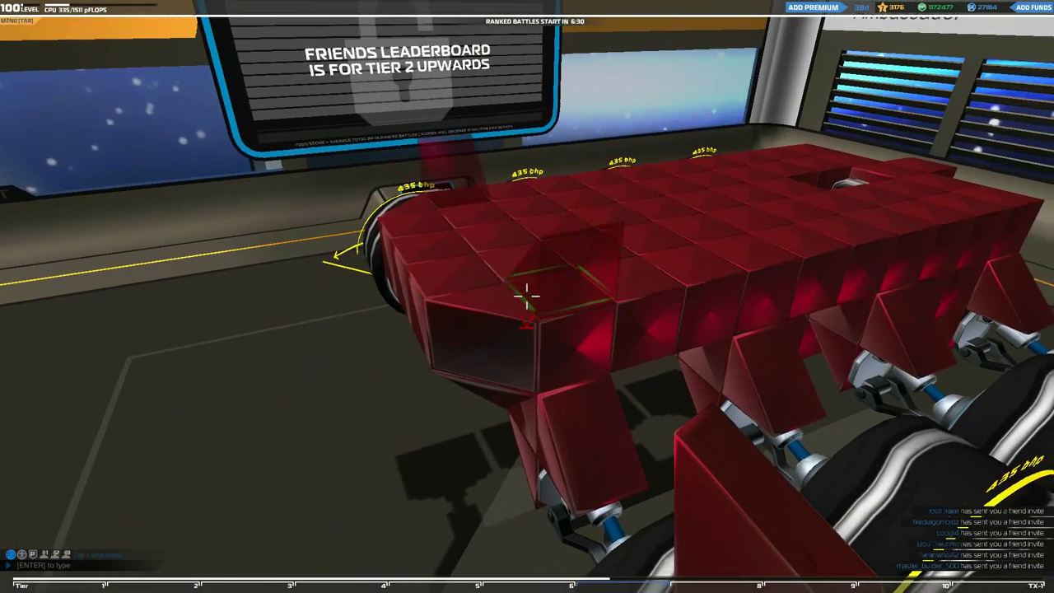
key(q)
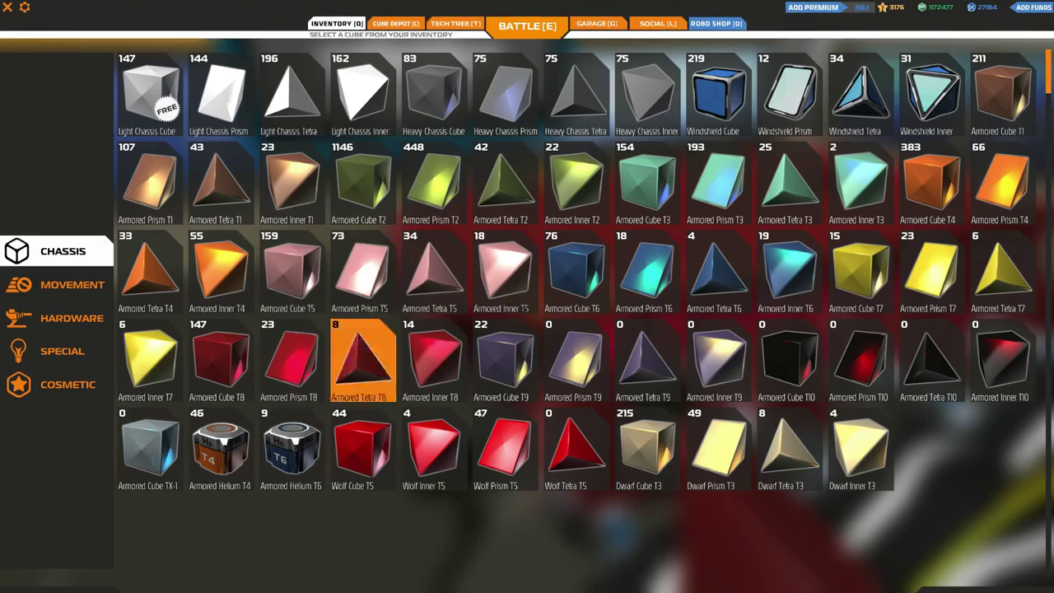
click(363, 360)
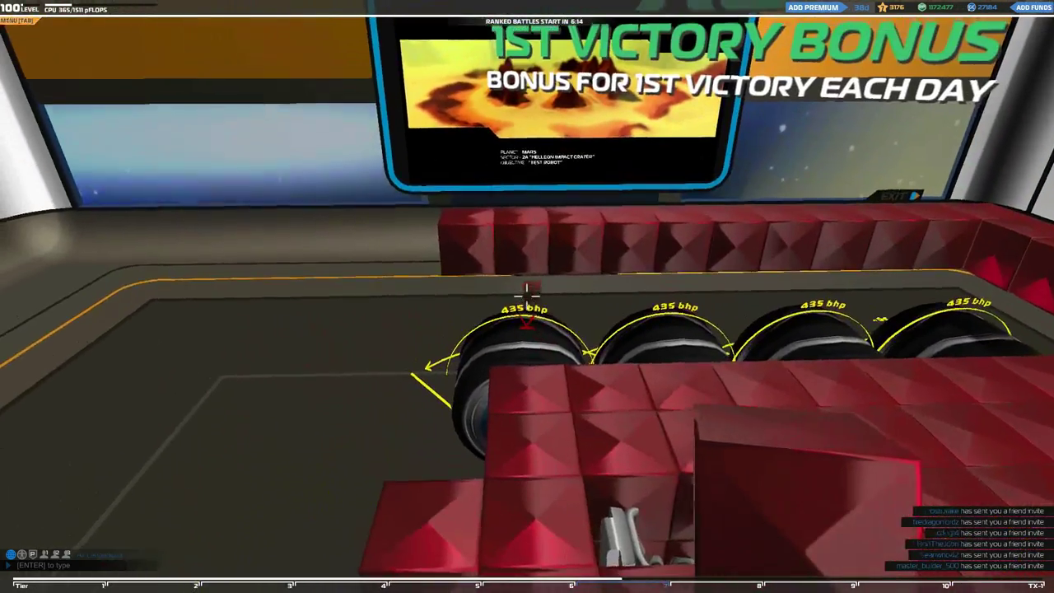
Place red cubes on the top row, dismiss the disconnected-cubes warning, and plug top gaps.
click(527, 288)
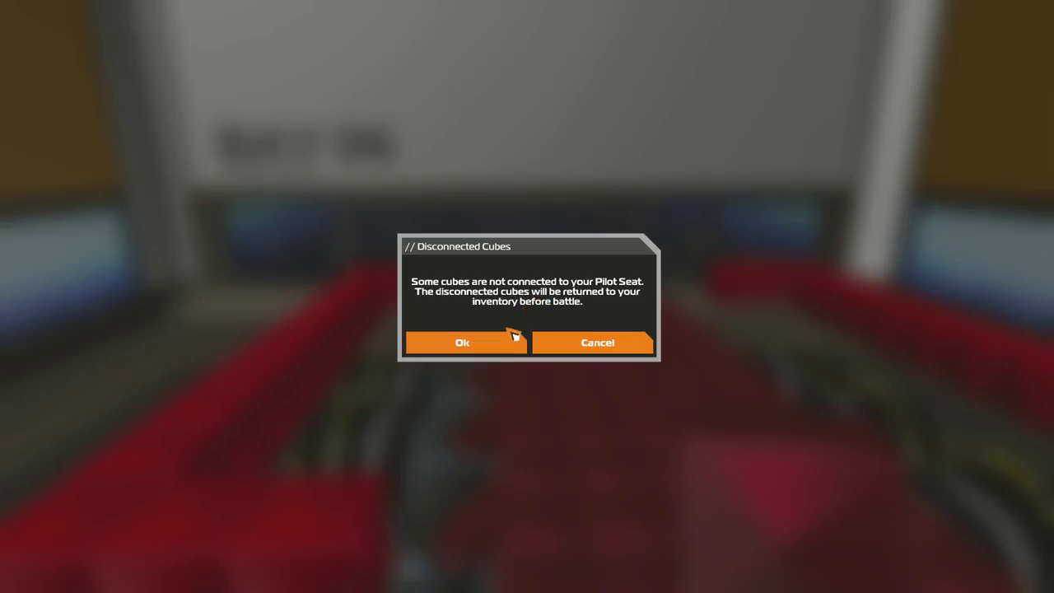
click(513, 335)
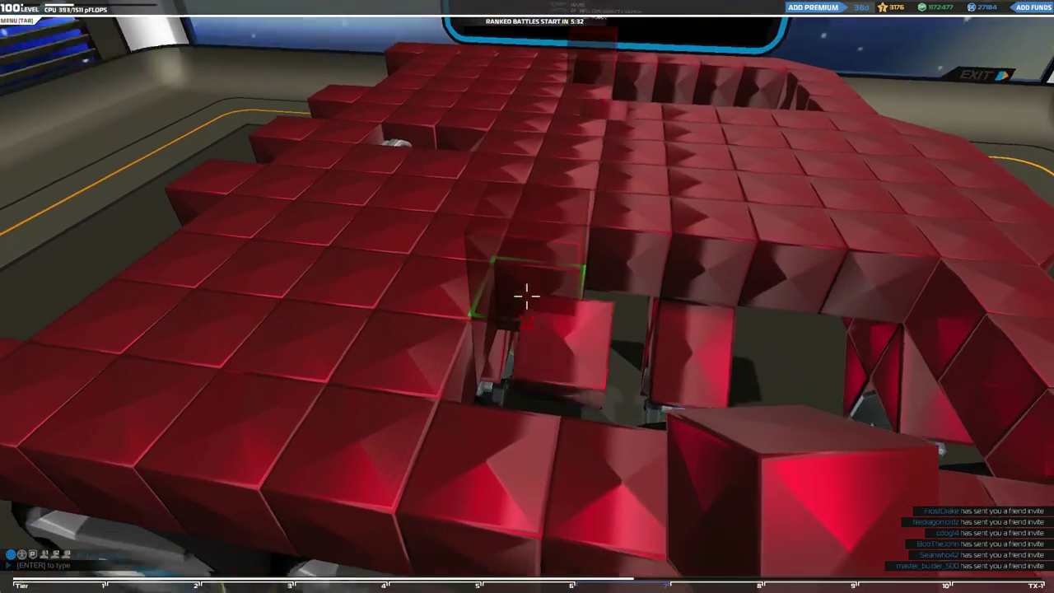
click(527, 296)
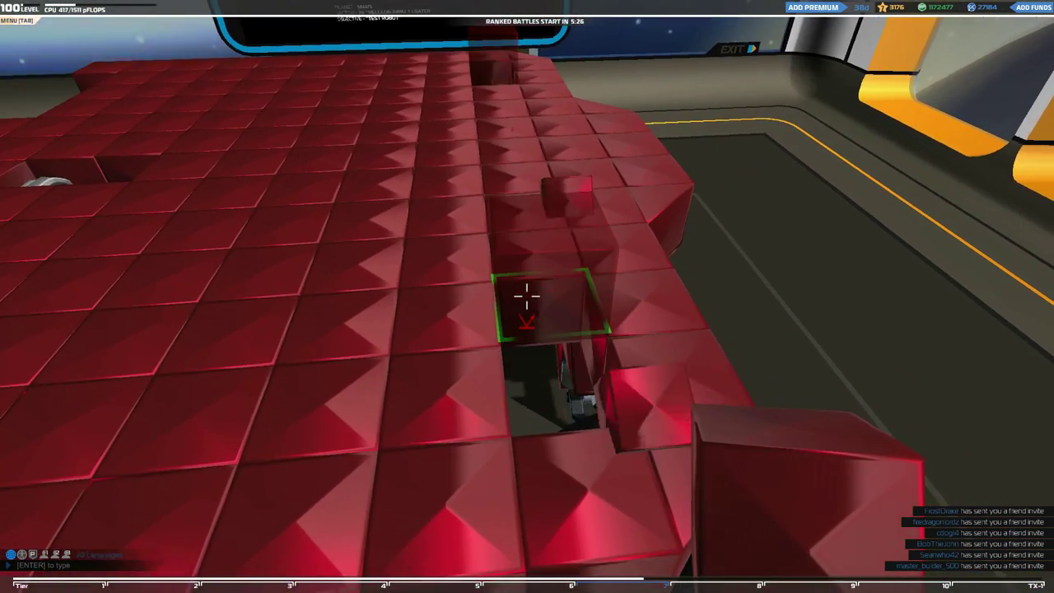
click(527, 297)
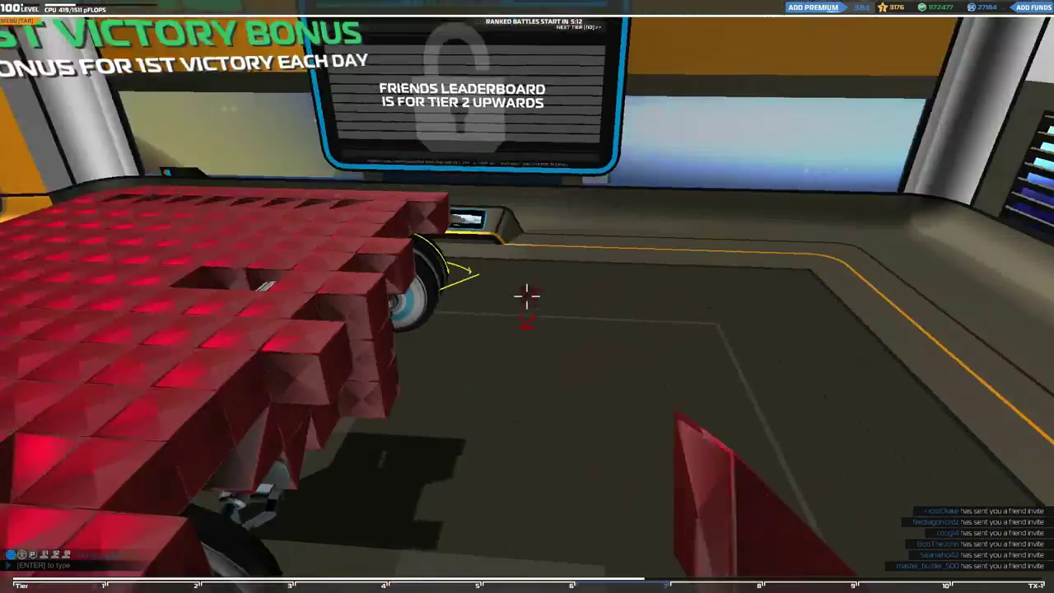
key(Return)
key(Escape)
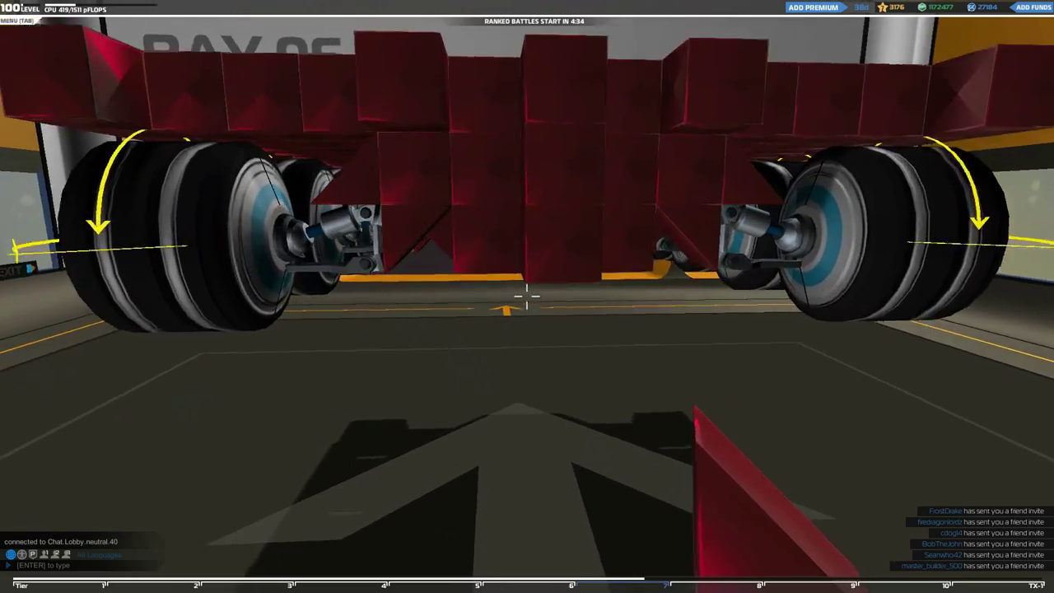
key(w)
key(s)
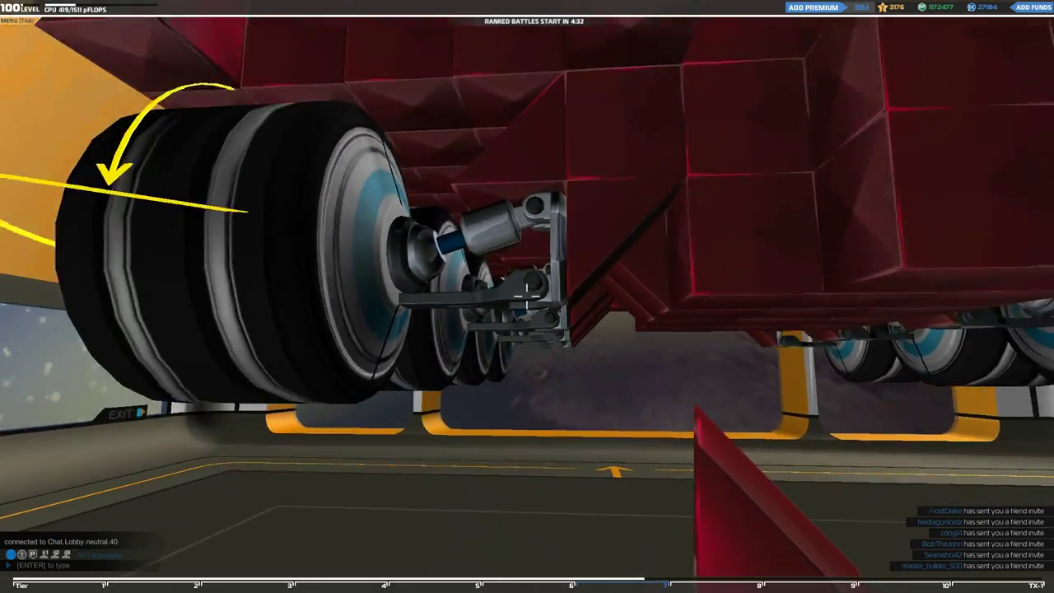
key(a)
key(space)
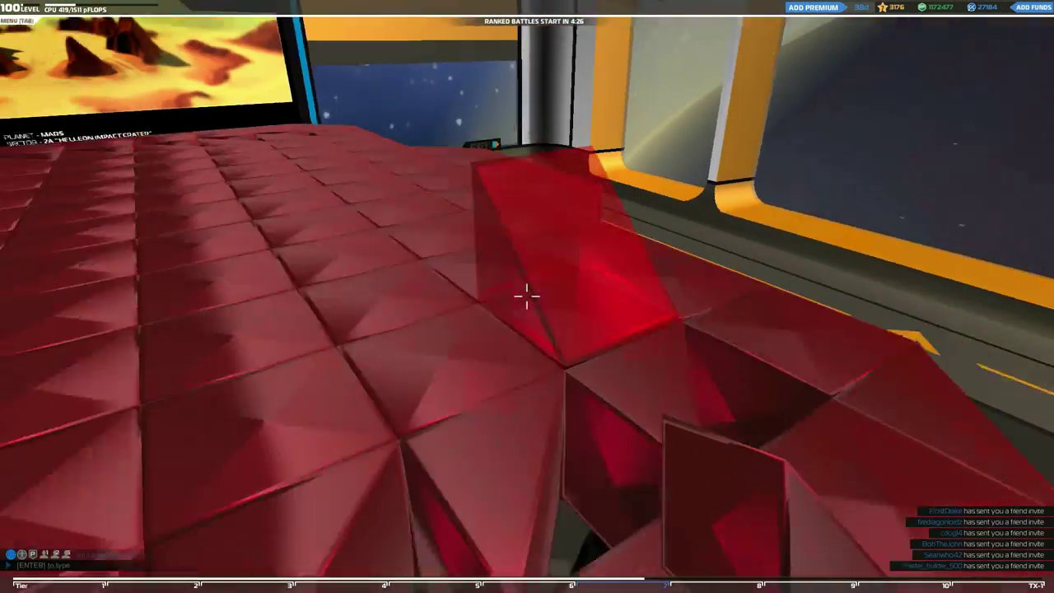
Remove a red block from the top surface and try placing another cube.
key(w)
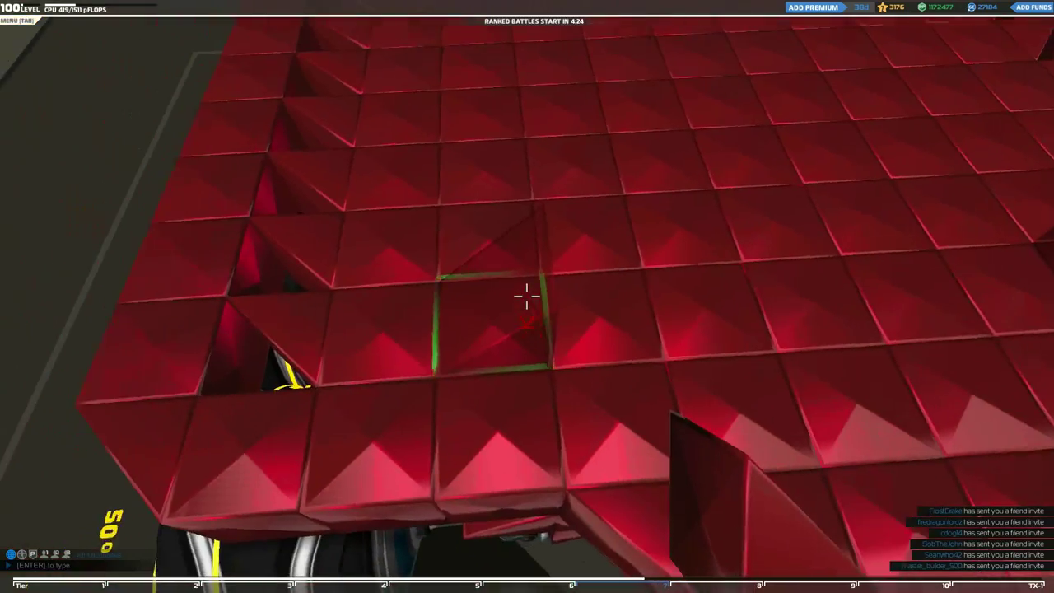
right_click(527, 296)
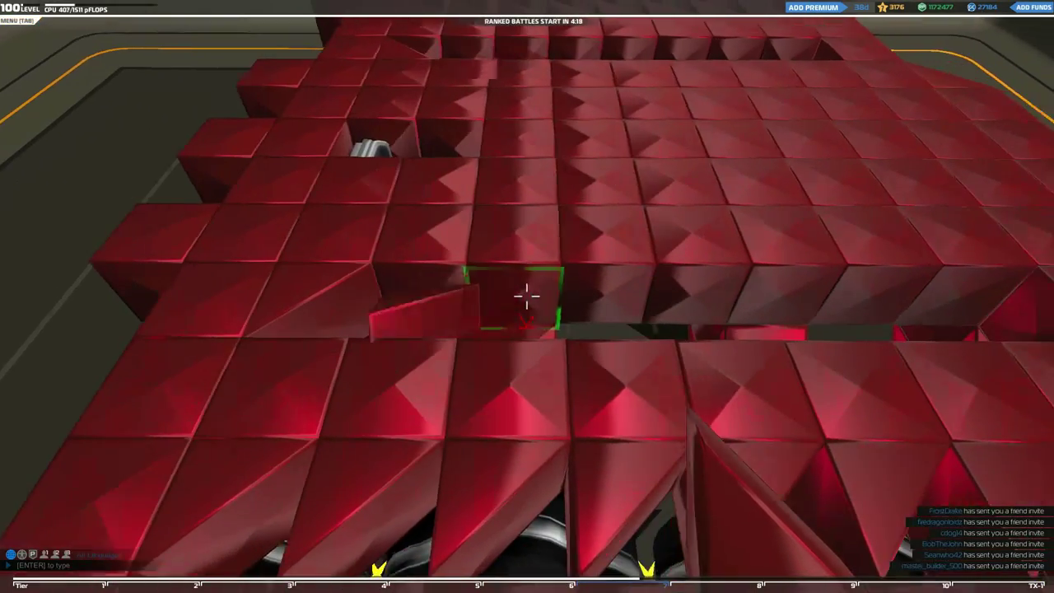
click(527, 296)
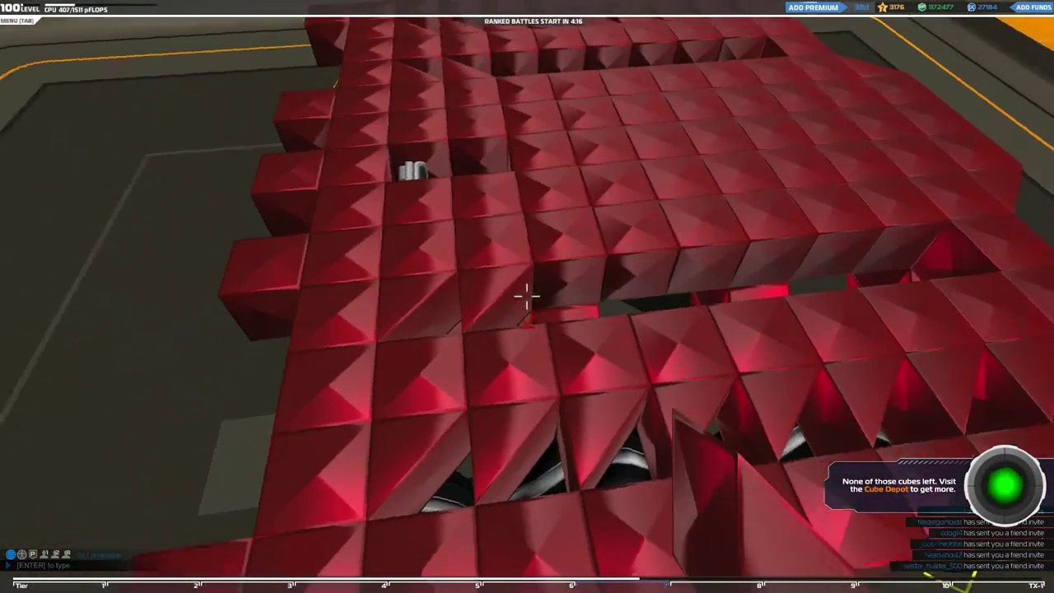
Buy 60 Armored Prism T8 cubes from the Cube Depot and place them in the top gaps.
key(q)
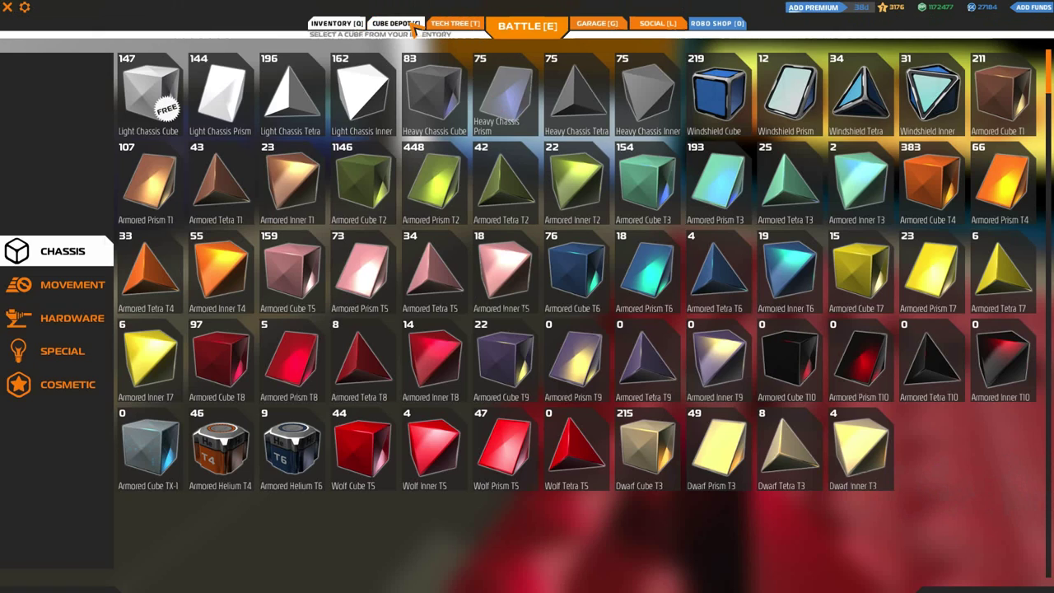
click(396, 23)
scroll(611, 412, down, 2)
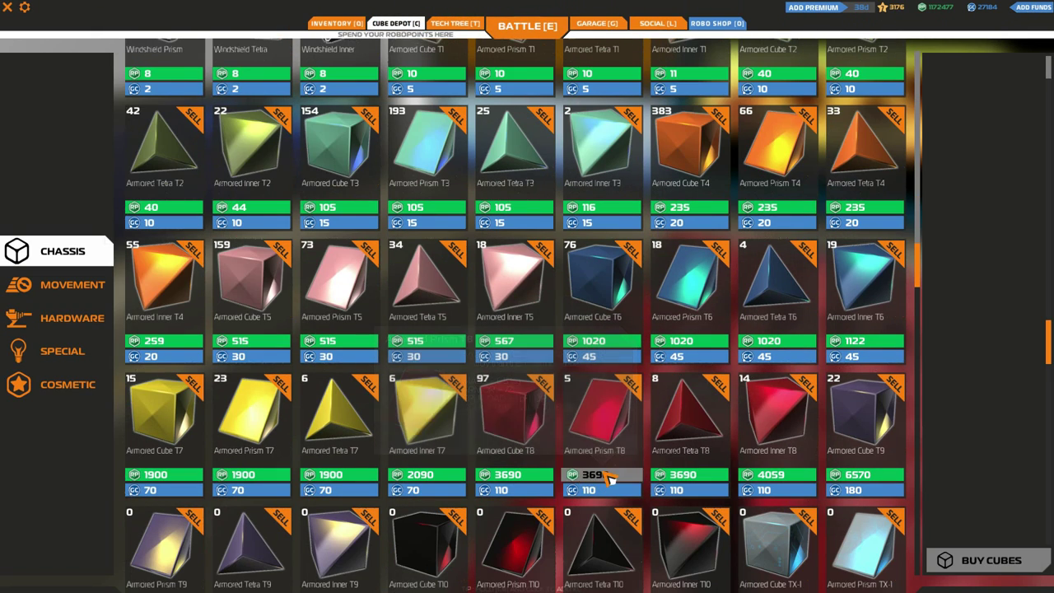
click(995, 568)
click(475, 360)
key(Escape)
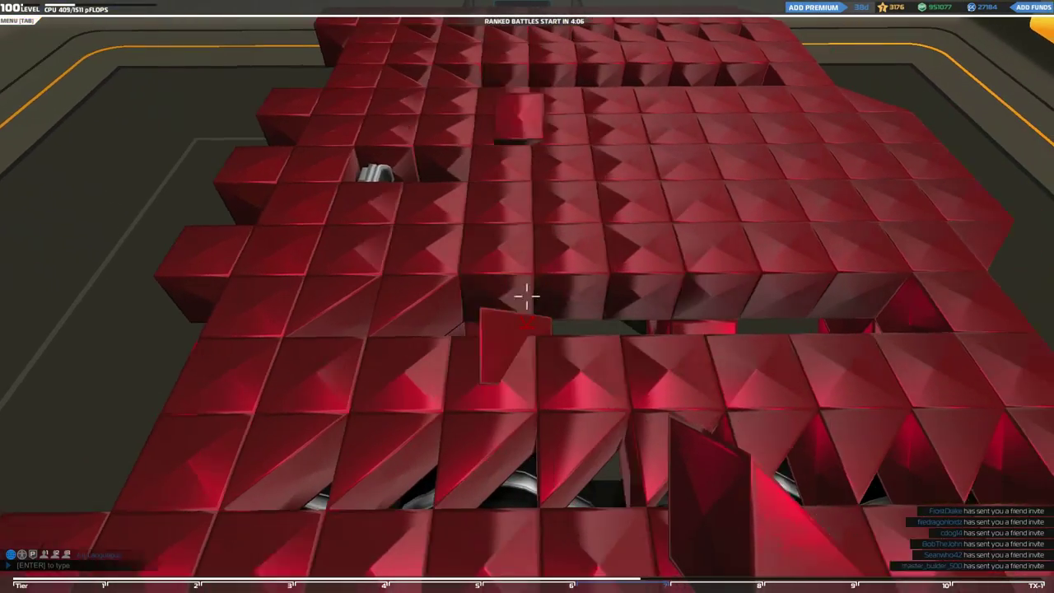
click(527, 297)
click(527, 296)
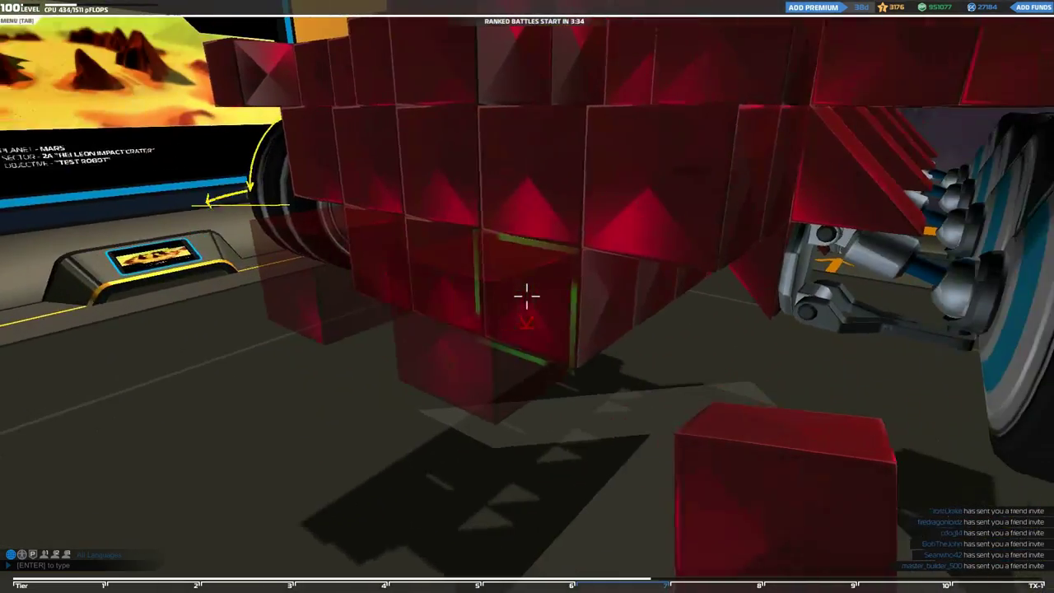
Fly around the robot inspecting its top, wheels and underside for armour gaps.
key(w)
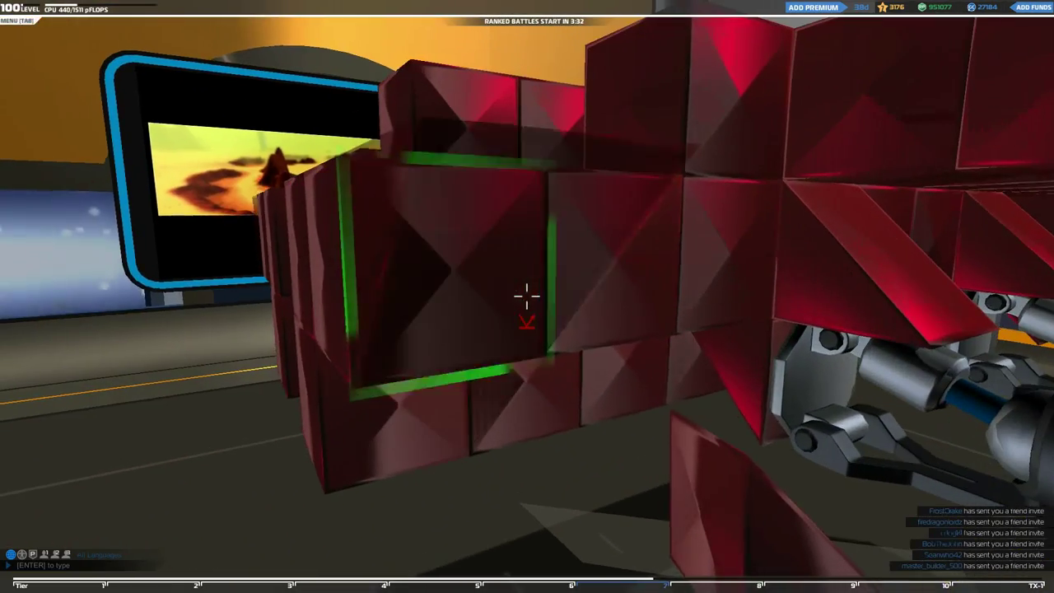
key(w)
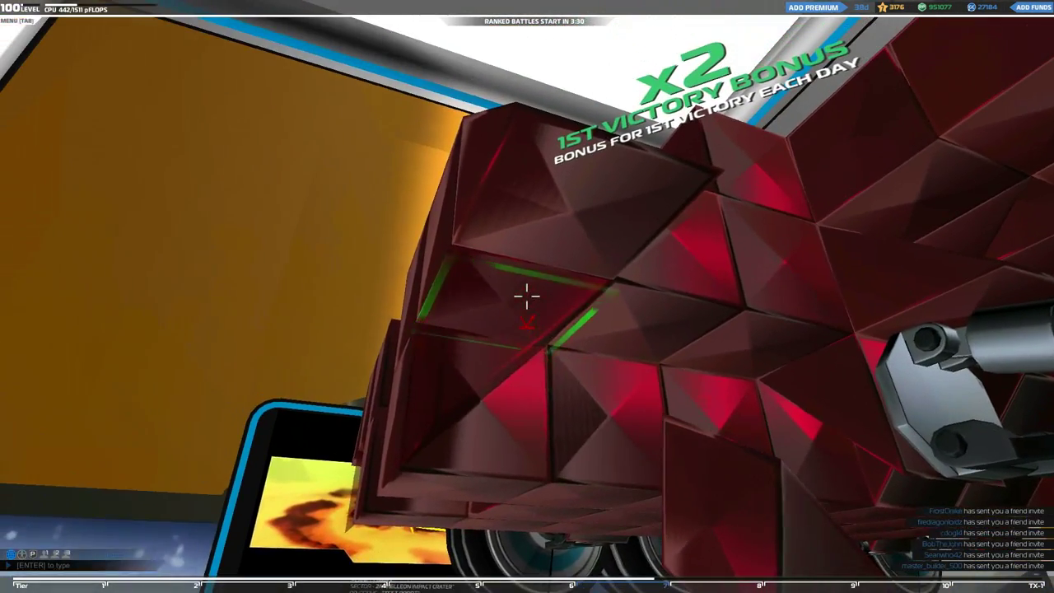
key(s)
key(w)
key(s)
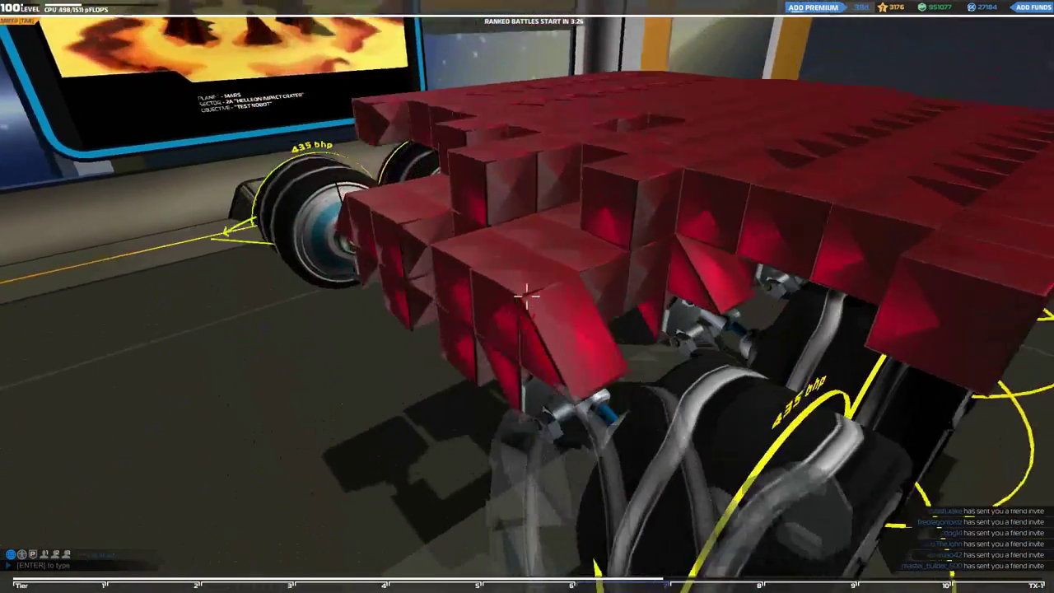
key(w)
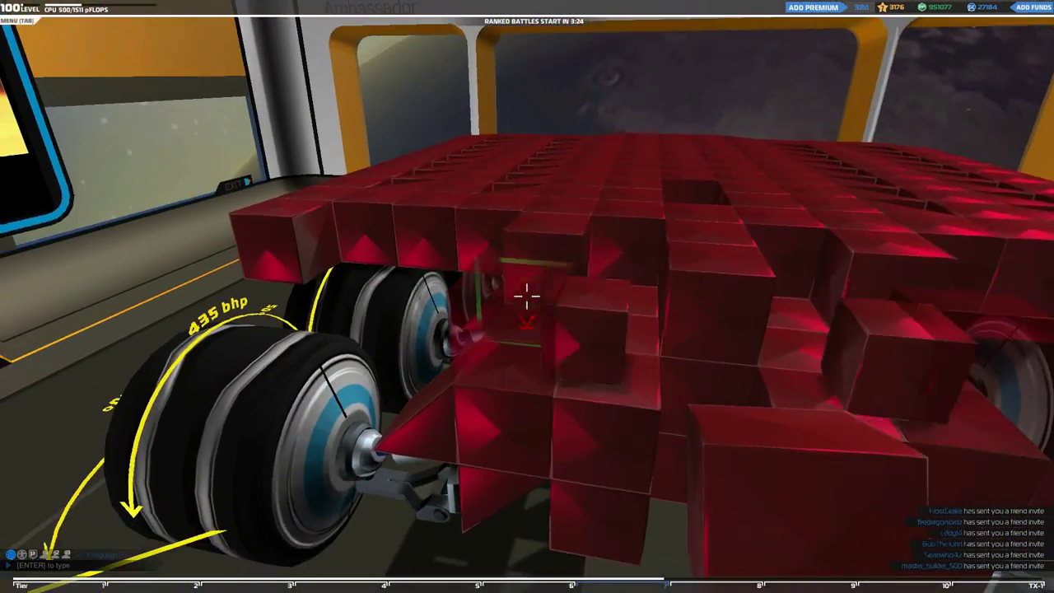
key(w)
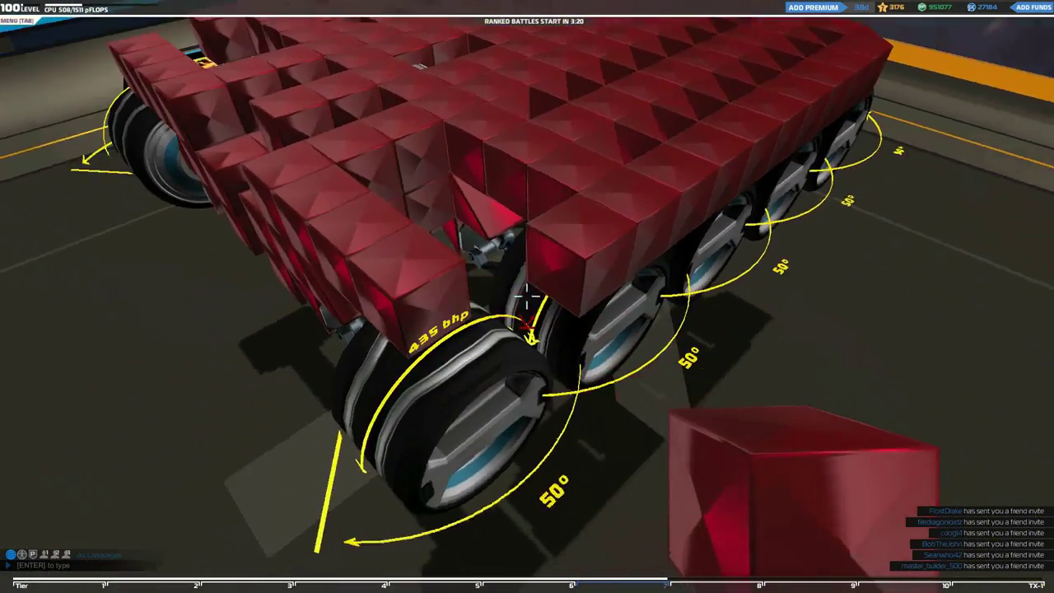
key(w)
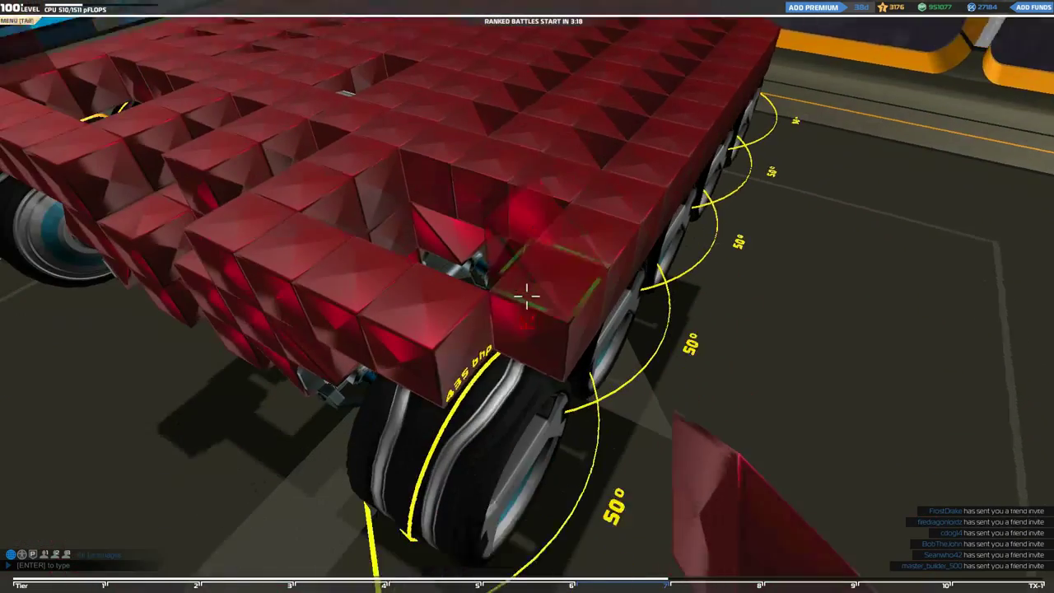
key(s)
key(w)
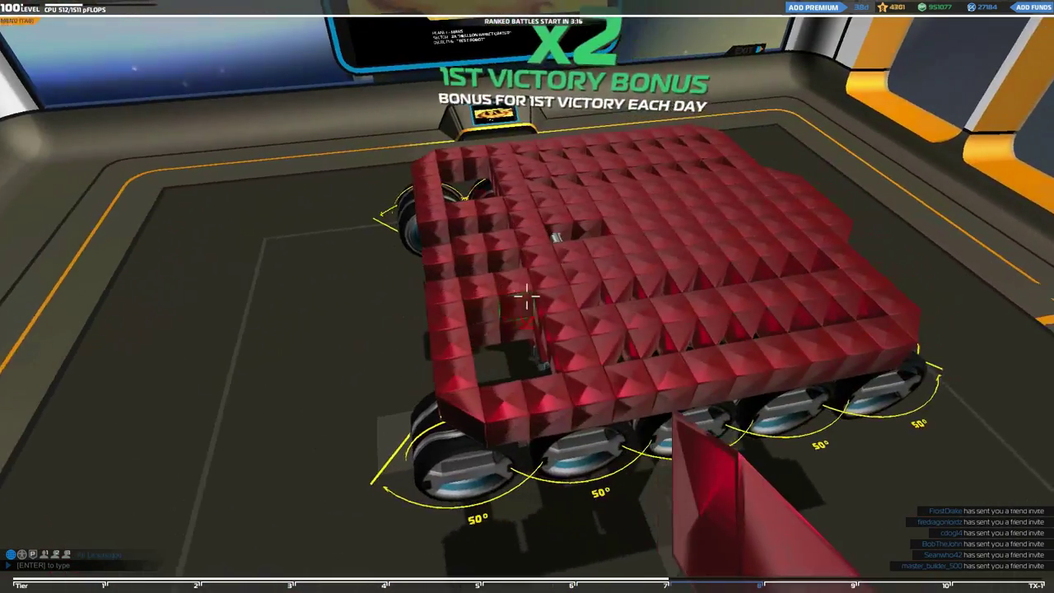
key(w)
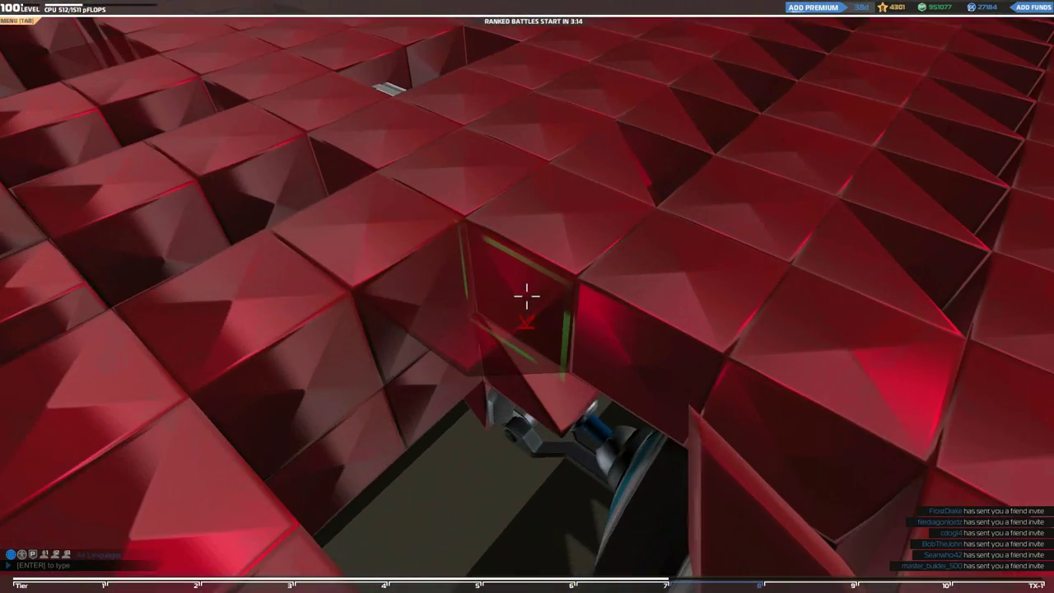
key(s)
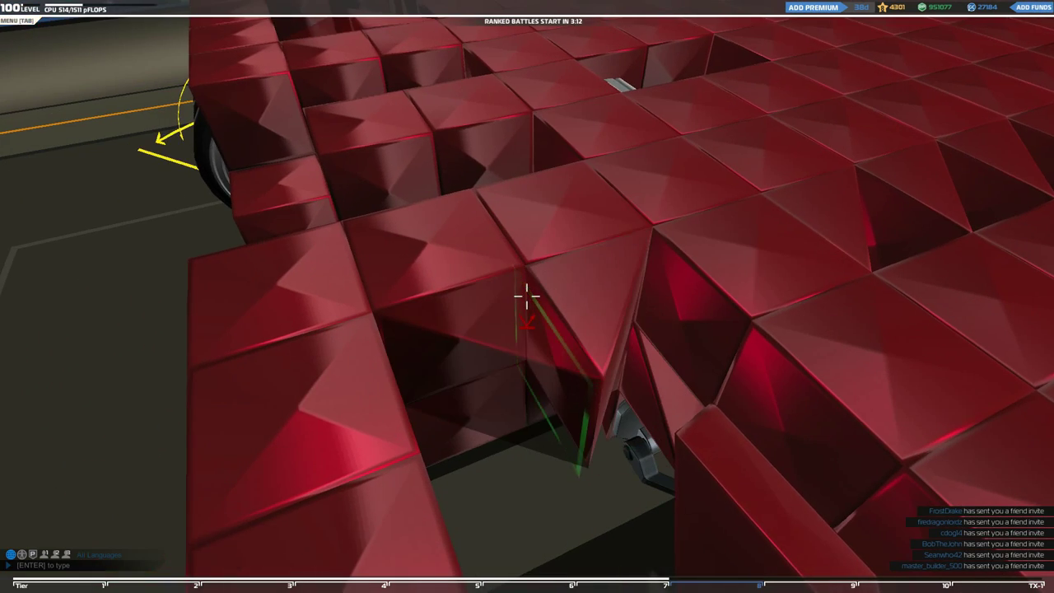
key(w)
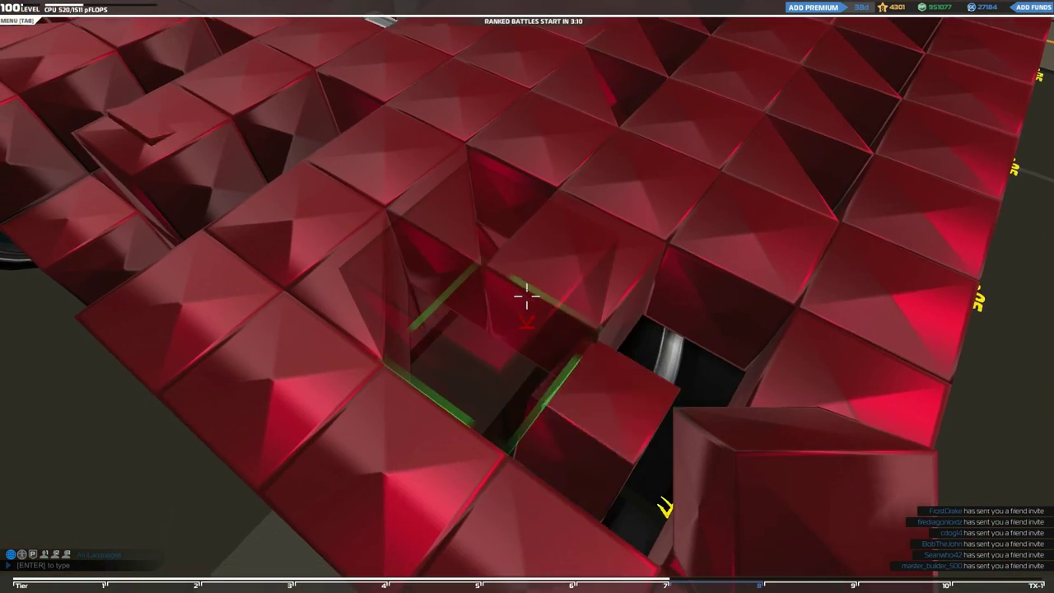
key(s)
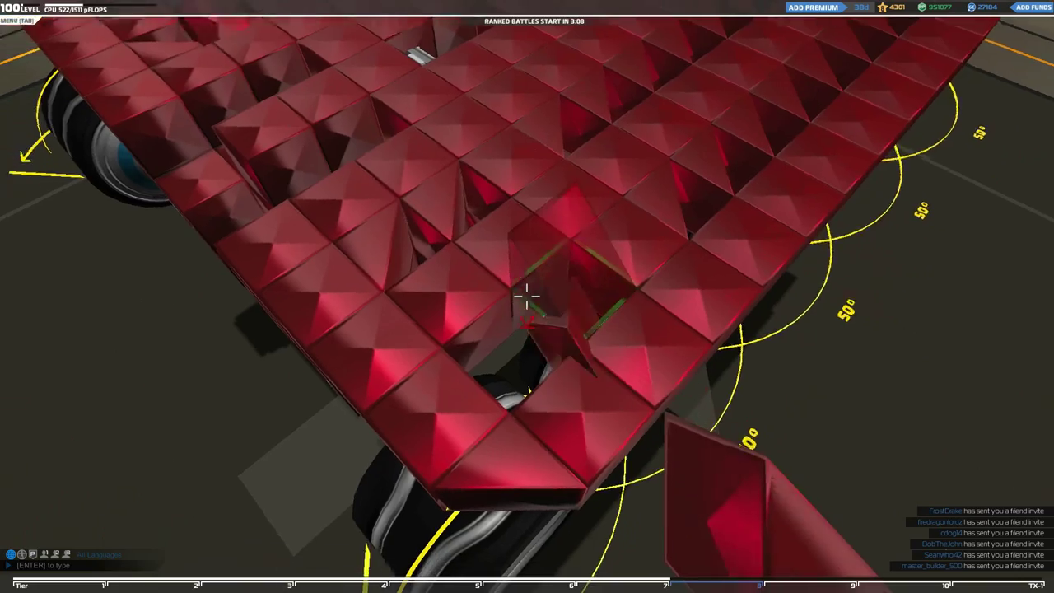
key(w)
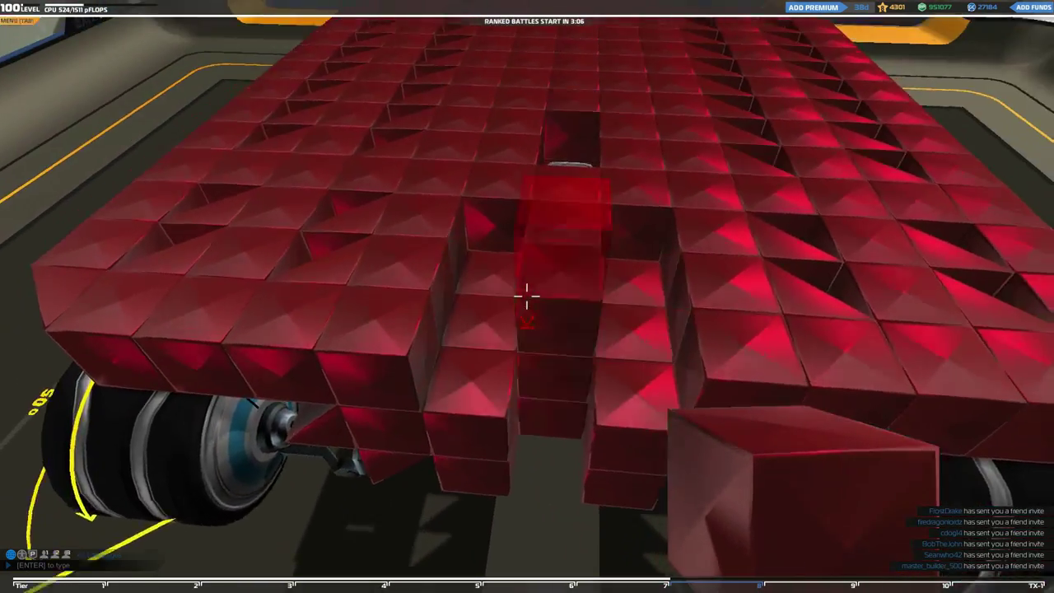
key(w)
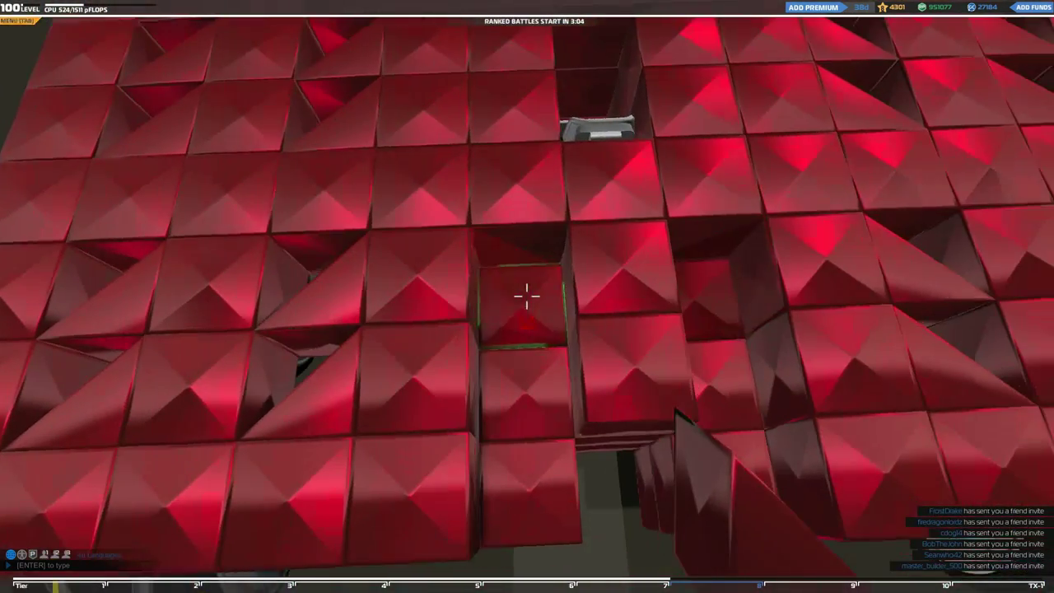
key(s)
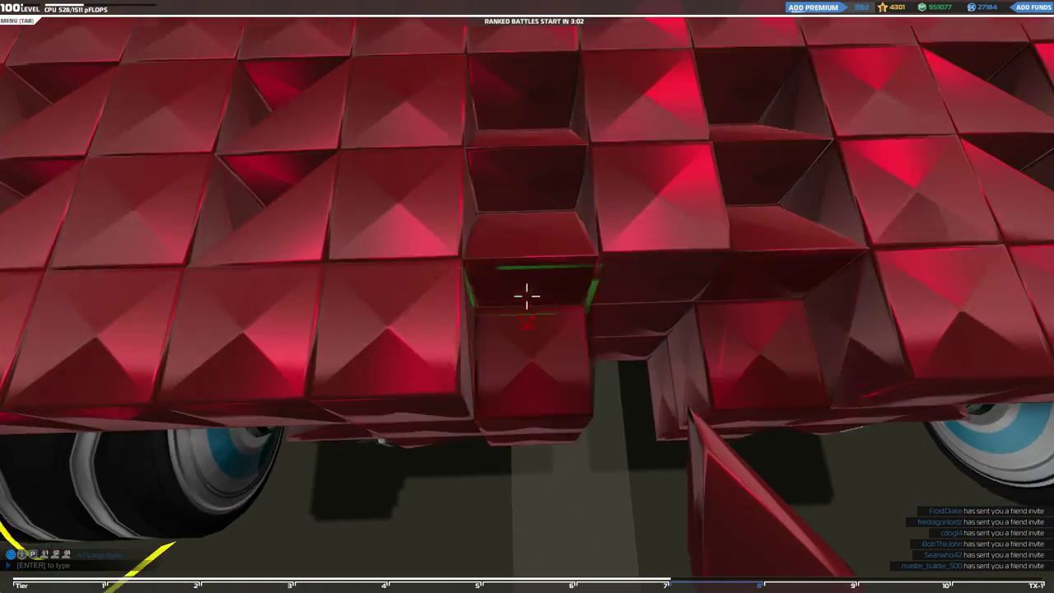
key(w)
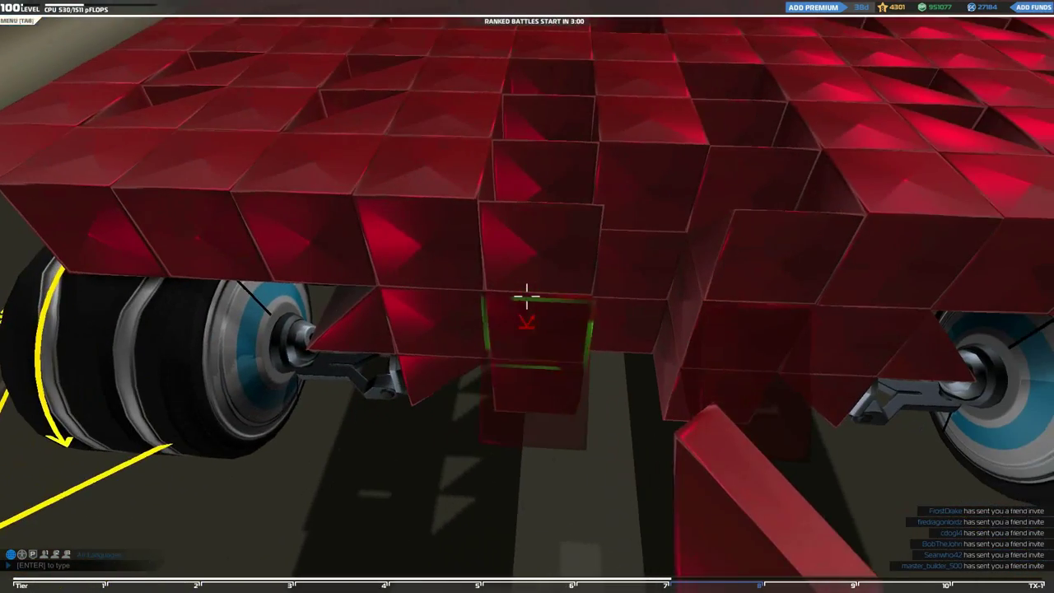
key(w)
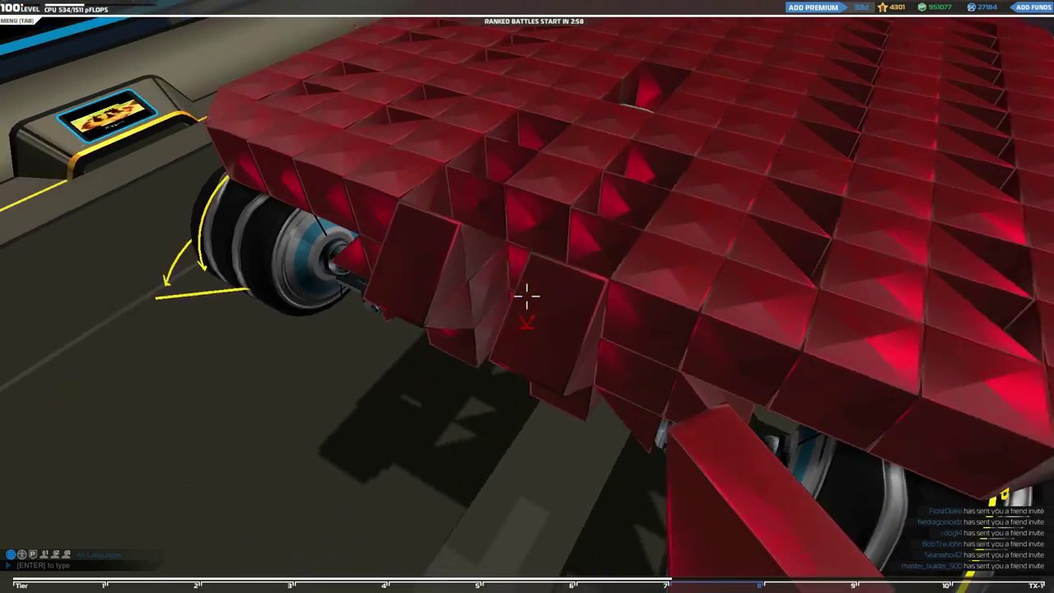
key(s)
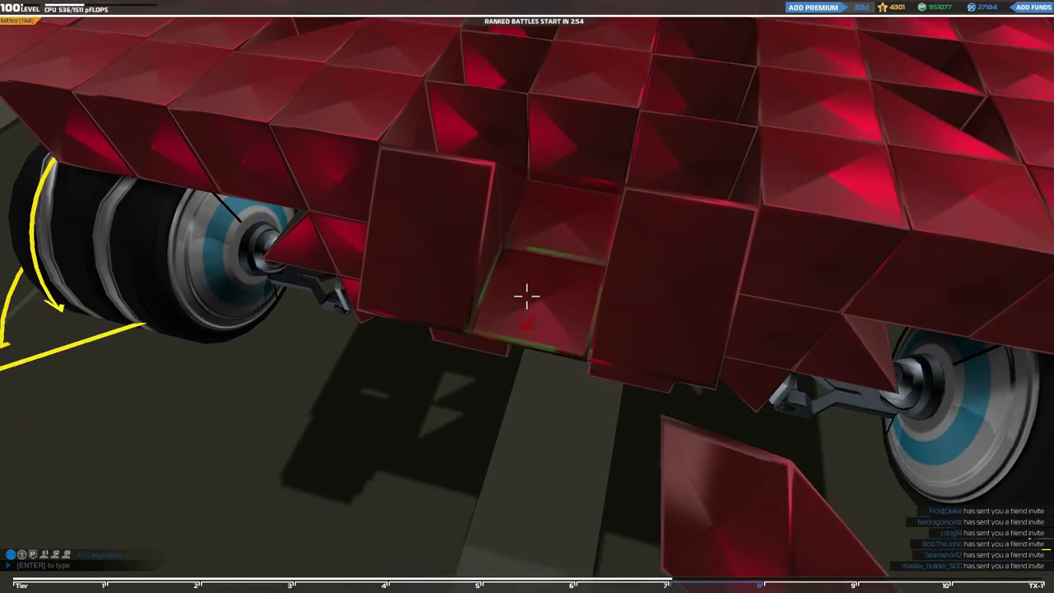
key(space)
key(w)
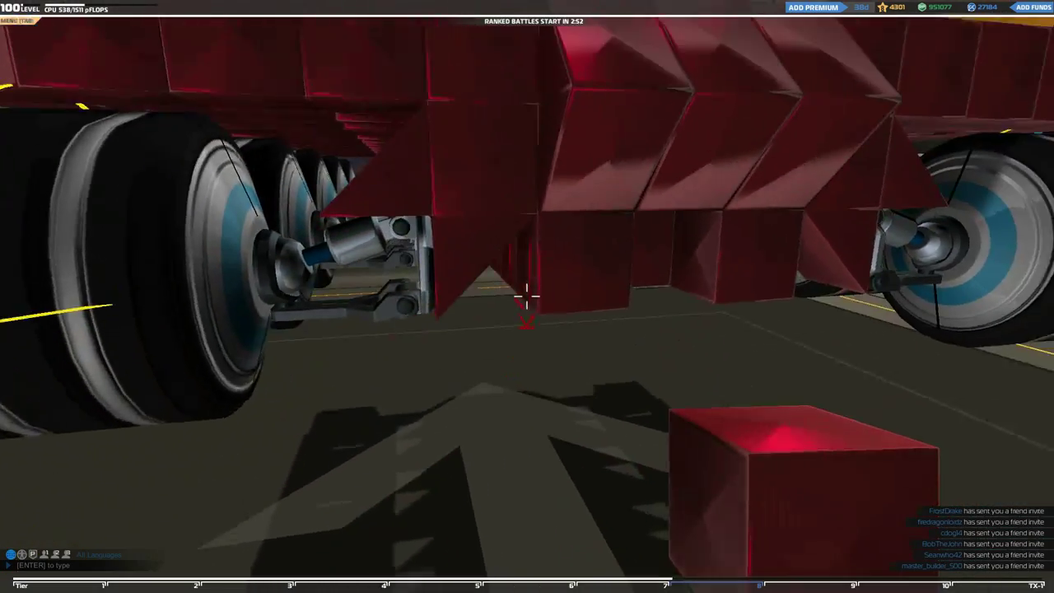
key(s)
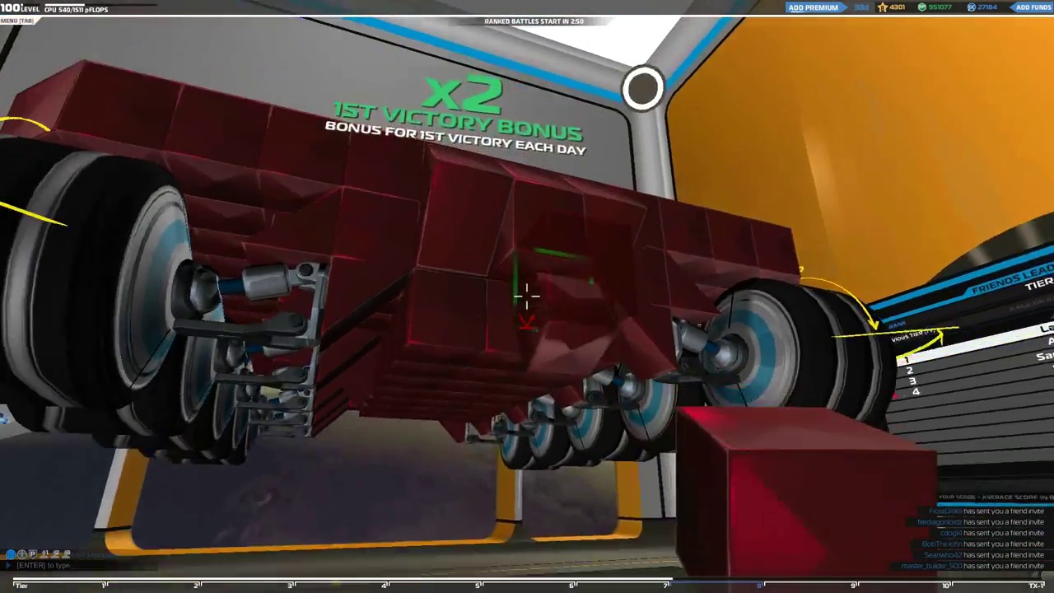
key(space)
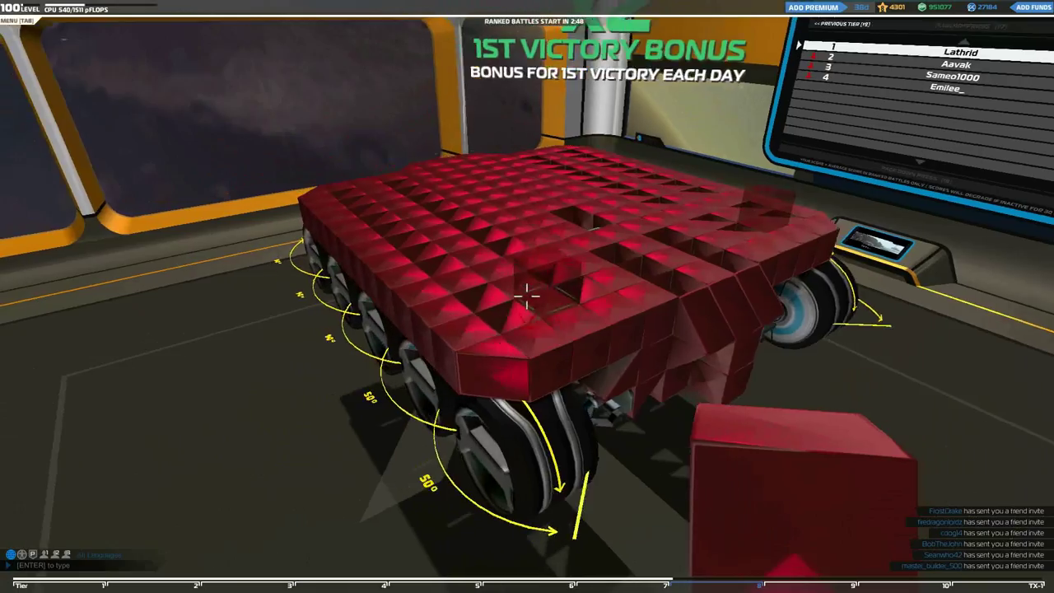
key(w)
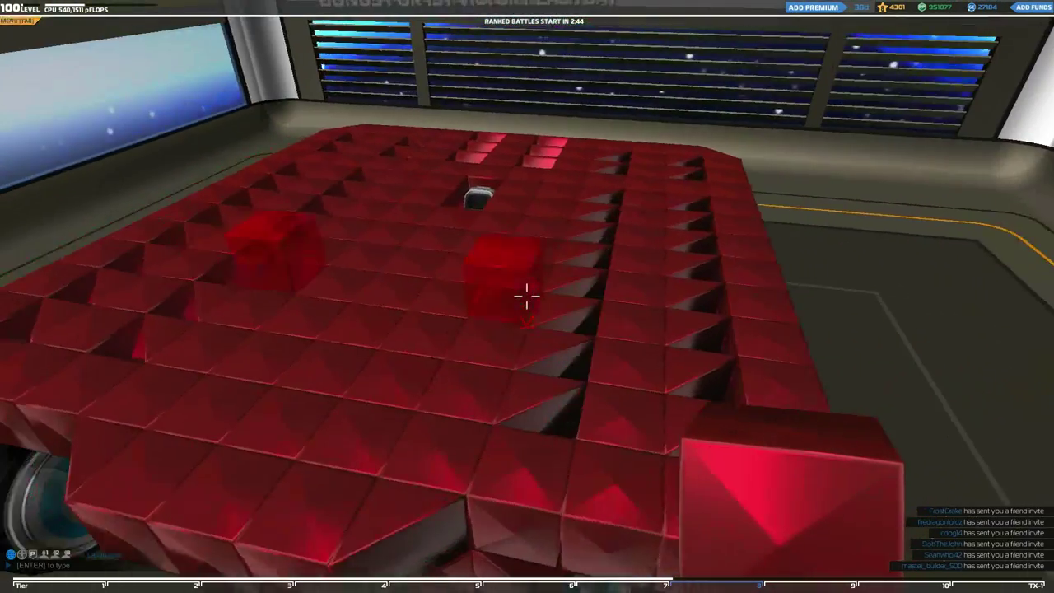
key(s)
key(s)
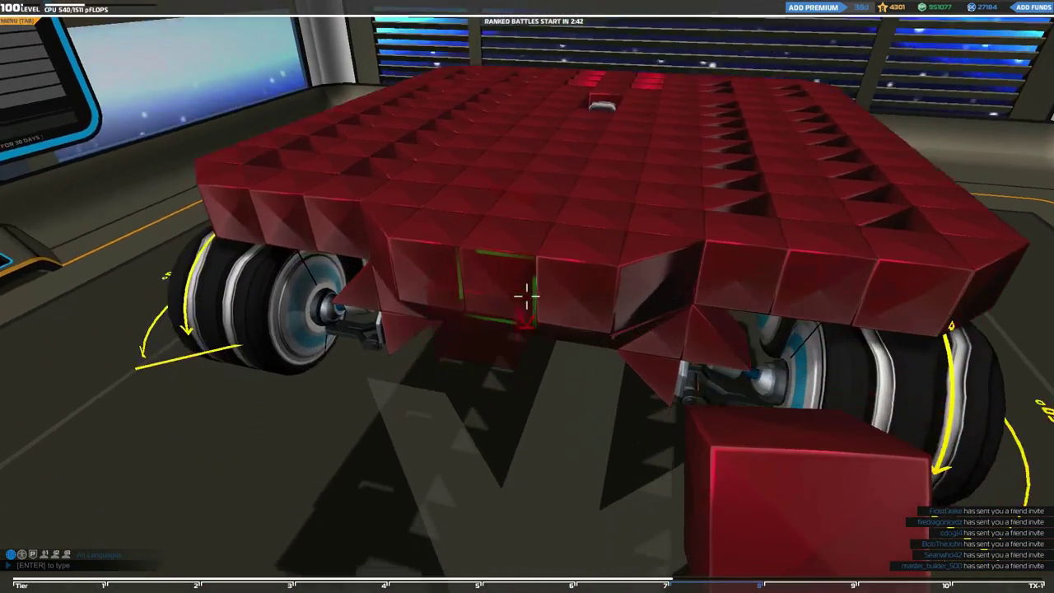
key(q)
scroll(551, 243, down, 5)
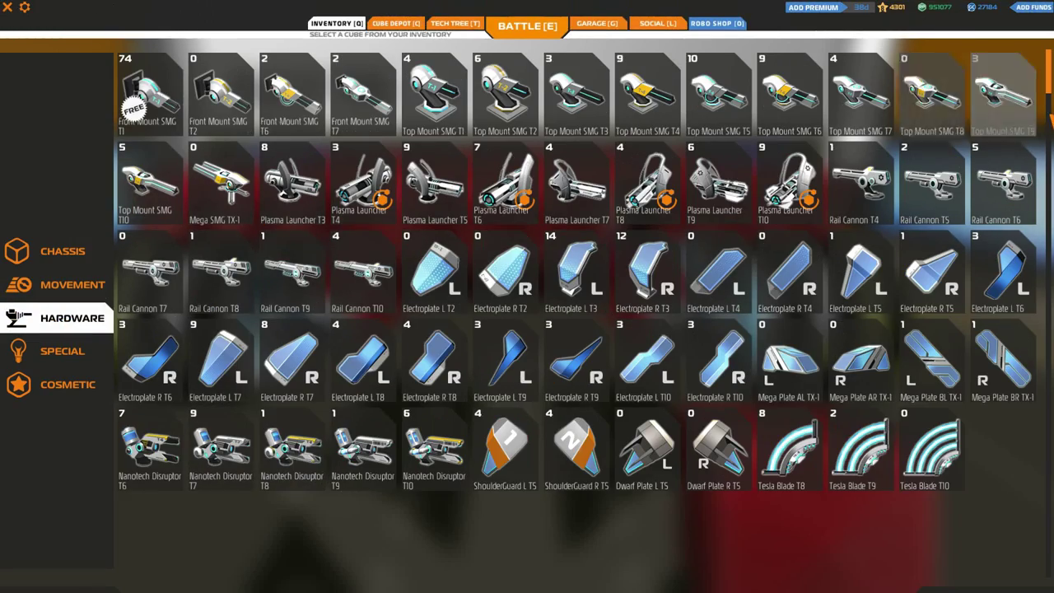
Place a mirrored pair of Top Mount SMGs and another SMG on the chassis top.
click(1003, 95)
key(w)
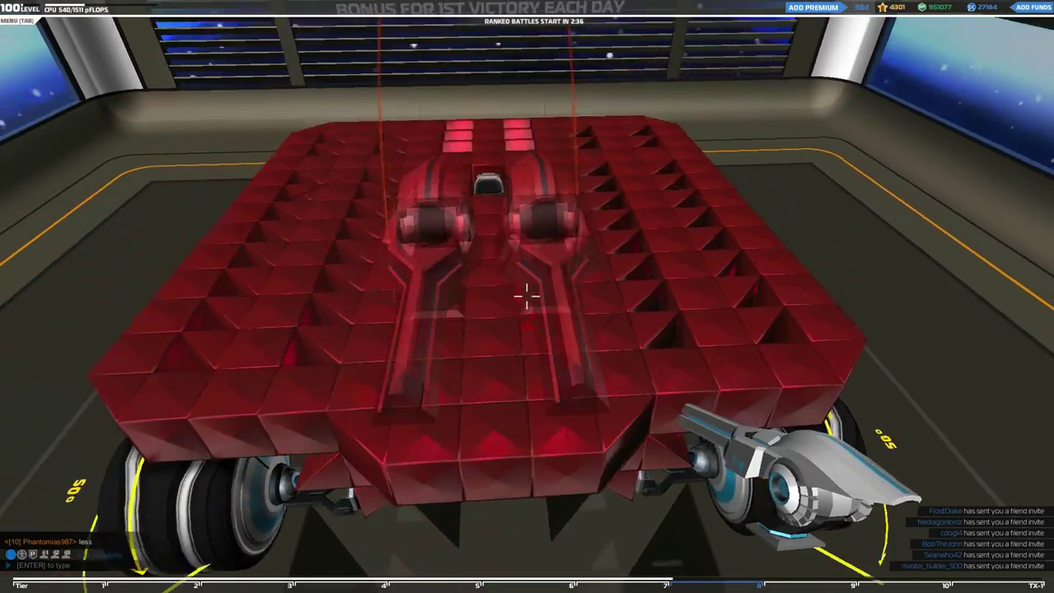
key(space)
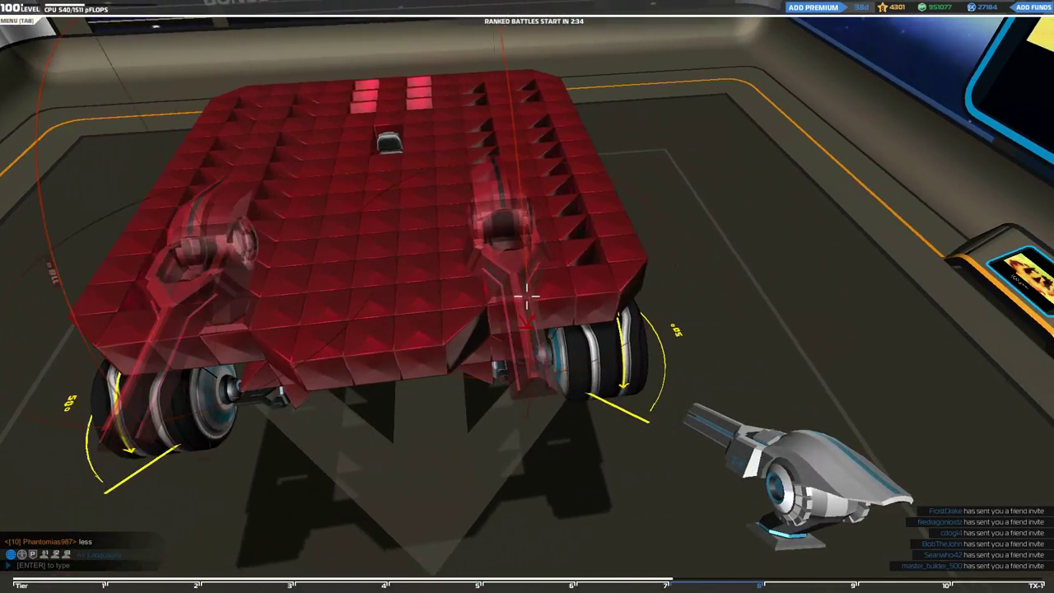
drag(527, 297, 659, 313)
click(526, 296)
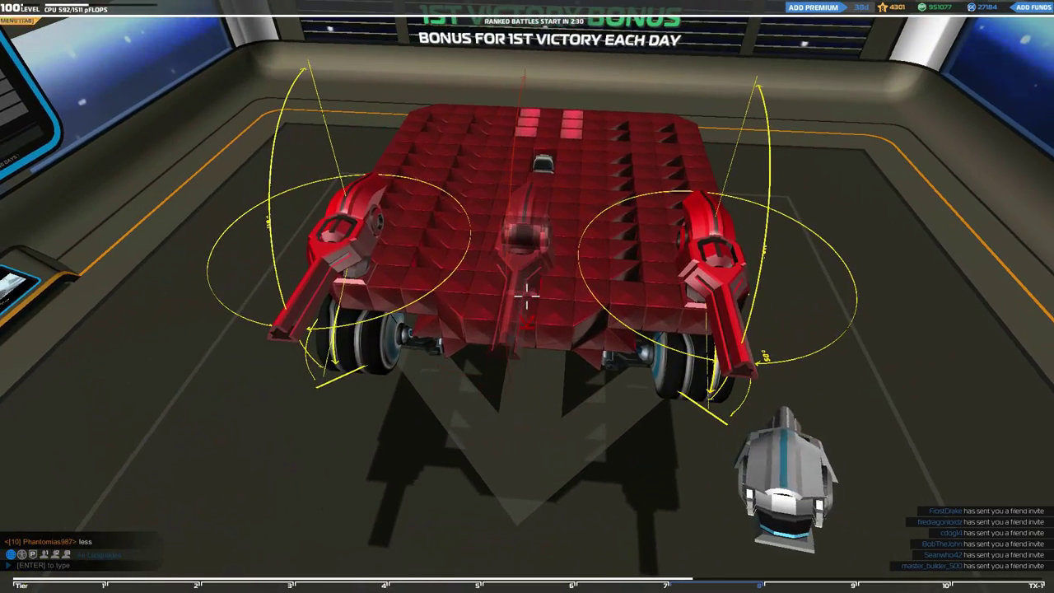
drag(527, 296, 625, 305)
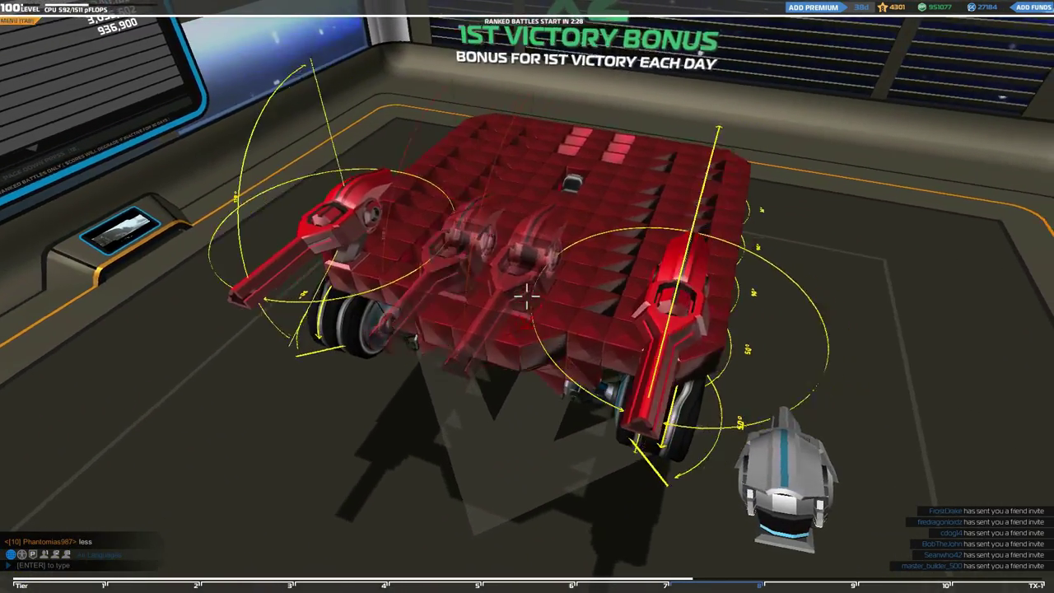
drag(527, 296, 577, 280)
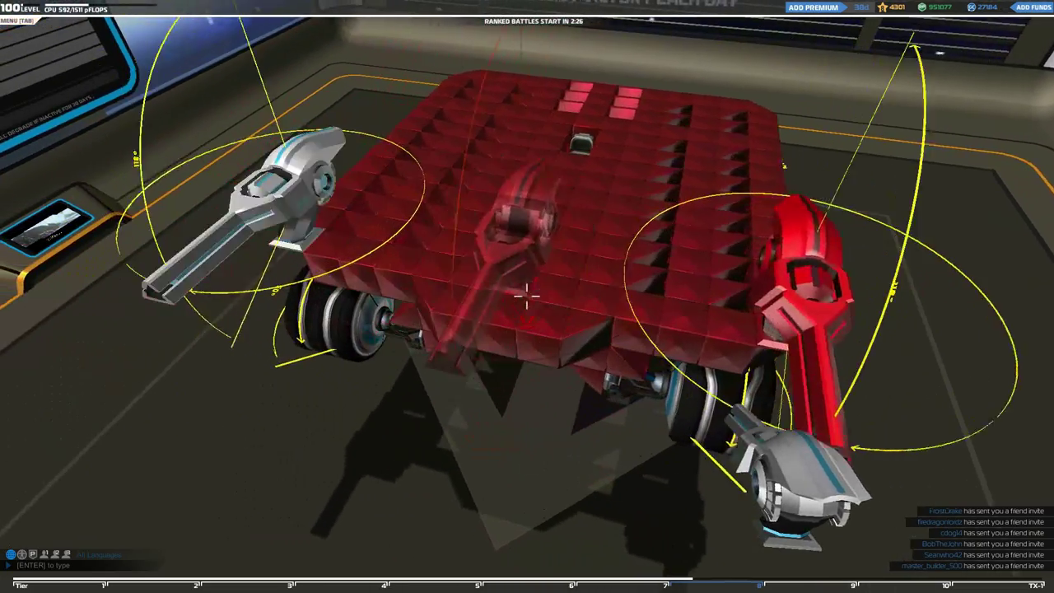
click(527, 296)
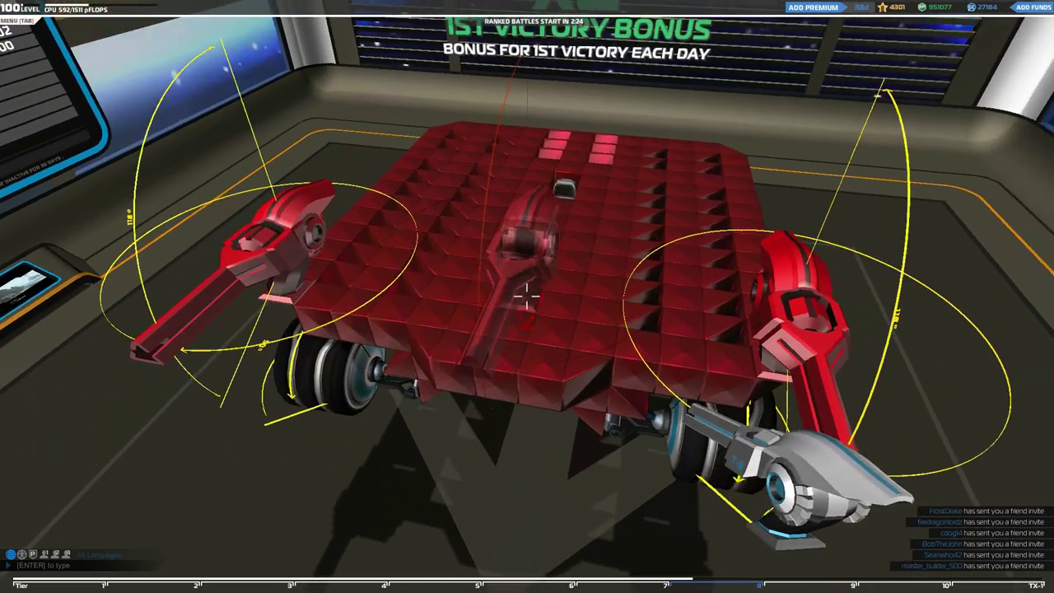
drag(526, 297, 428, 247)
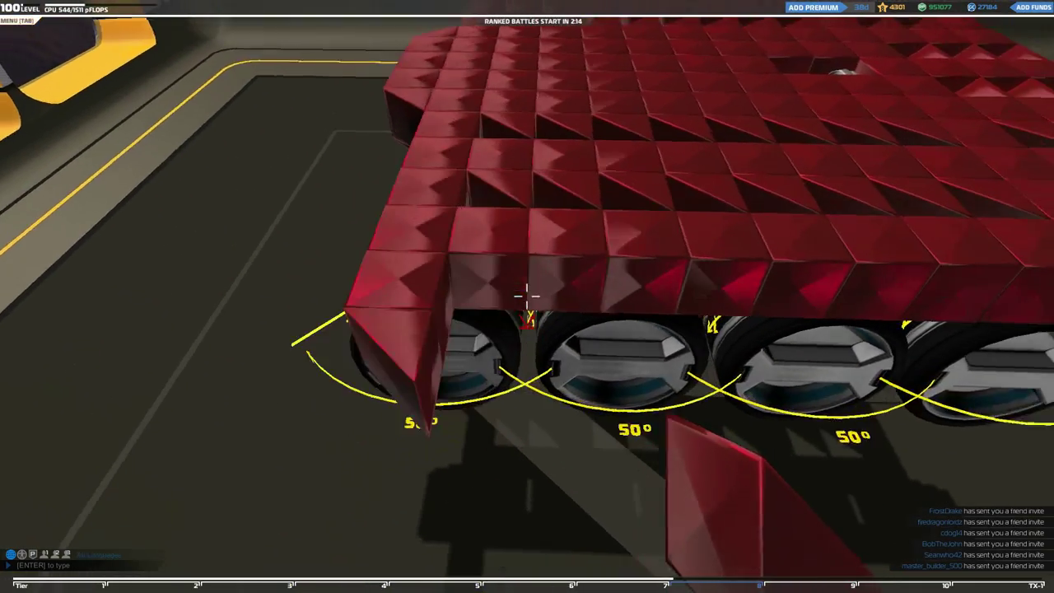
Add a third Top Mount SMG T9 at the top centre.
key(q)
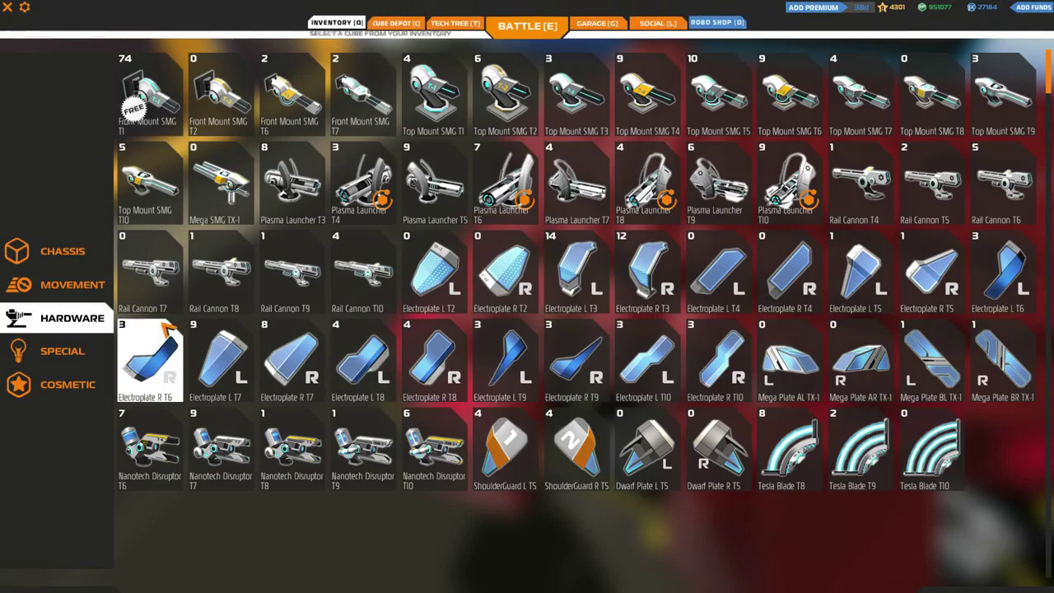
click(1003, 93)
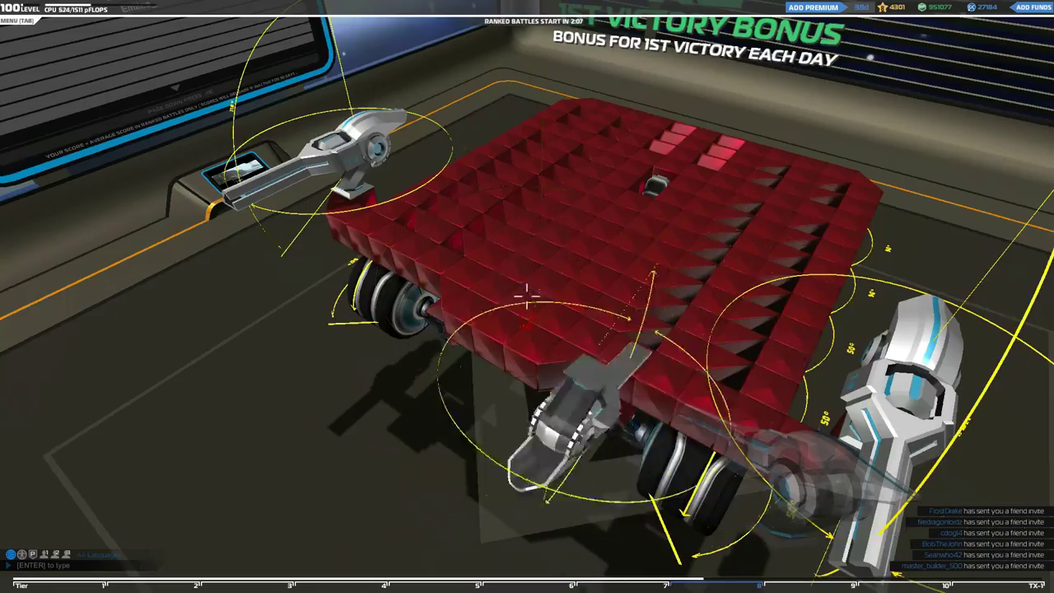
click(526, 297)
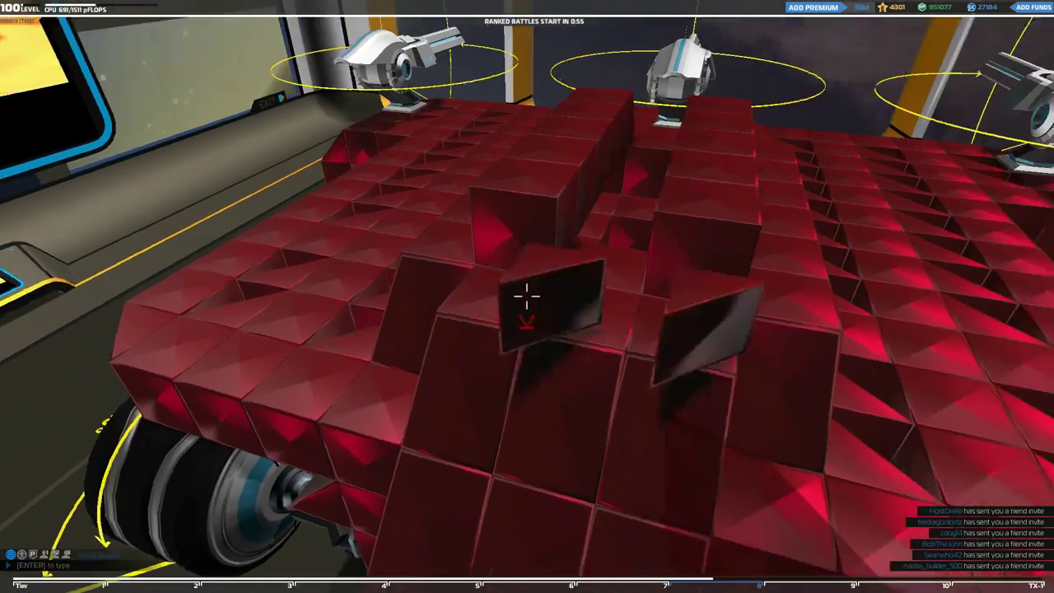
Buy 70 chassis cubes from the cube shop after adjusting the cart.
click(527, 296)
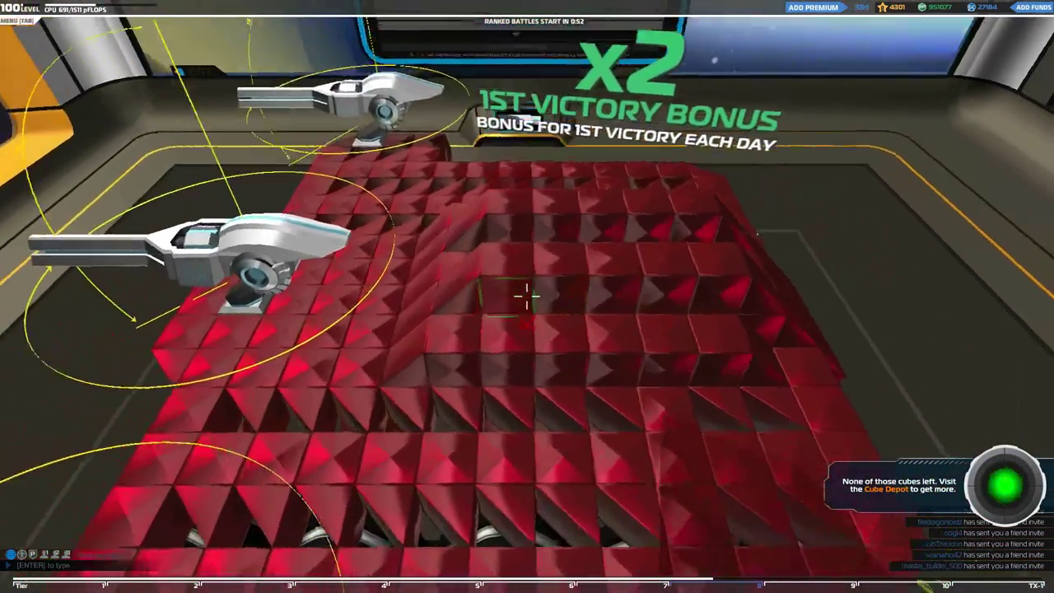
key(q)
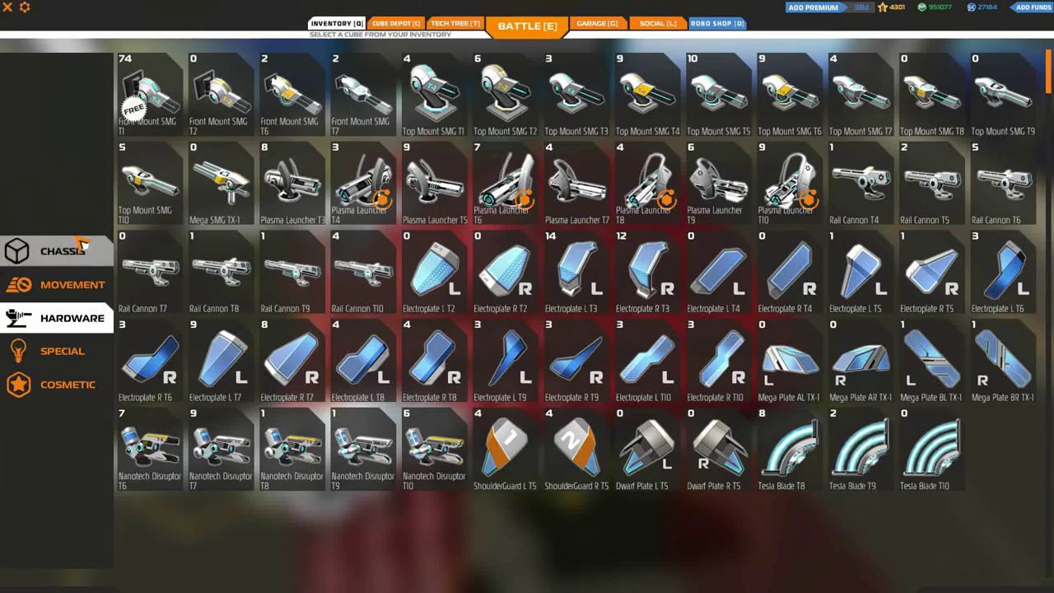
click(83, 247)
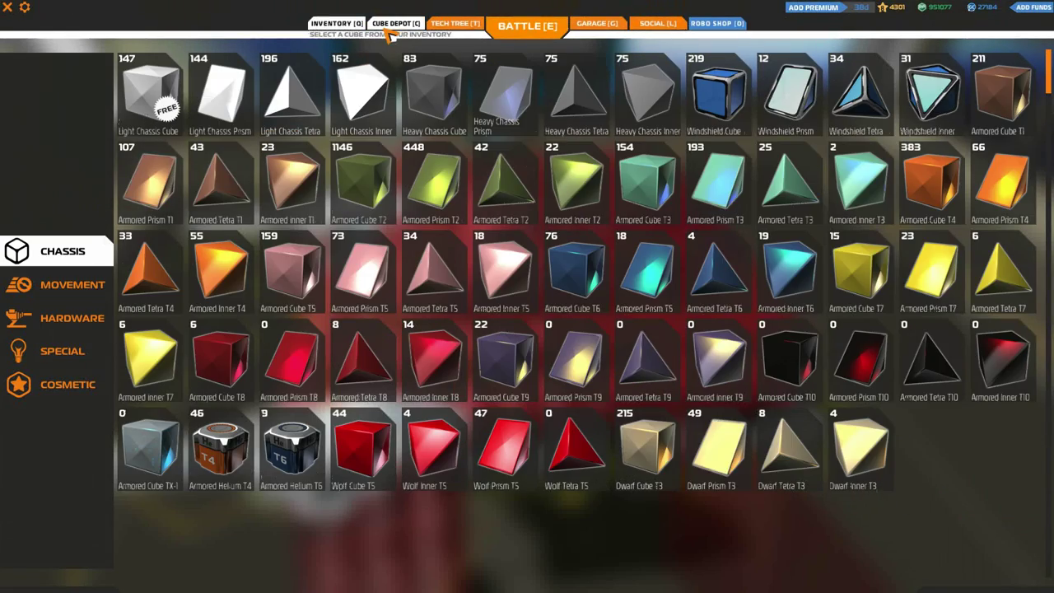
key(c)
scroll(570, 321, down, 3)
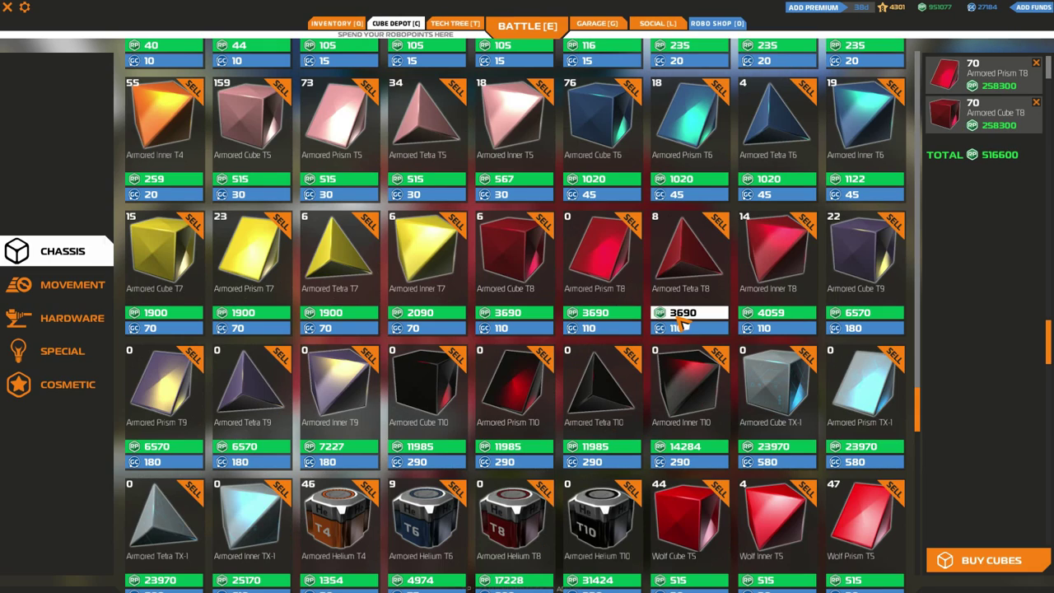
click(990, 563)
click(589, 359)
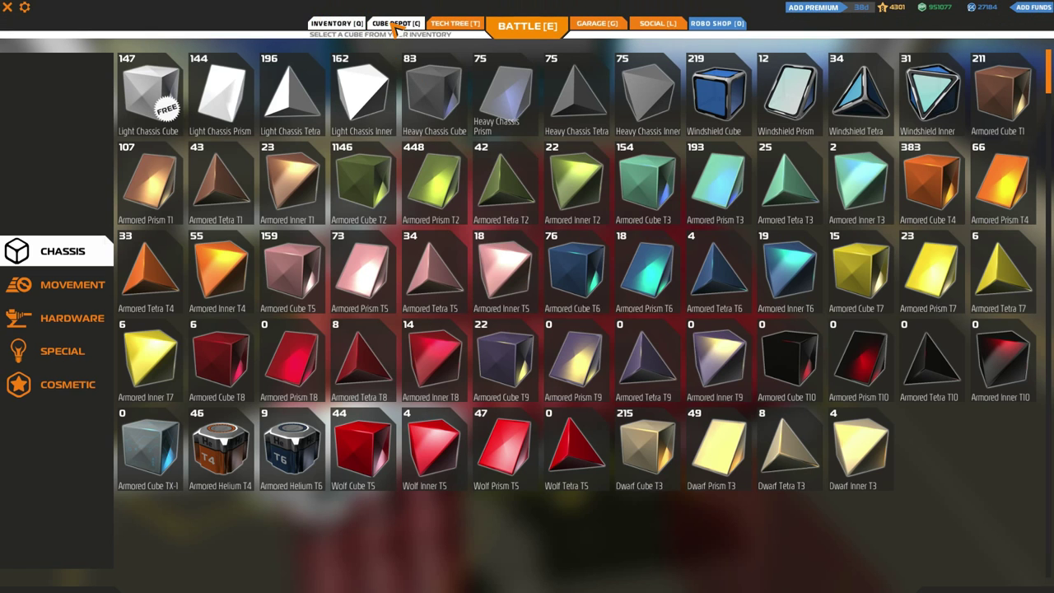
key(c)
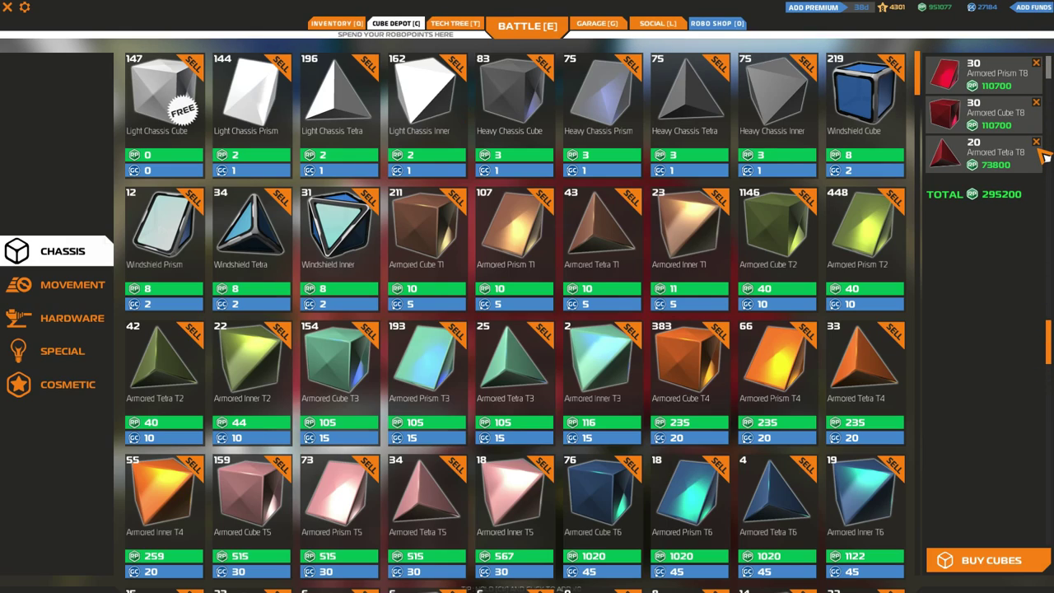
click(955, 562)
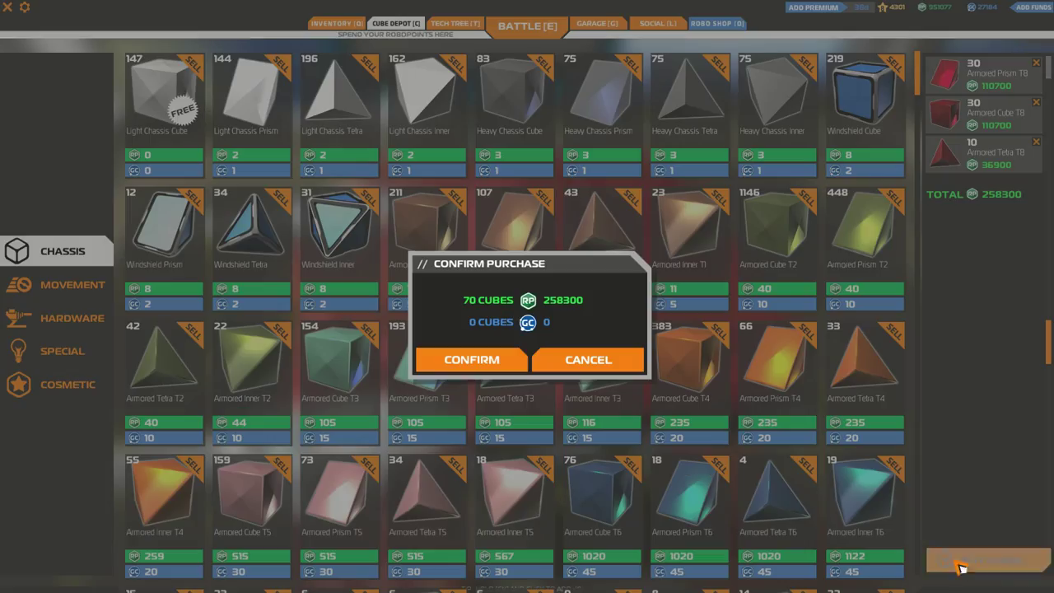
click(457, 364)
key(Escape)
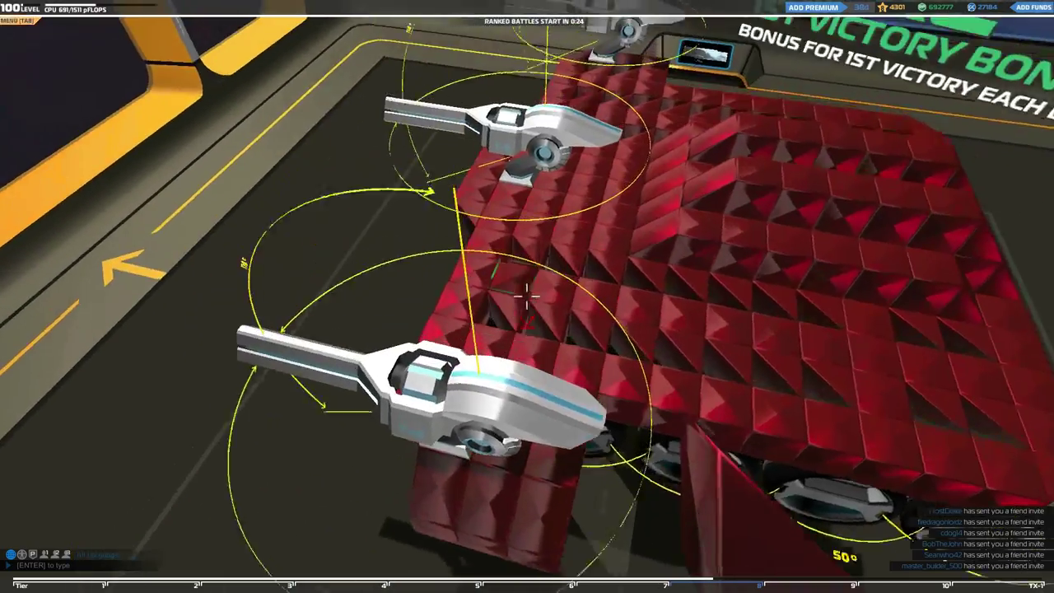
Fly over the robot's top to line up cube placements on the raised ridge.
key(w)
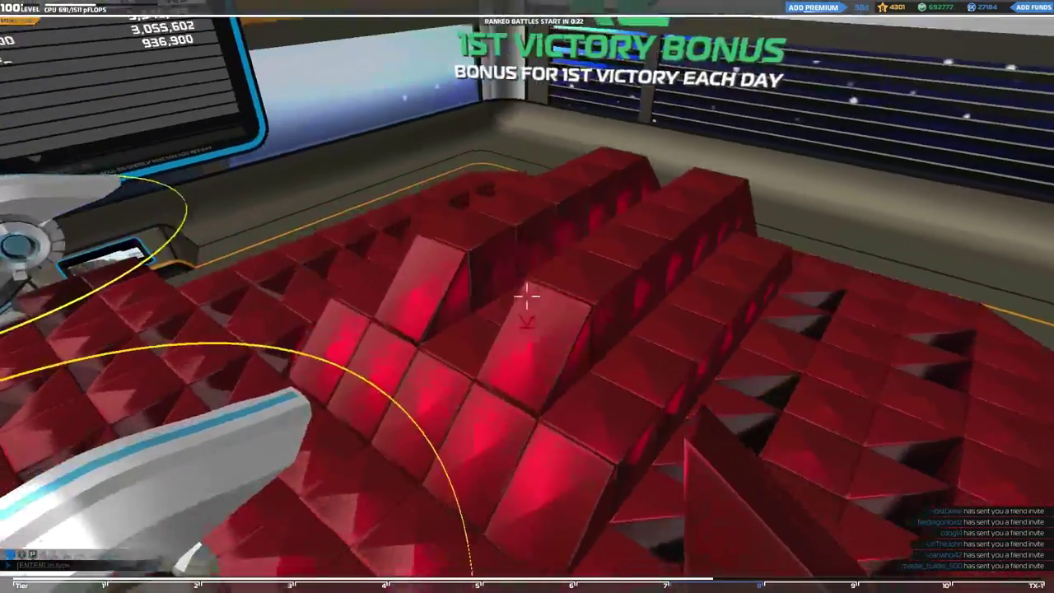
key(w)
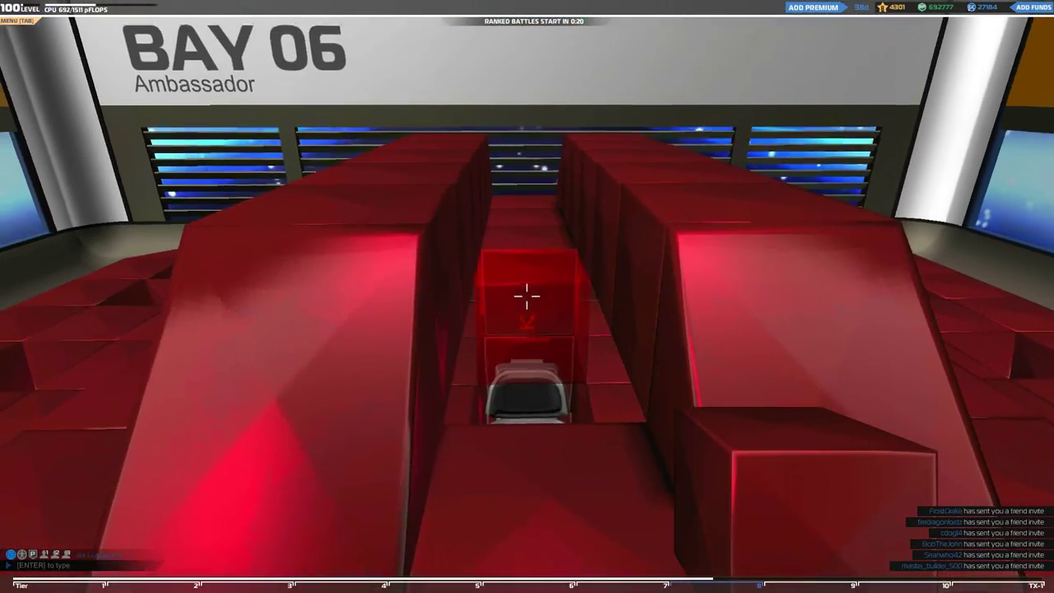
key(w)
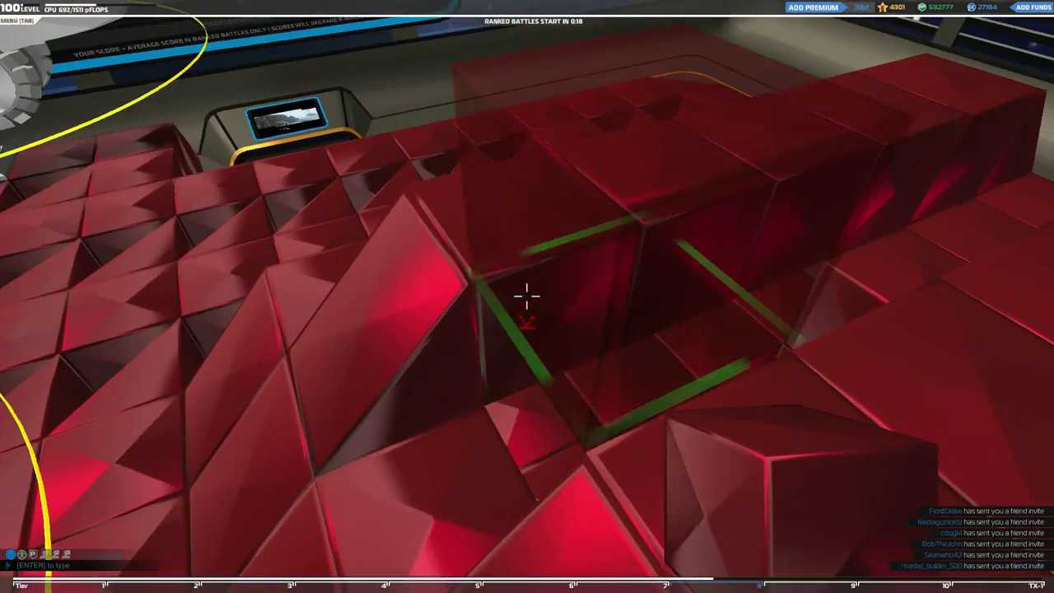
key(w)
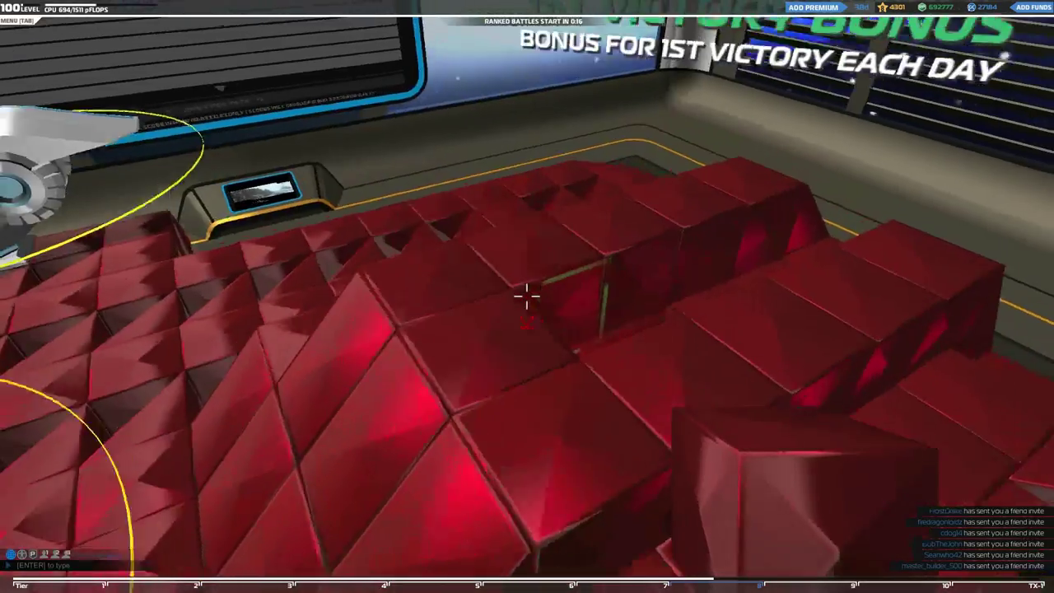
key(w)
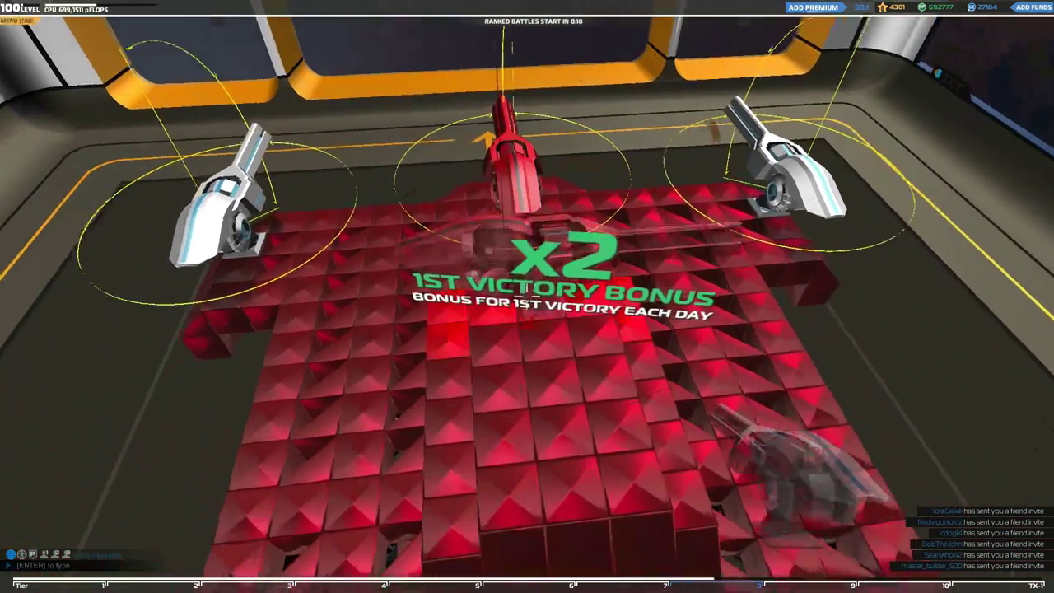
Buy three Top Mount SMG T9s for 175260 RP from the Hardware Cube Depot.
key(q)
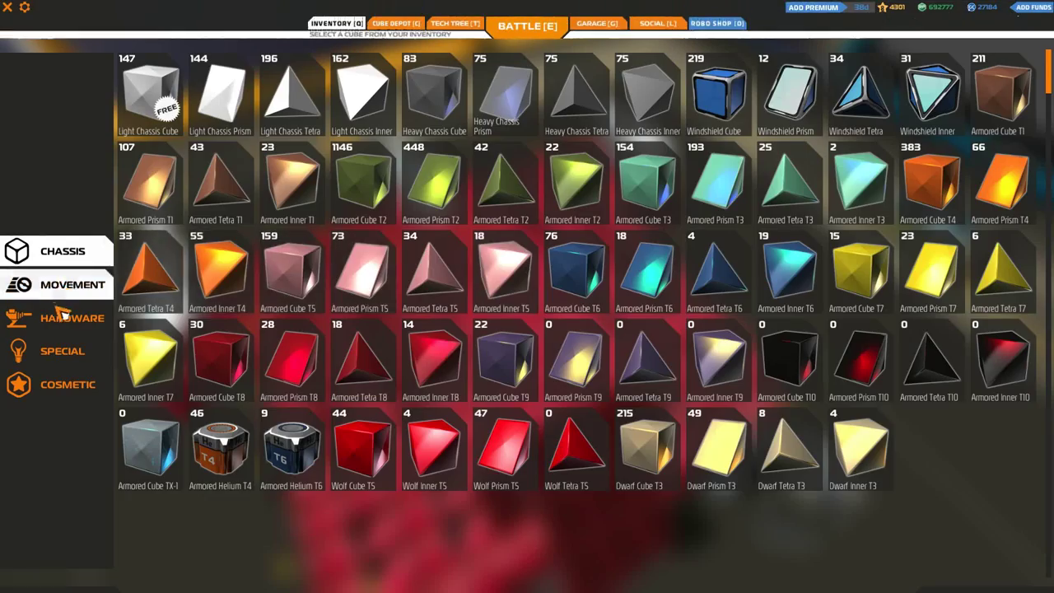
click(58, 318)
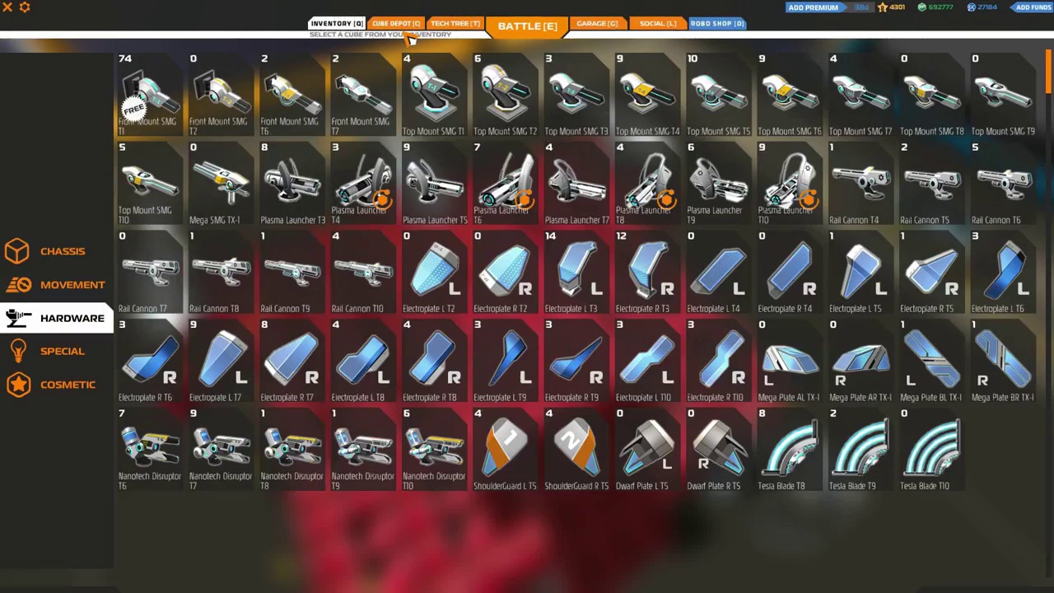
key(c)
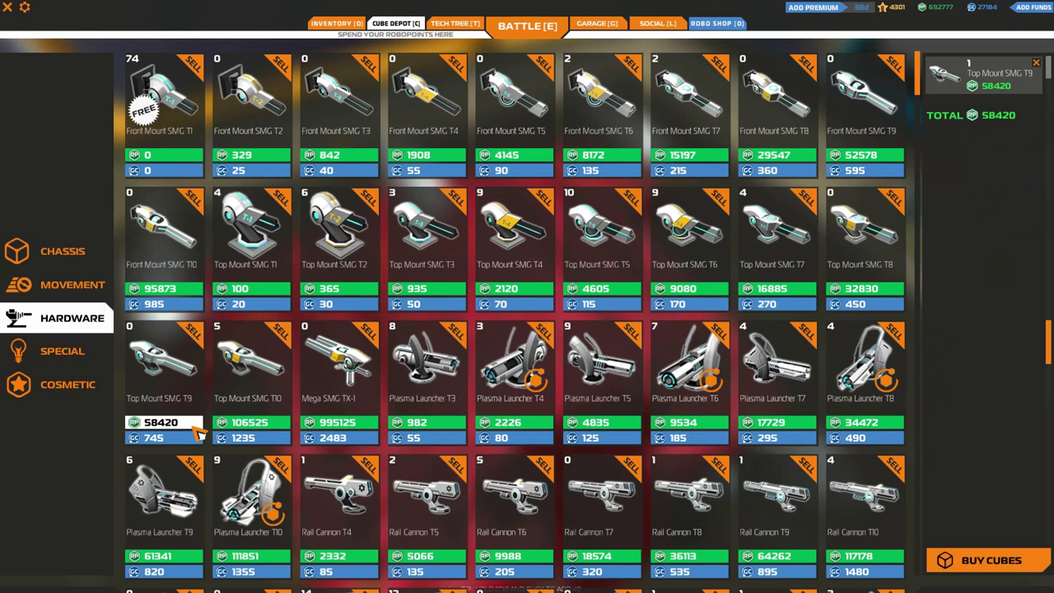
click(987, 560)
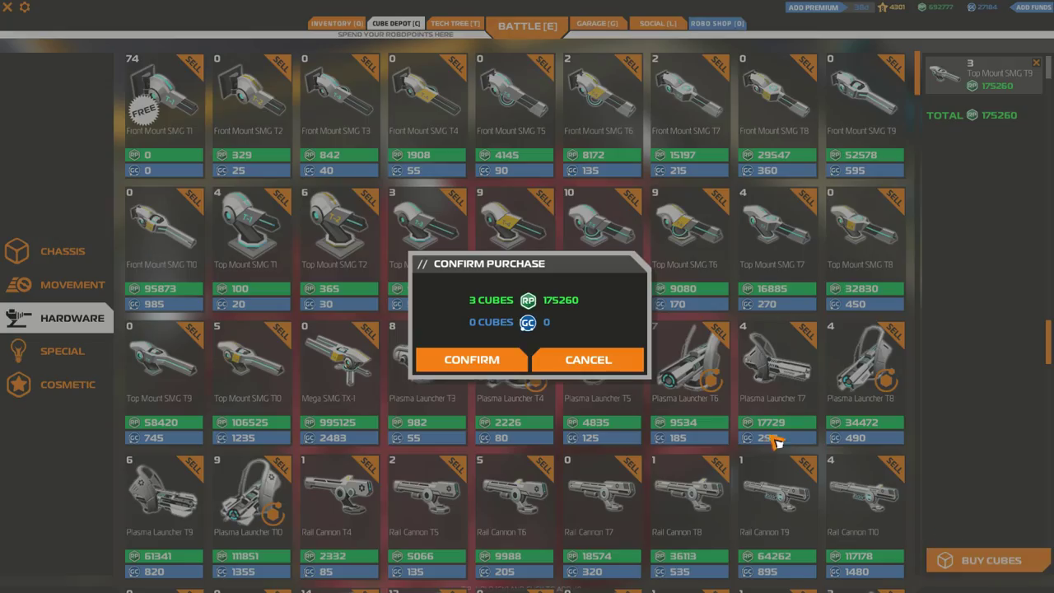
click(472, 359)
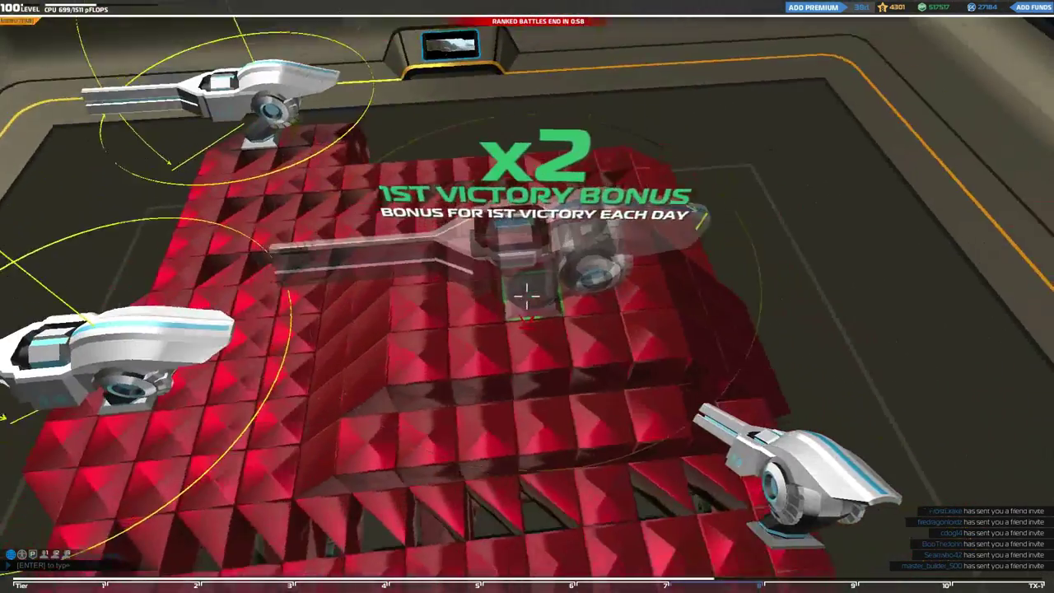
scroll(527, 297, down, 5)
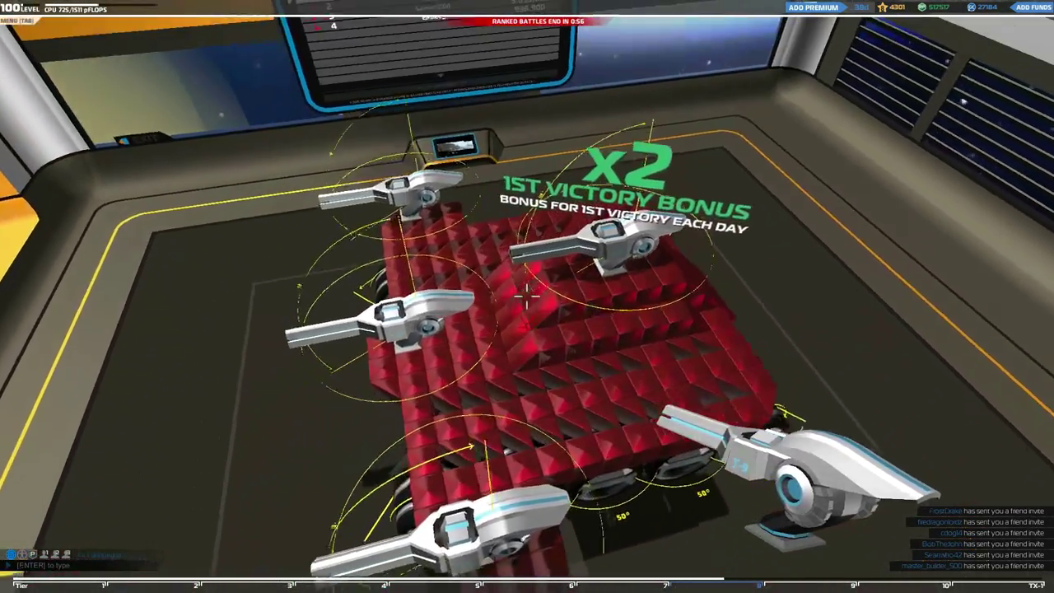
Circle the five-SMG robot to inspect its weapons, then start a Mars crater test drive.
key(s)
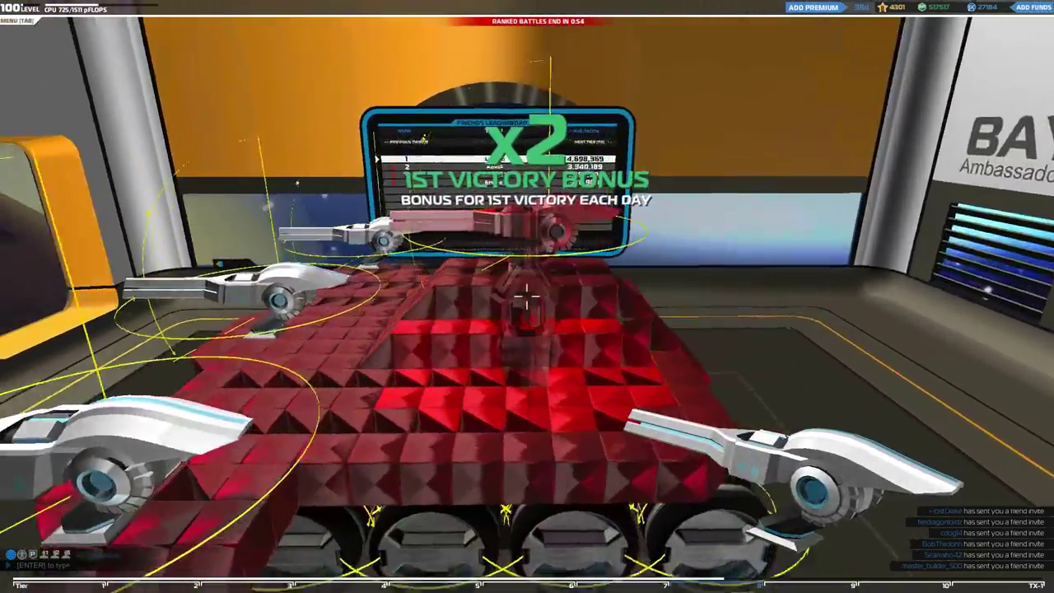
key(w)
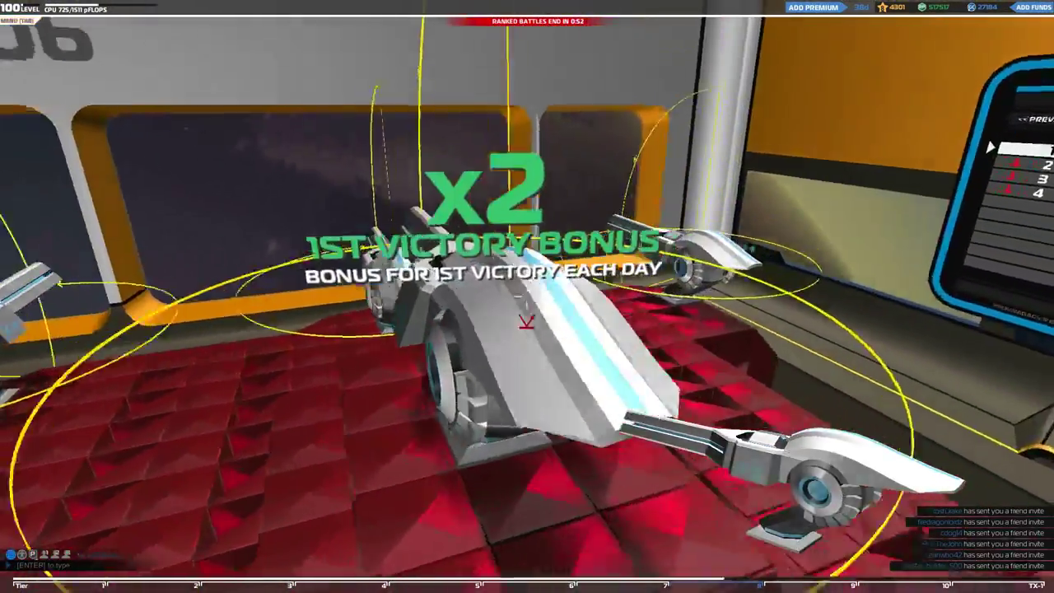
key(s)
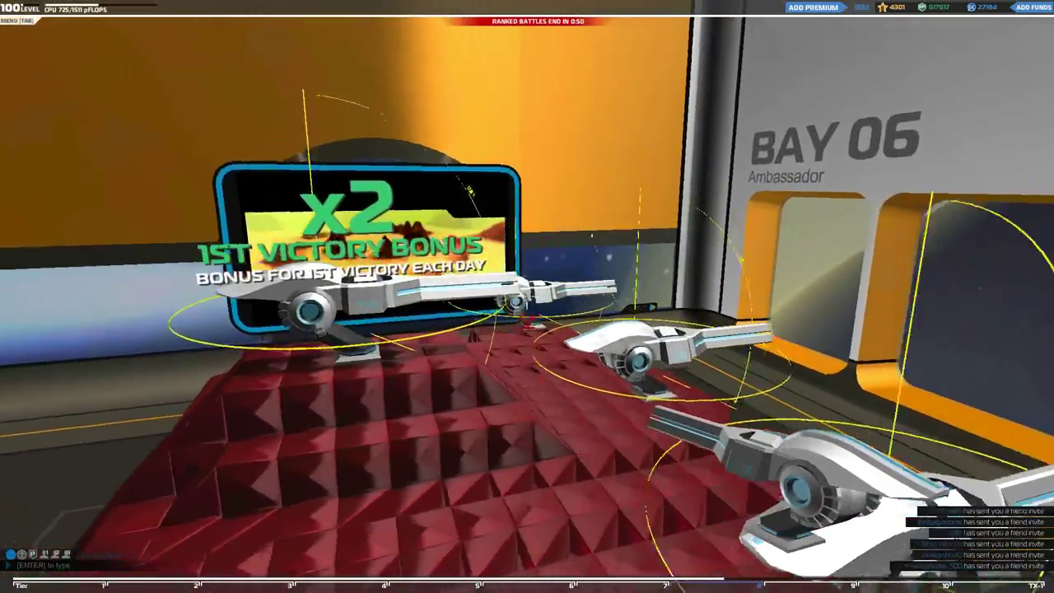
key(w)
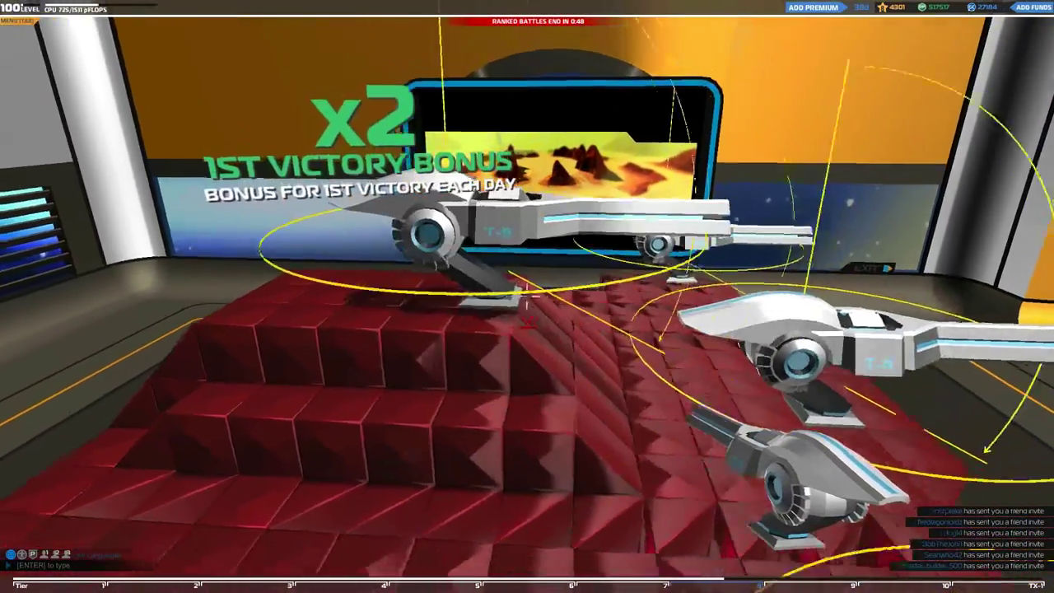
key(s)
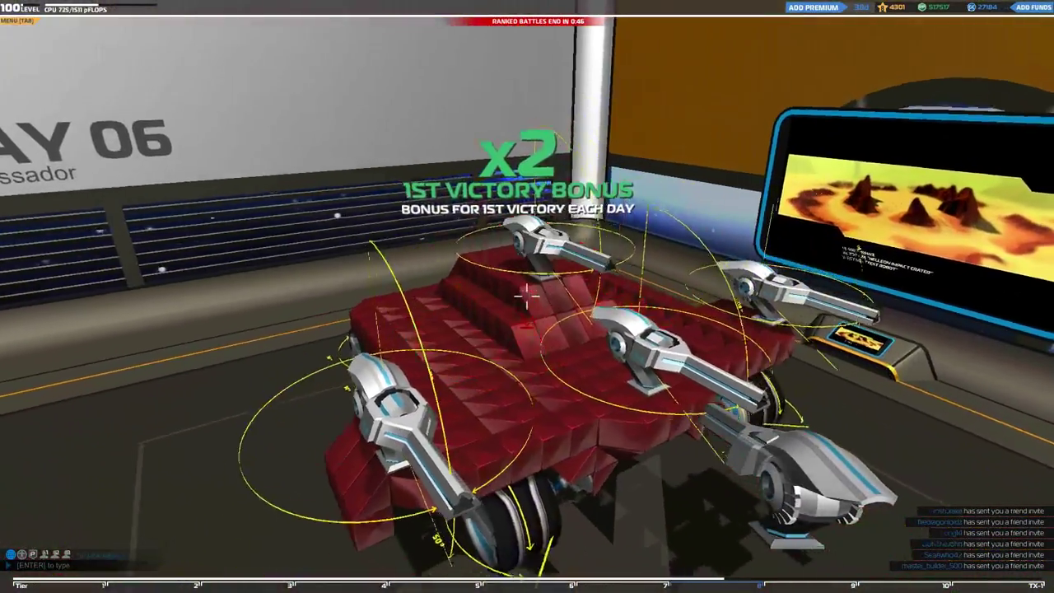
click(533, 305)
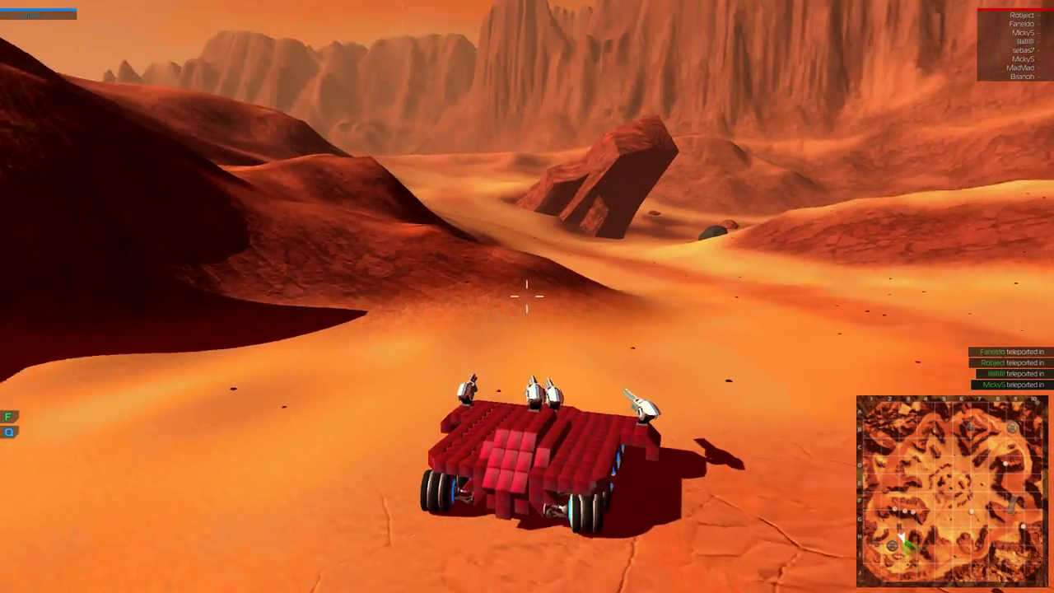
Drive and fire across the Mars desert toward the rock and canyon, then return to the mothership.
click(527, 296)
key(w)
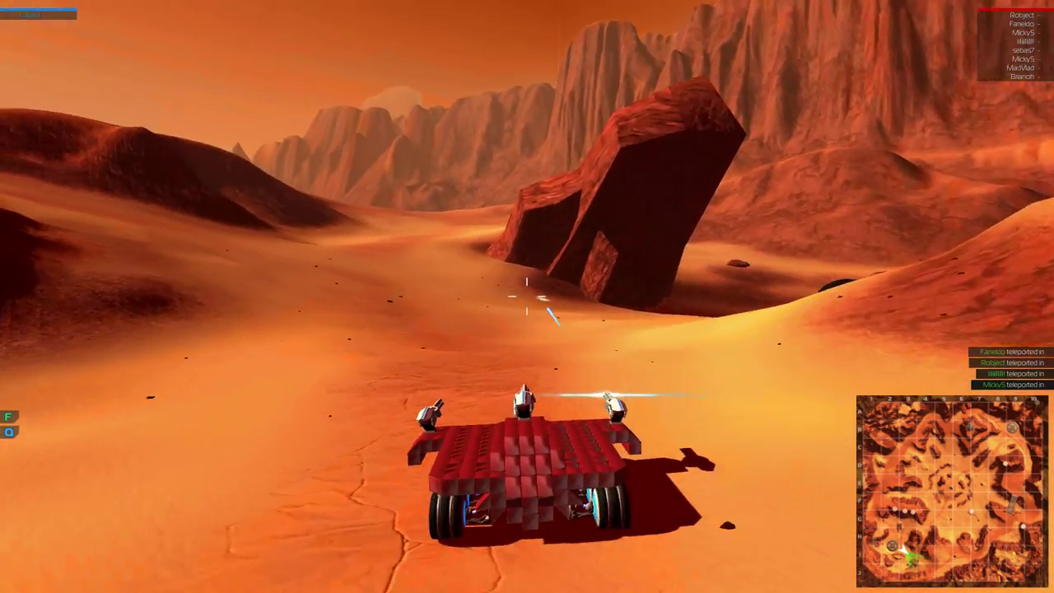
click(526, 296)
key(w)
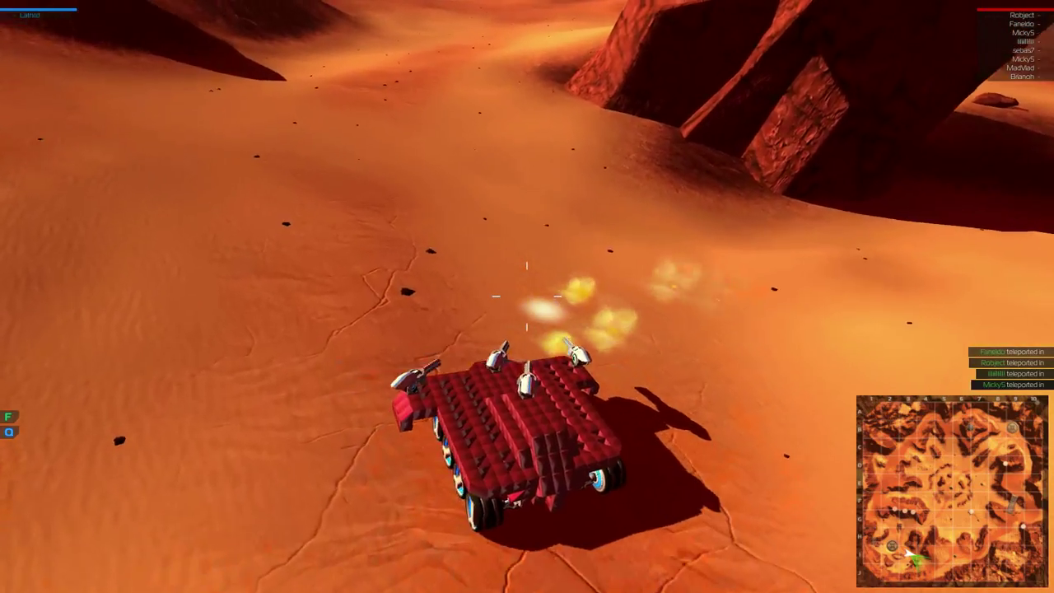
key(w)
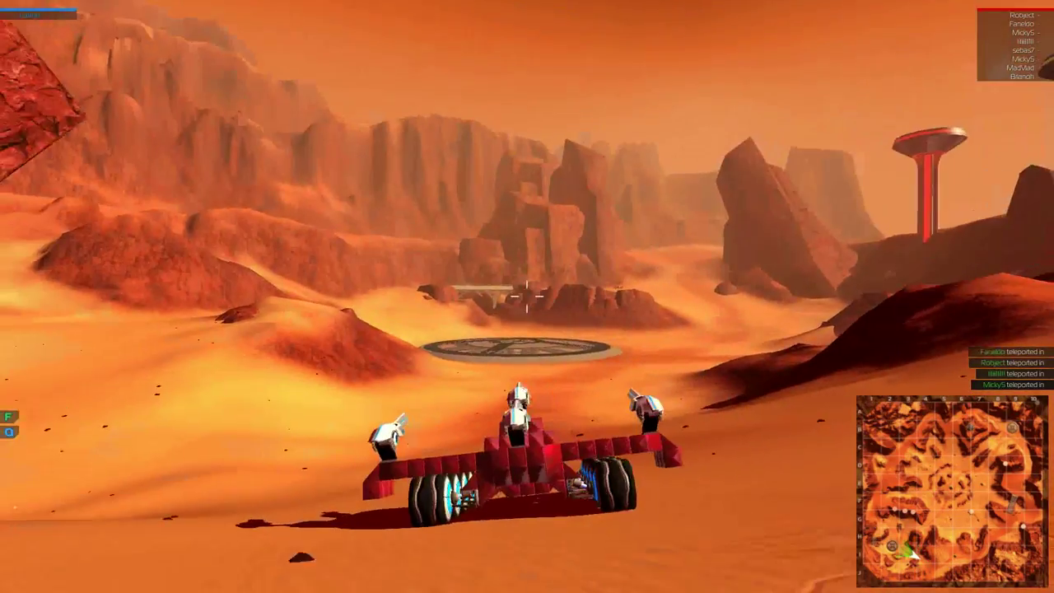
key(w)
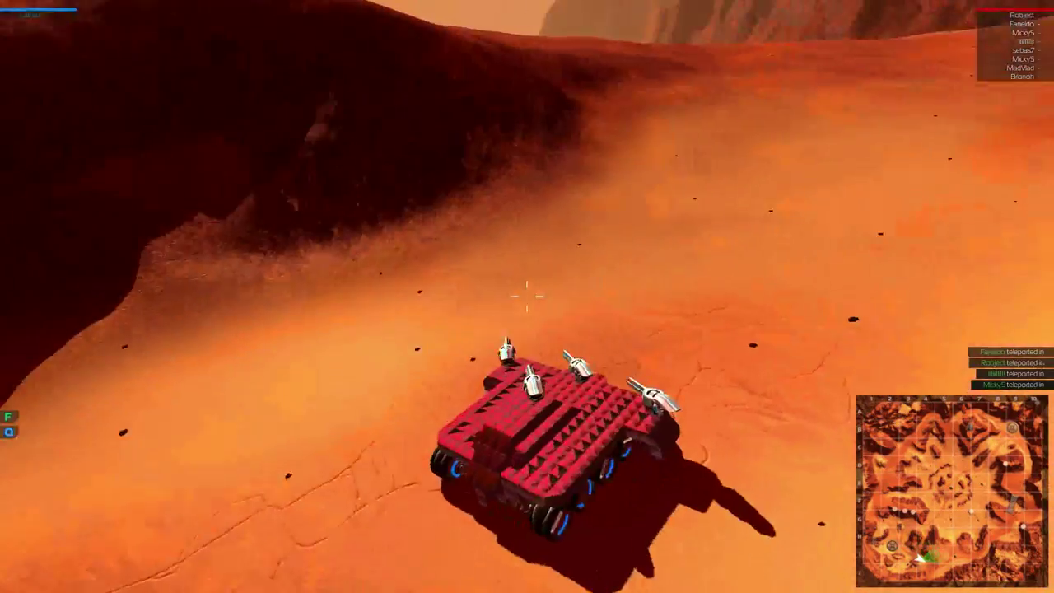
key(Escape)
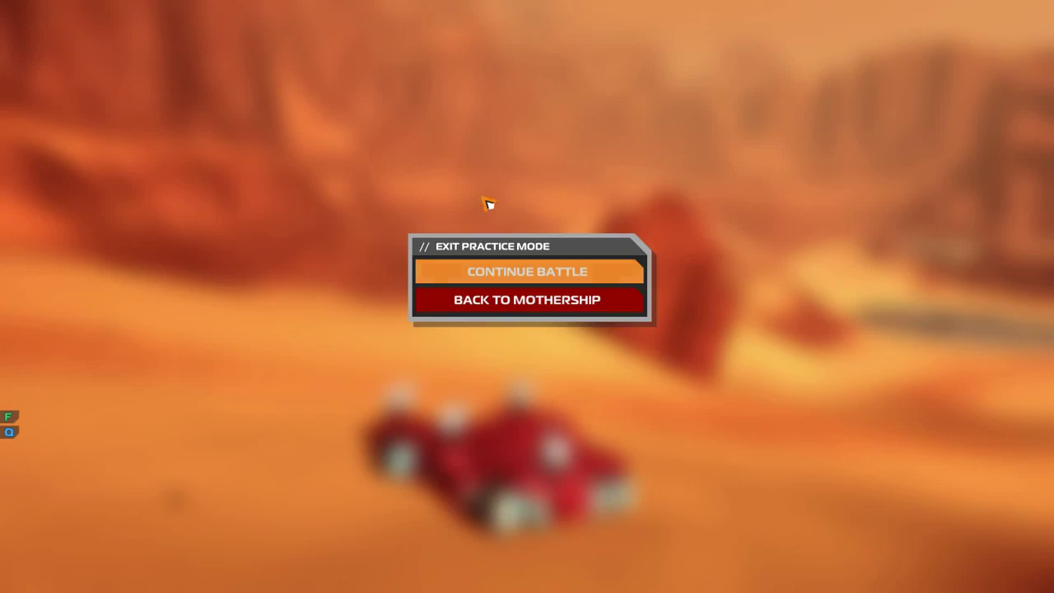
click(528, 301)
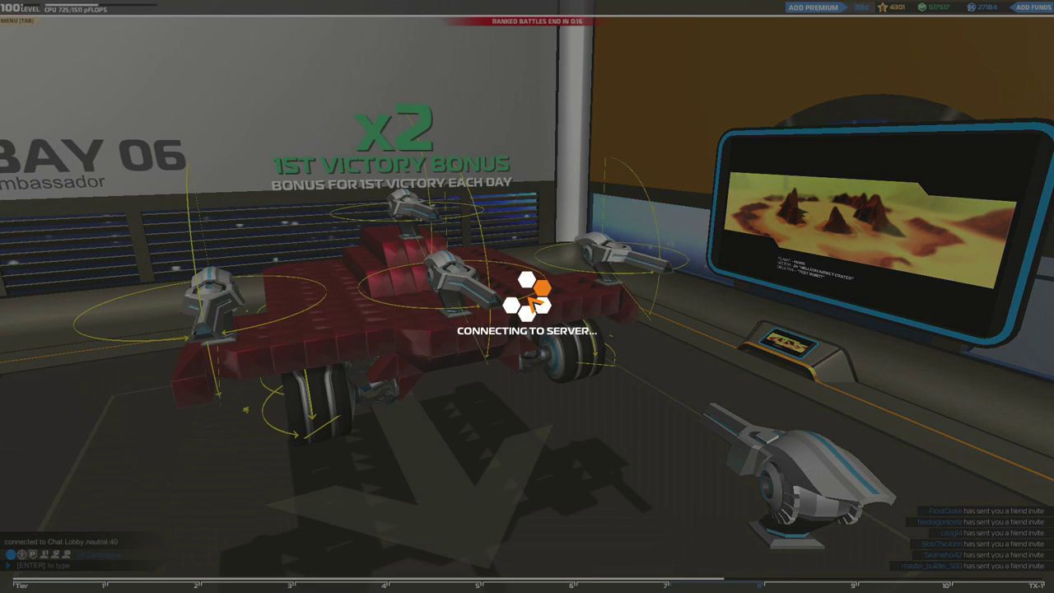
Fly around, over and under the red robot to find gaps in its armour.
key(w)
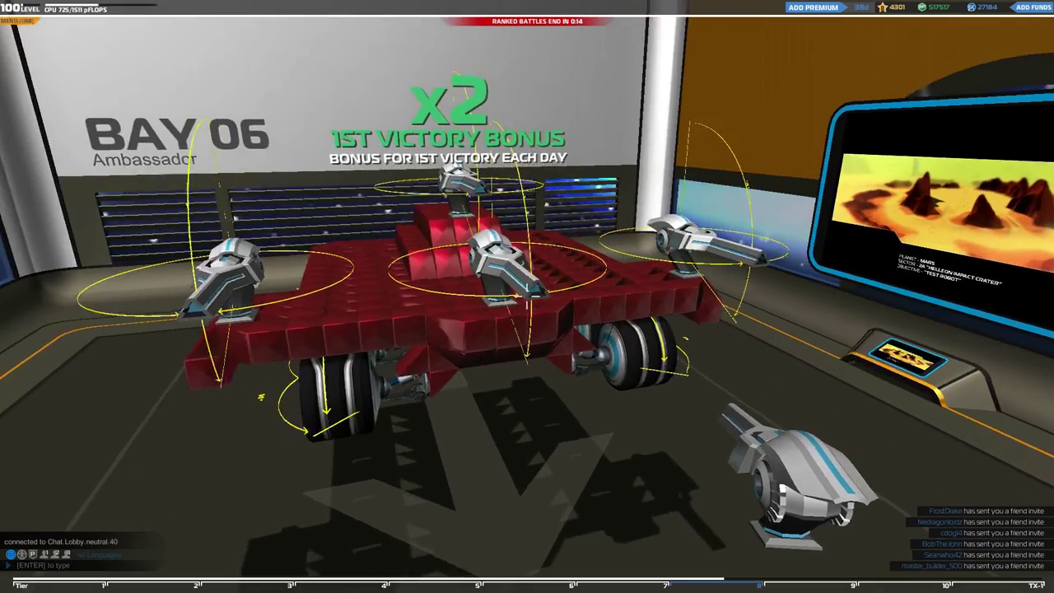
key(w)
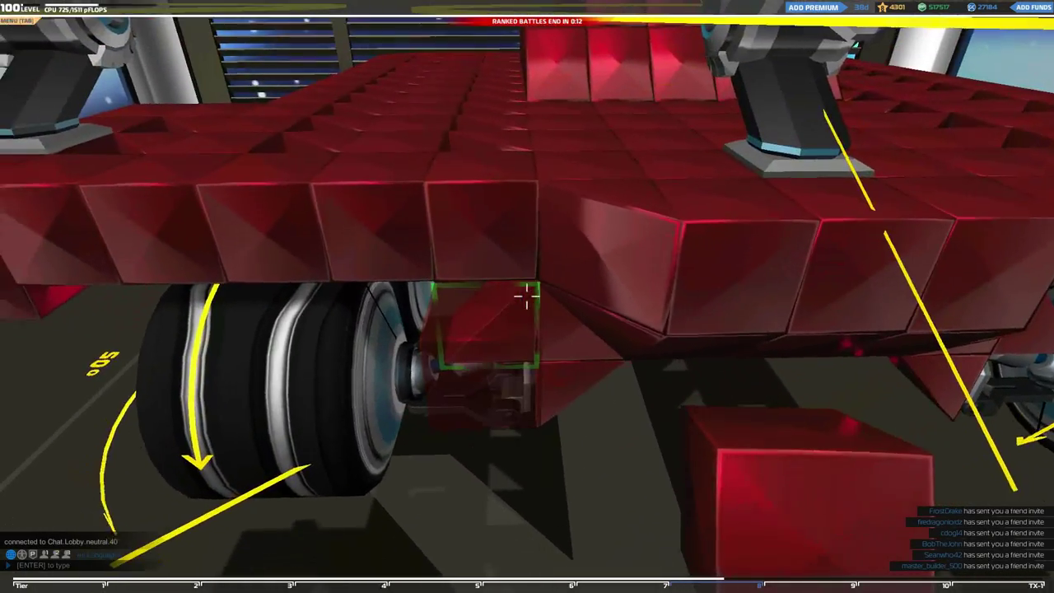
key(s)
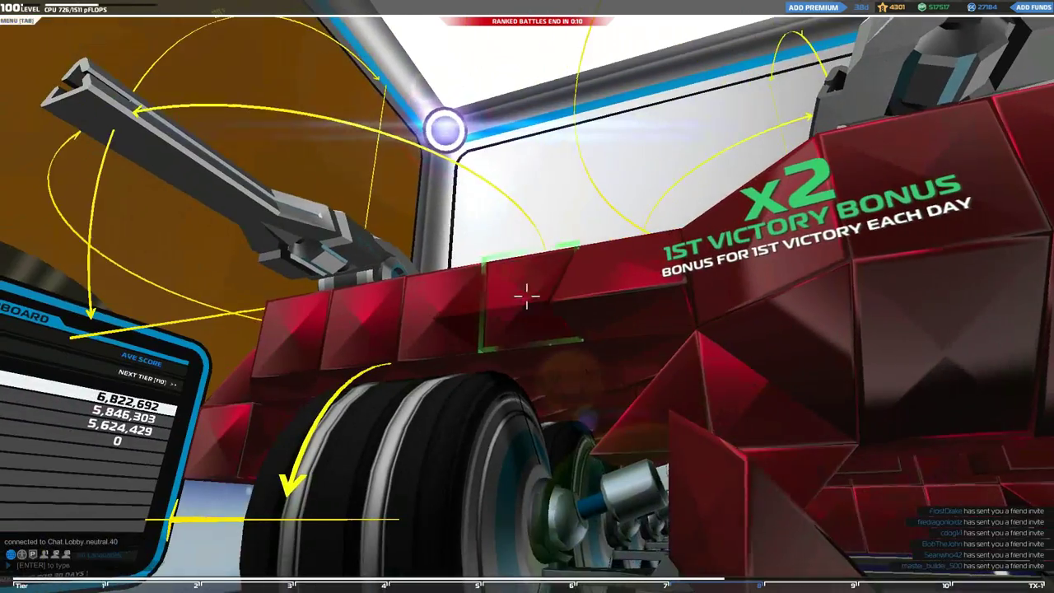
key(s)
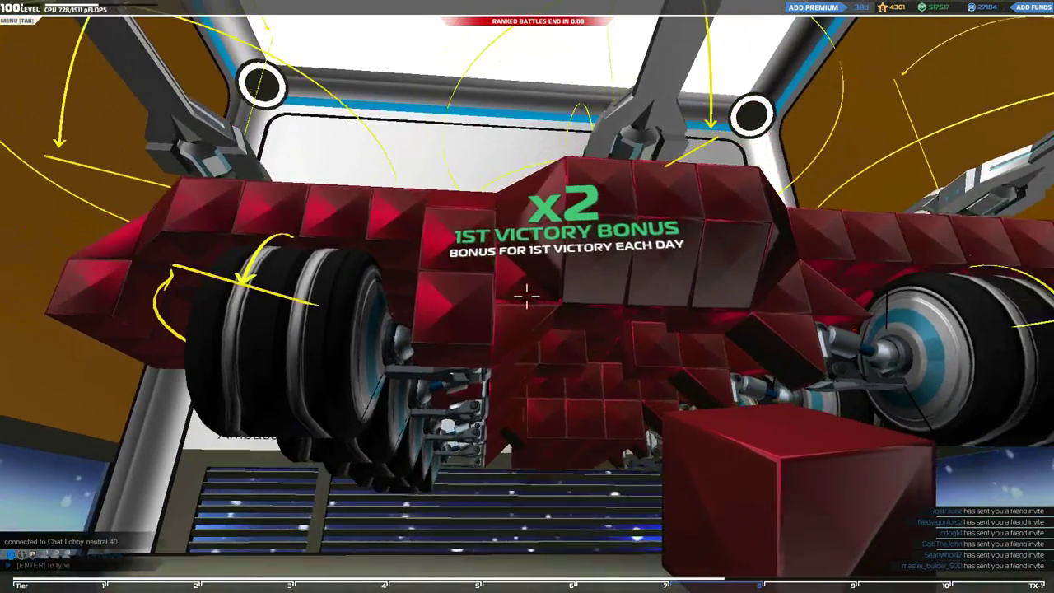
key(w)
key(s)
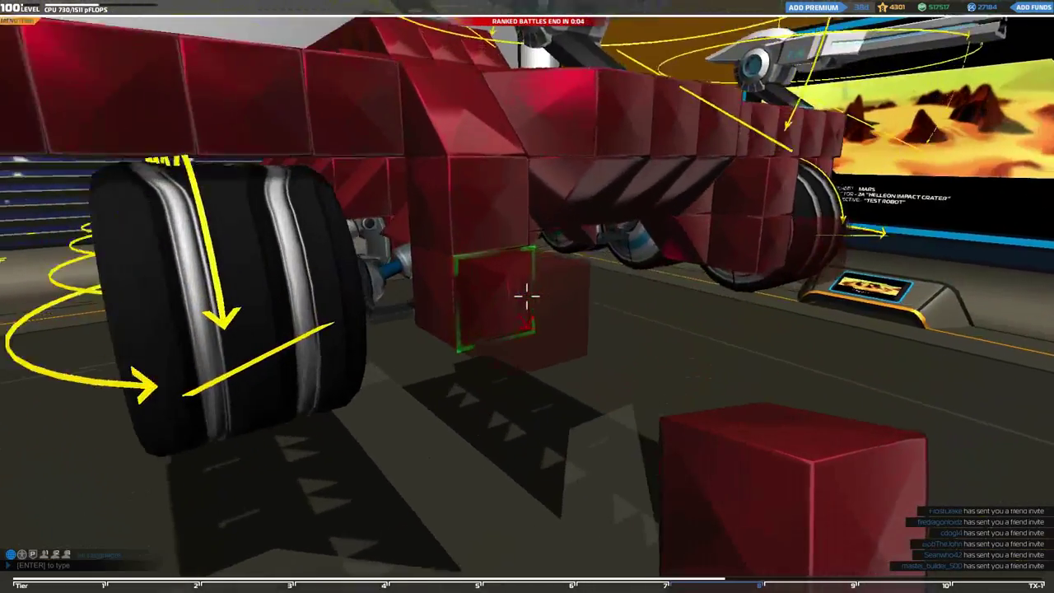
key(w)
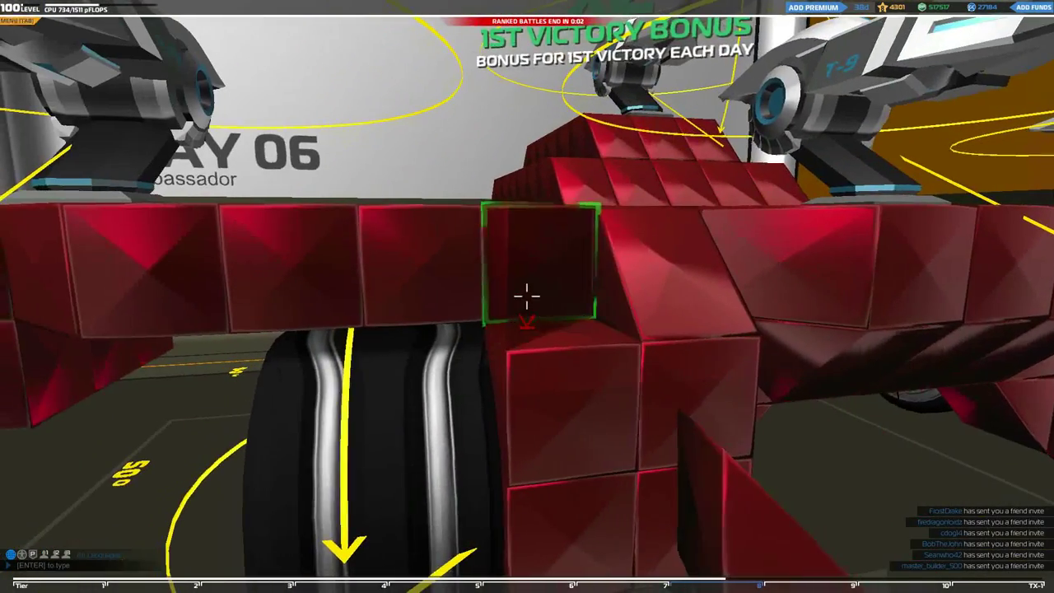
key(s)
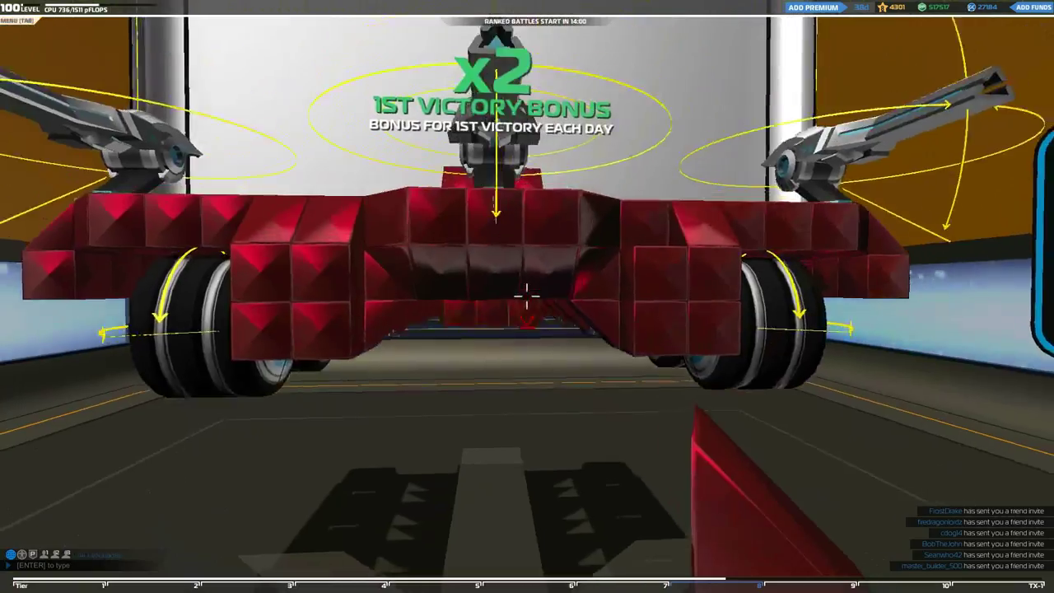
key(w)
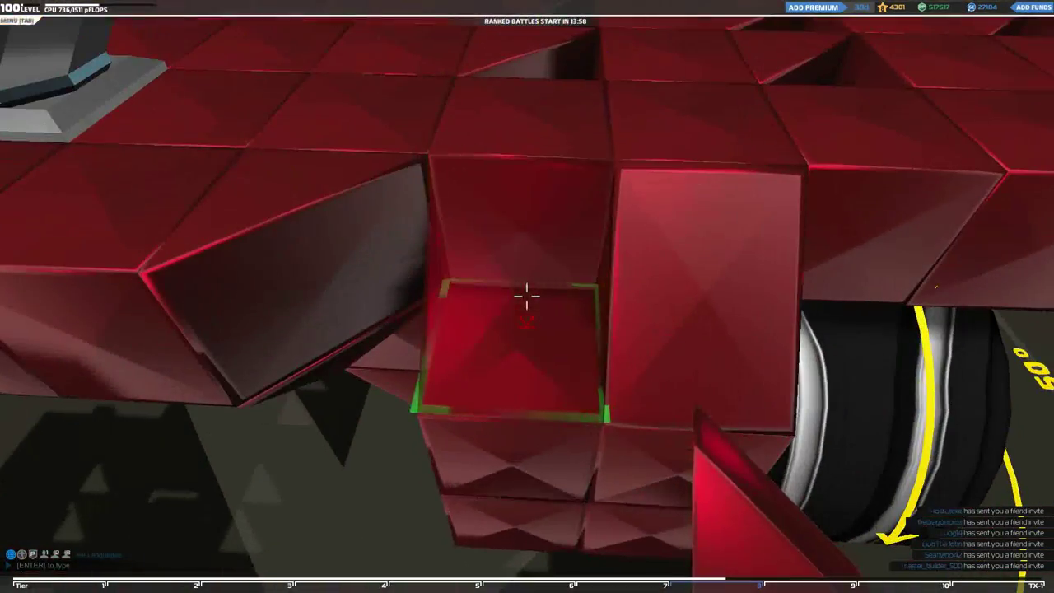
key(s)
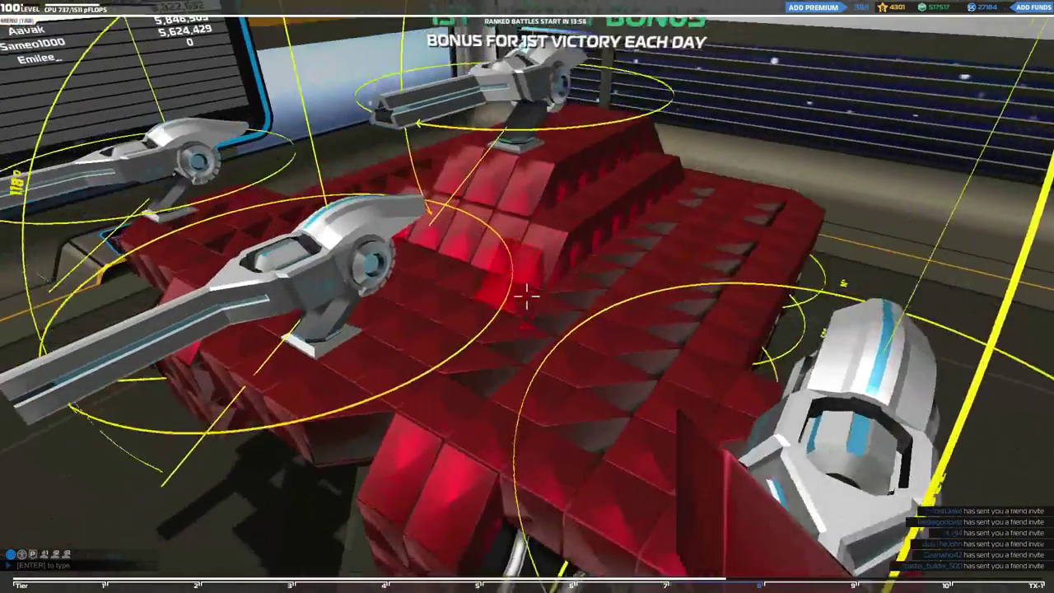
key(w)
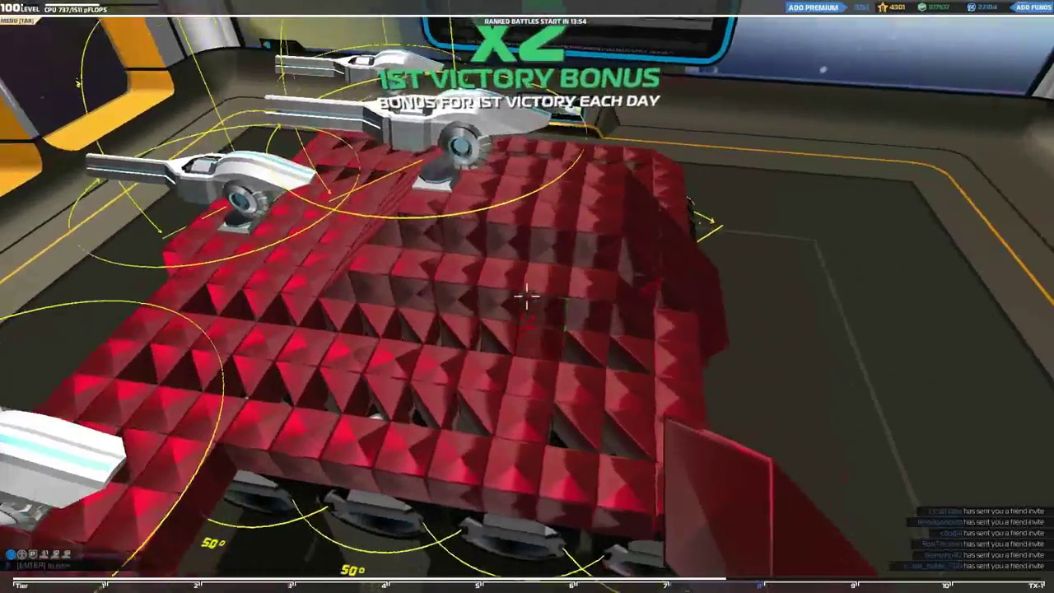
key(w)
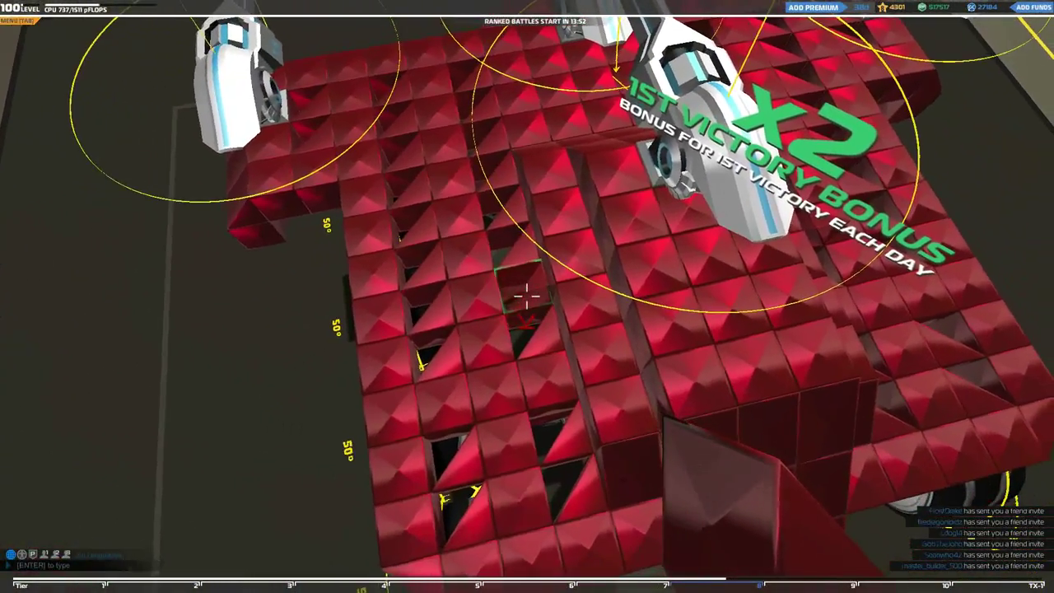
key(w)
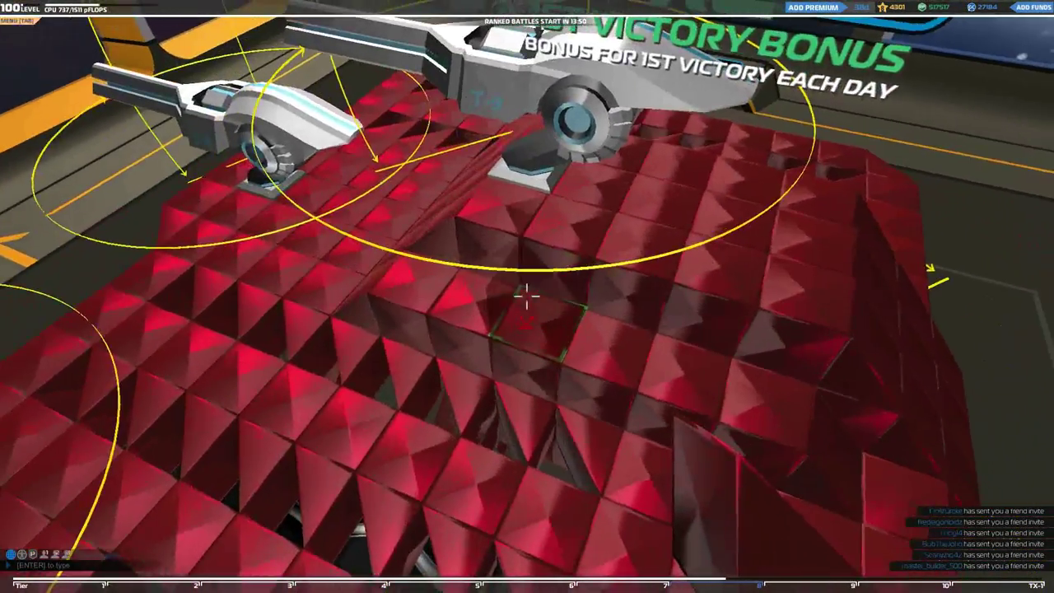
key(w)
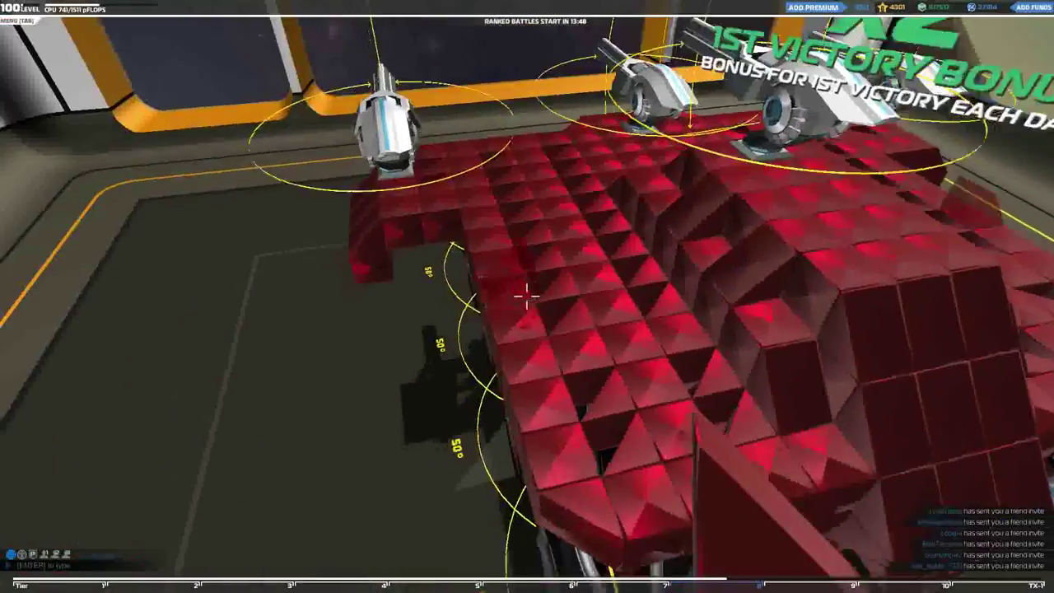
key(w)
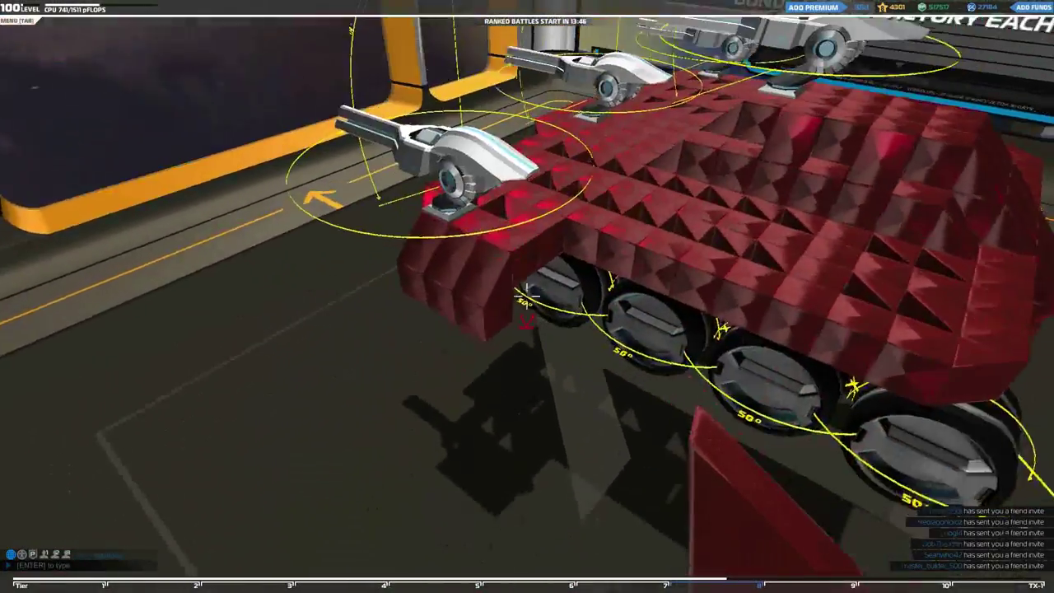
key(w)
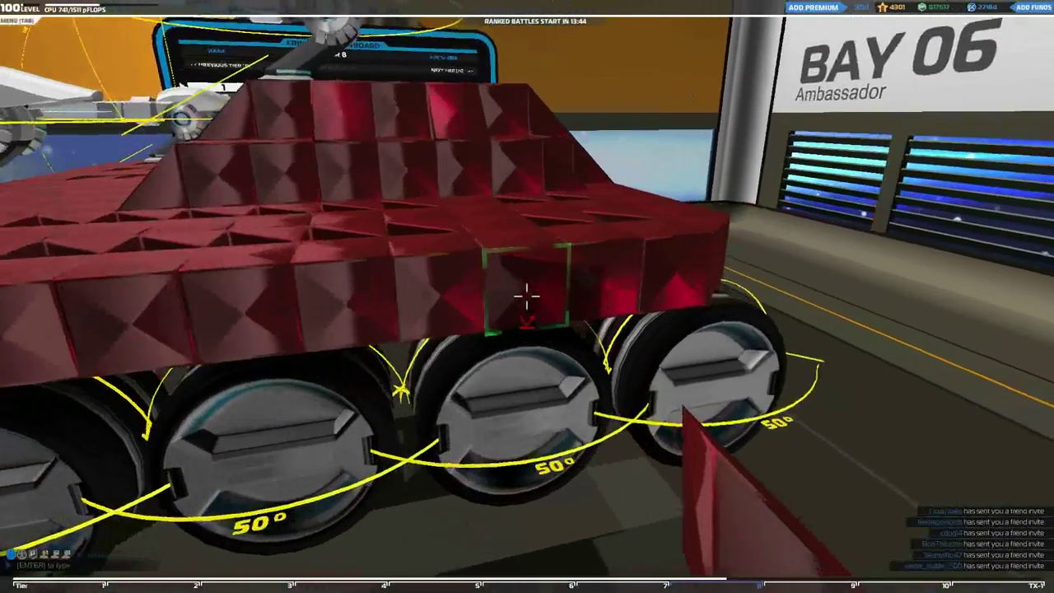
key(w)
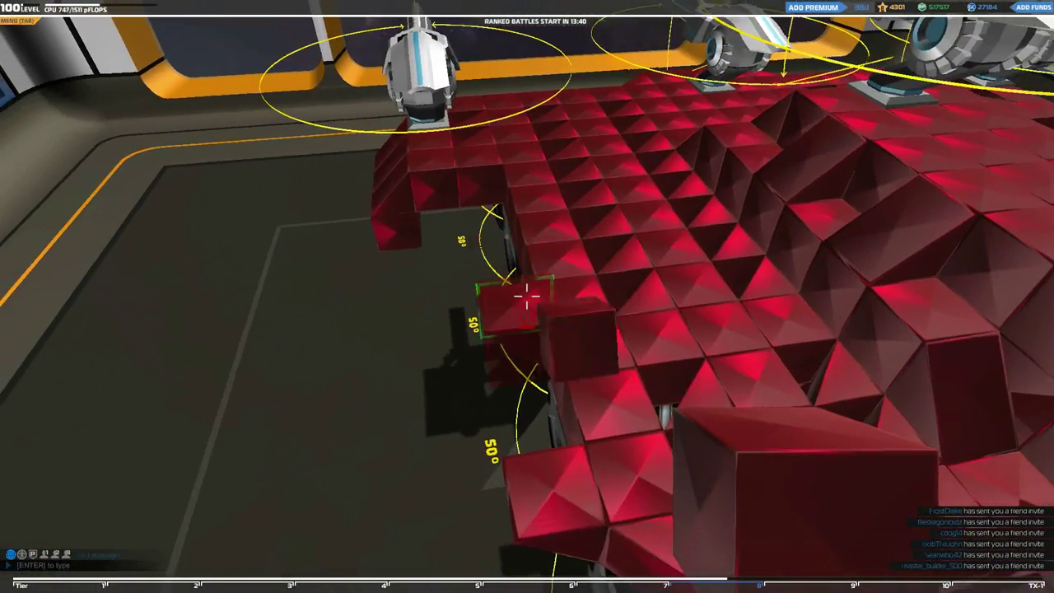
Place Armored Cube T8 blocks into armour gaps, including the front edge.
click(527, 296)
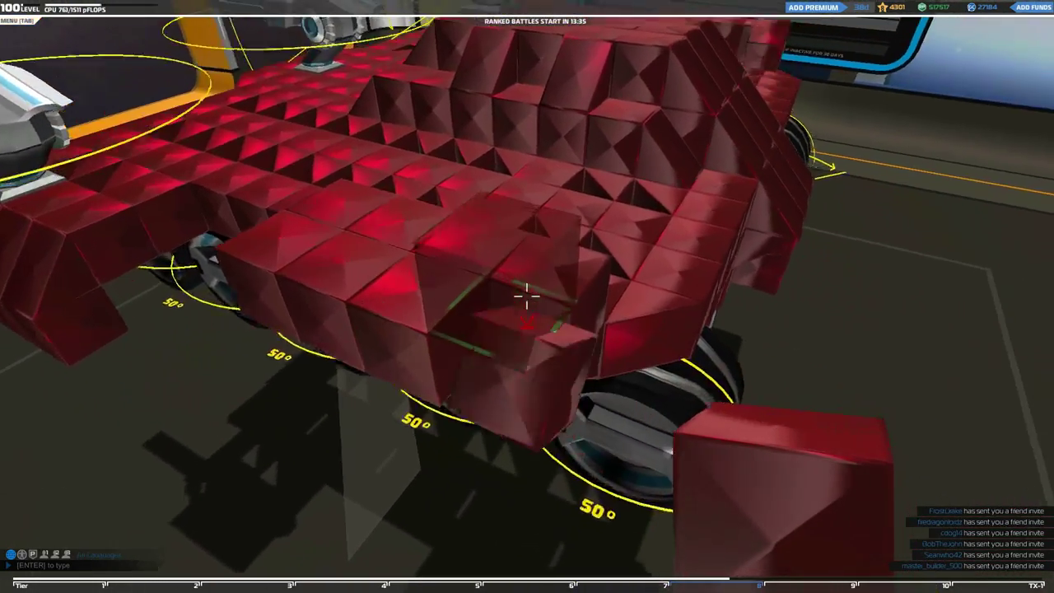
key(w)
click(527, 296)
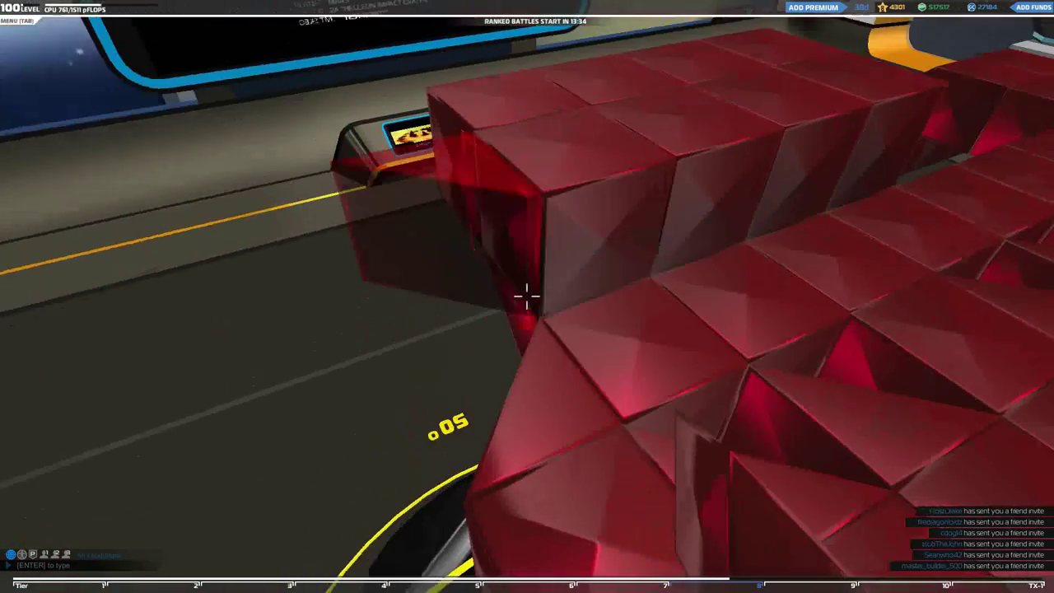
key(w)
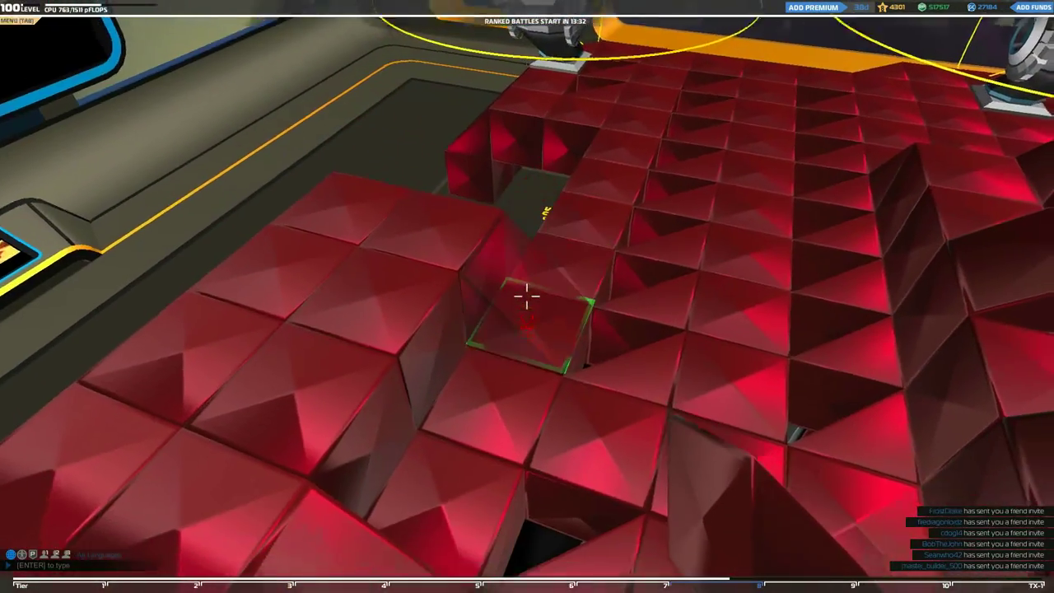
click(527, 296)
key(w)
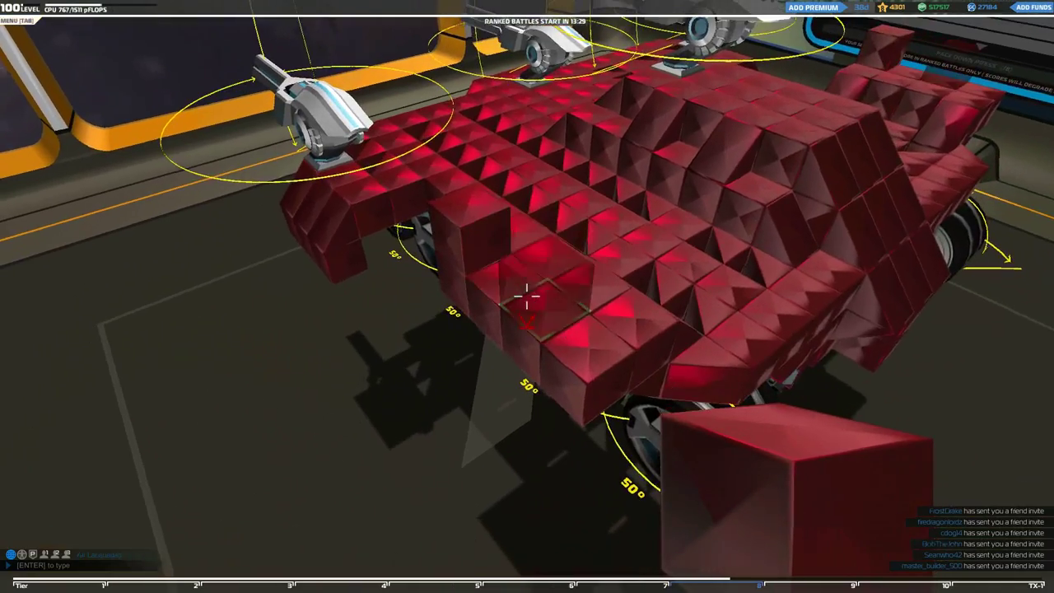
click(527, 296)
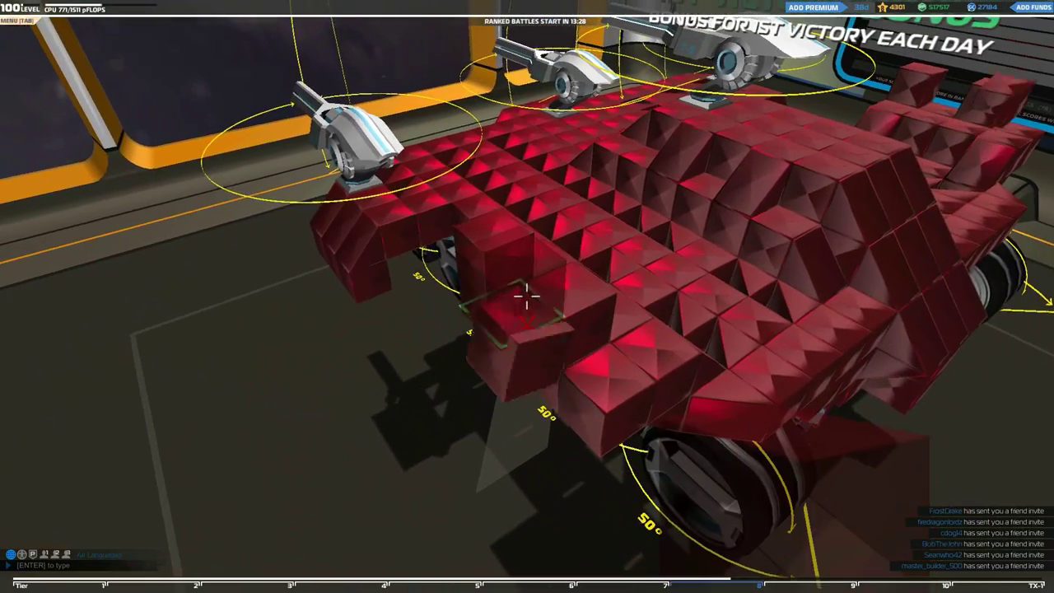
click(527, 296)
key(w)
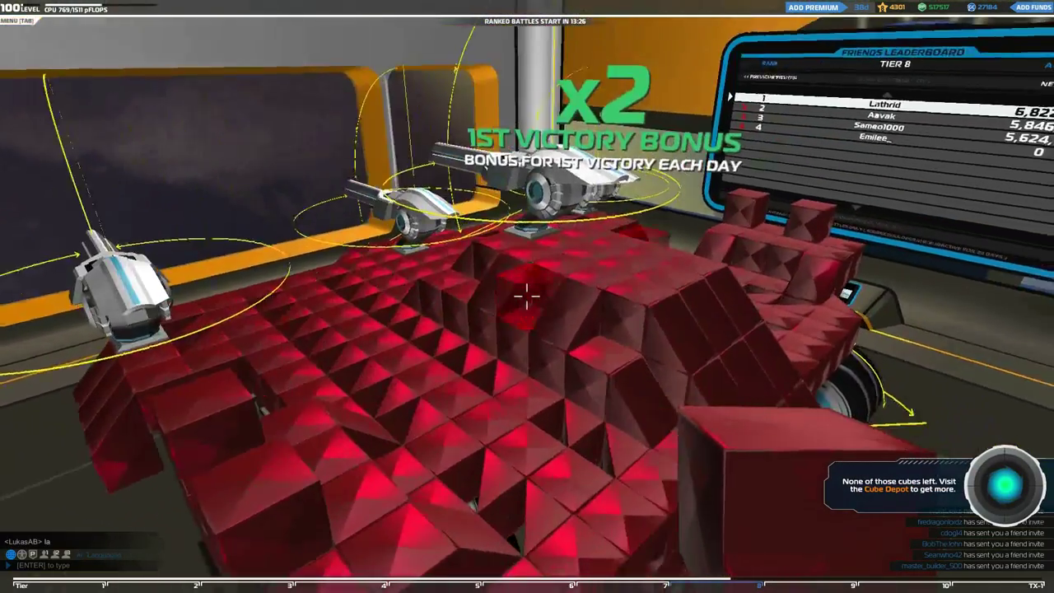
Remove a misplaced cube and add more armour cubes along the robot's front and edges.
right_click(527, 296)
key(w)
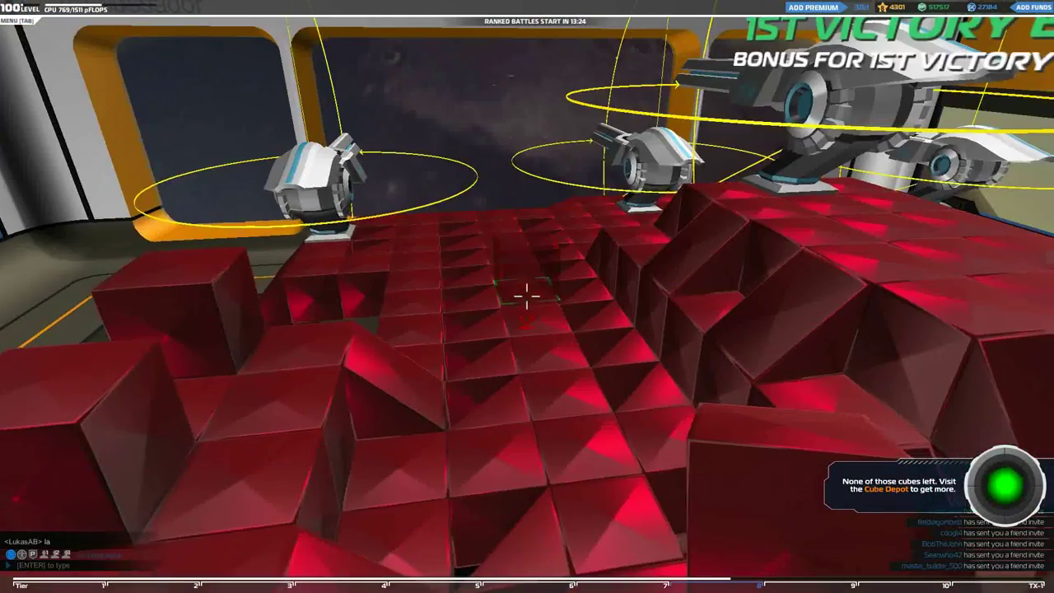
key(w)
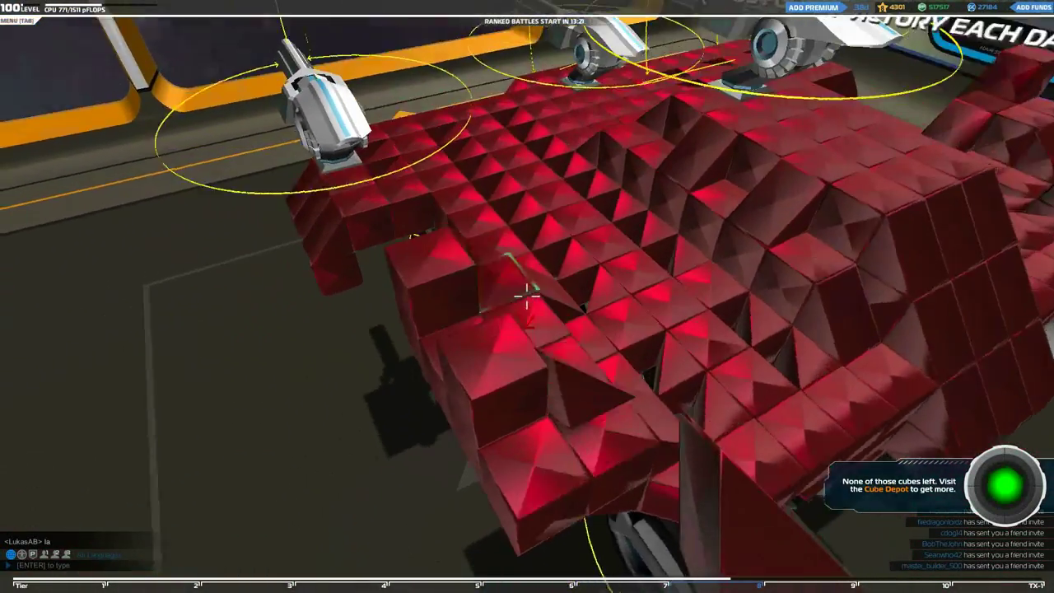
click(527, 296)
key(w)
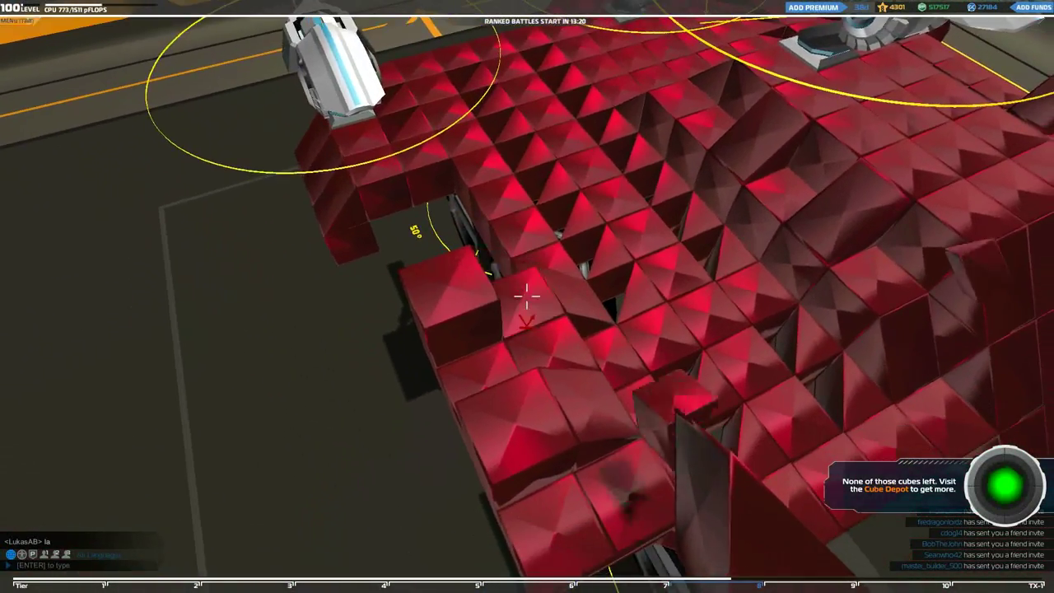
click(527, 296)
key(s)
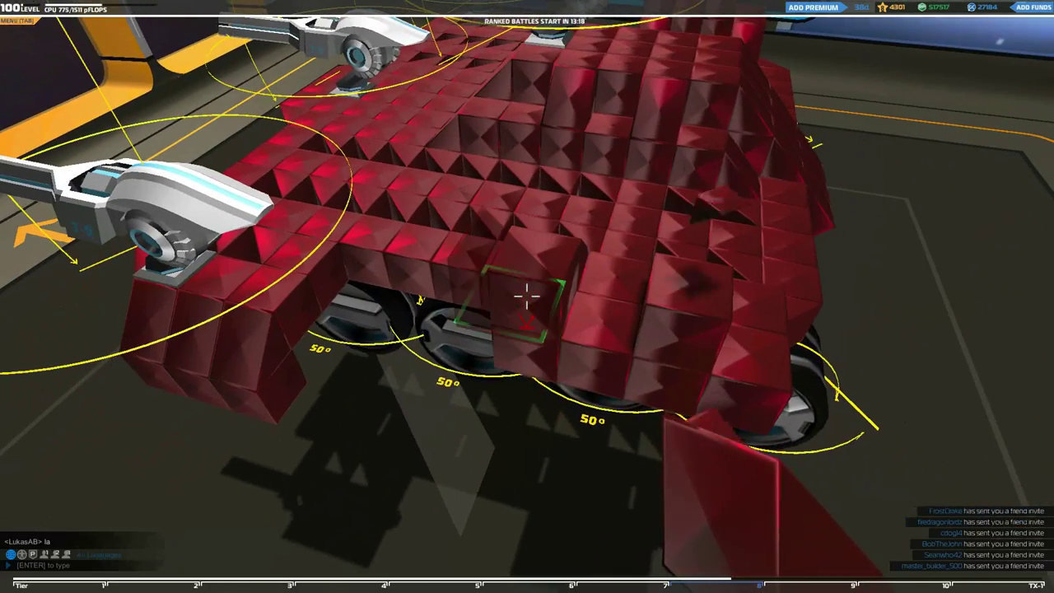
click(527, 296)
Pick the Armored Prism T9 from the cube inventory, then reopen the inventory.
key(q)
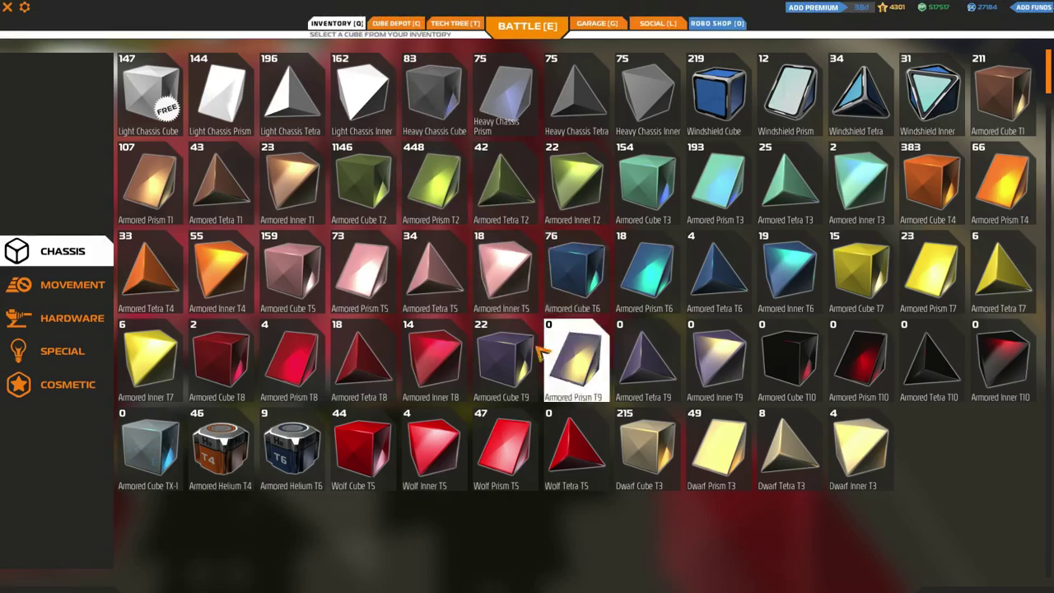
click(527, 353)
key(w)
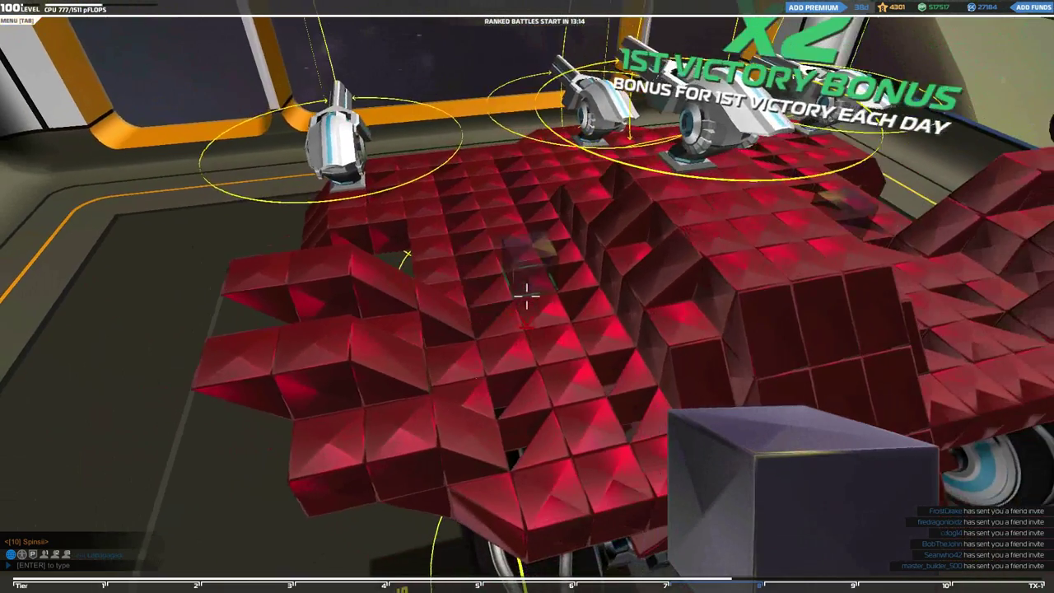
key(q)
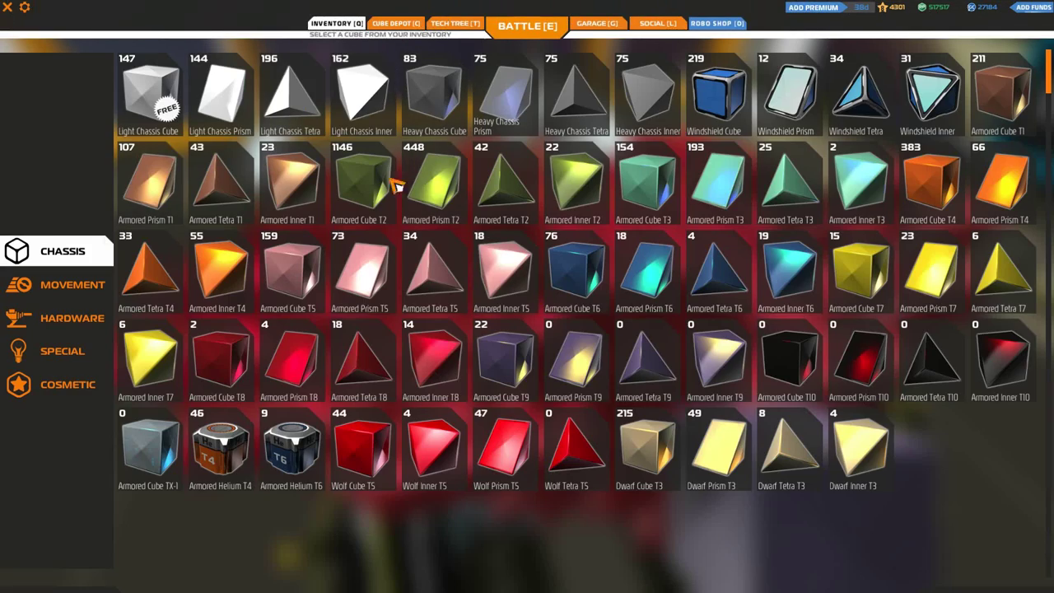
Buy 20 Armored Cube T8 from the Cube Depot.
click(396, 23)
scroll(445, 280, down, 2)
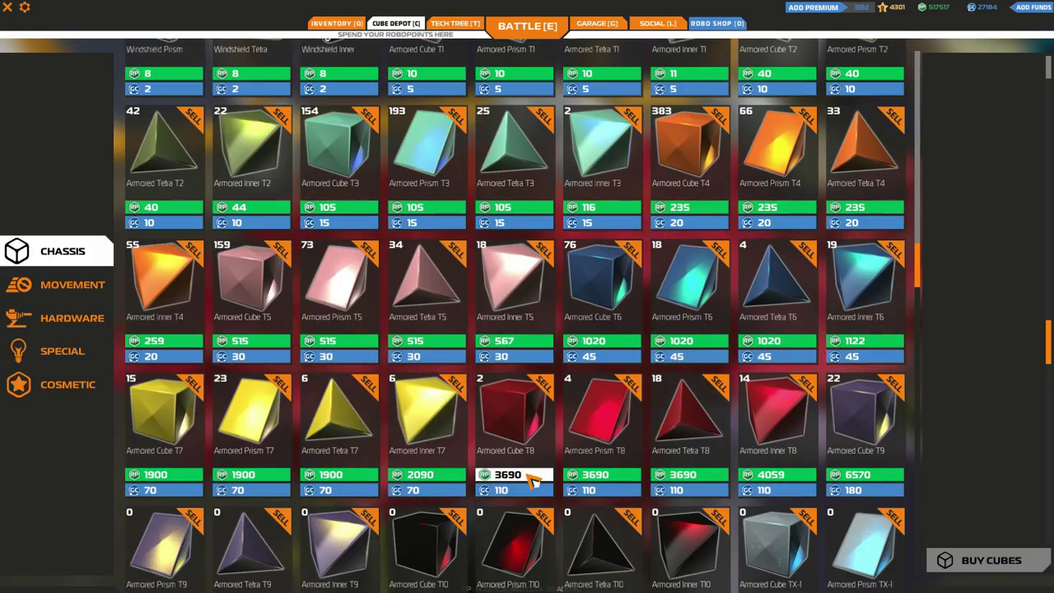
click(1012, 562)
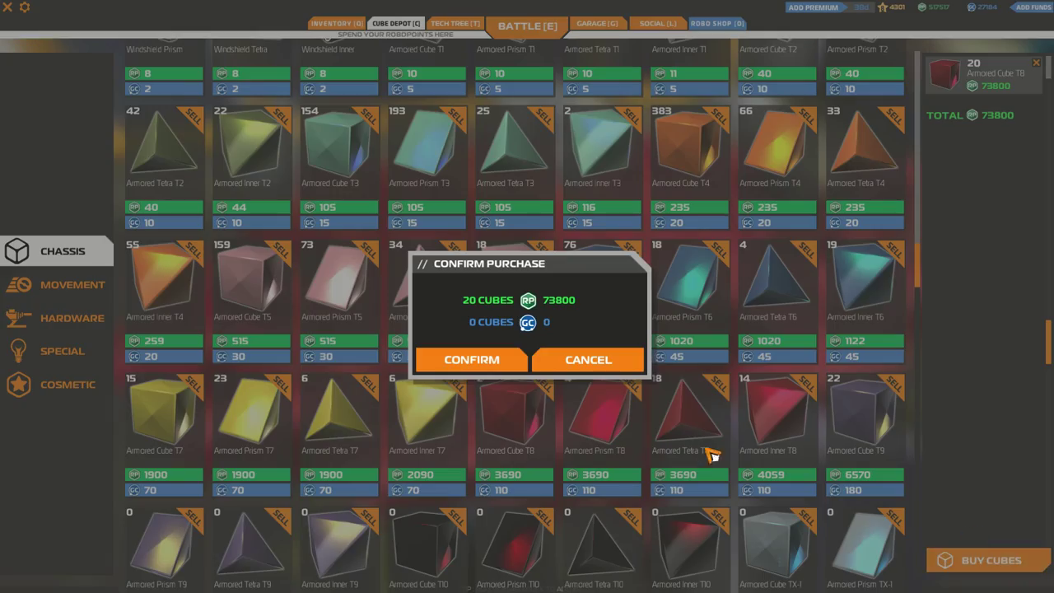
click(471, 359)
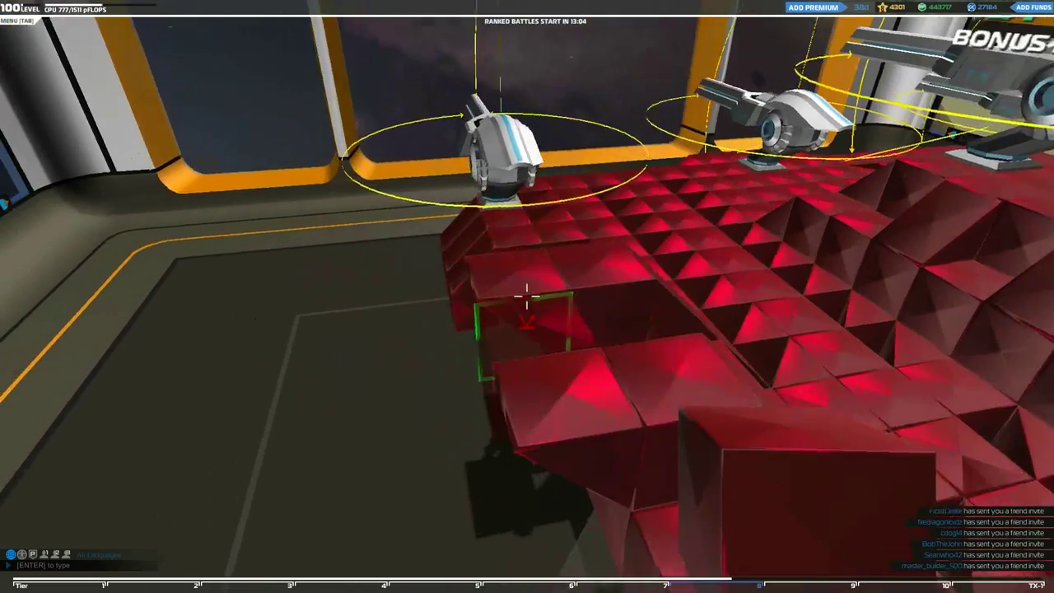
Add more red armour cubes to gaps on the robot's top and underside.
key(s)
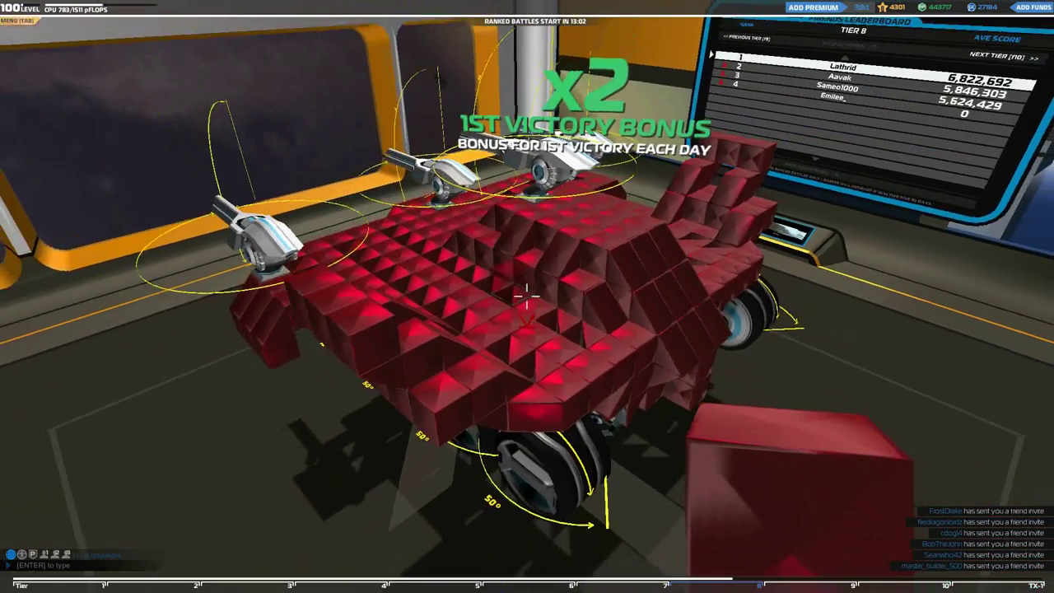
key(w)
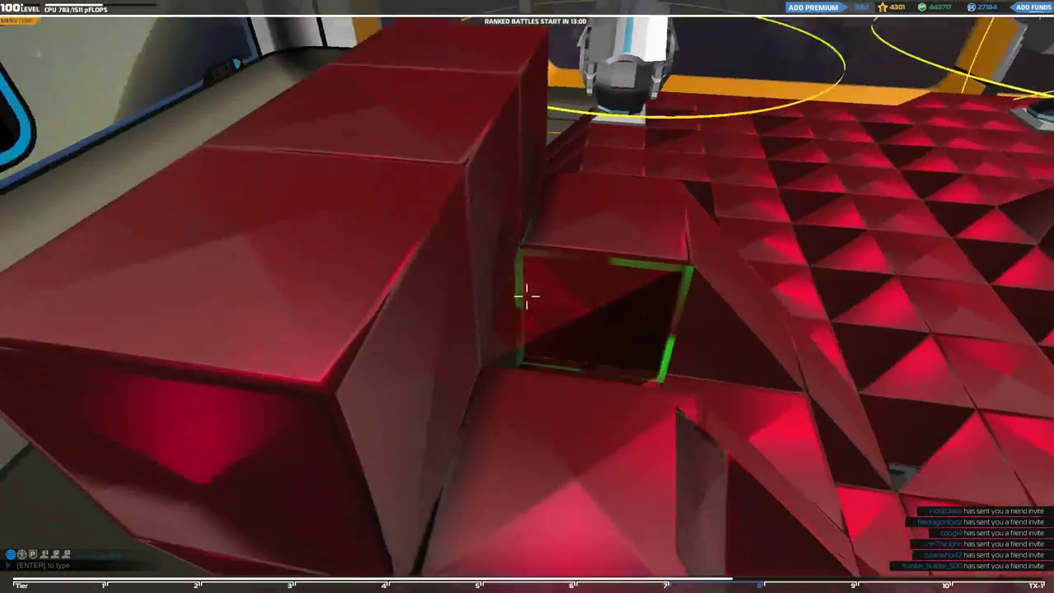
key(s)
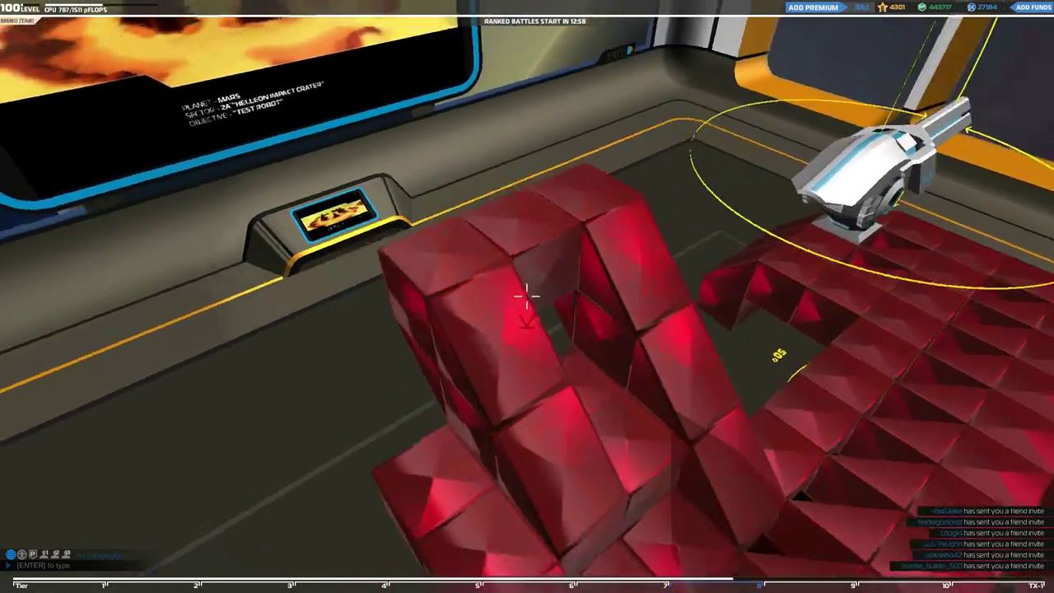
key(s)
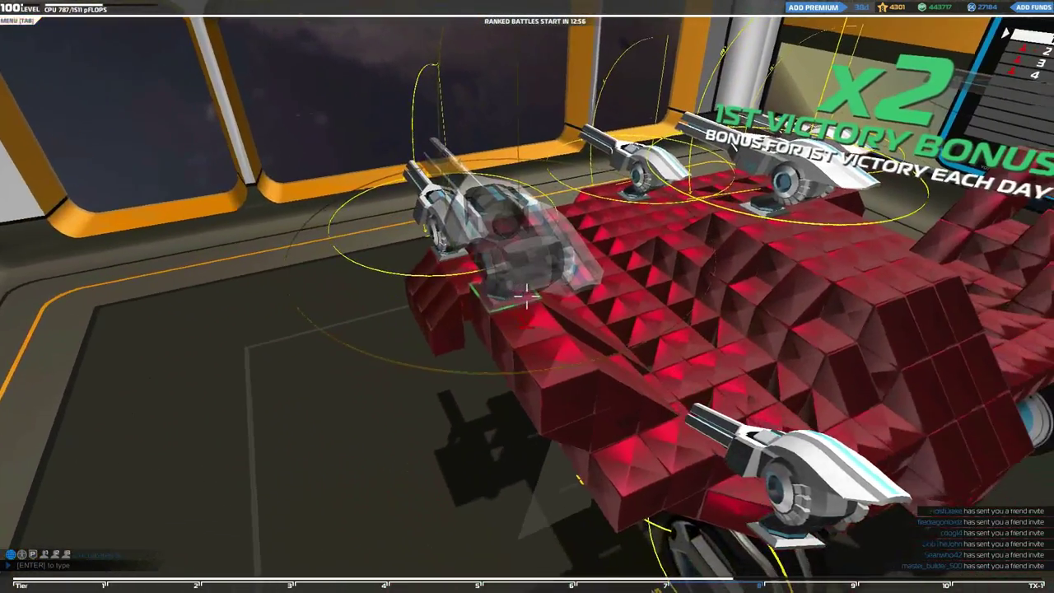
key(a)
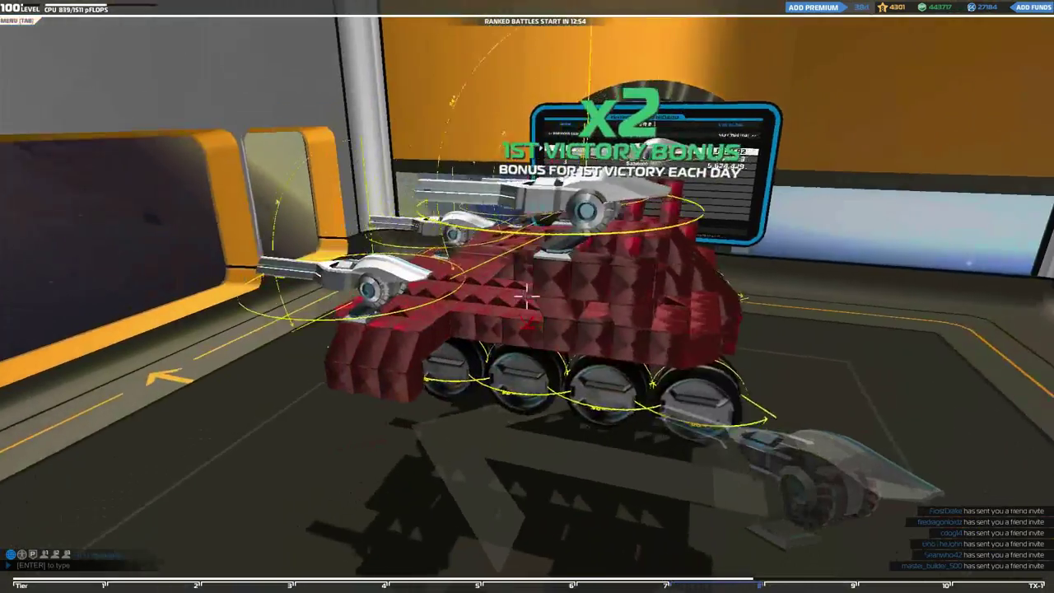
key(w)
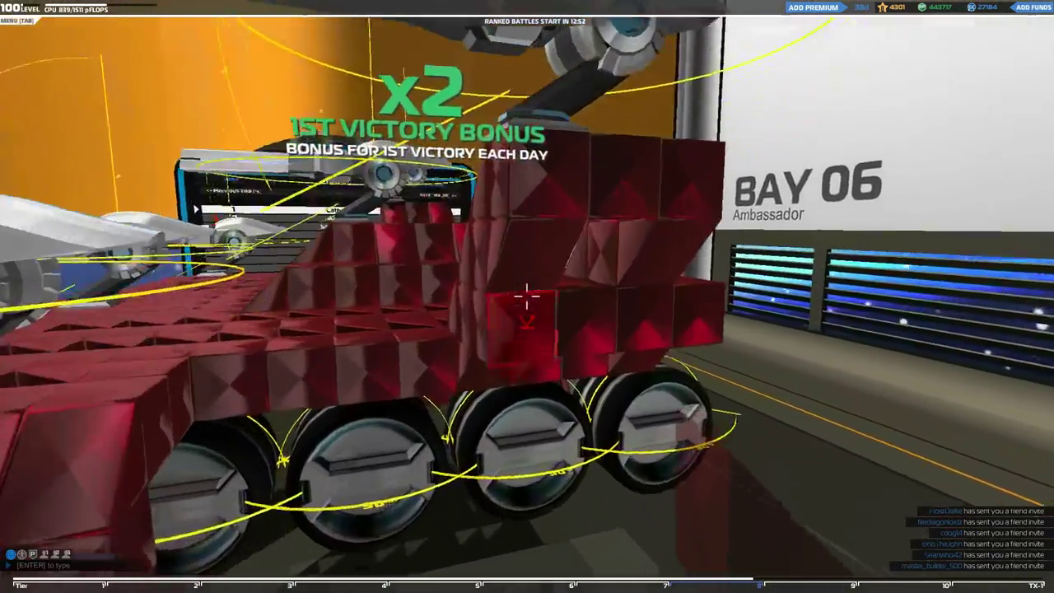
key(w)
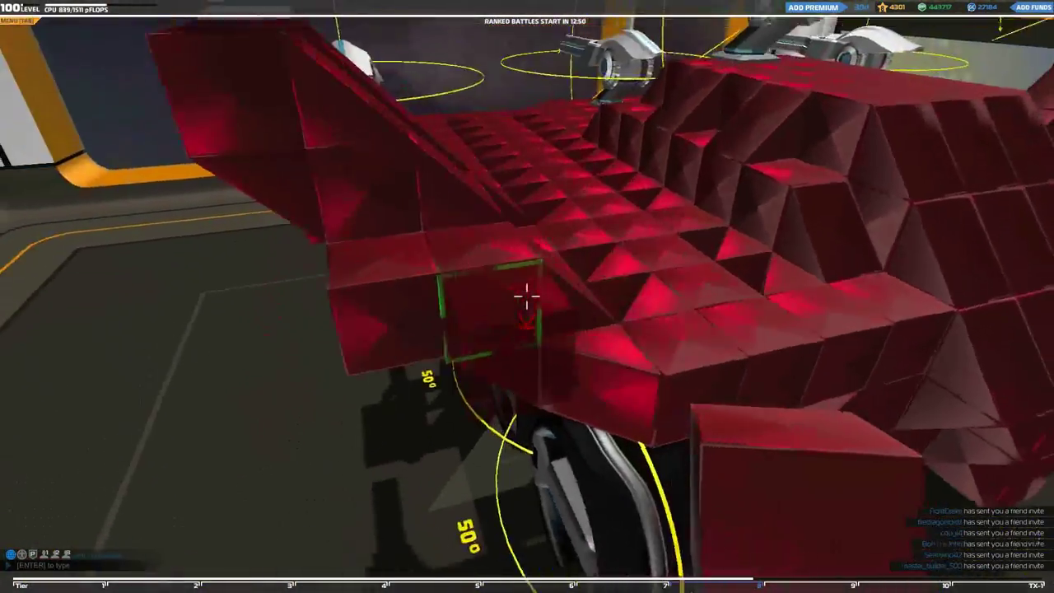
Order 30 Armored Prism T8 and 10 Armored Cube T8 from the Cube Depot.
key(q)
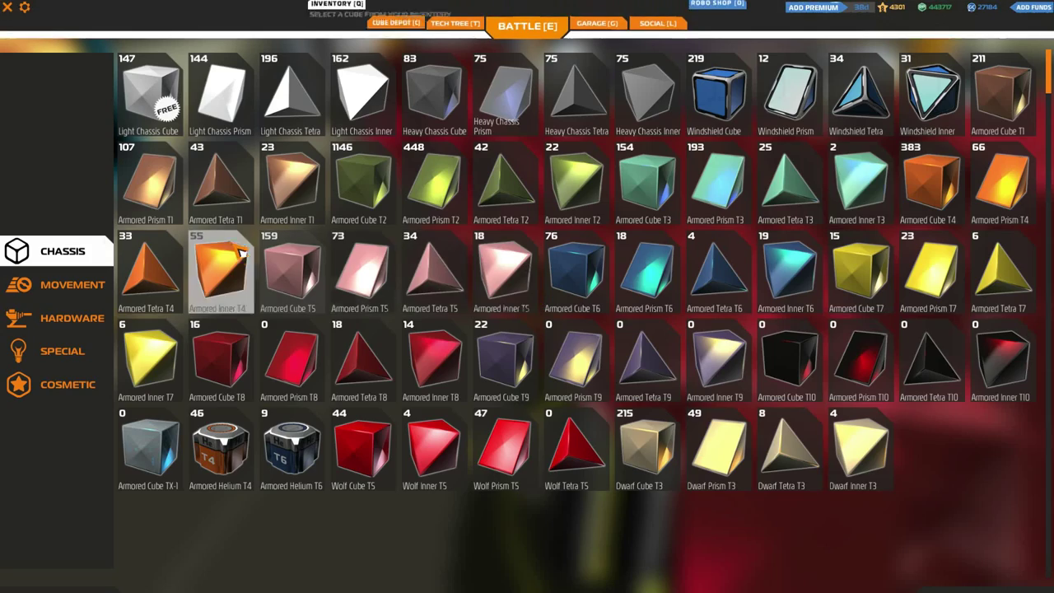
key(c)
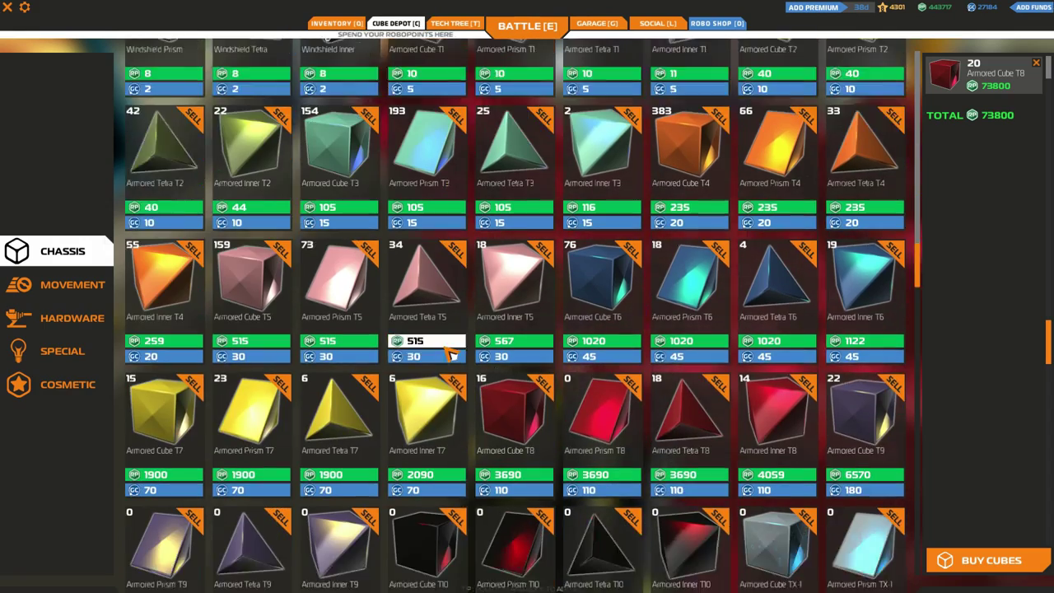
scroll(632, 393, down, 3)
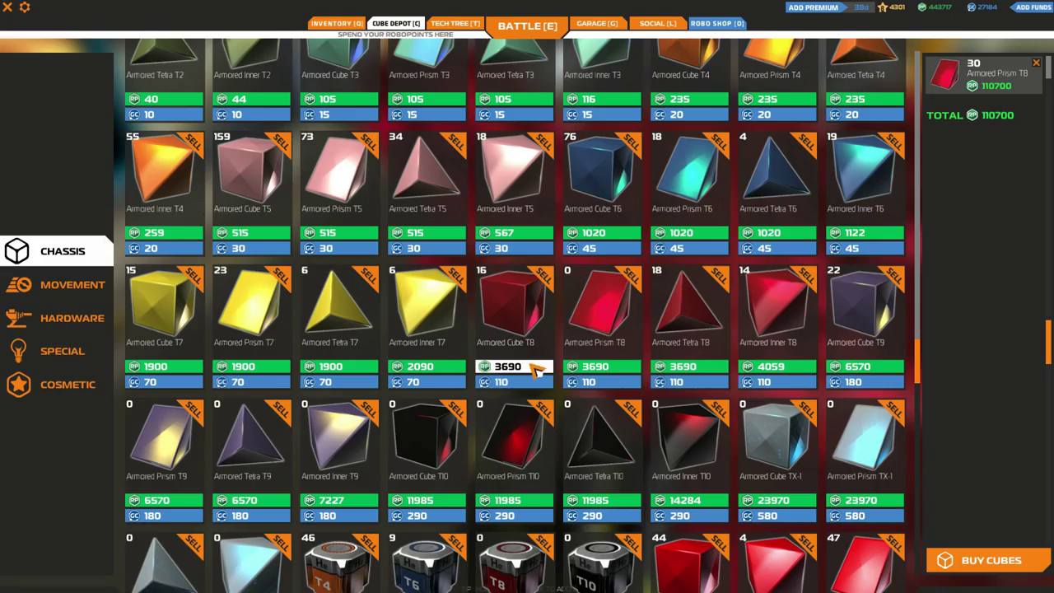
click(1028, 560)
click(469, 359)
Close the purchase, check the wheels from underneath, and open the movement parts inventory.
key(Escape)
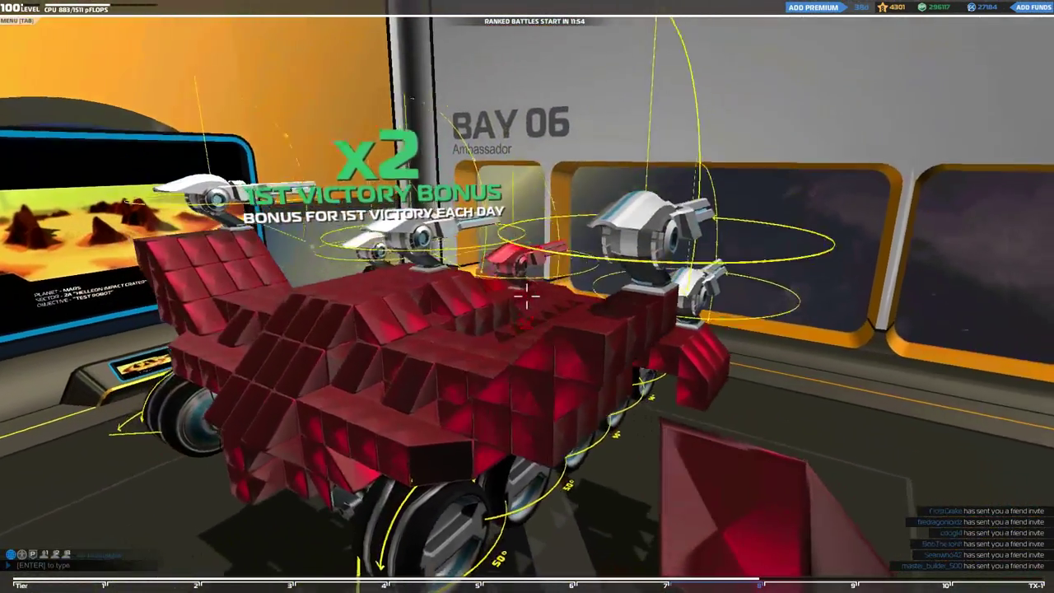
key(w)
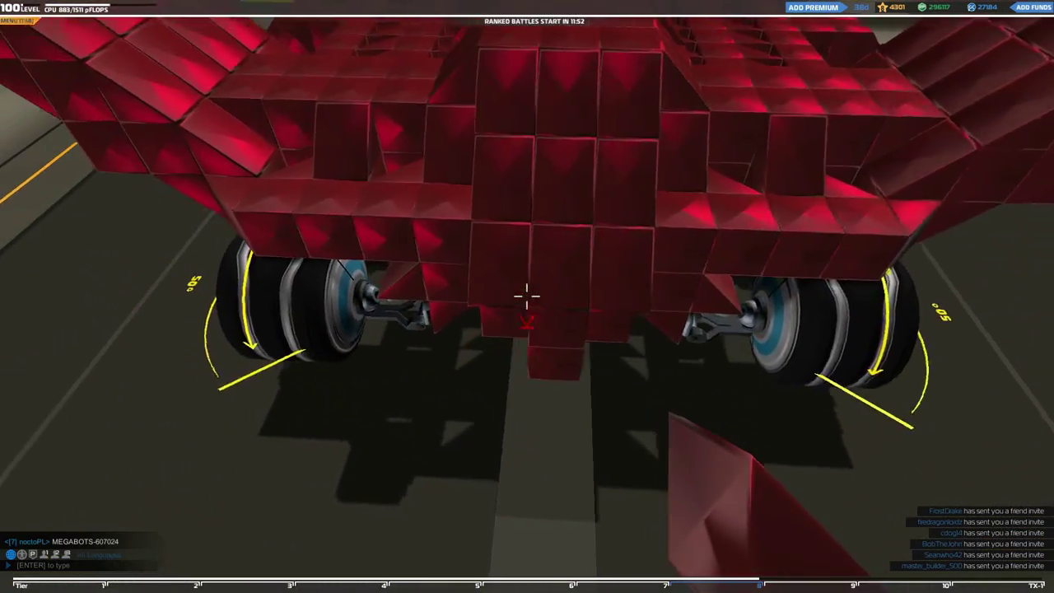
key(s)
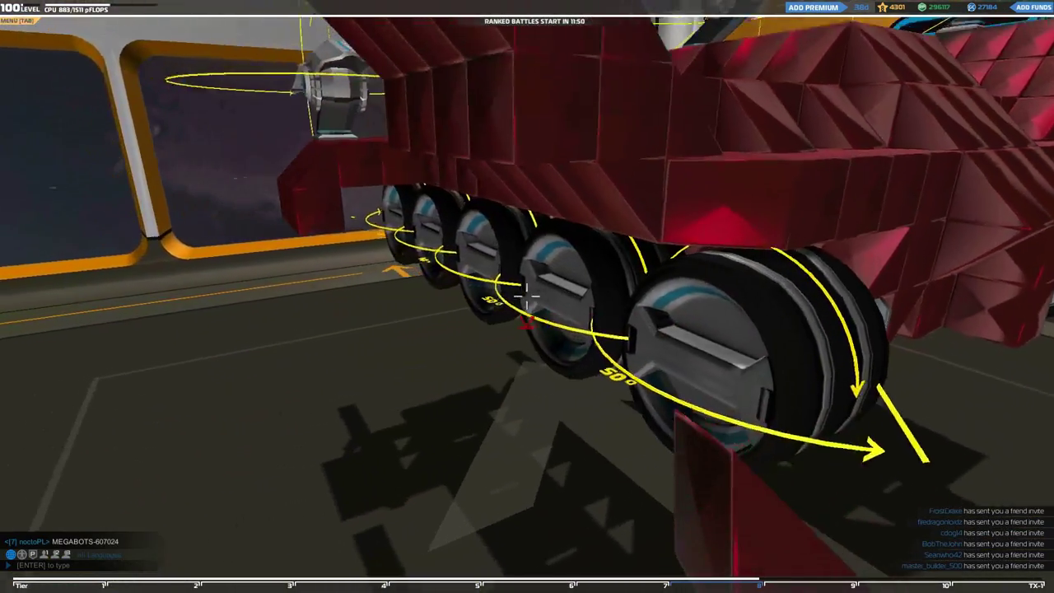
key(q)
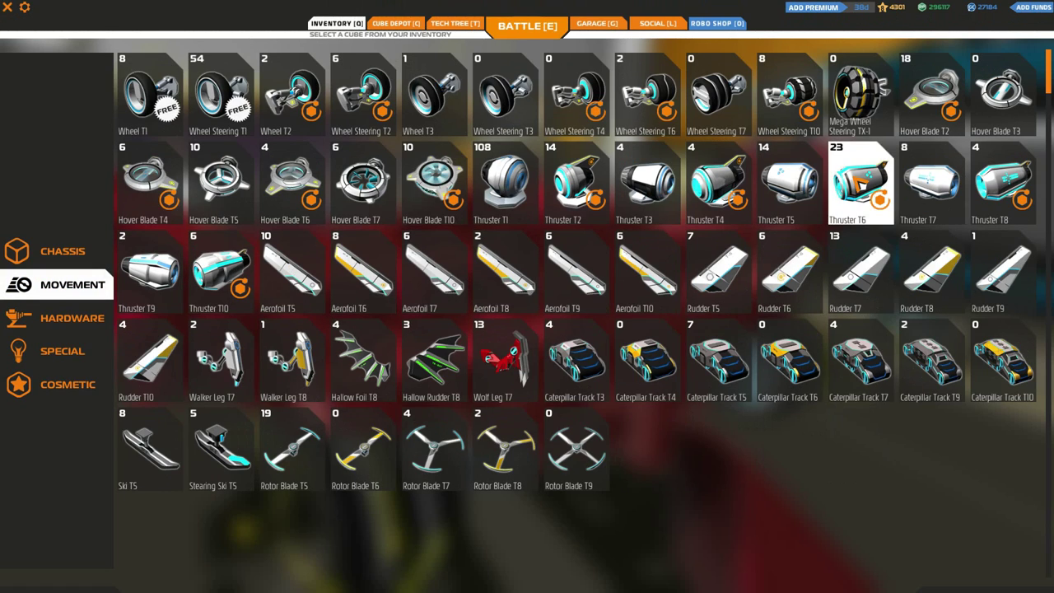
Place mirrored Thruster T6 pairs on the red deck, checking them from above and below.
click(860, 175)
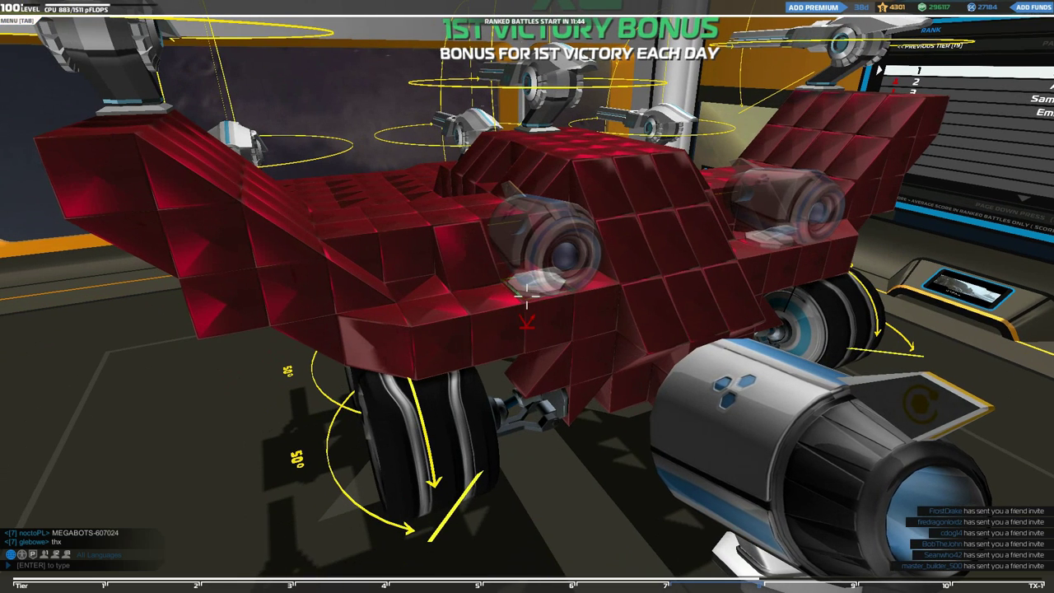
key(a)
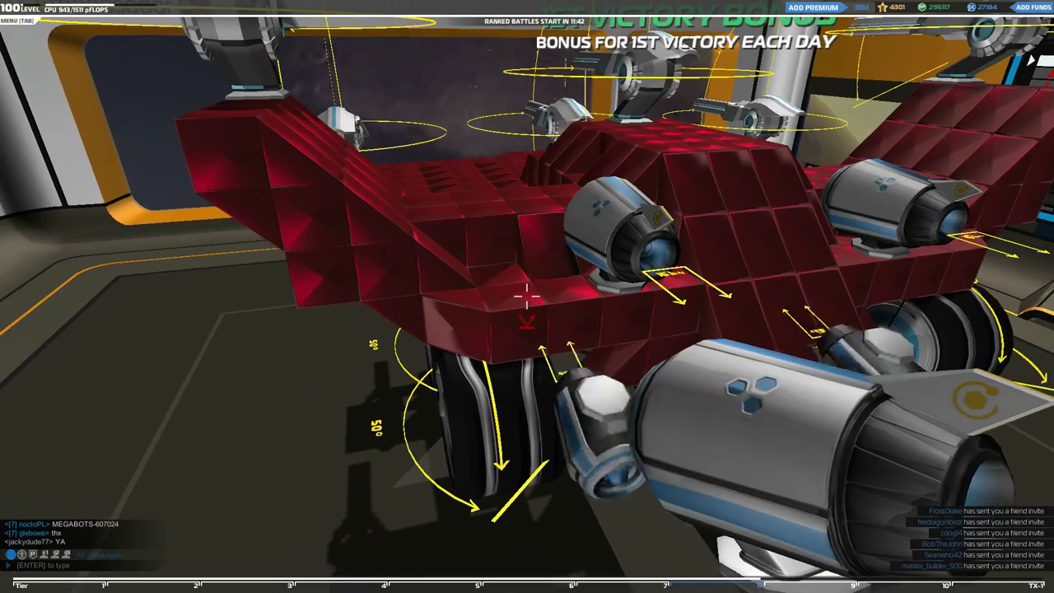
key(w)
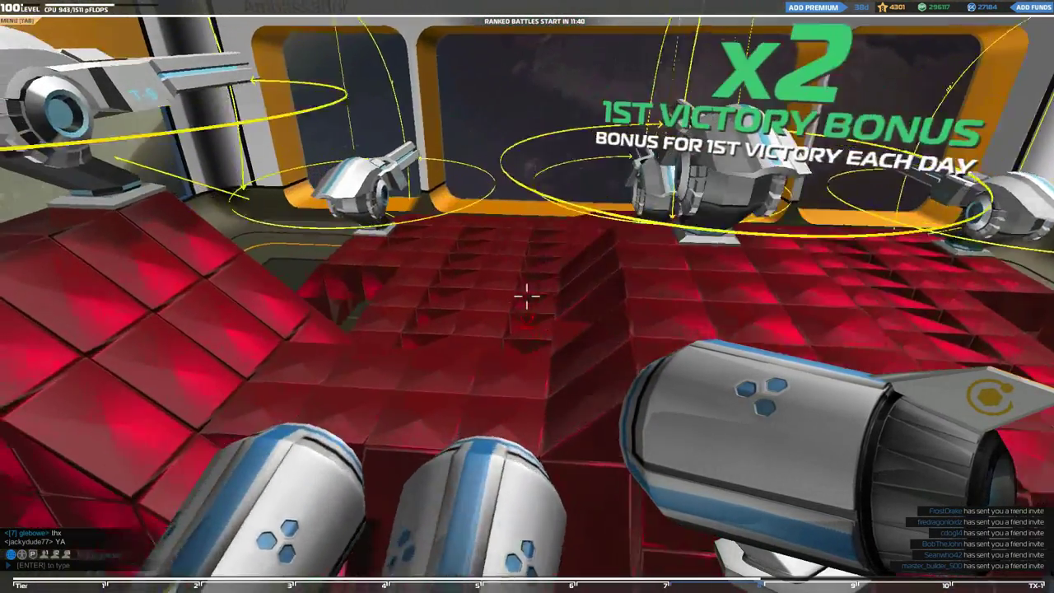
key(w)
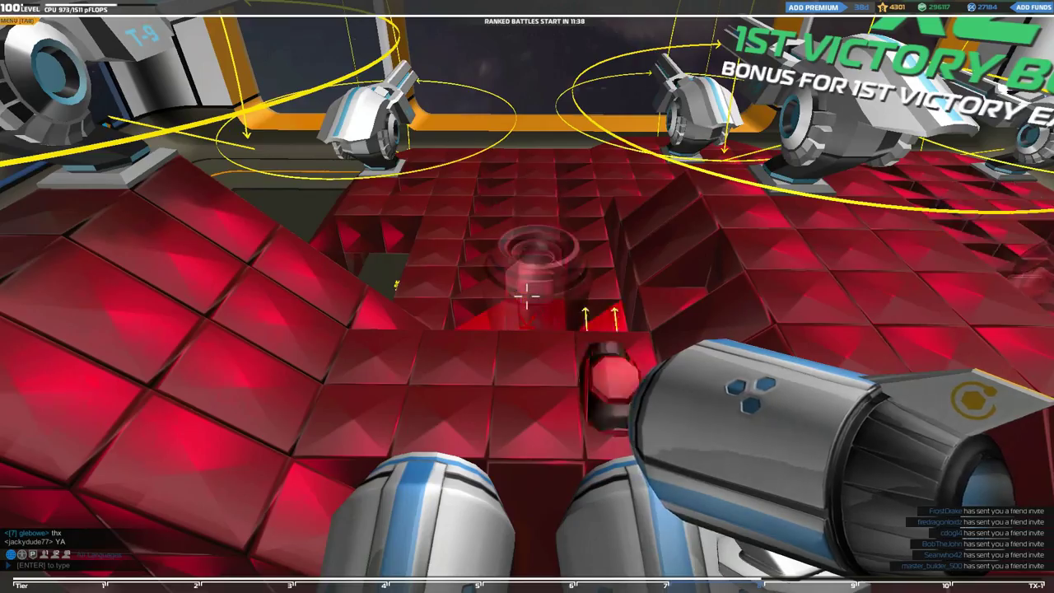
click(527, 292)
drag(526, 296, 527, 296)
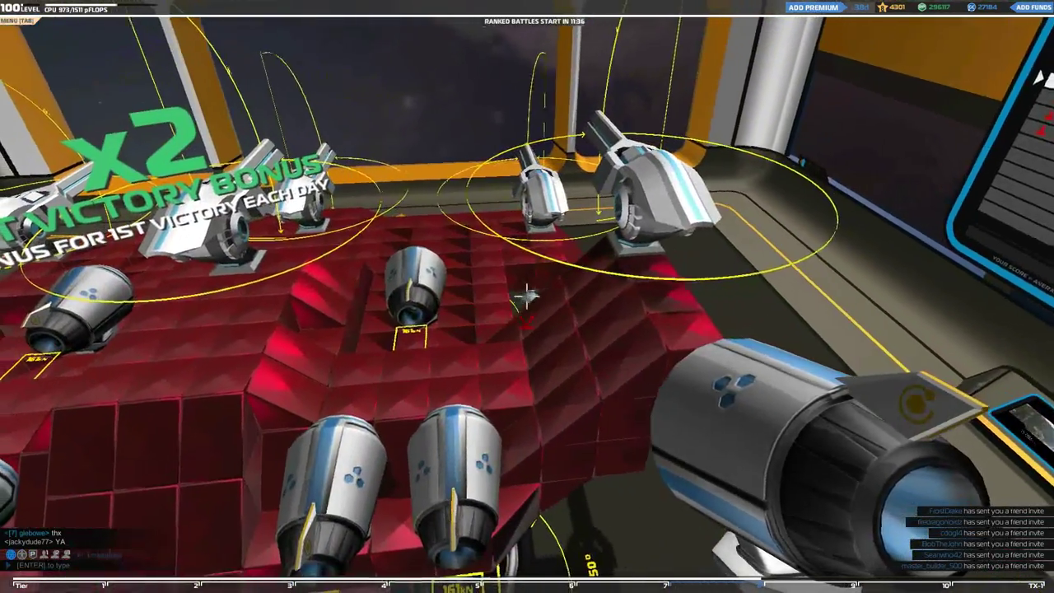
key(s)
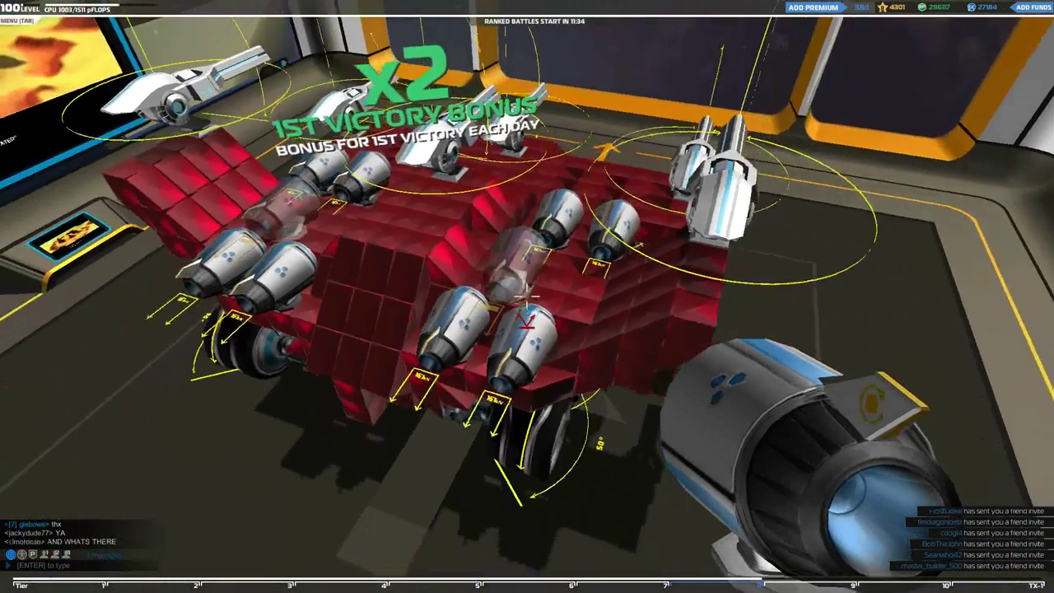
key(w)
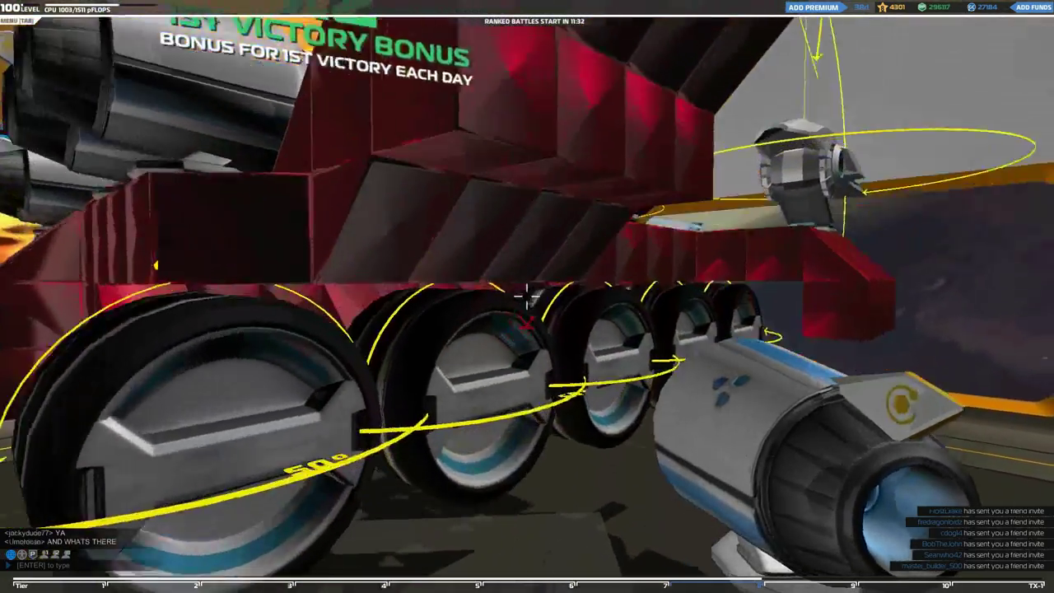
key(s)
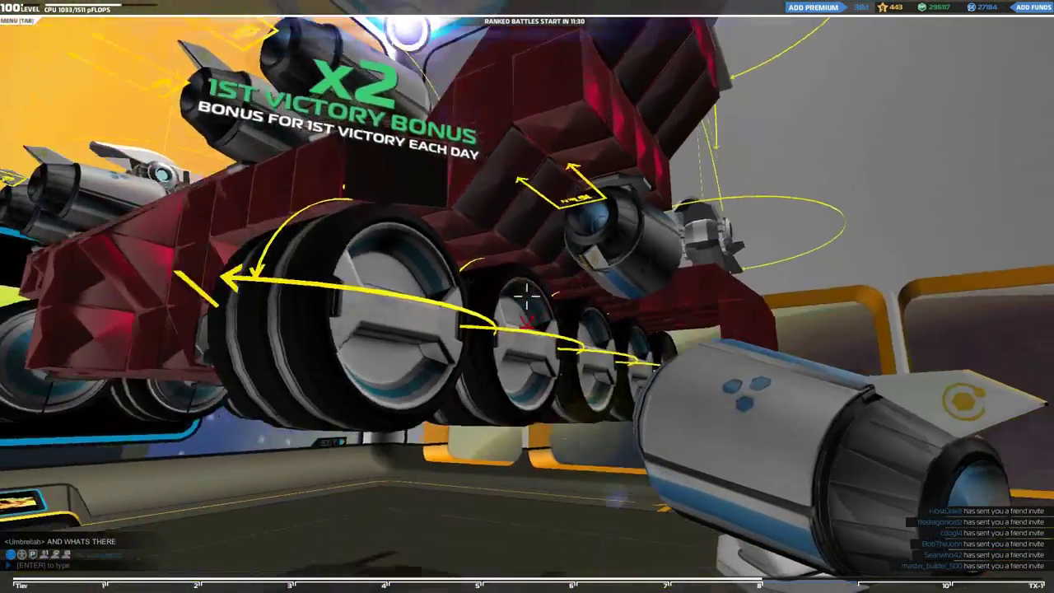
key(w)
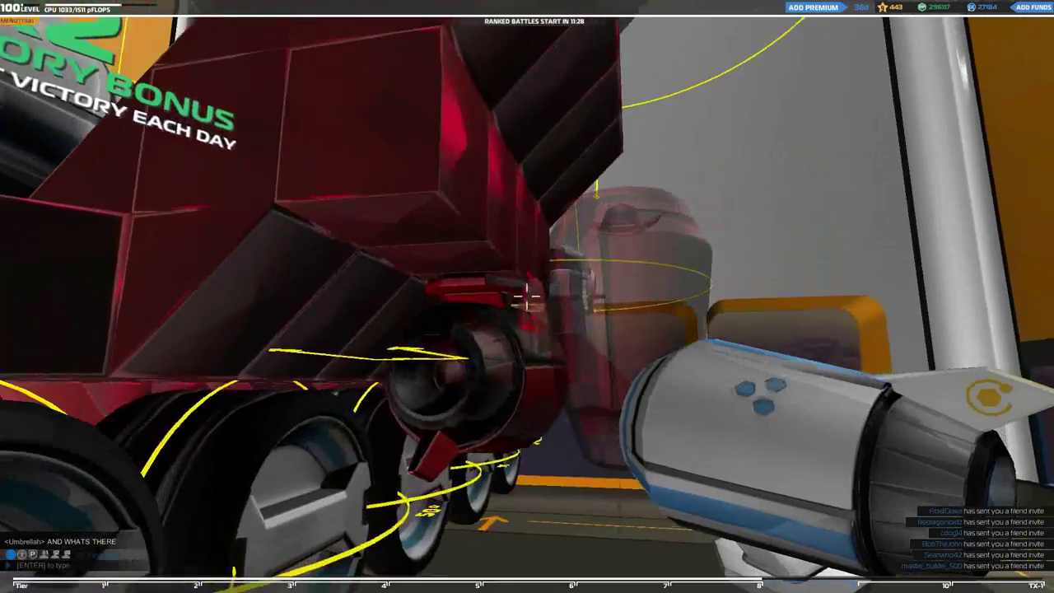
key(w)
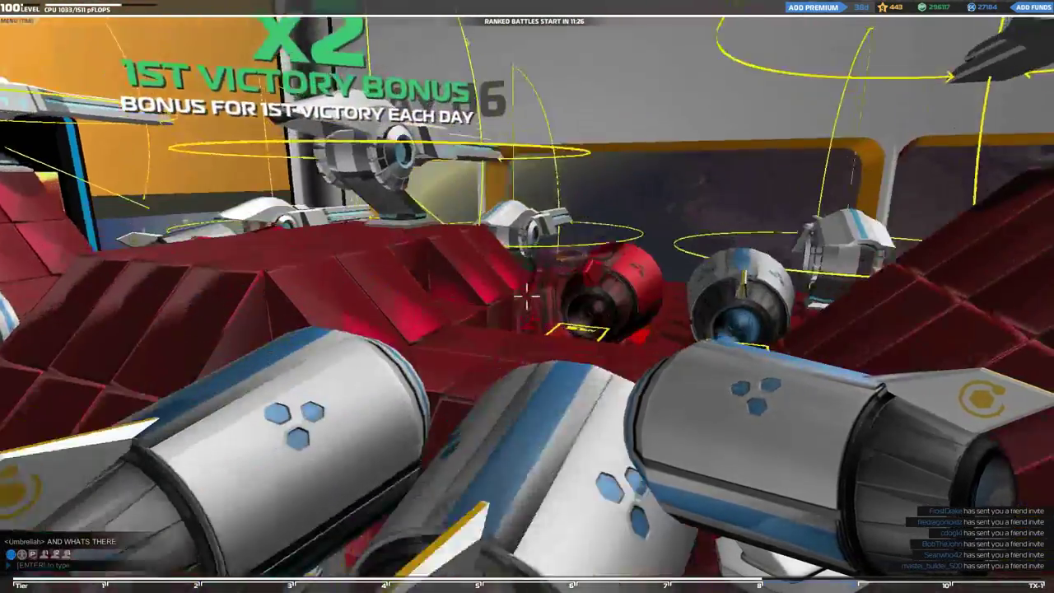
key(s)
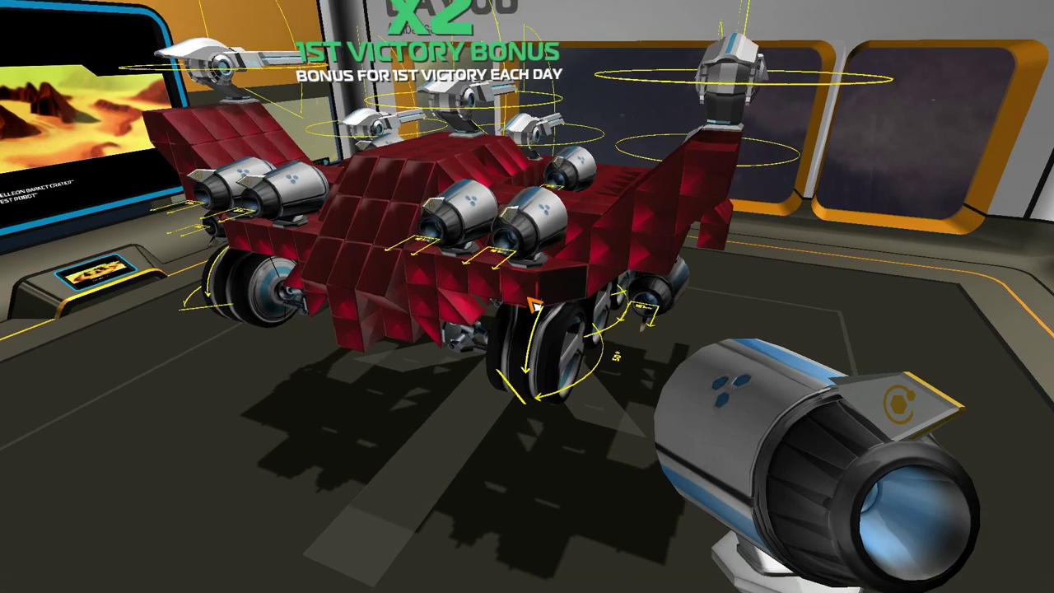
Load the Mars test map, drive onto the sand and fire at the enemy robot.
key(t)
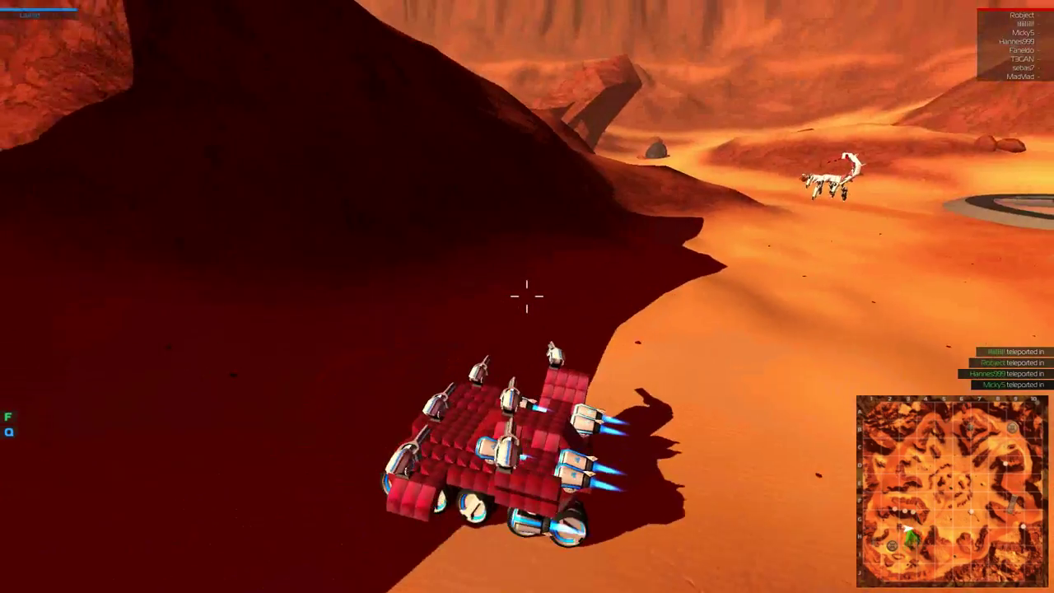
key(w)
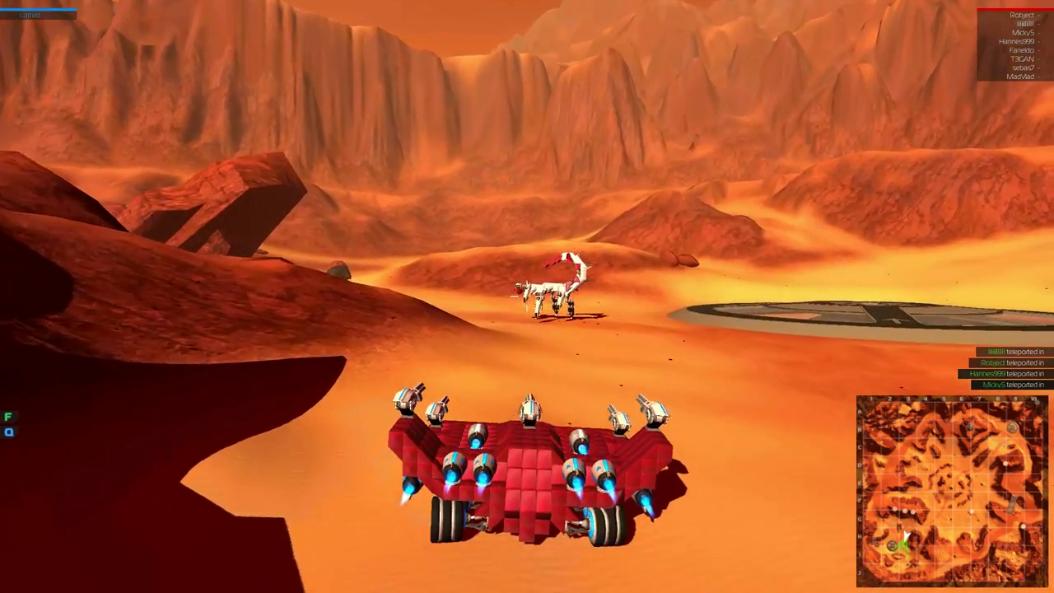
key(w)
drag(527, 296, 329, 297)
key(w)
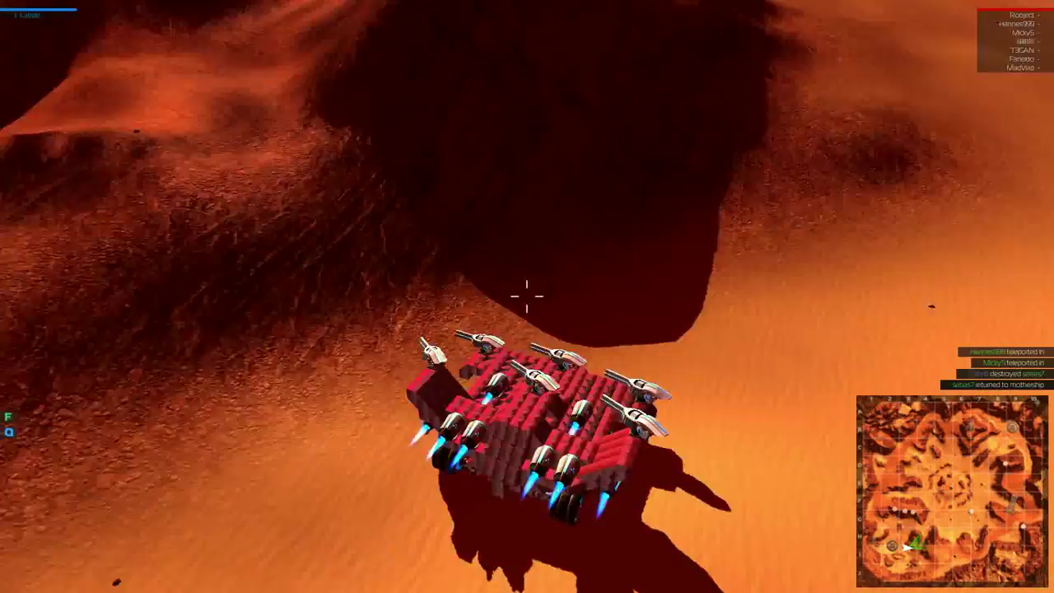
click(526, 296)
key(w)
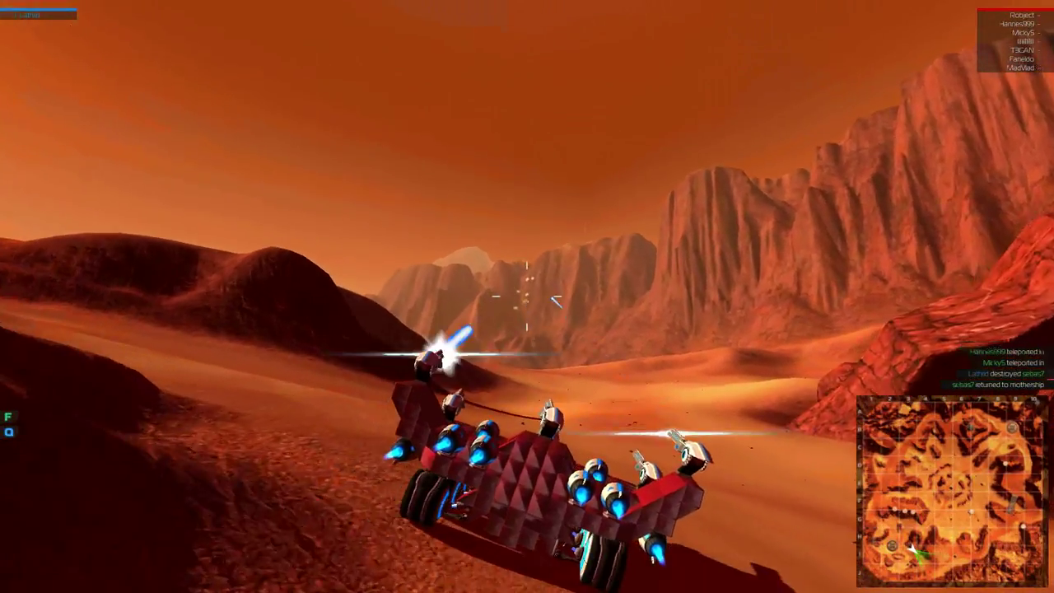
Keep firing toward the hill while driving across the sand and swinging the camera.
click(526, 296)
key(w)
drag(527, 296, 329, 346)
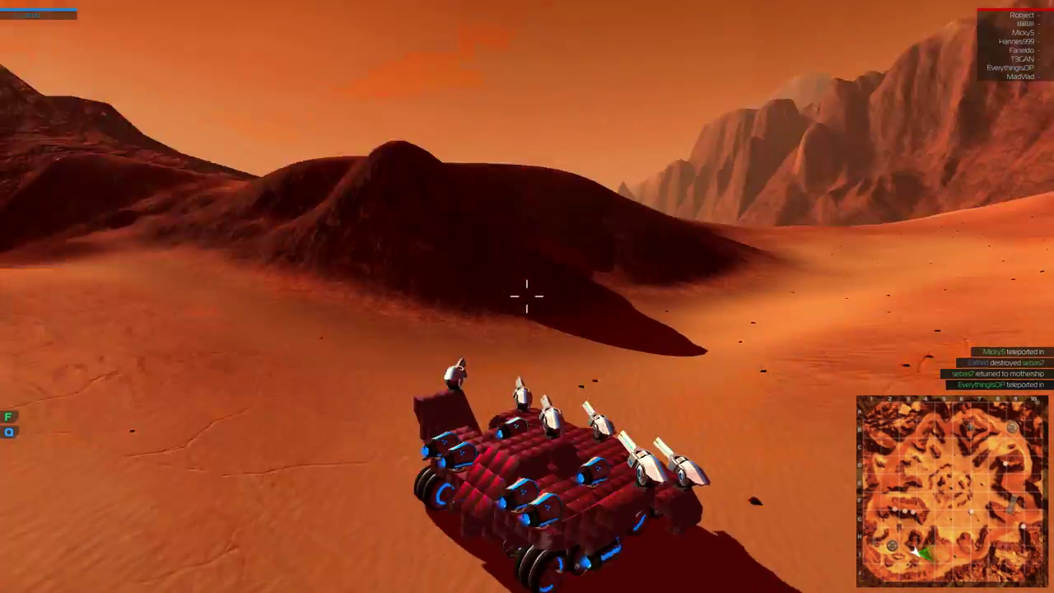
key(w)
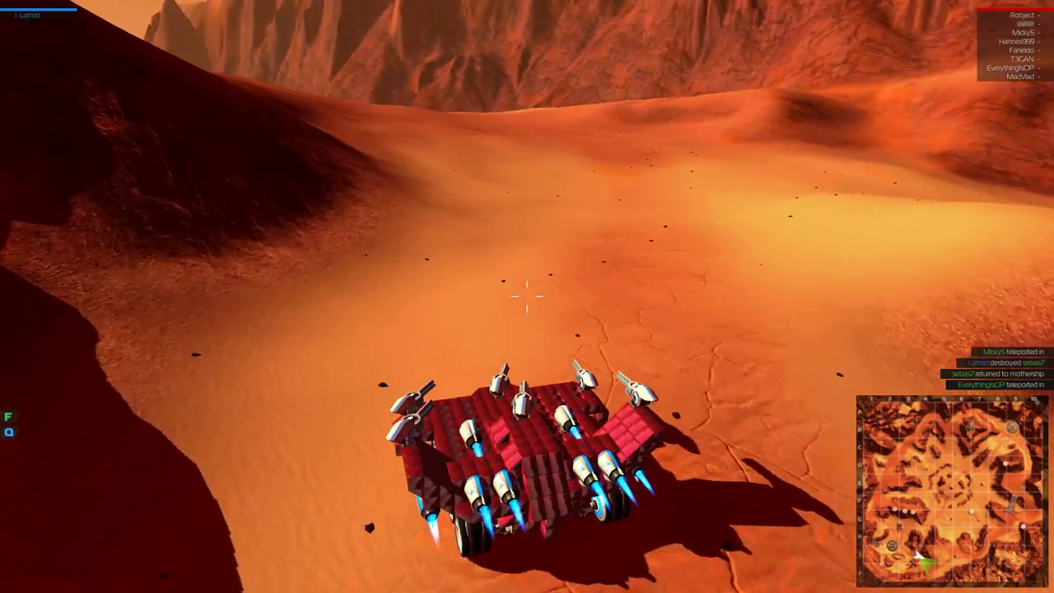
drag(527, 297, 527, 164)
key(w)
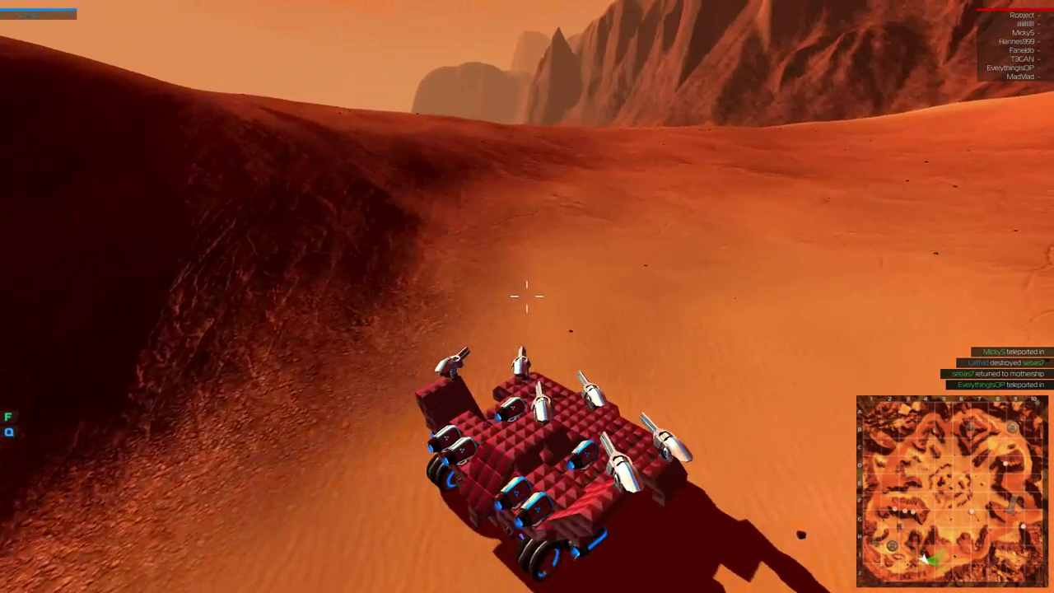
key(w)
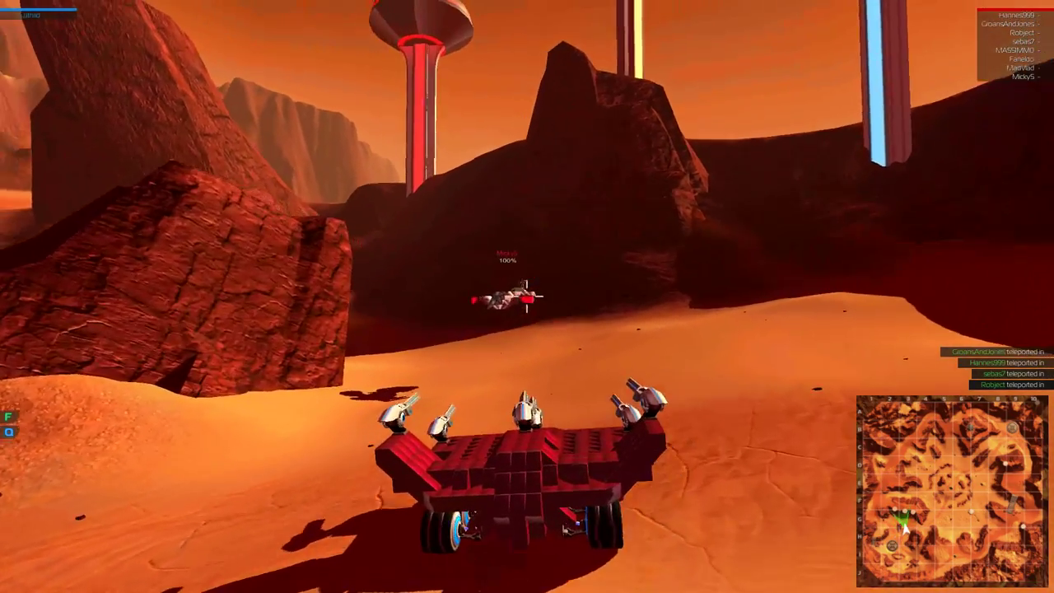
Destroy the enemy robot, then open the Movement parts inventory back in the garage.
click(527, 296)
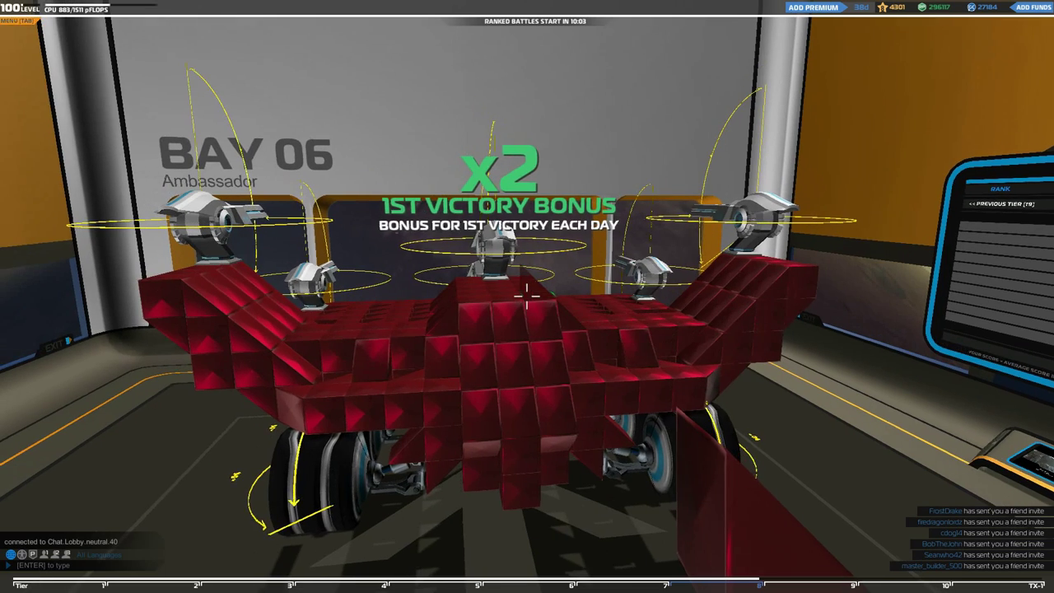
key(q)
click(73, 284)
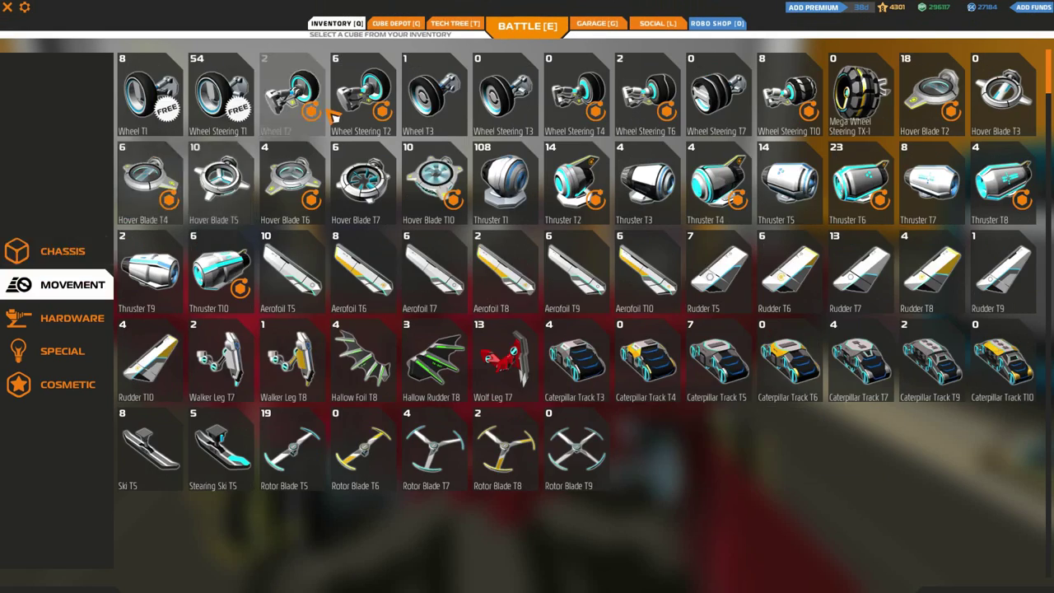
Select Thruster T6 from Movement parts and fit it into gaps on the robot's top.
click(395, 23)
click(335, 23)
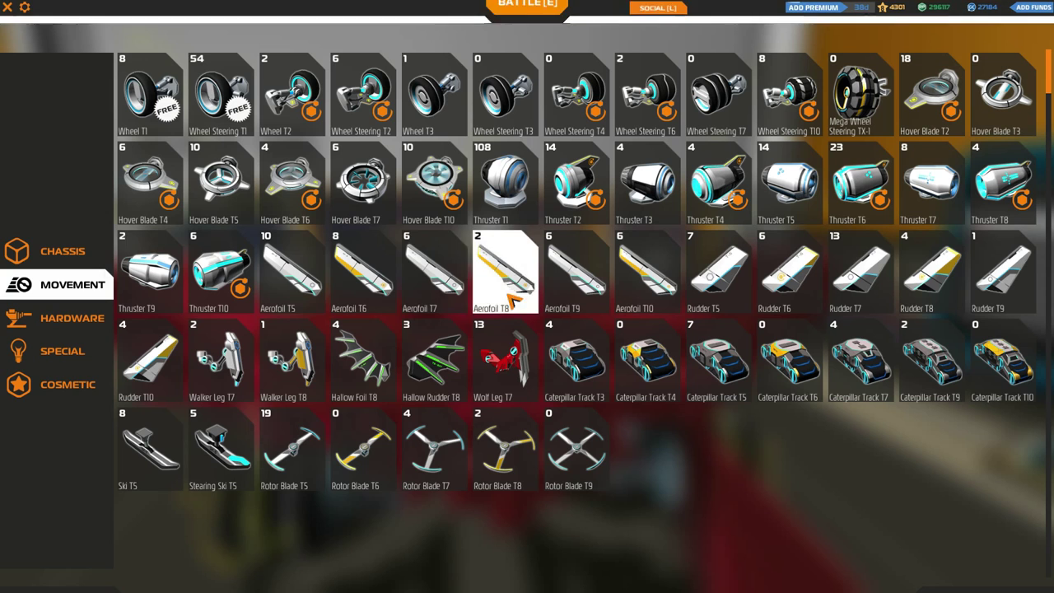
click(60, 250)
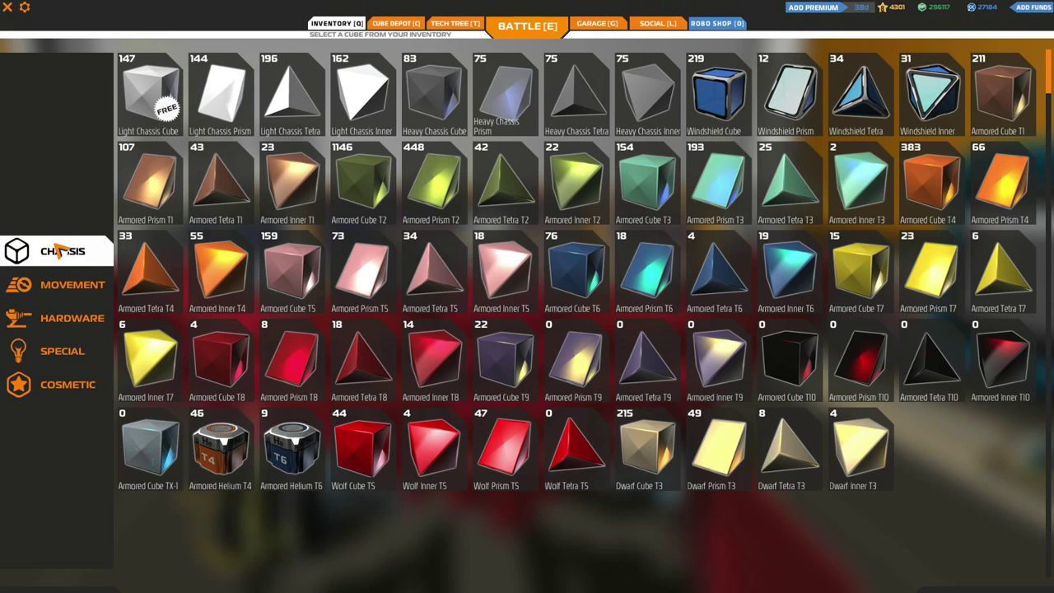
click(27, 288)
click(860, 182)
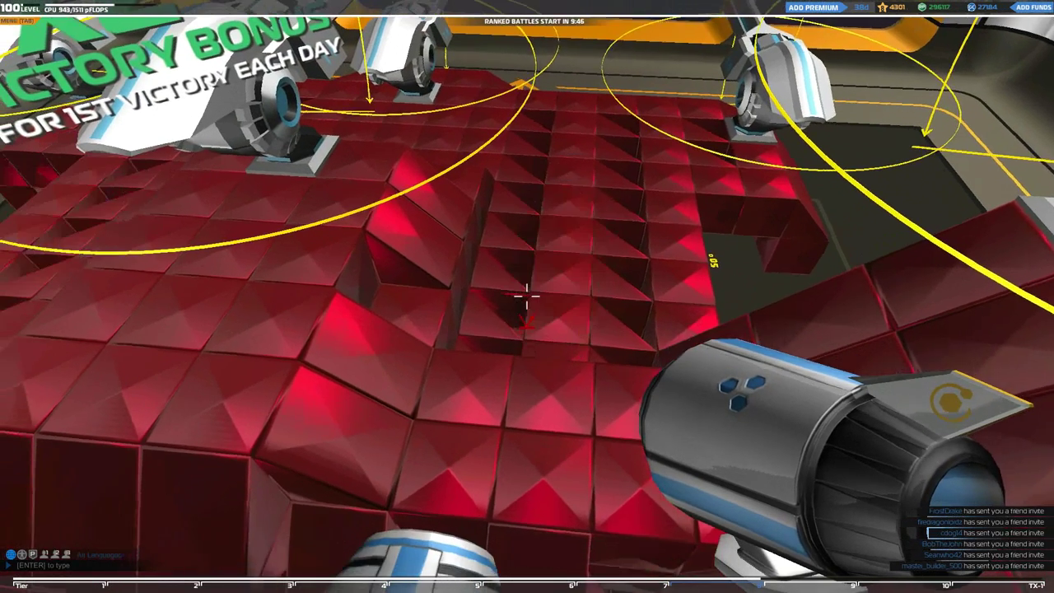
key(Tab)
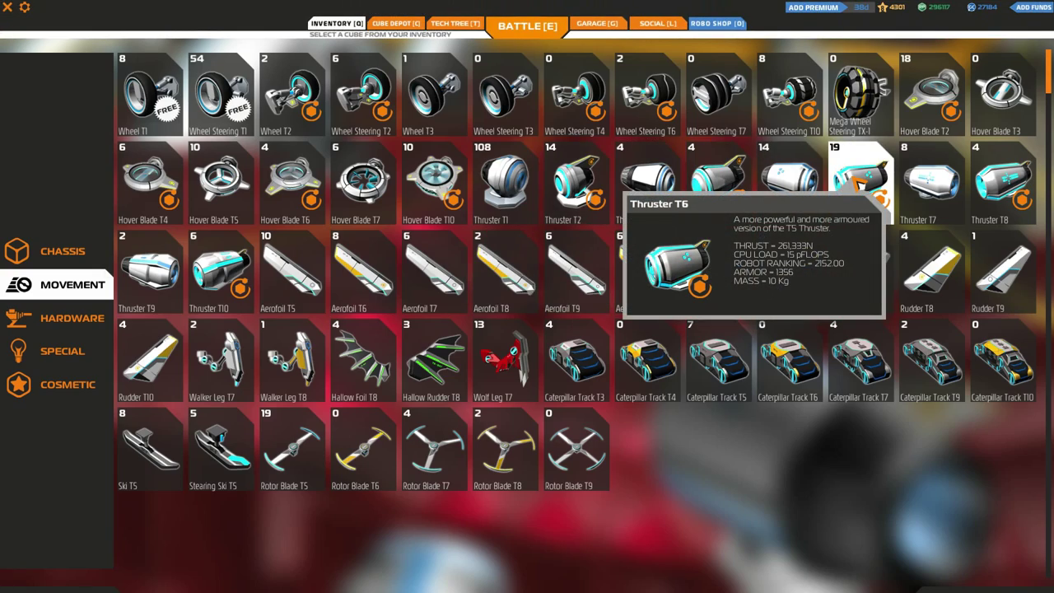
click(651, 183)
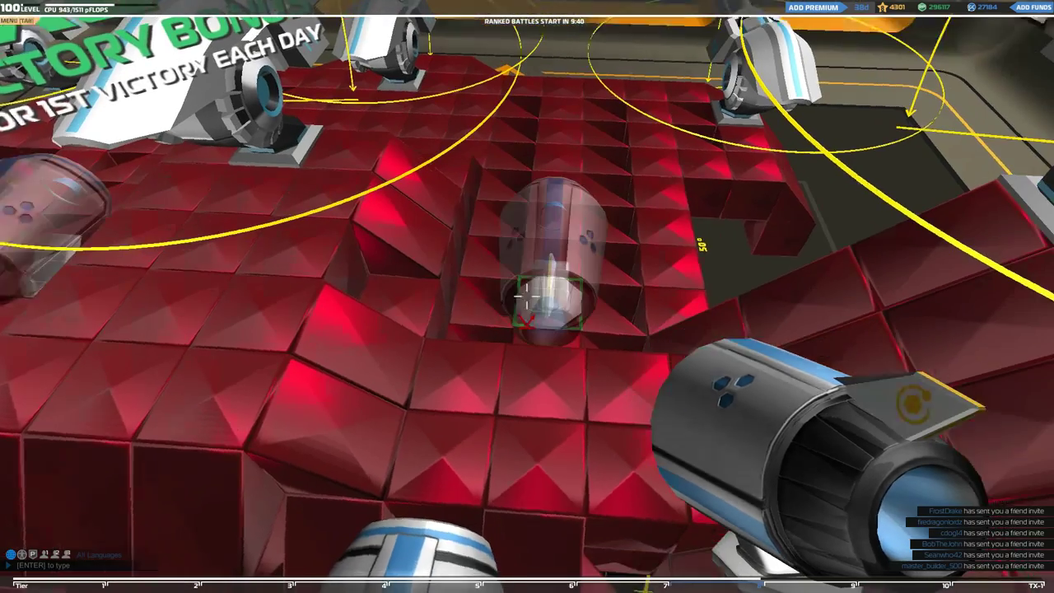
Select Armored Cube T8 from Chassis and attach a thruster beside the wheels.
key(Tab)
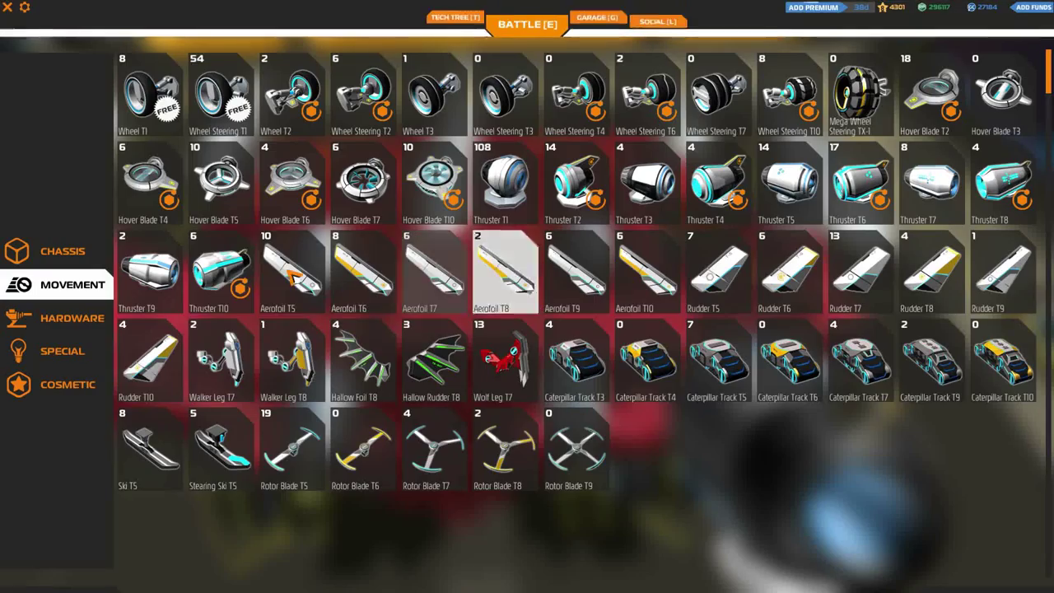
click(25, 255)
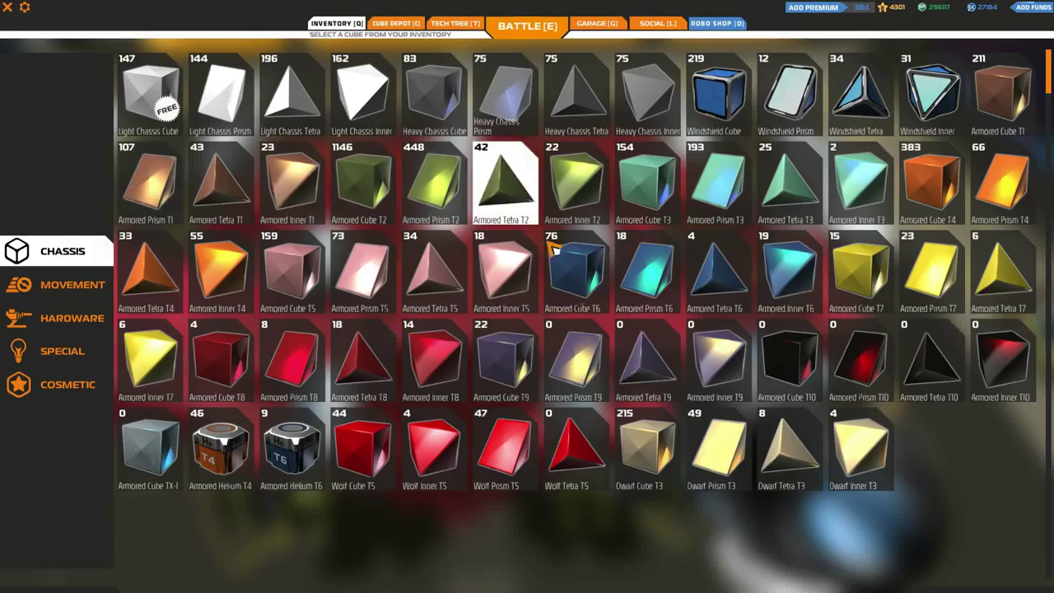
click(234, 370)
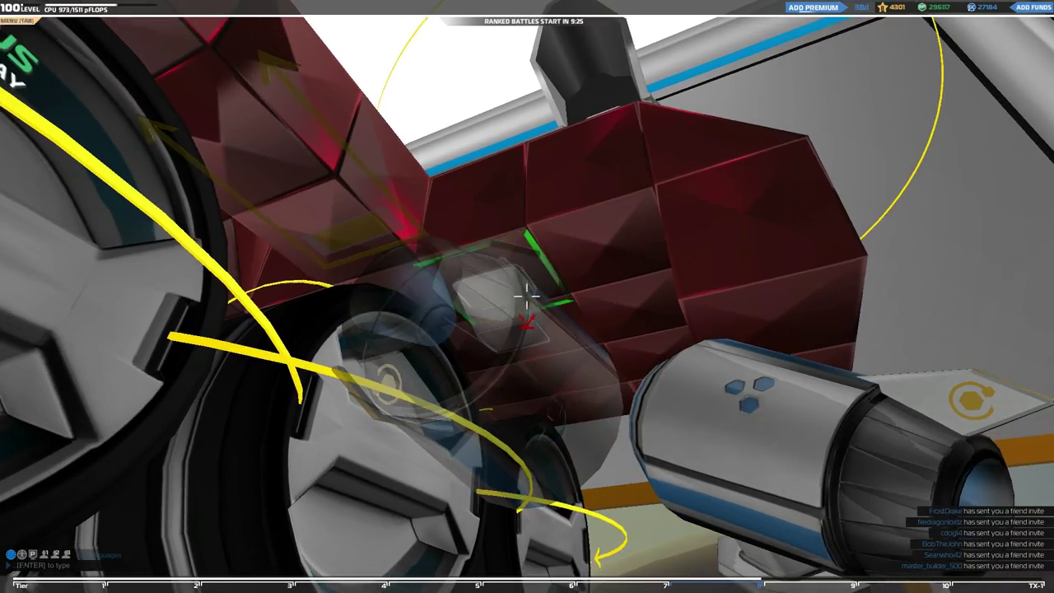
click(527, 296)
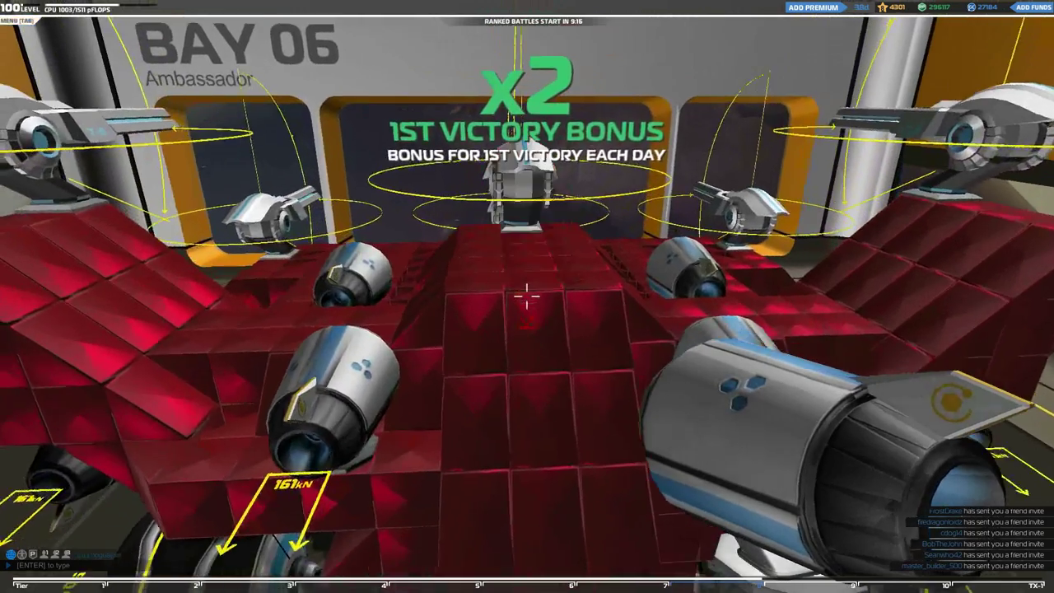
Place an Enemy Radar from the Special parts beneath the robot and reopen the inventory.
key(Tab)
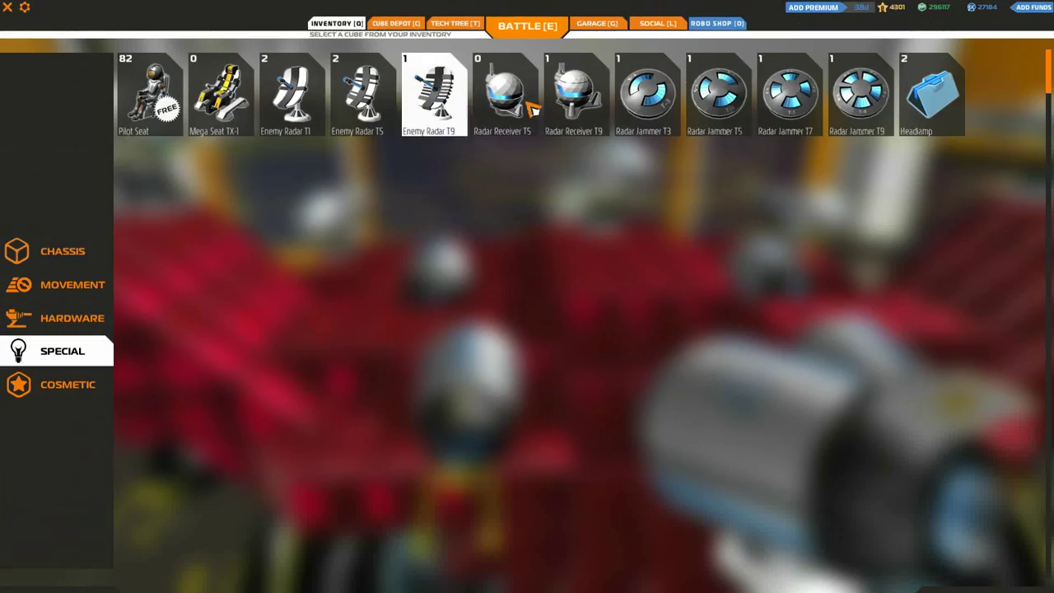
click(448, 102)
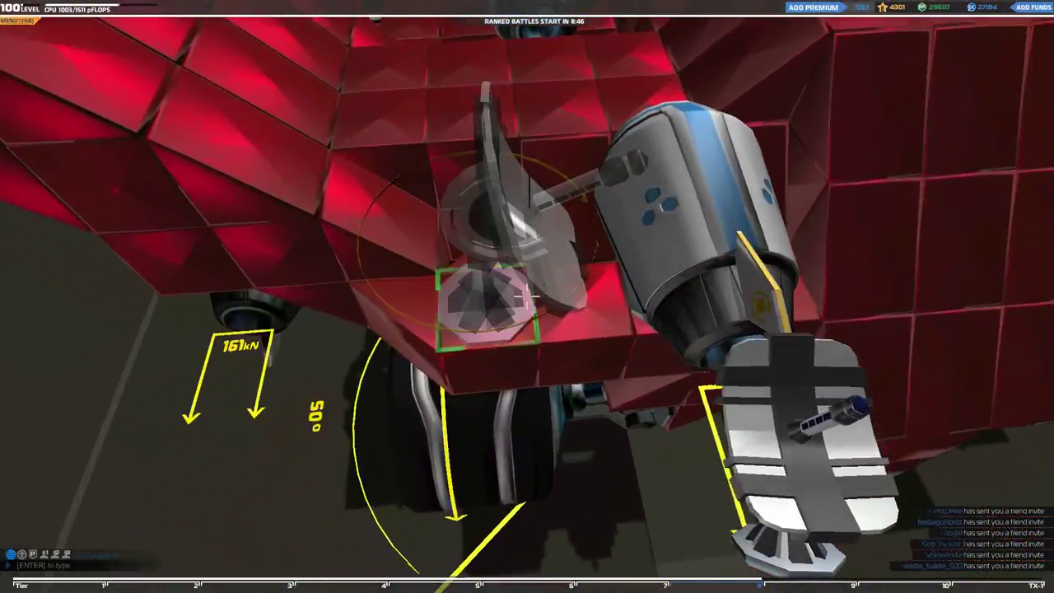
key(Tab)
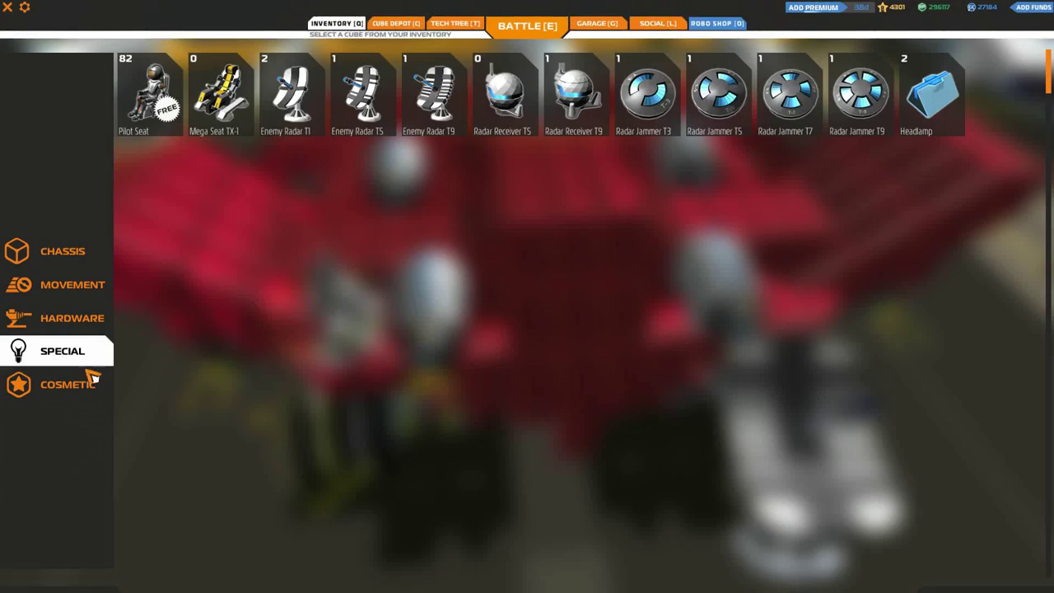
Place two grey Dwarf Spike blades side by side on the robot.
click(961, 182)
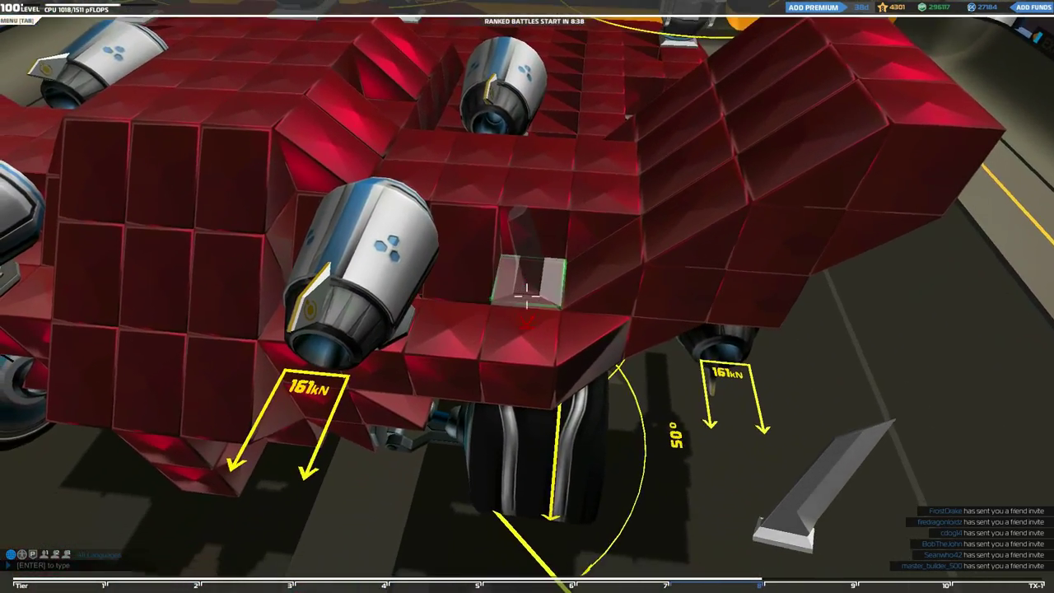
click(527, 296)
click(526, 297)
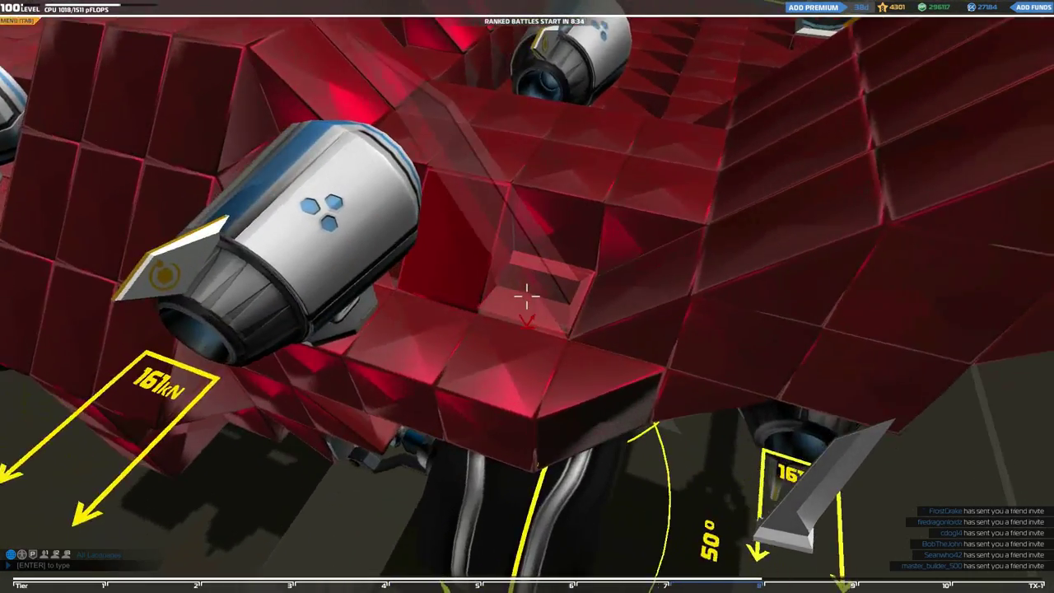
drag(527, 296, 527, 297)
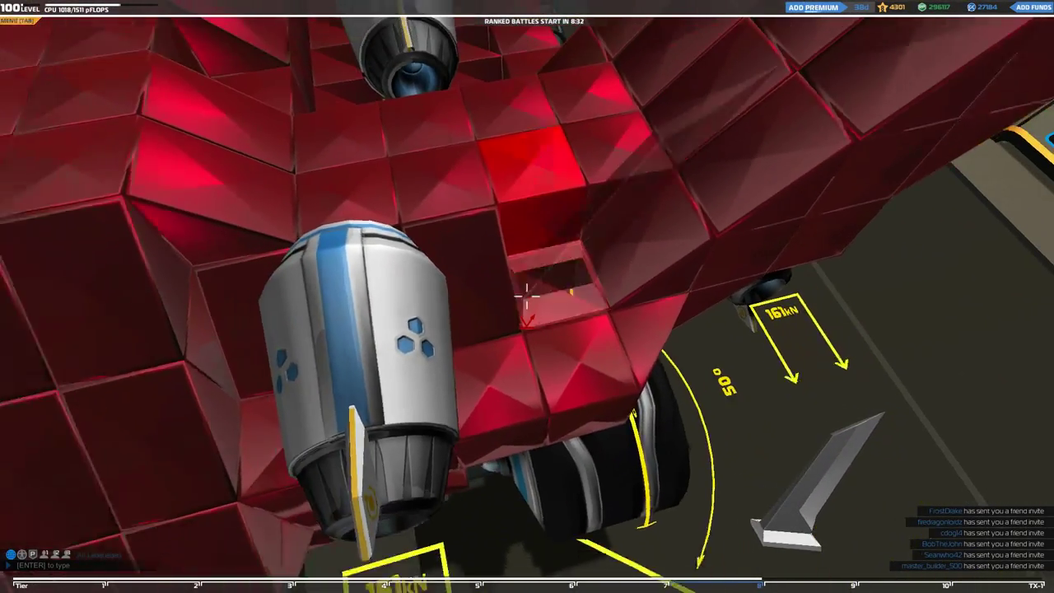
key(s)
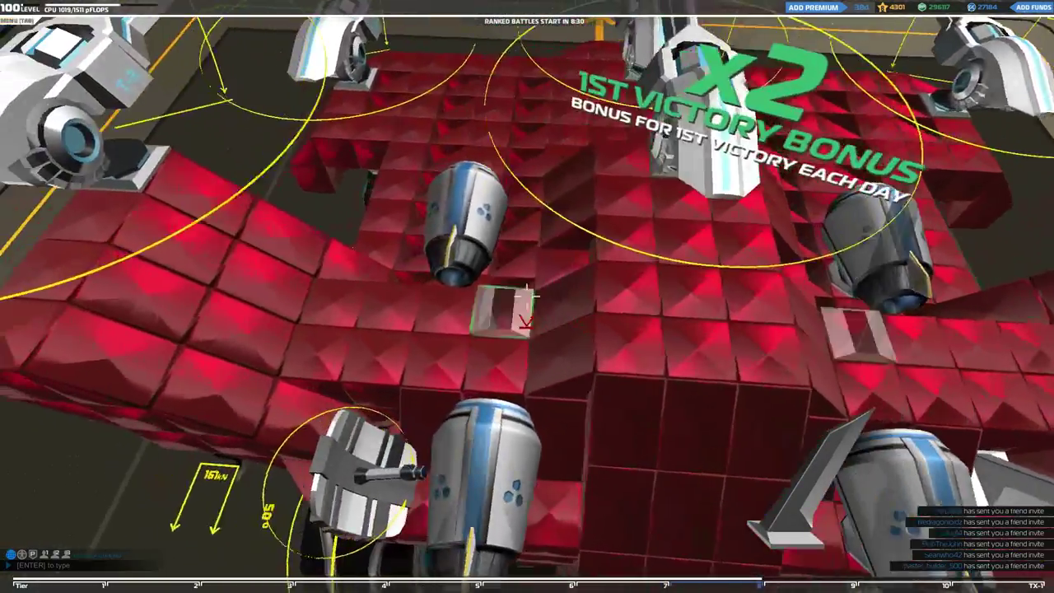
drag(527, 296, 526, 296)
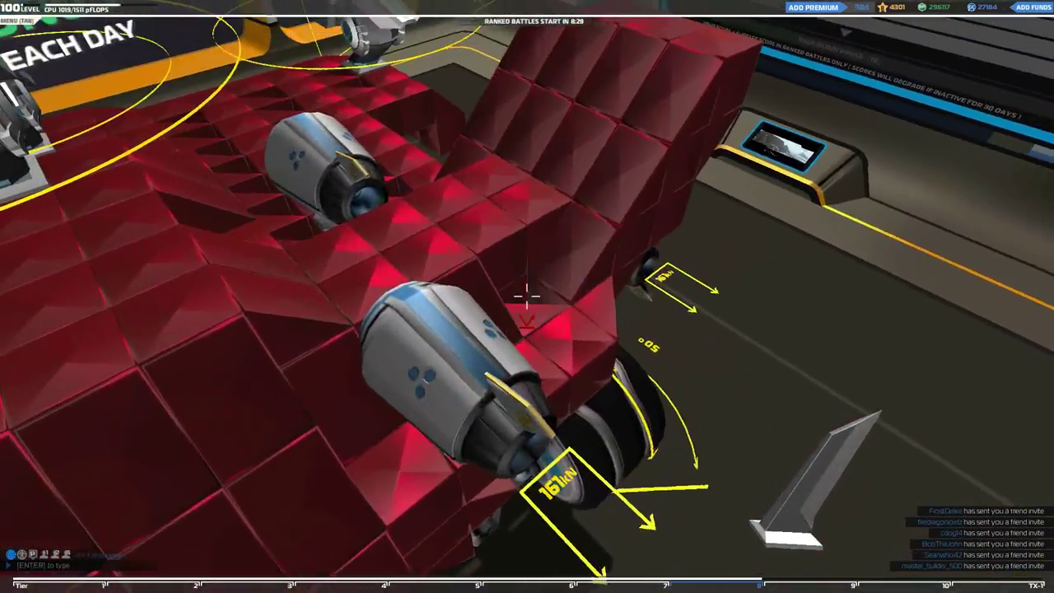
Fly around the robot to check the new spikes from the front, sides and rear.
key(w)
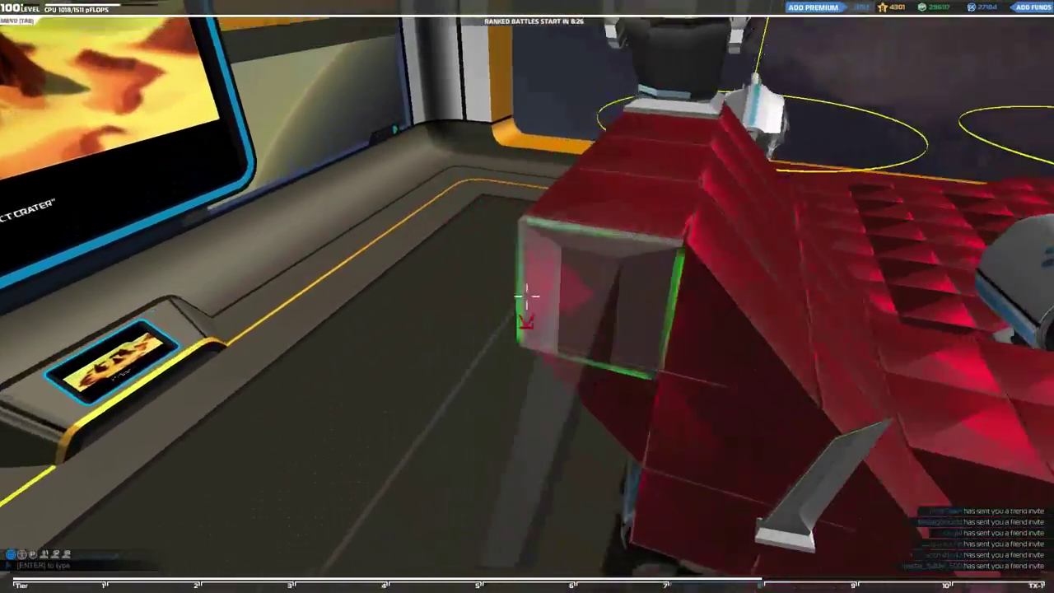
key(s)
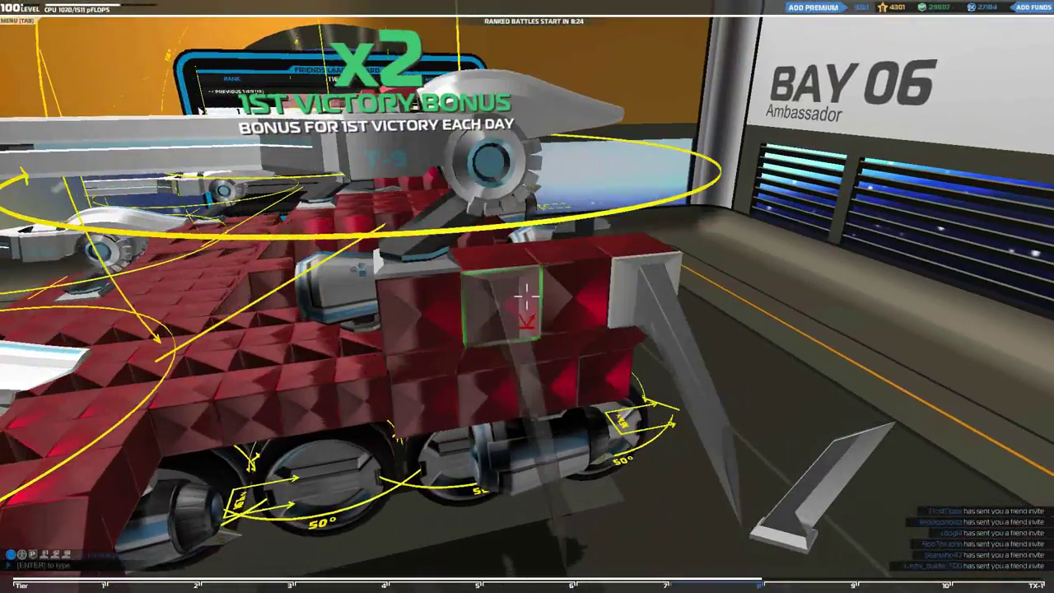
key(a)
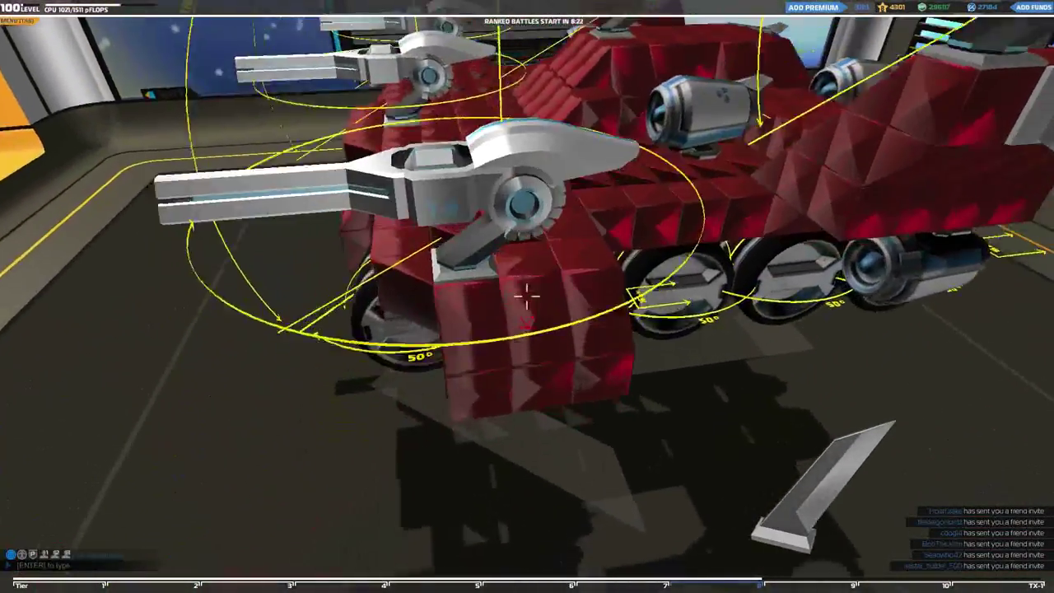
key(w)
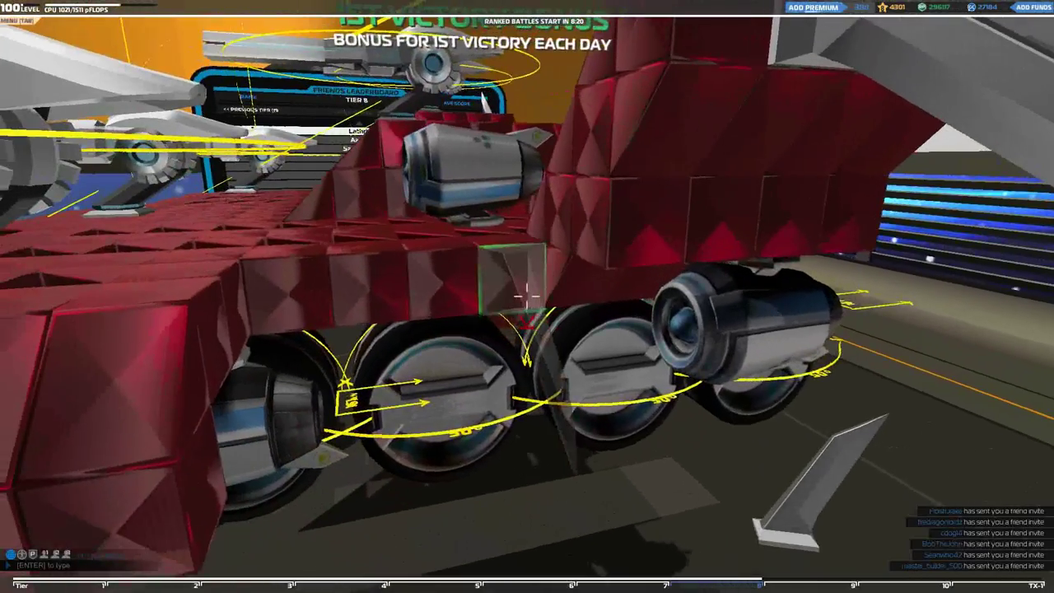
key(s)
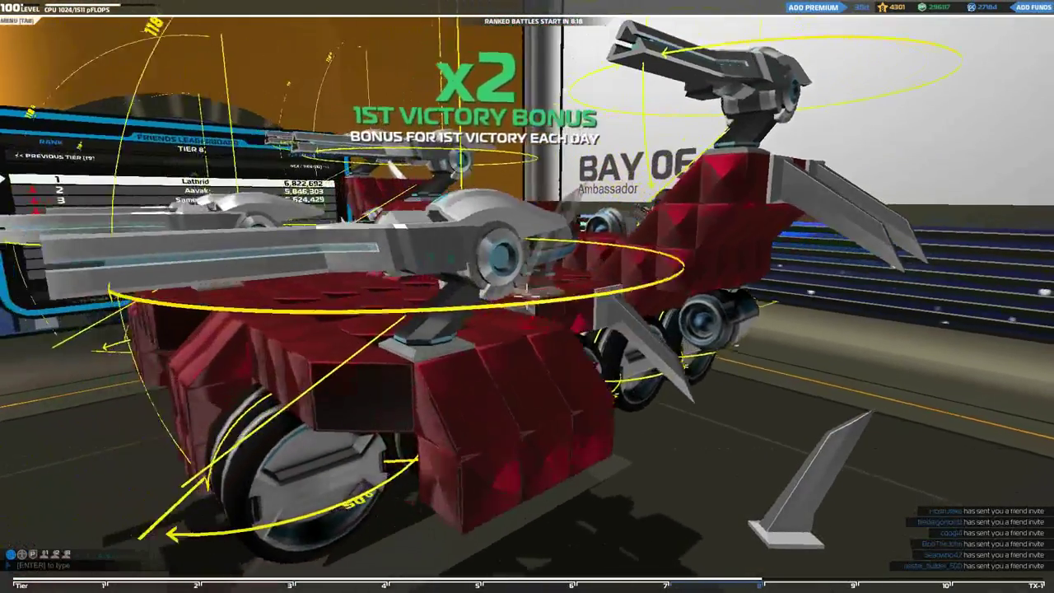
key(d)
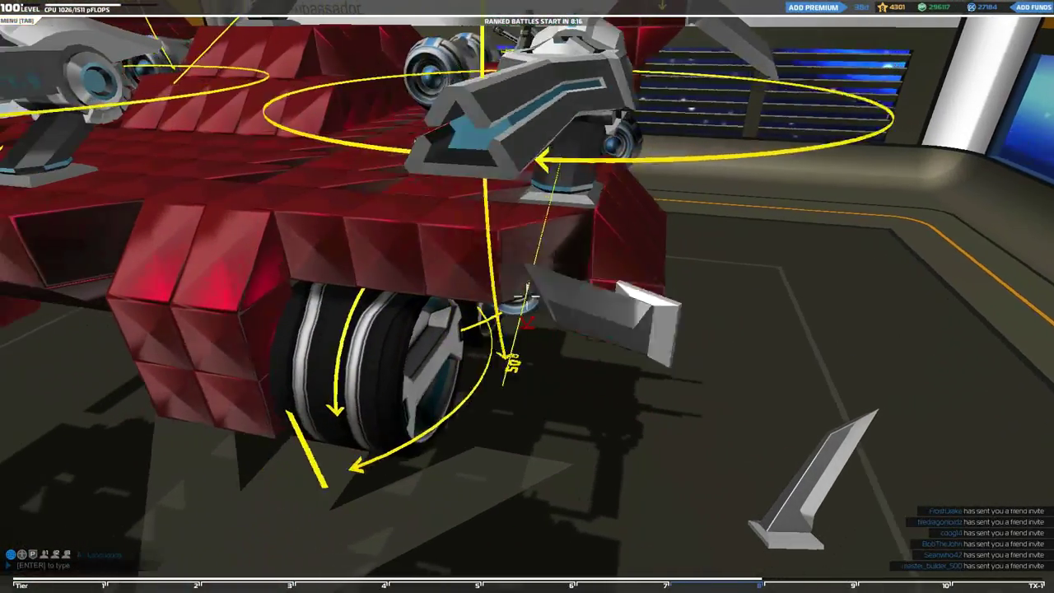
key(a)
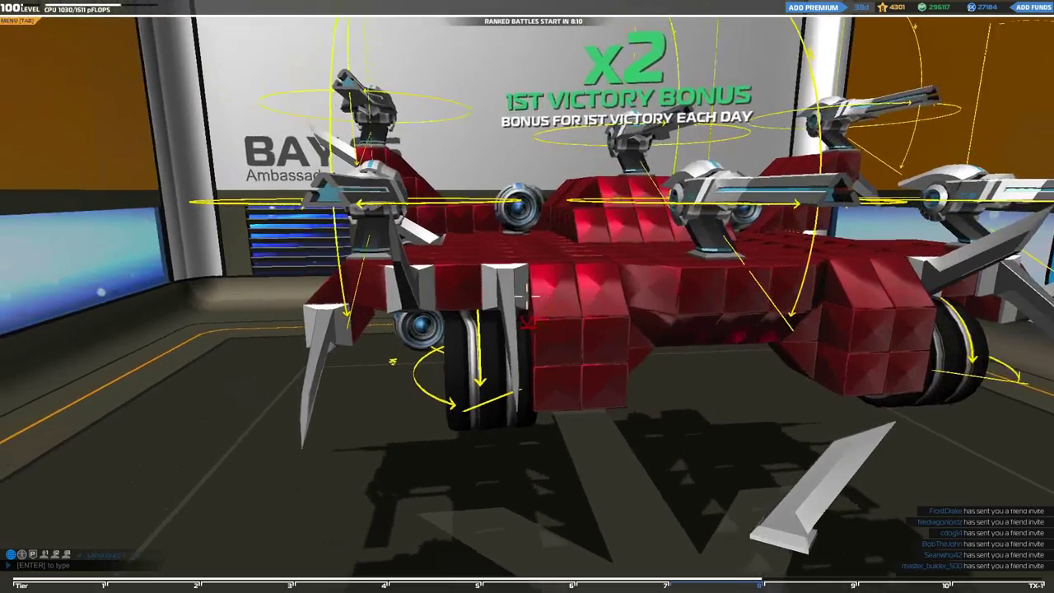
Circle and rise above the robot to inspect the spikes beside the red armour cubes.
key(w)
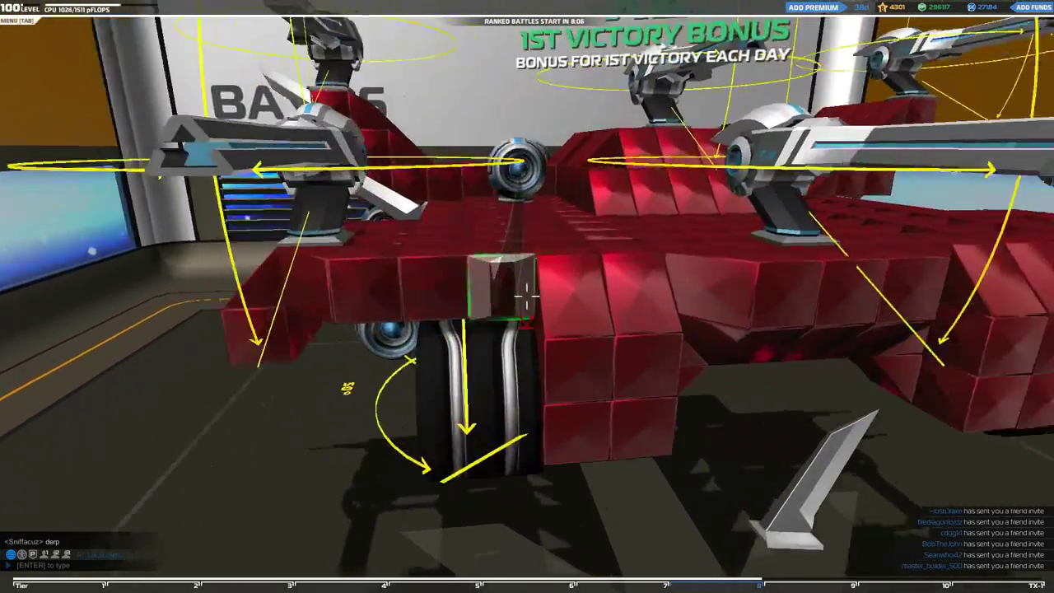
key(w)
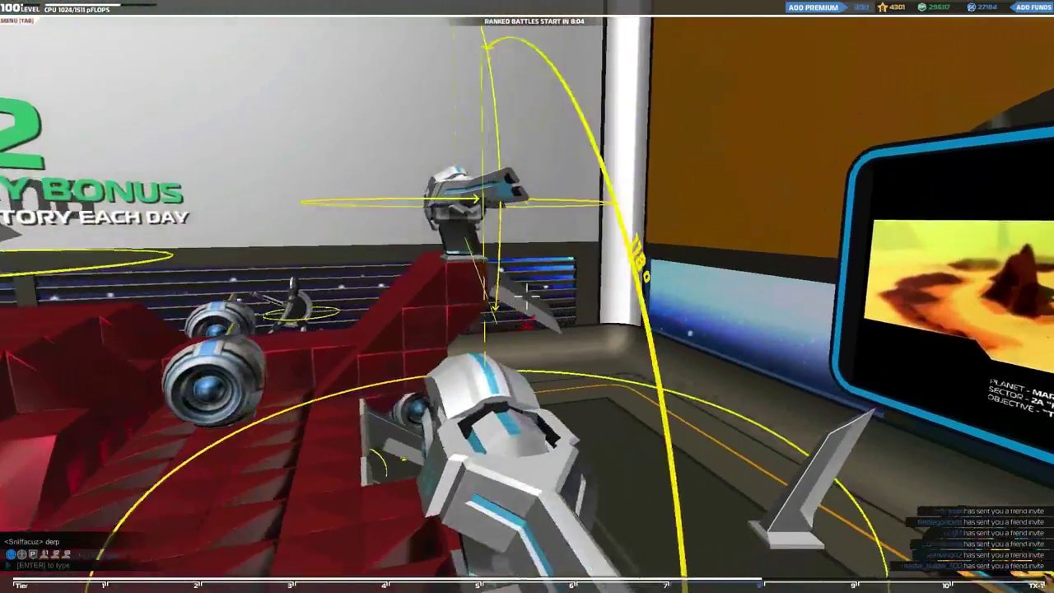
key(w)
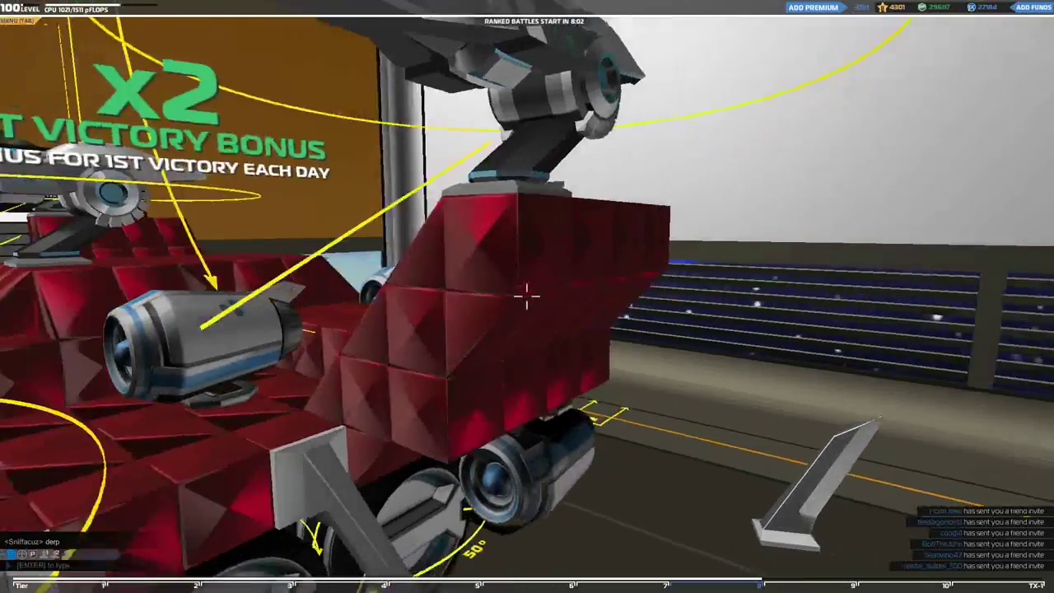
key(w)
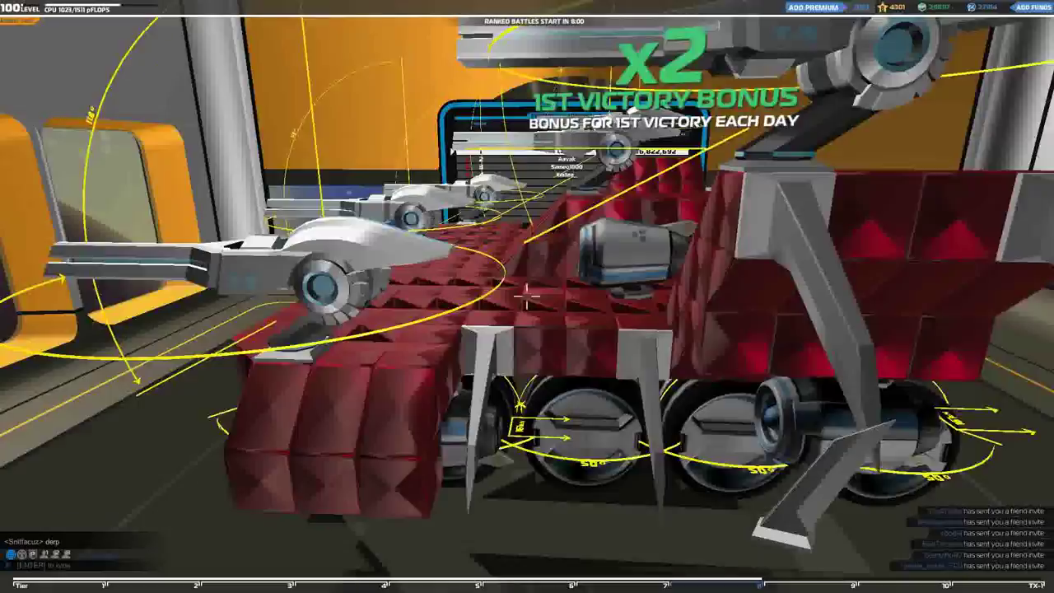
key(w)
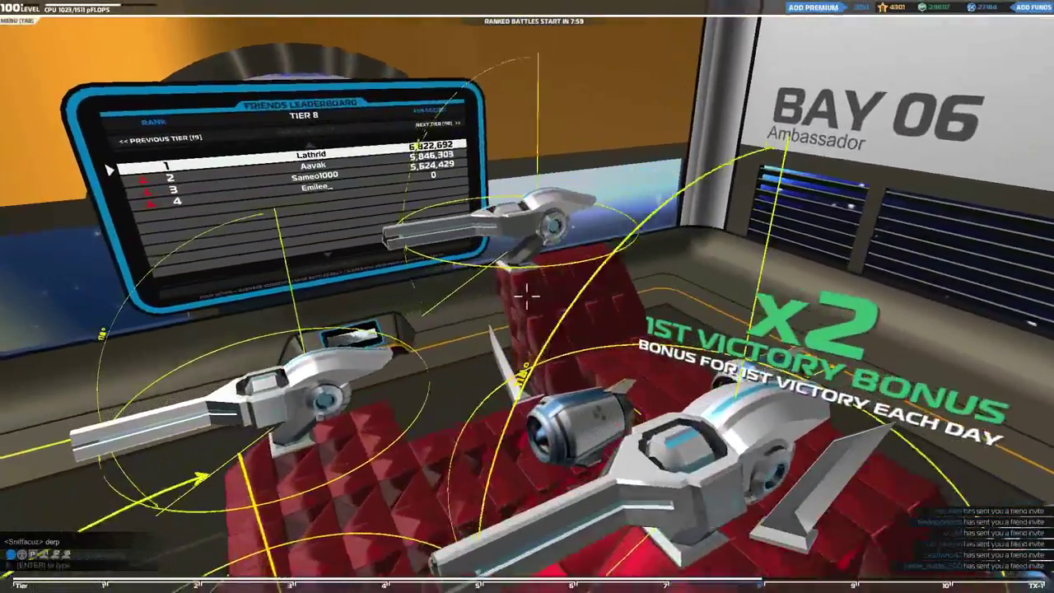
key(w)
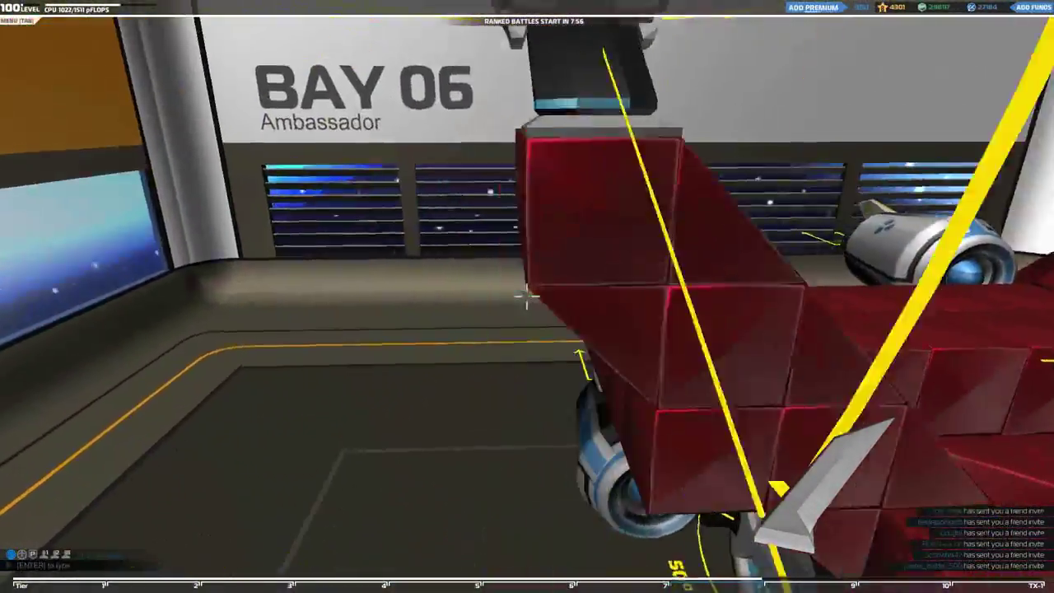
key(s)
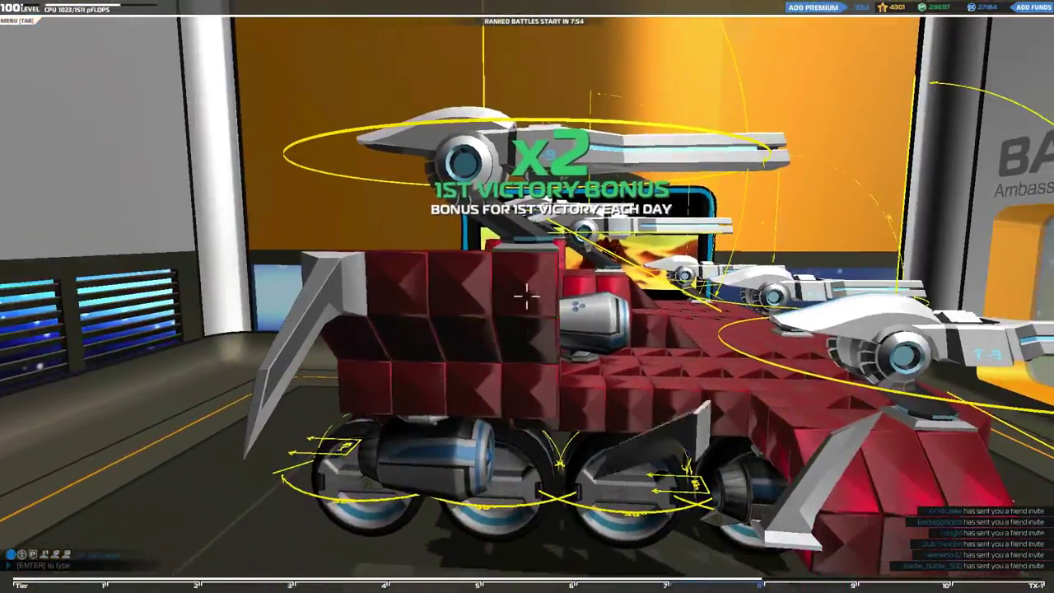
key(space)
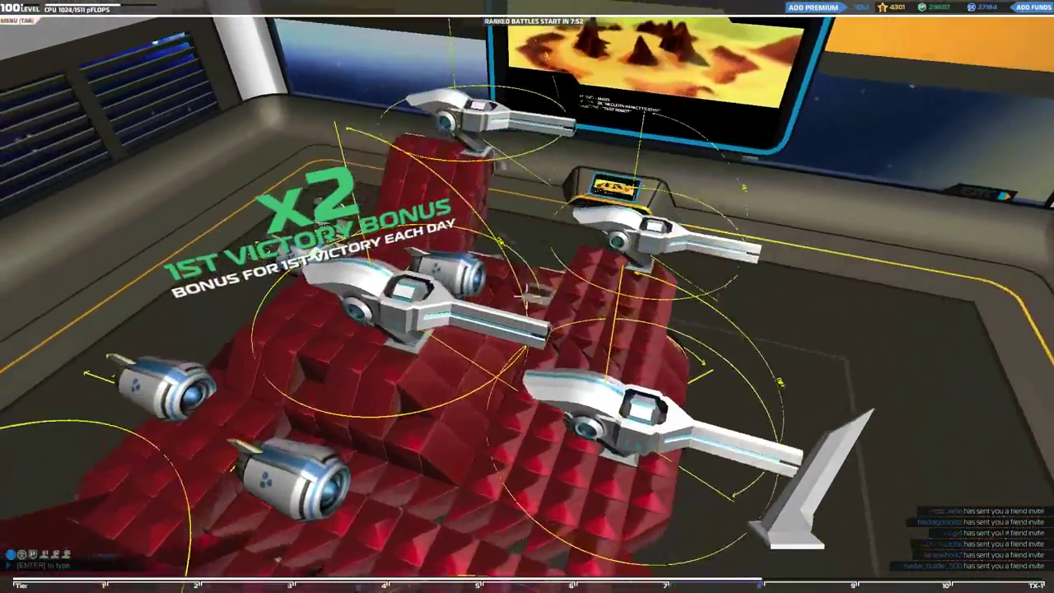
key(w)
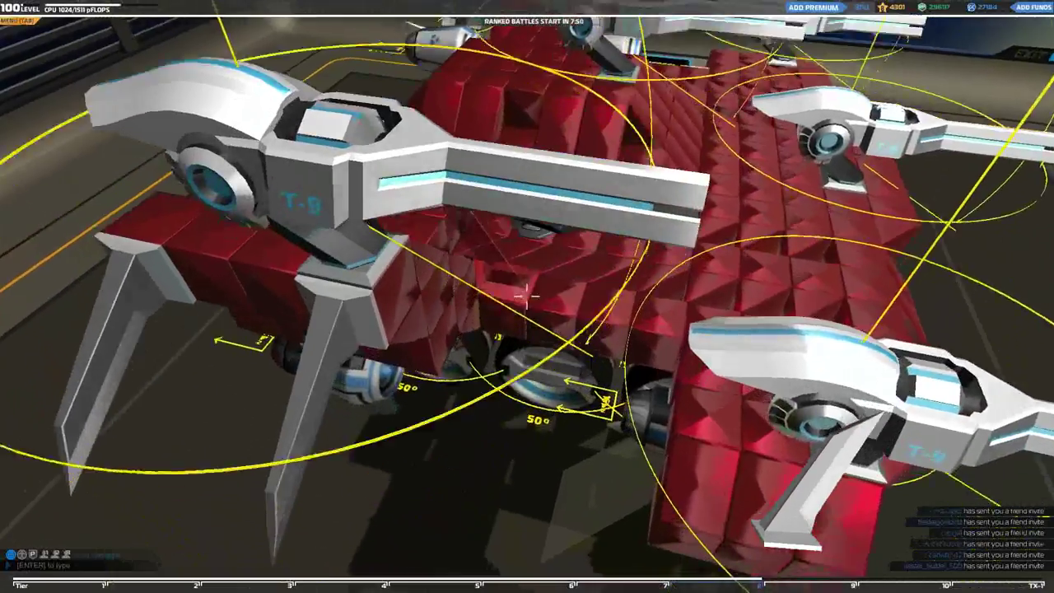
Attach a grey blade and three armour cubes under the body beside the wheel.
key(w)
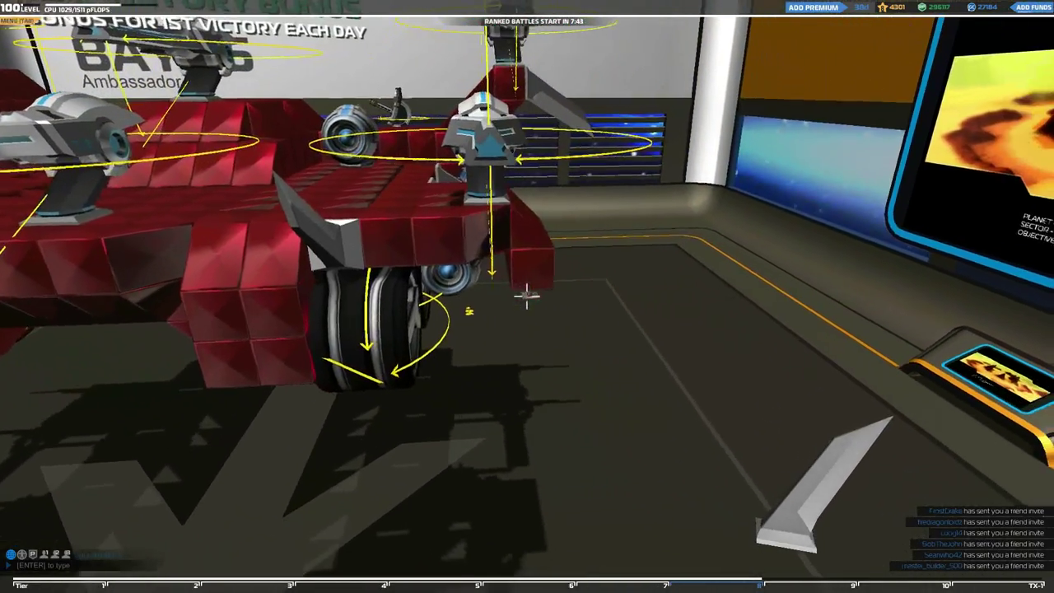
click(525, 294)
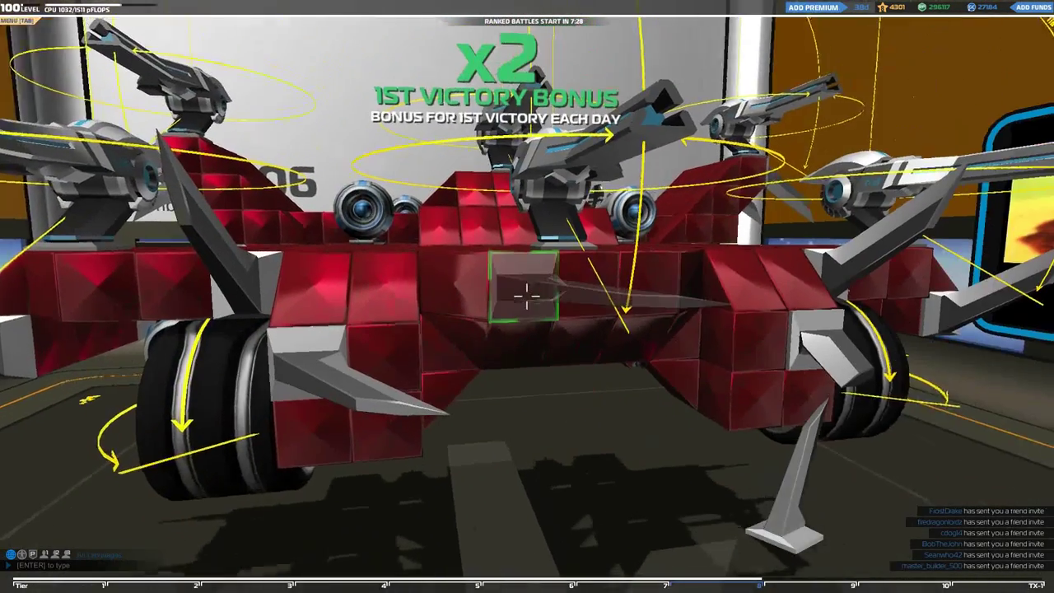
click(527, 296)
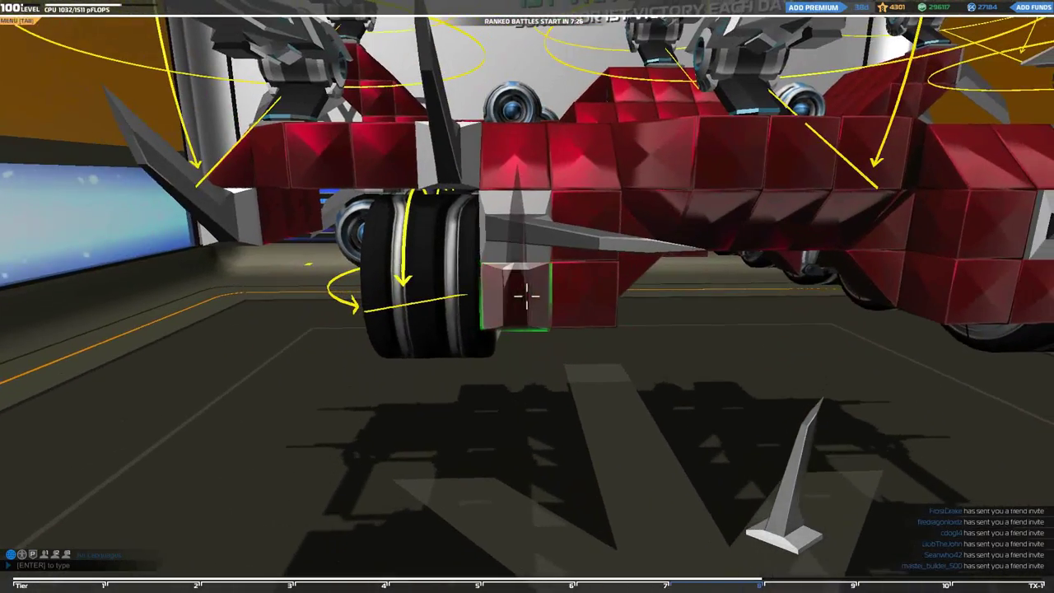
click(527, 296)
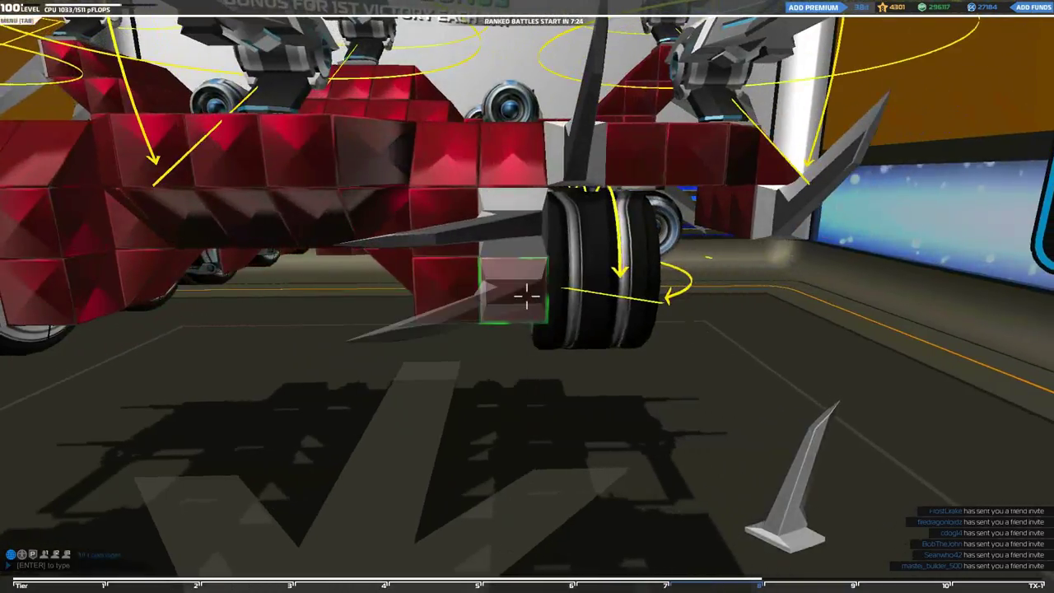
click(527, 296)
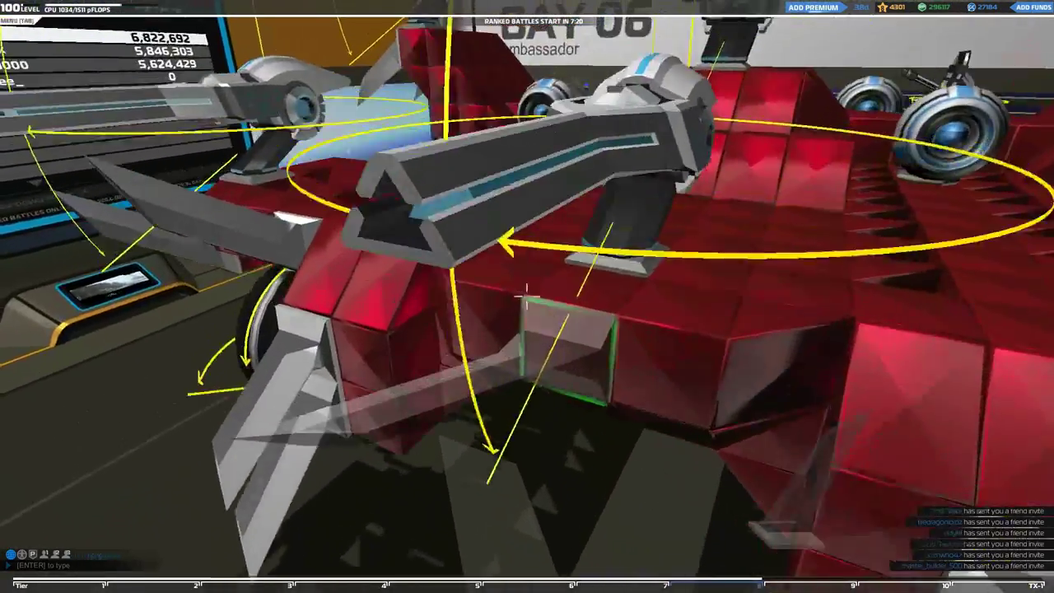
key(q)
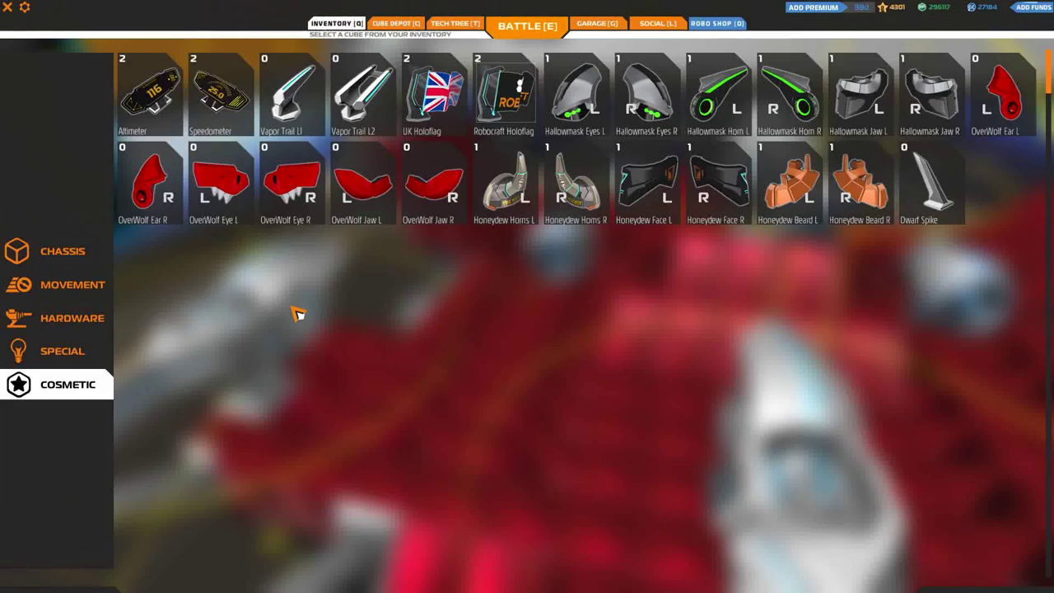
Place Robocraft Holoflags on the robot and view it in the bay 06 garage overview.
click(502, 95)
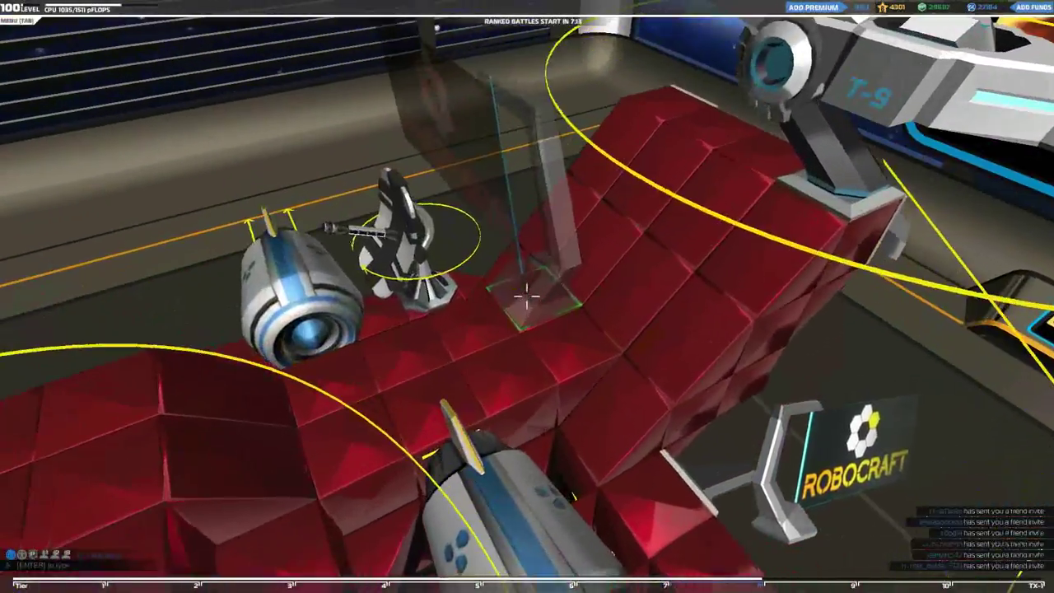
key(q)
click(436, 131)
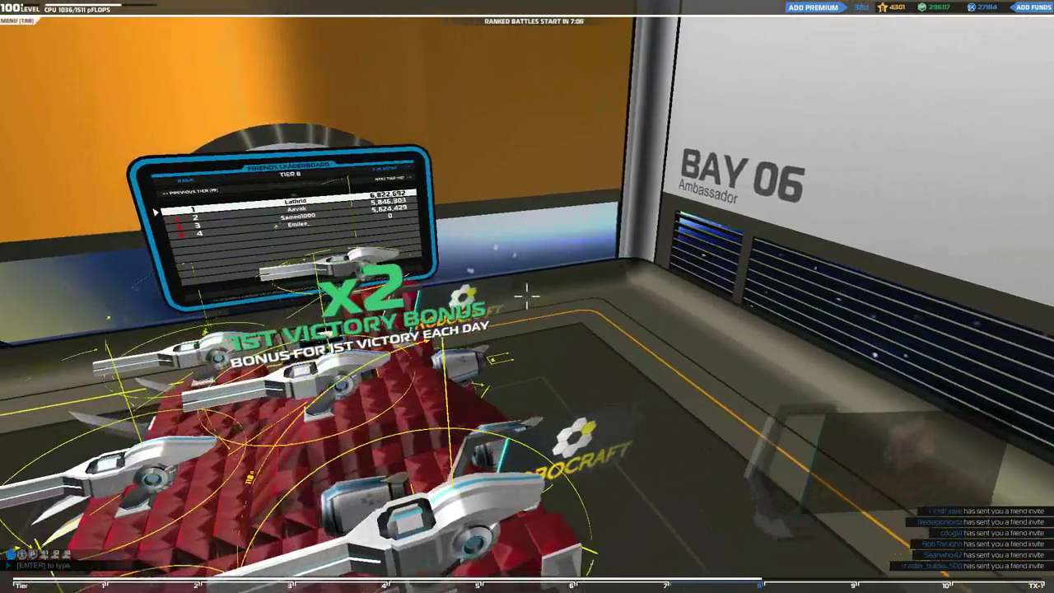
key(g)
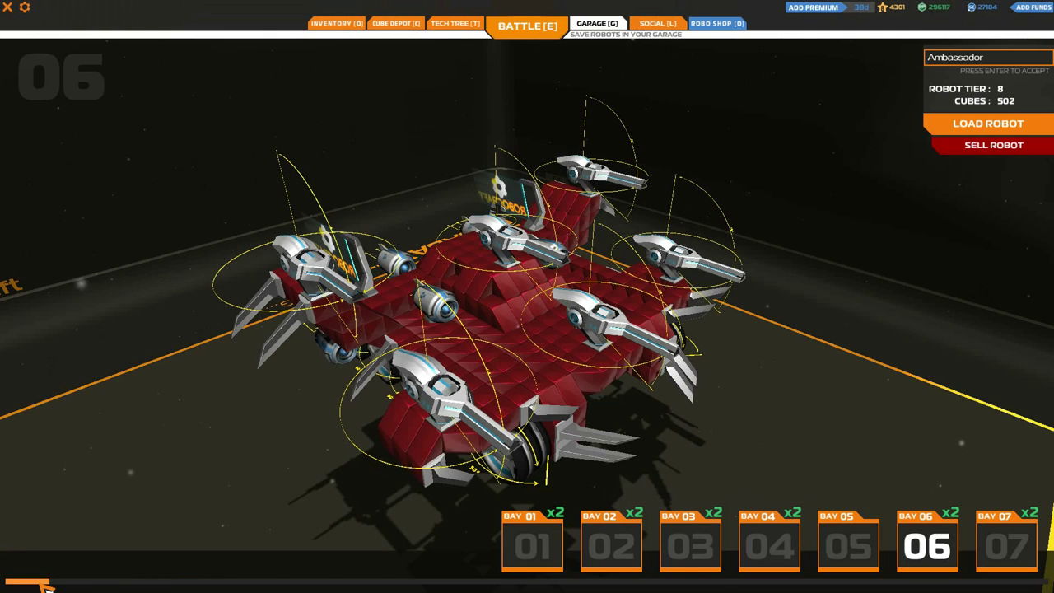
scroll(46, 584, down, 3)
Preview the robot stored in bay 11, then return to the red robot in bay 06.
drag(412, 370, 663, 333)
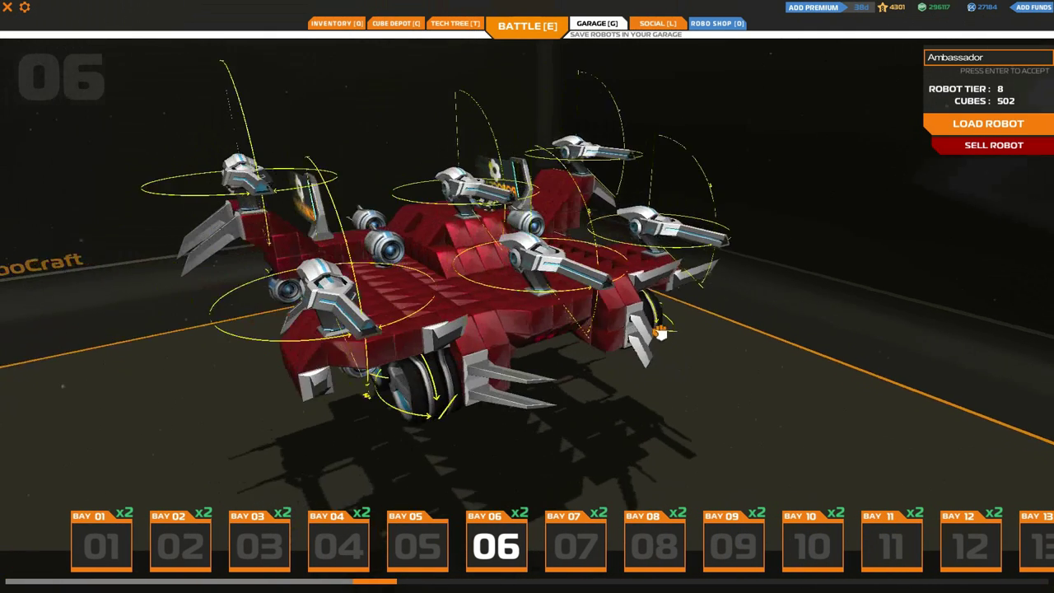
click(915, 539)
mouse_move(494, 395)
mouse_down()
mouse_move(627, 383)
mouse_move(451, 341)
mouse_up()
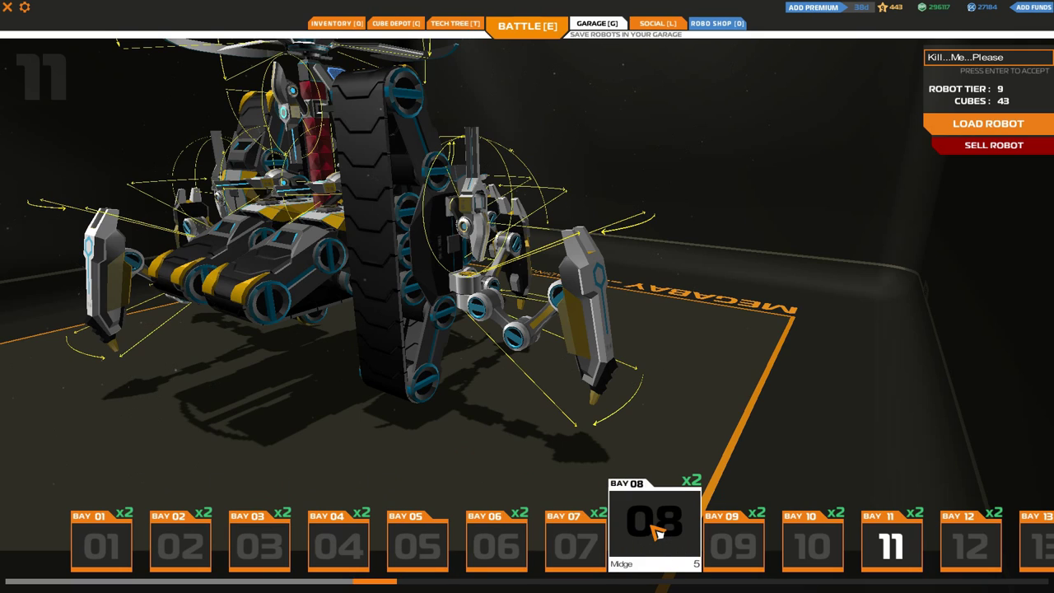
click(496, 539)
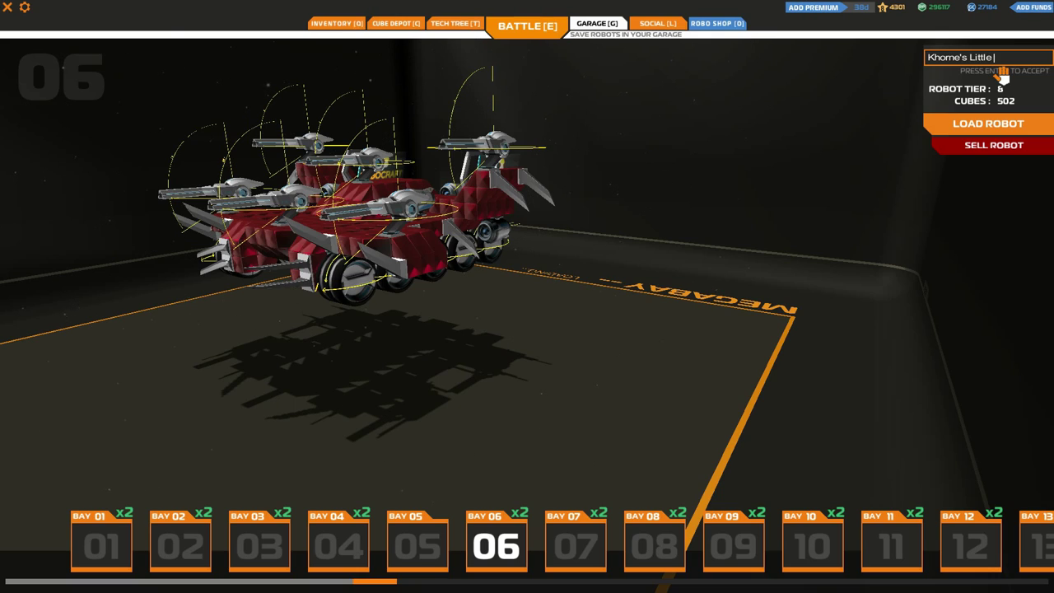
Load the red bay 06 robot and circle the camera around it.
click(944, 126)
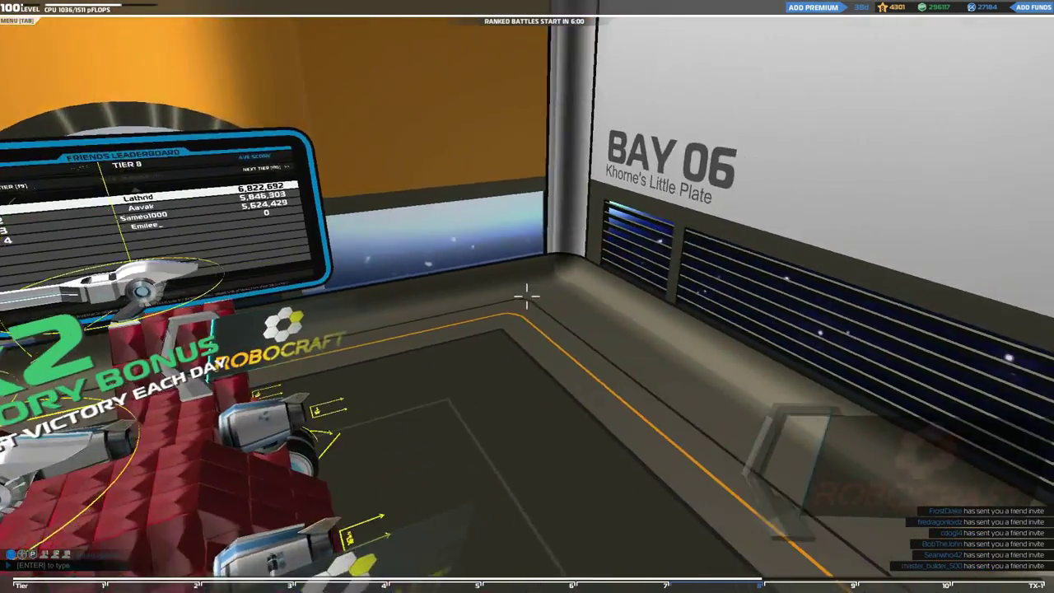
key(w)
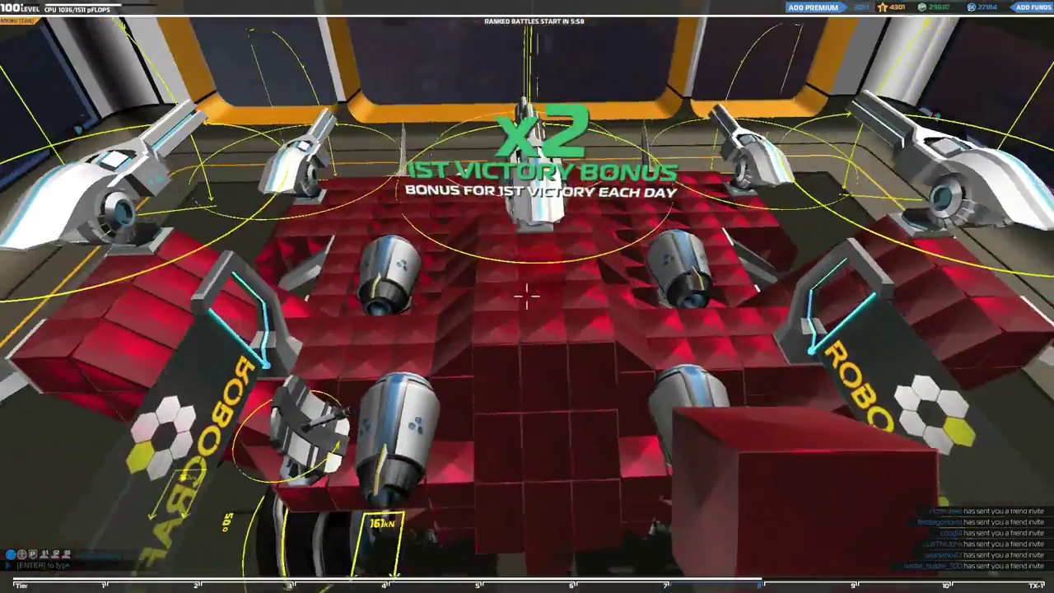
key(s)
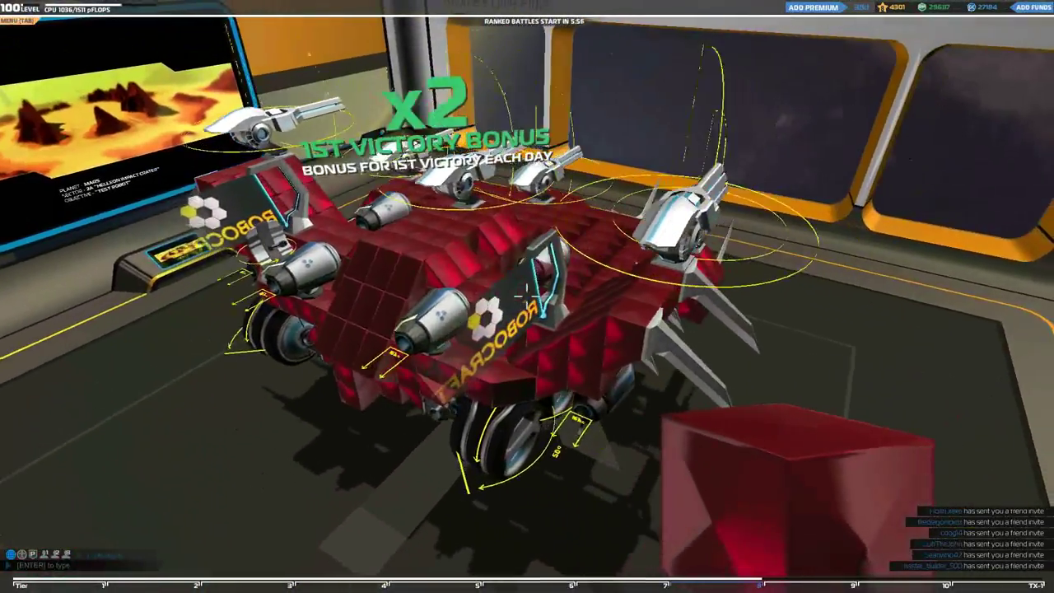
key(a)
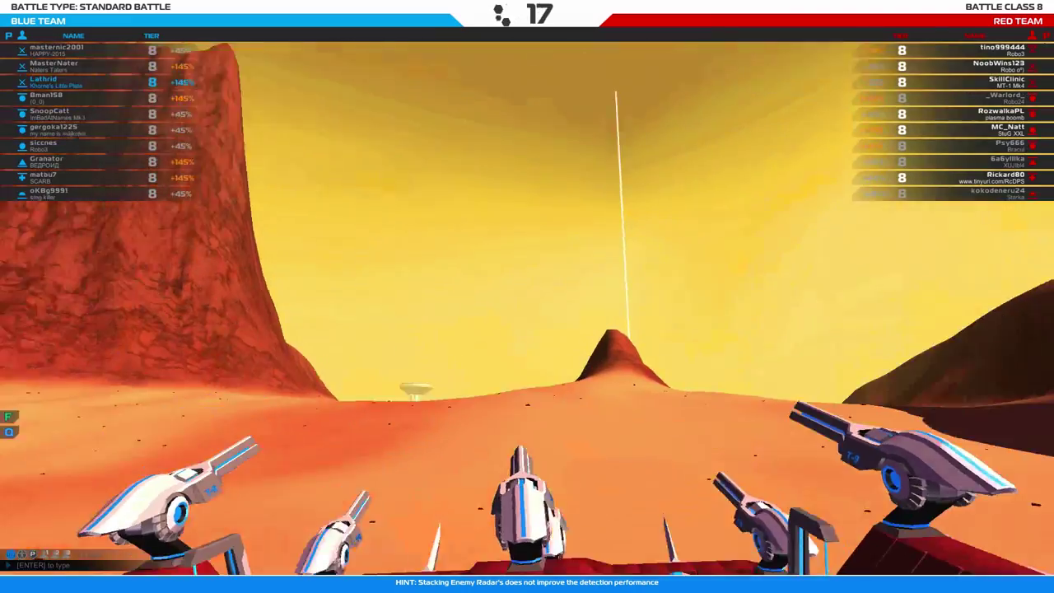
Look up toward the sky as the Mars battle gets underway.
drag(527, 296, 527, 165)
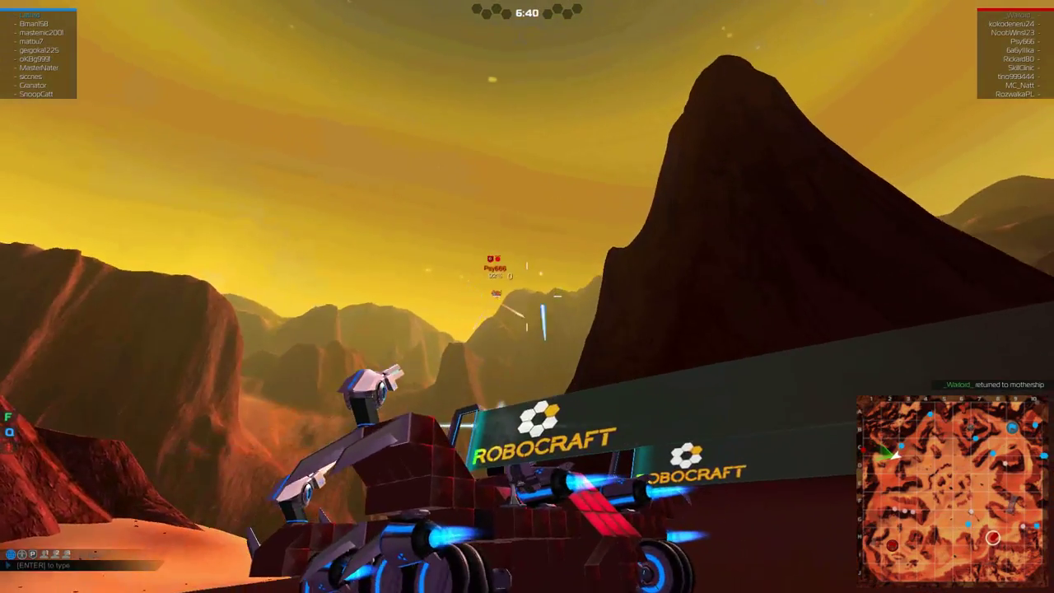
Fire the SMGs repeatedly at the enemy robot from the ridge.
click(527, 297)
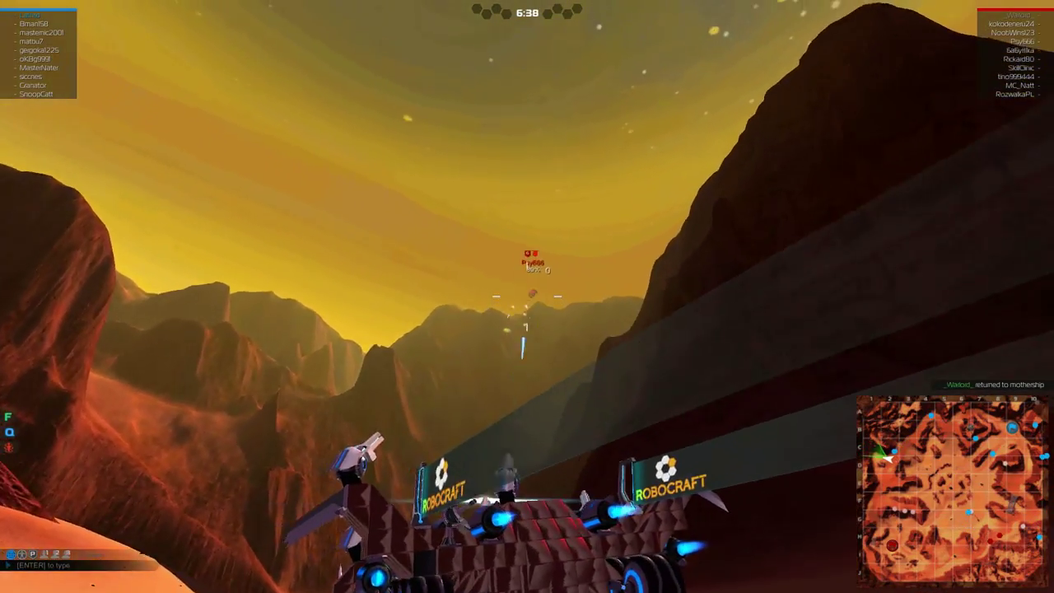
click(527, 296)
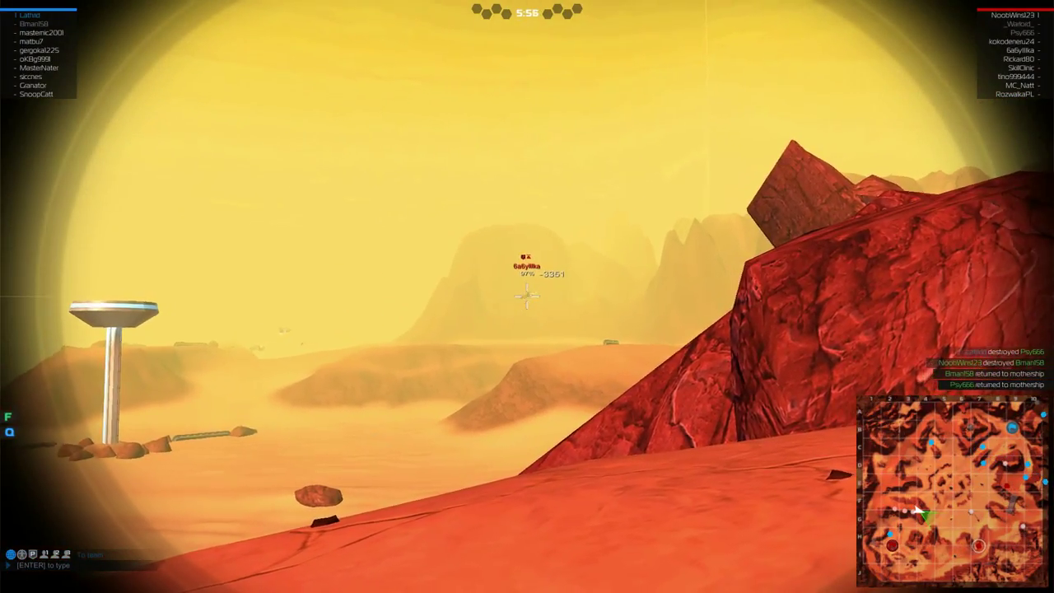
Shoot the distant enemy, then drive across the sand toward the tower chasing it.
click(526, 300)
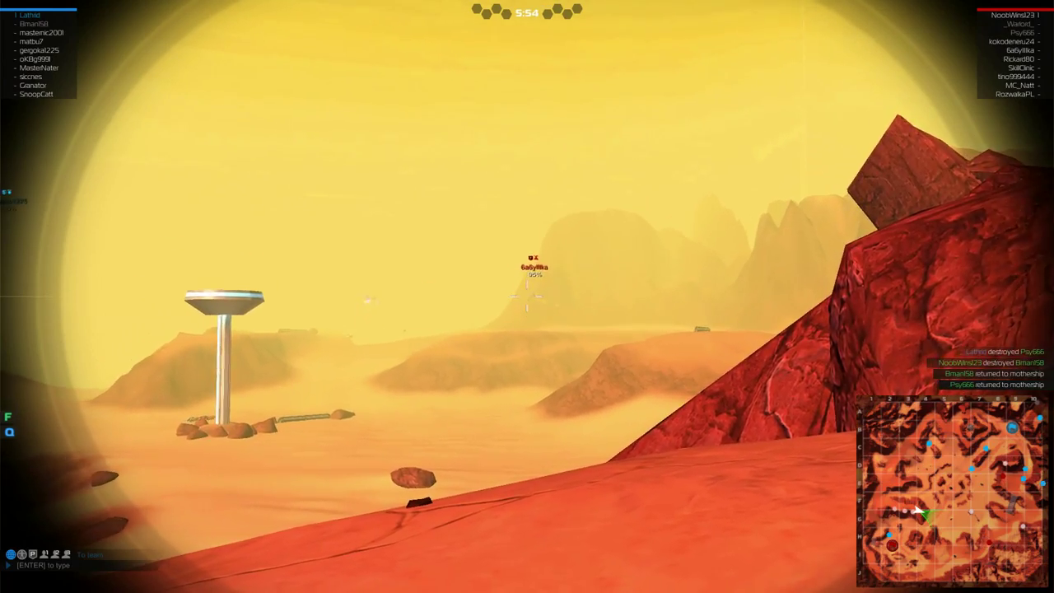
right_click(526, 301)
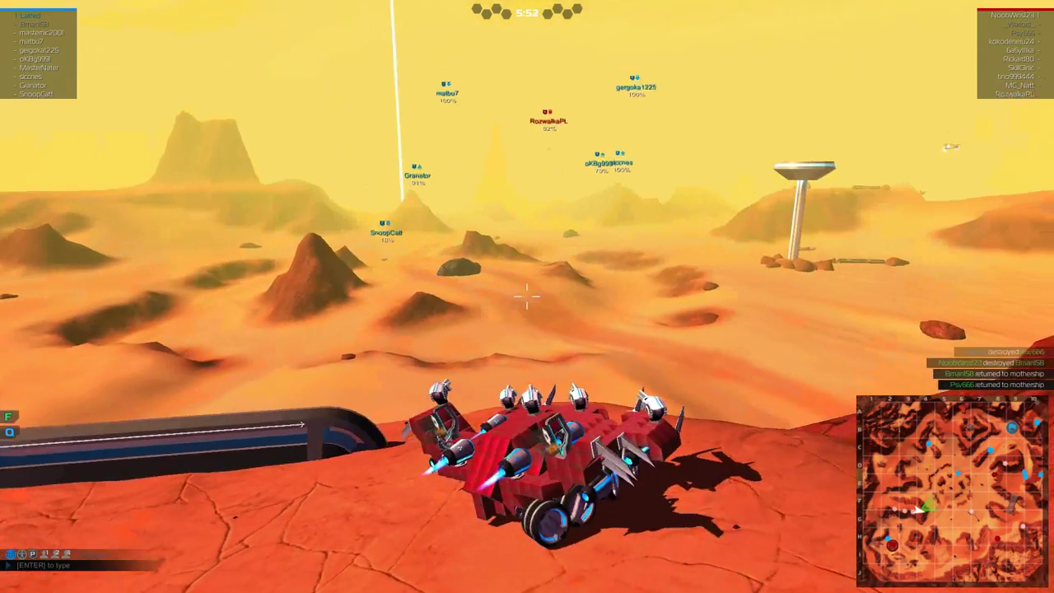
key(w)
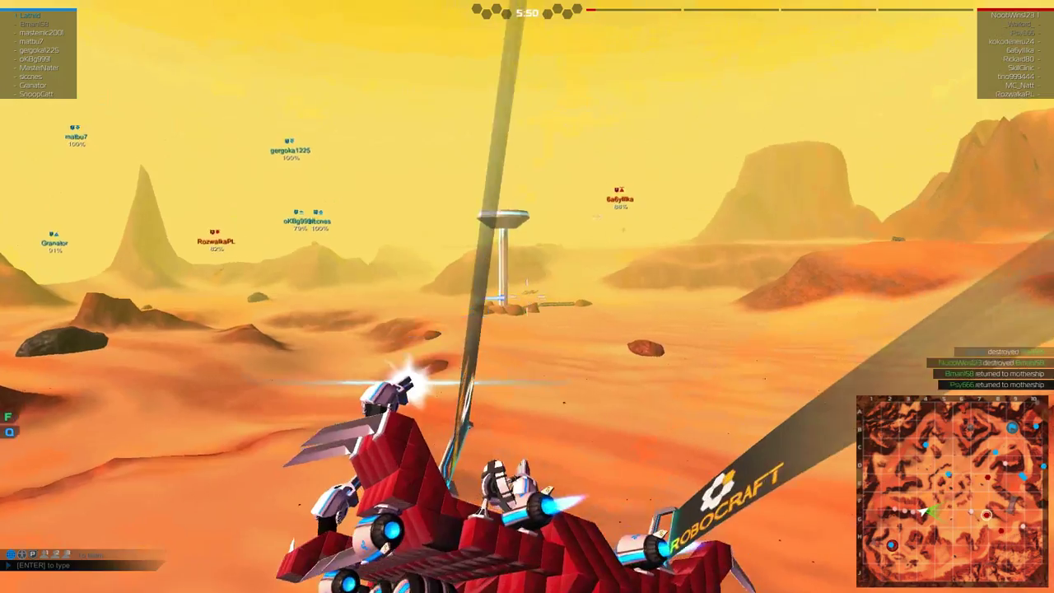
key(w)
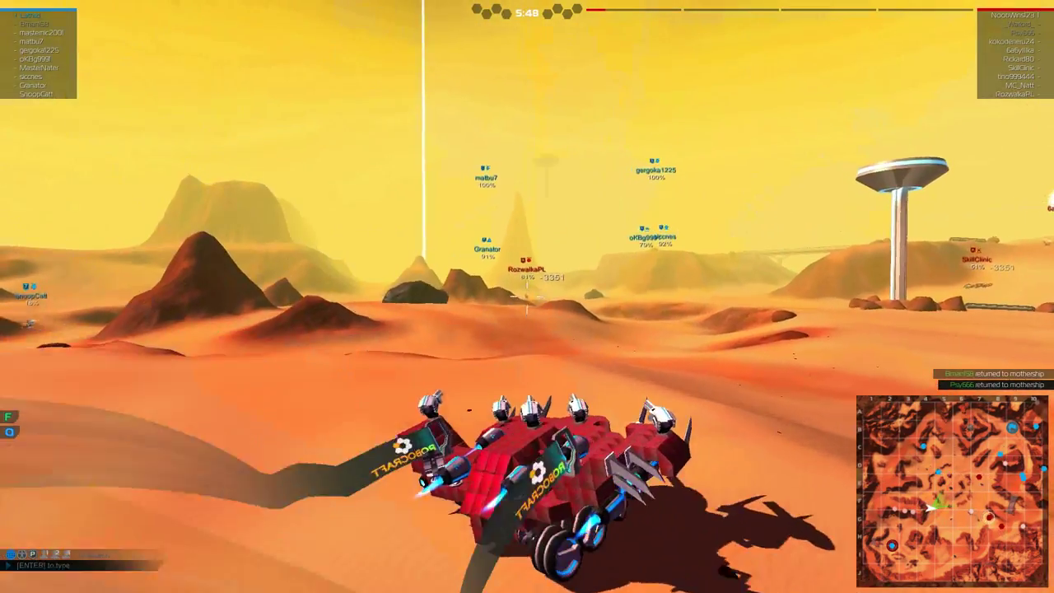
key(d)
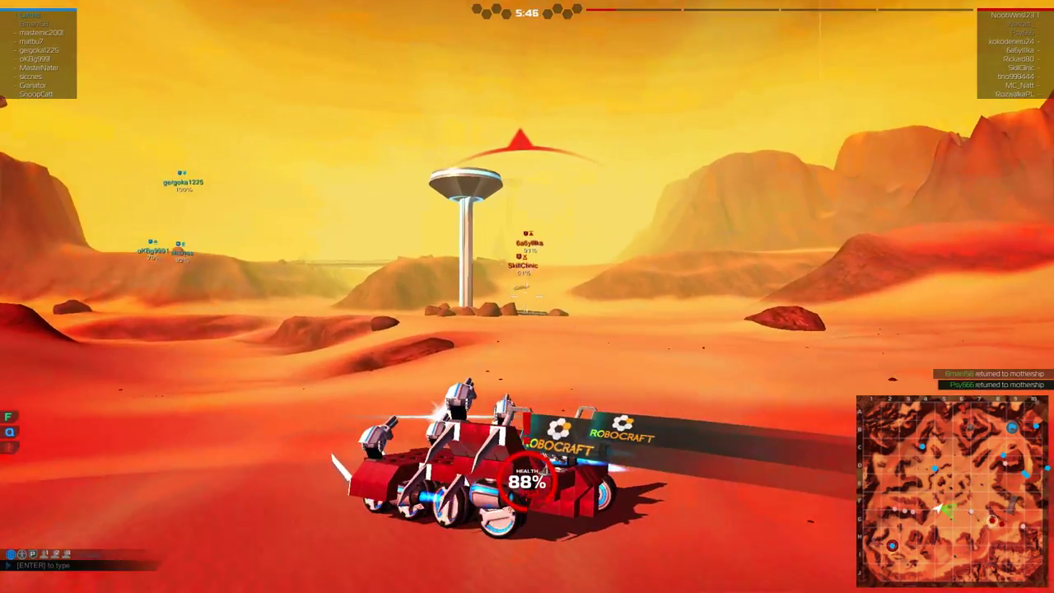
key(w)
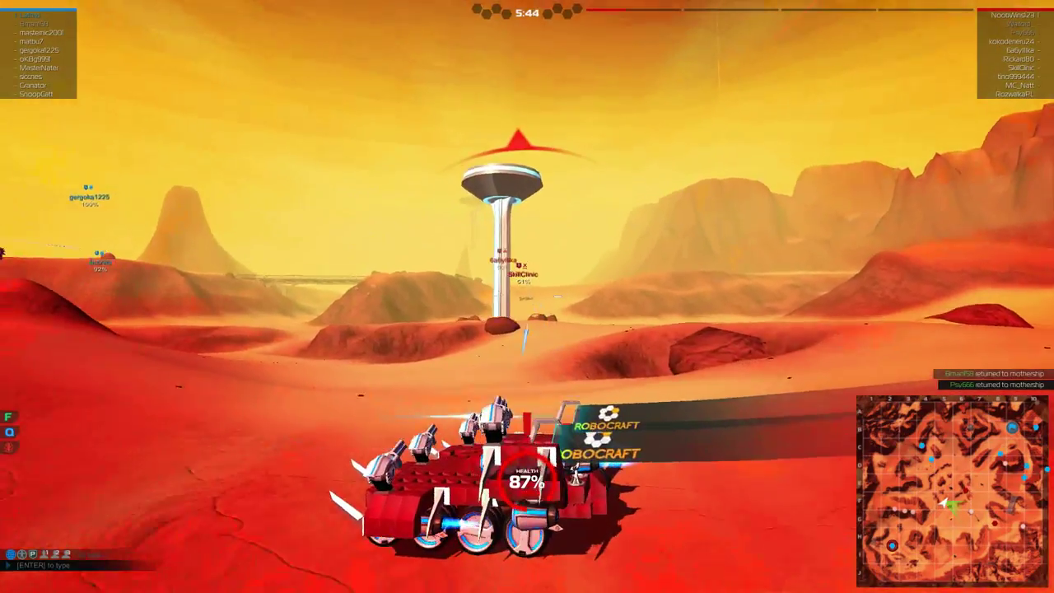
key(w)
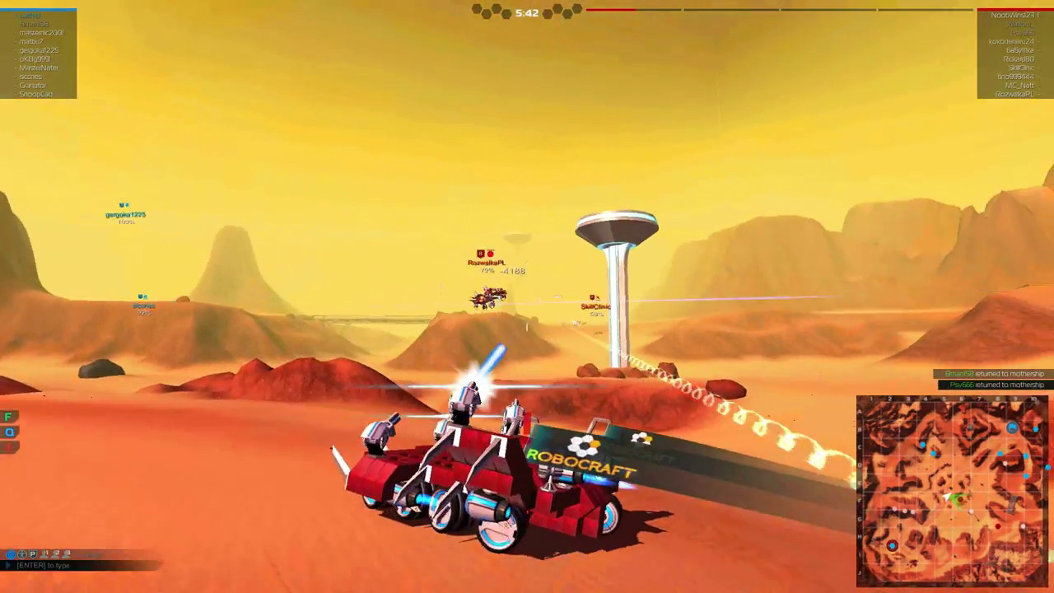
key(w)
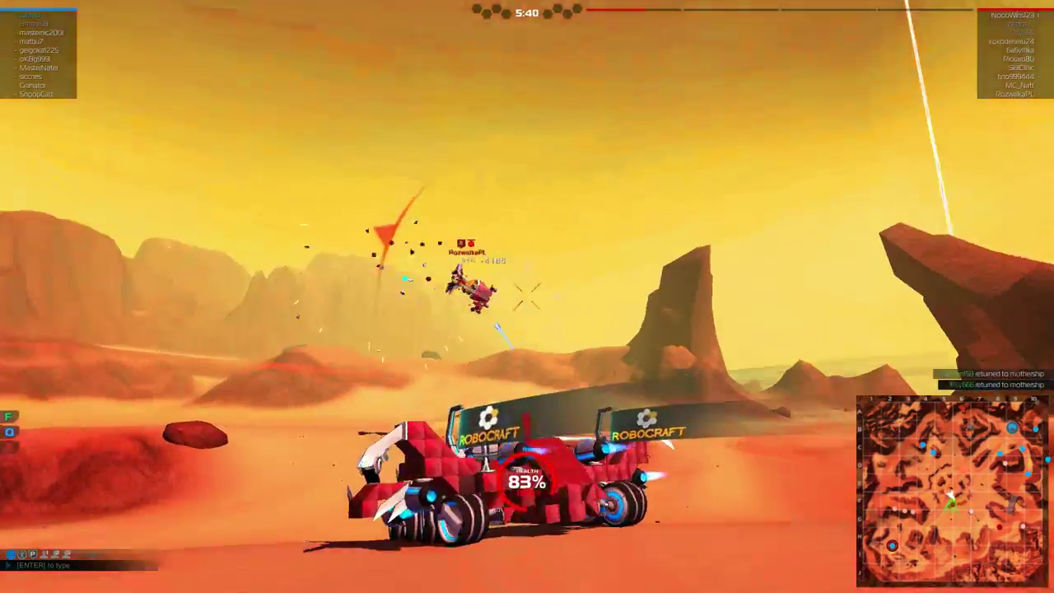
key(w)
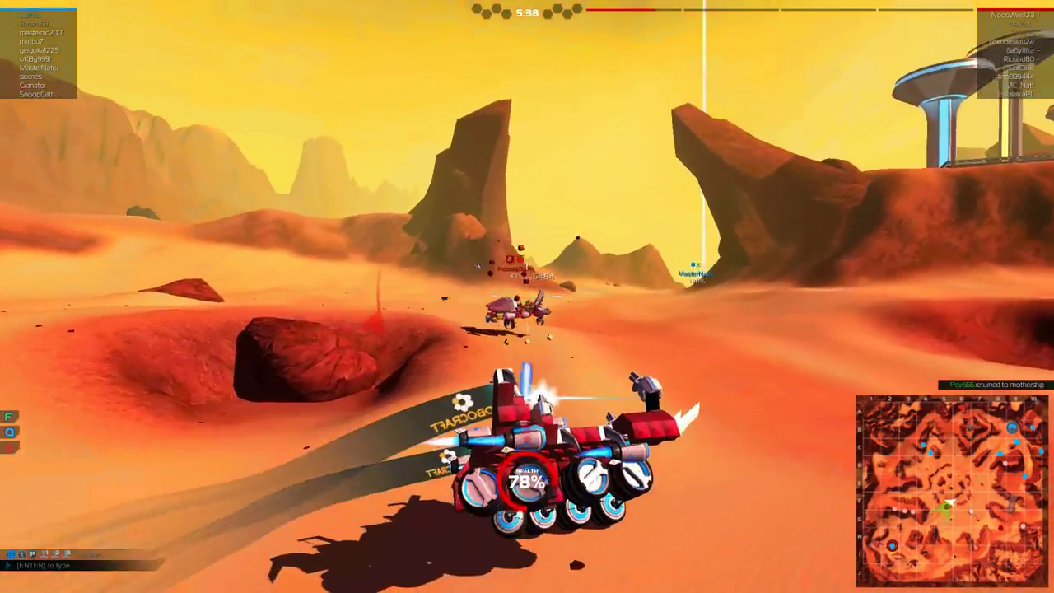
key(w)
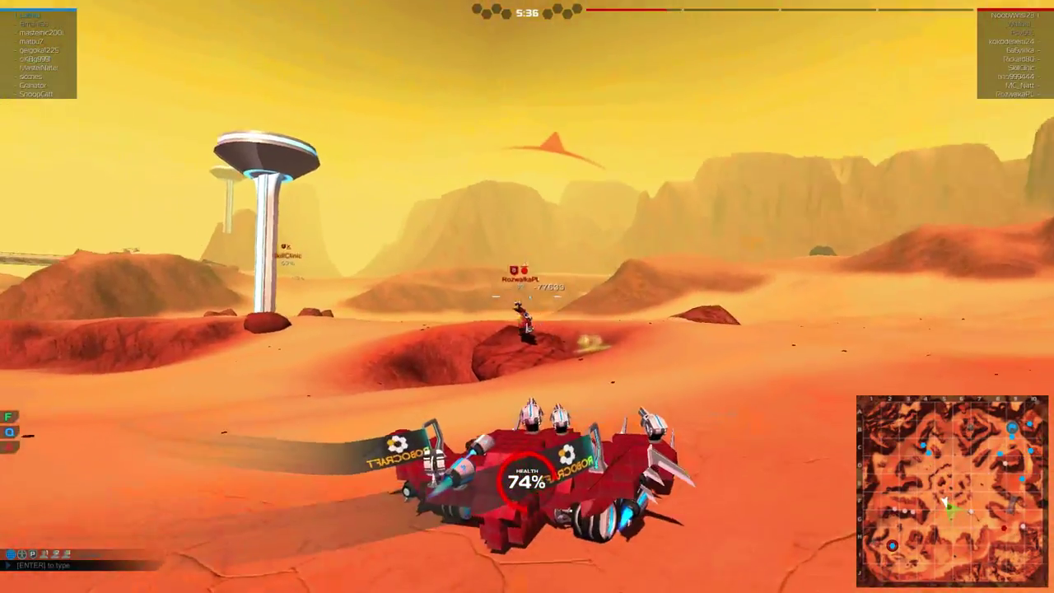
key(w)
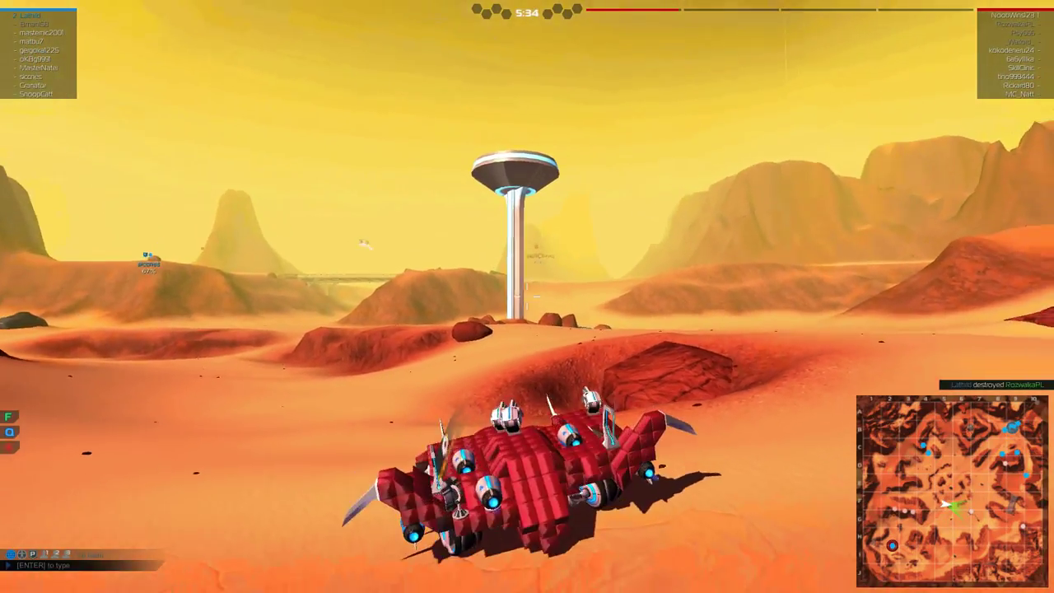
Drive around the tower mountain under enemy fire, looking for the next target.
key(w)
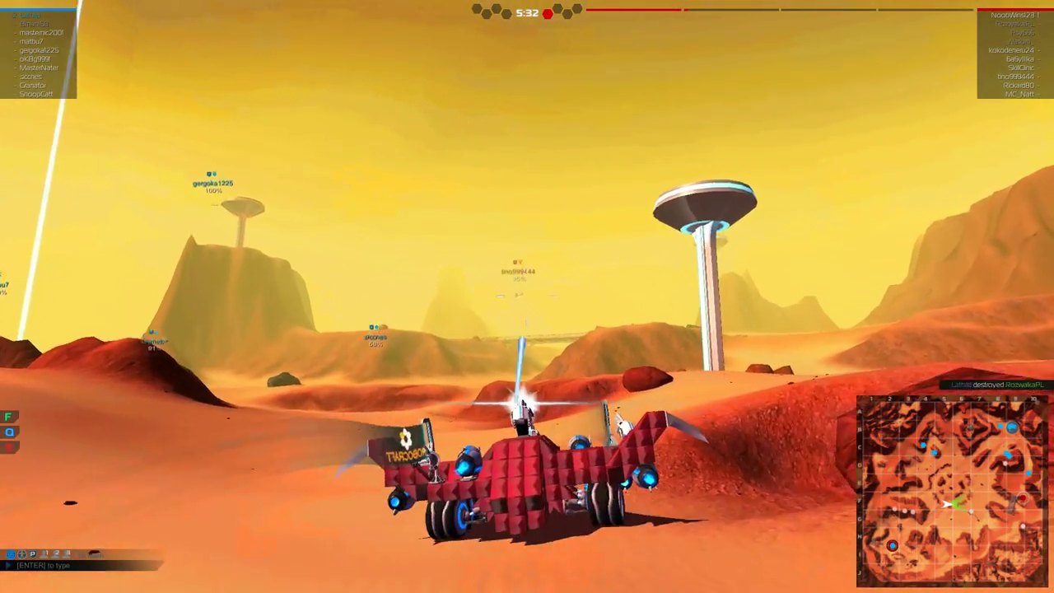
key(w)
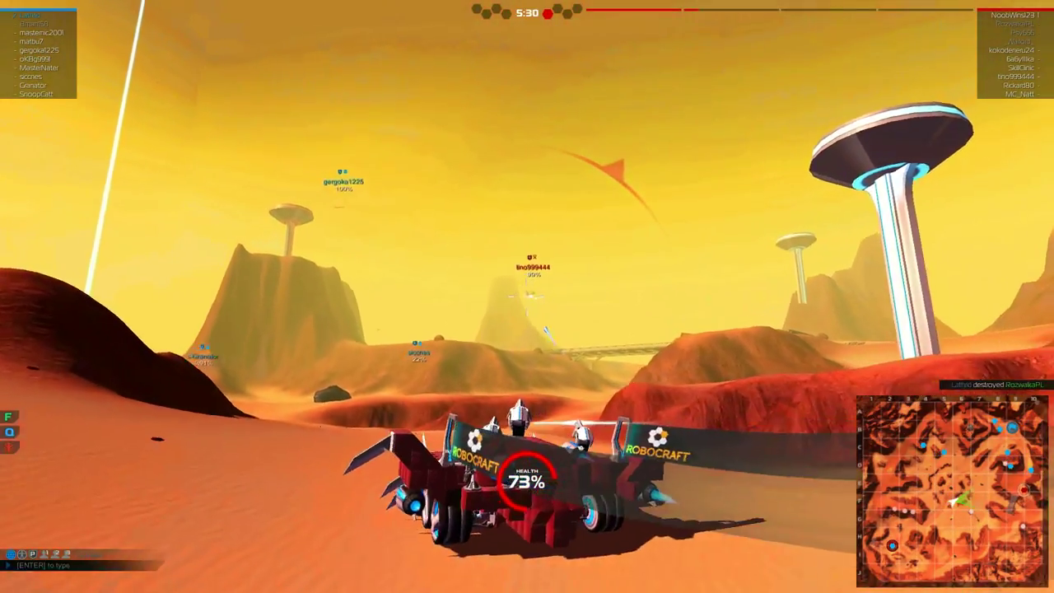
key(w)
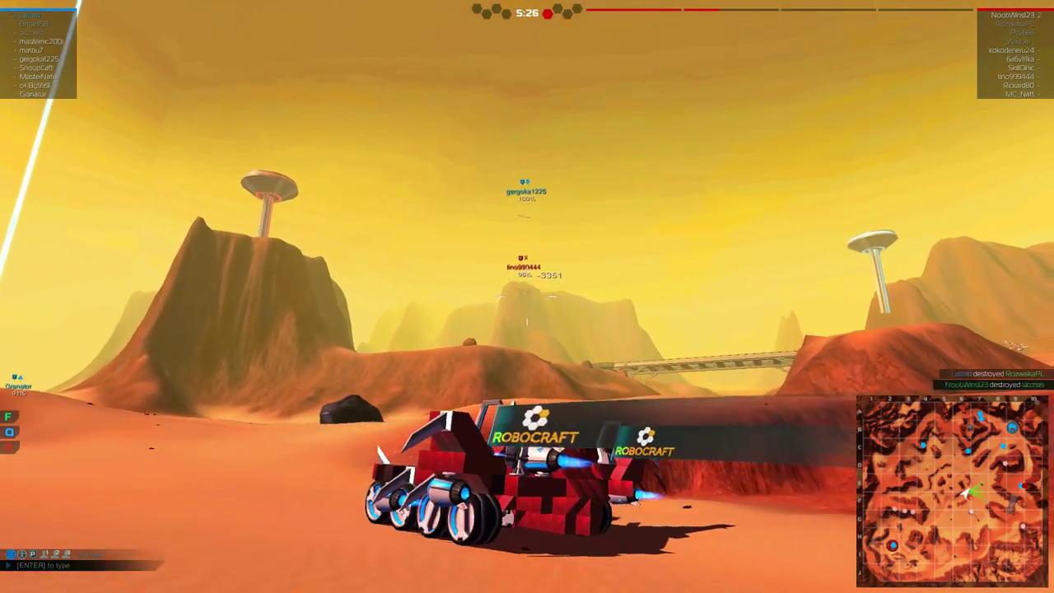
key(w)
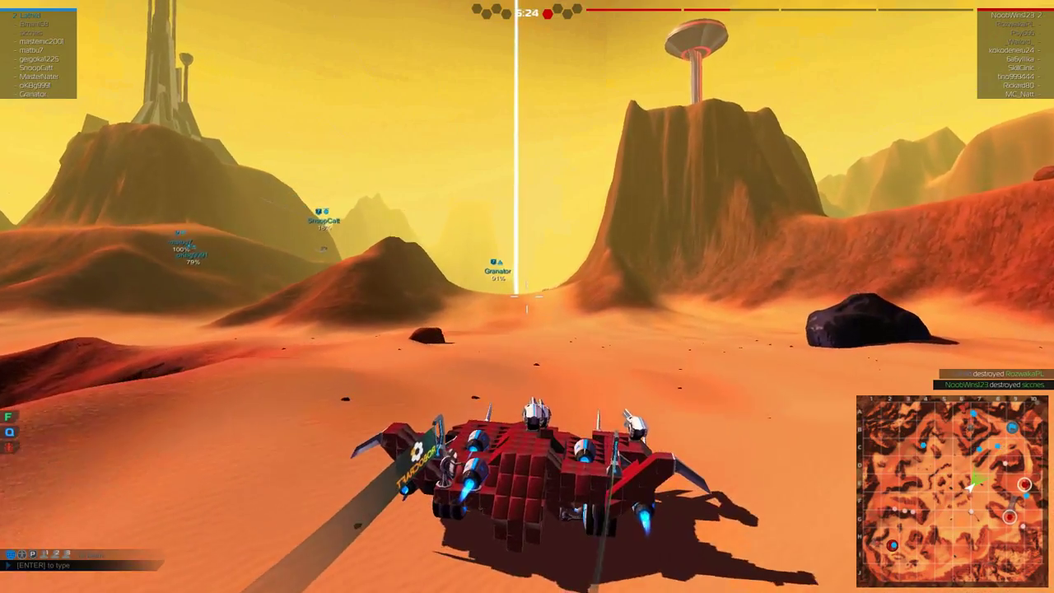
key(w)
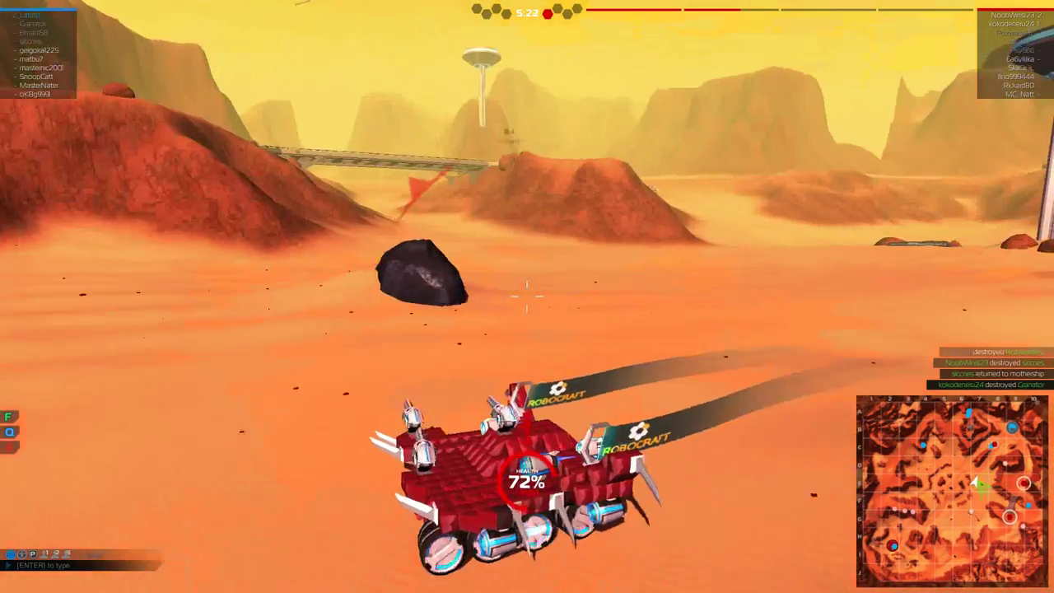
key(w)
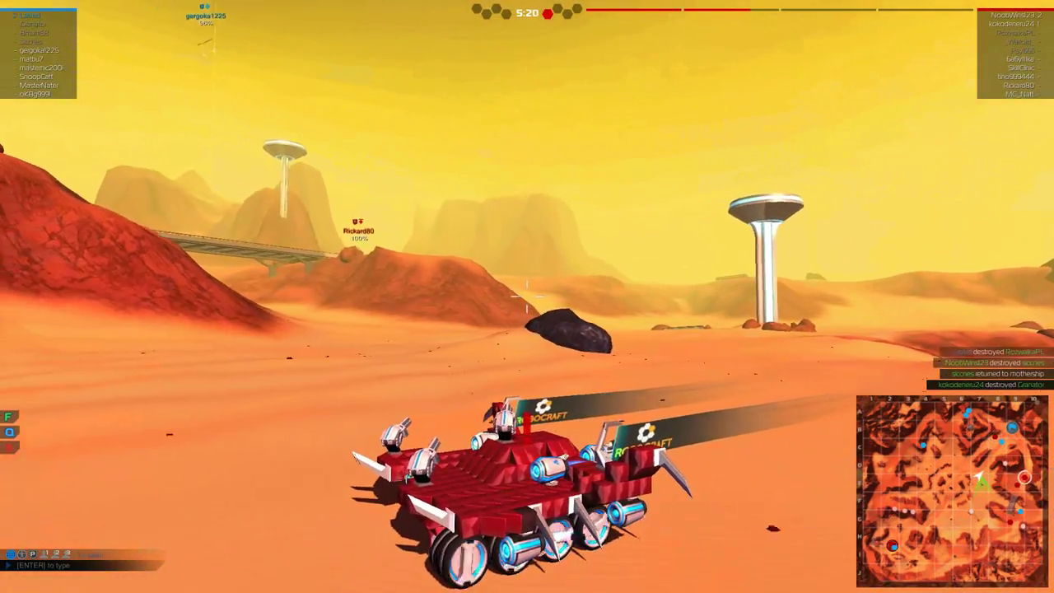
key(w)
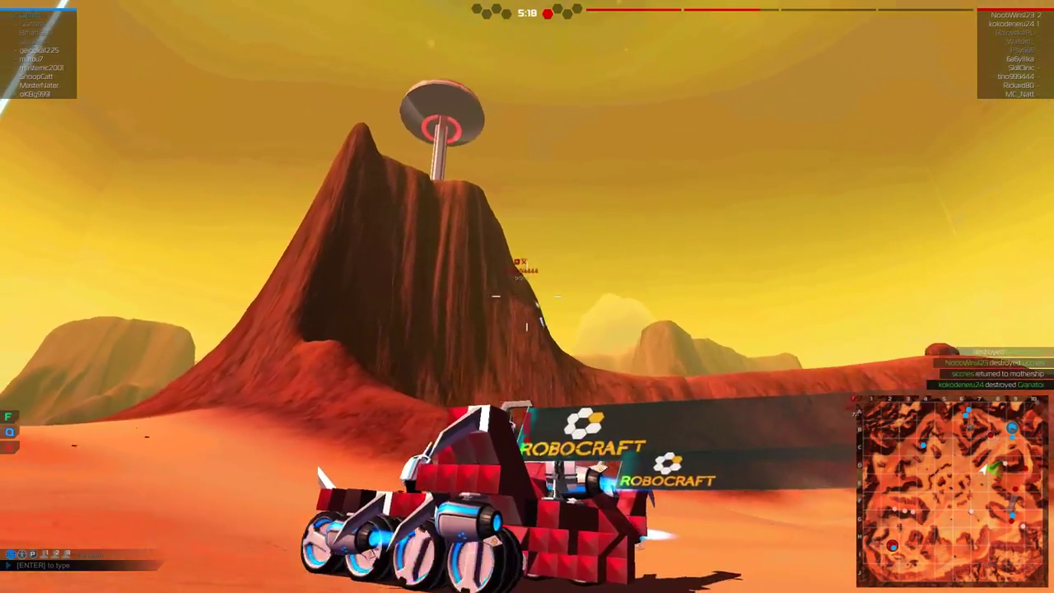
key(w)
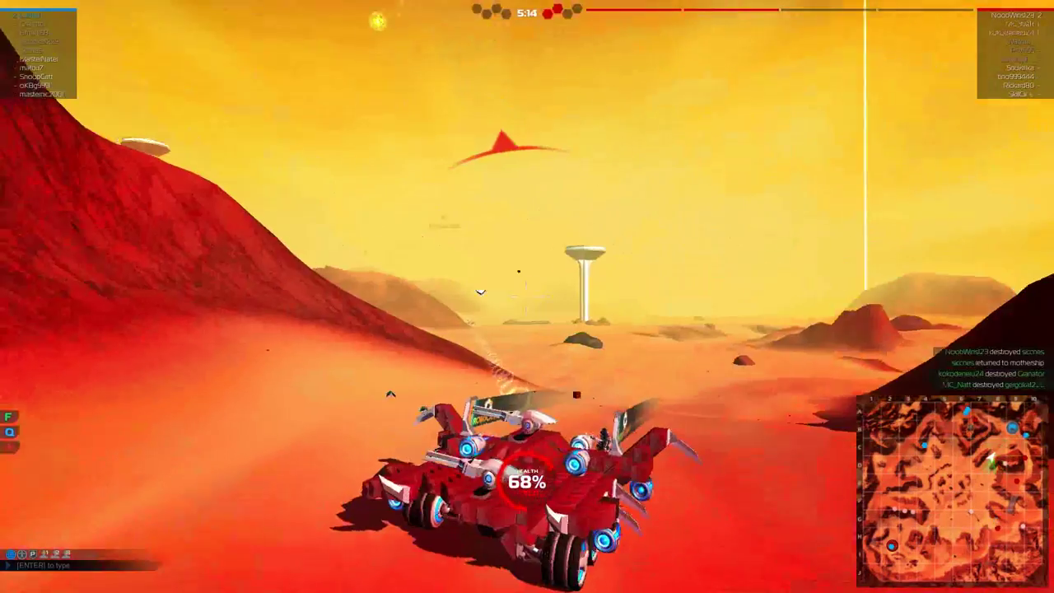
key(w)
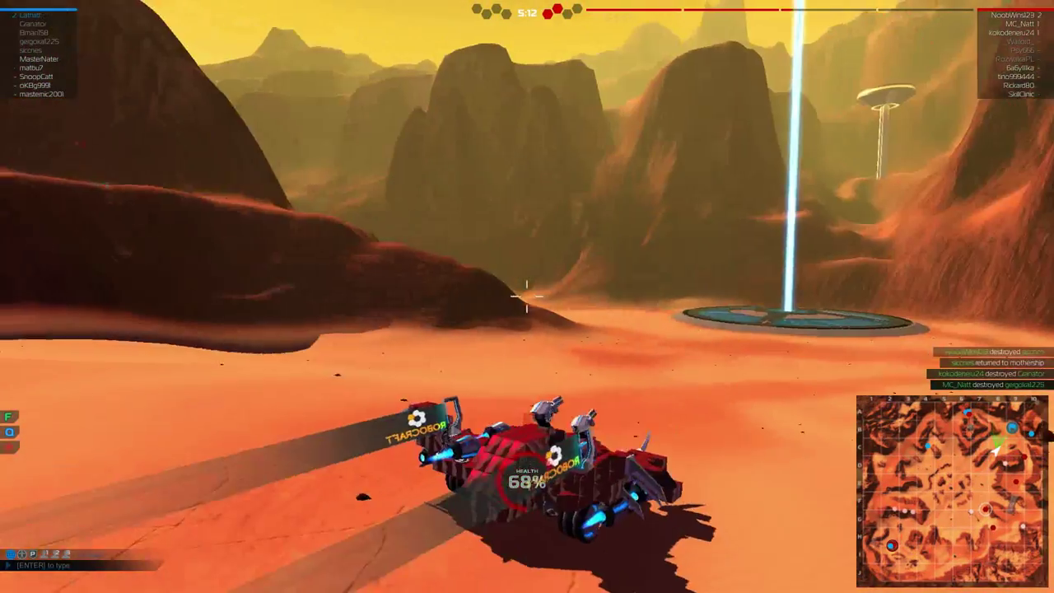
key(w)
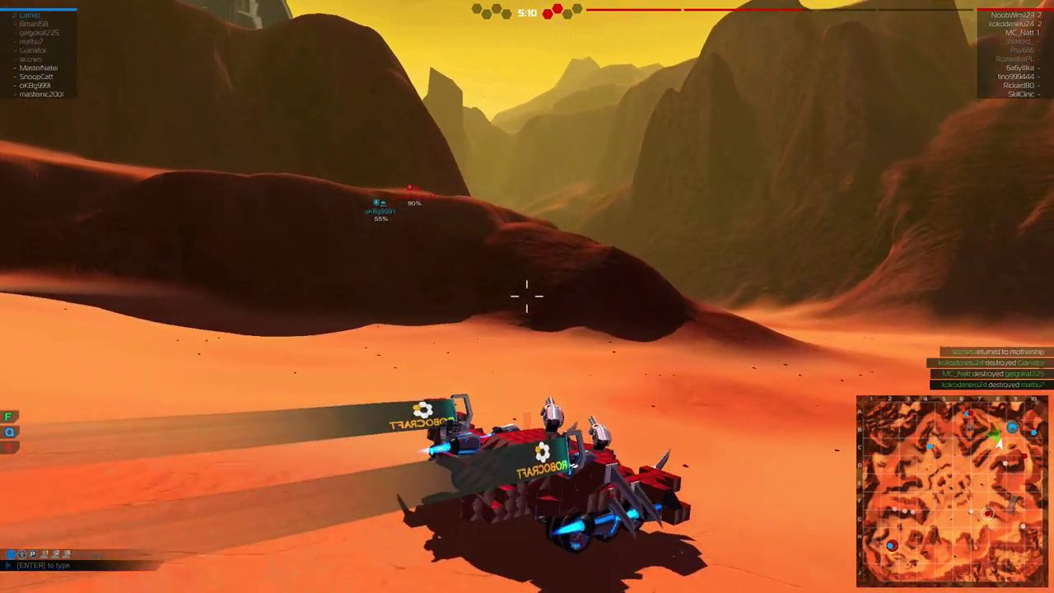
Drive through the canyon, fly out onto the desert plain and turn left to aim.
key(w)
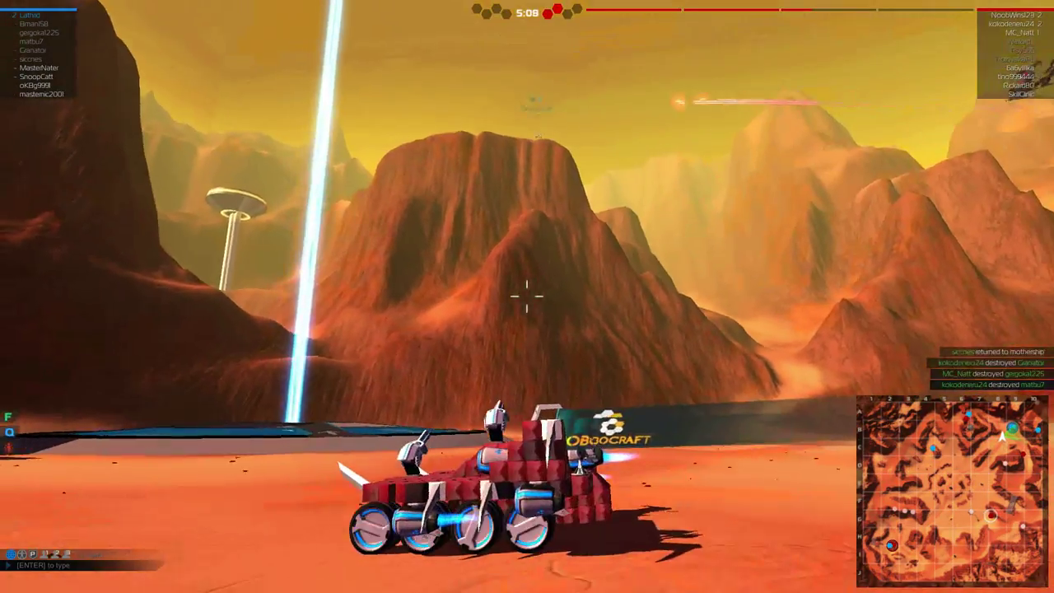
key(w)
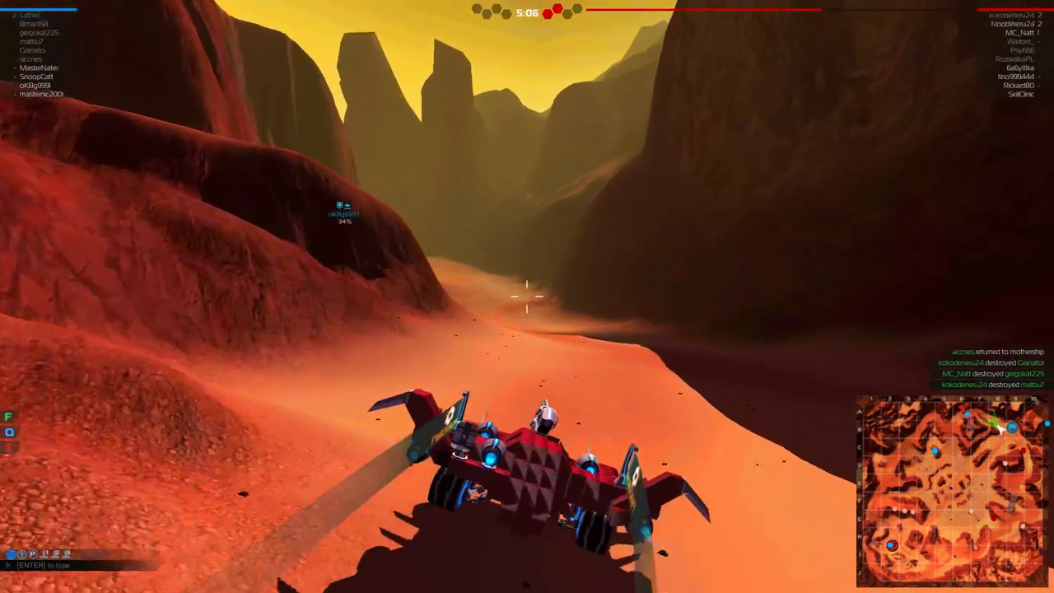
key(w)
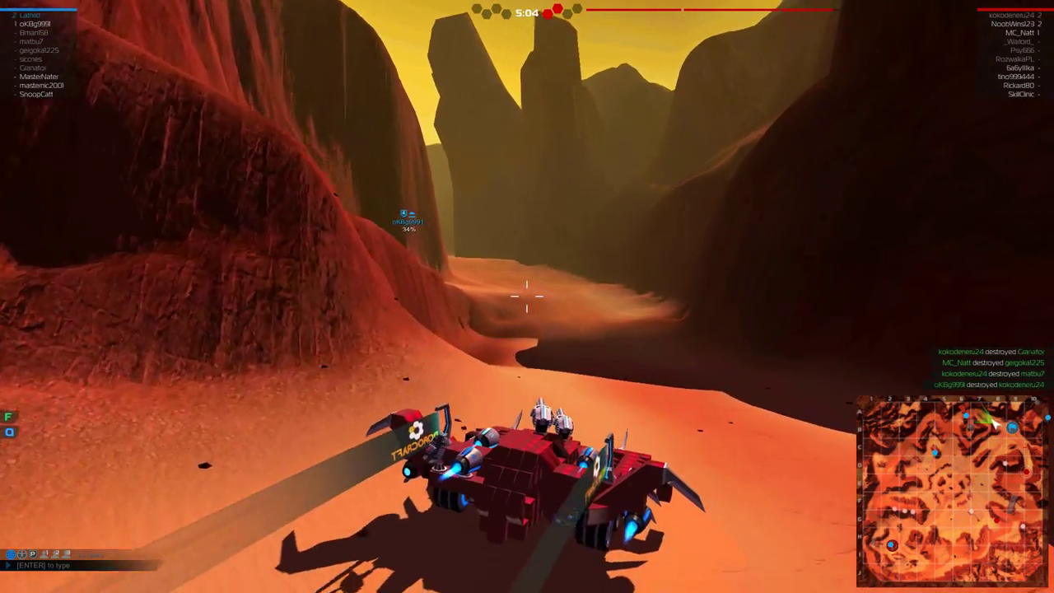
key(w)
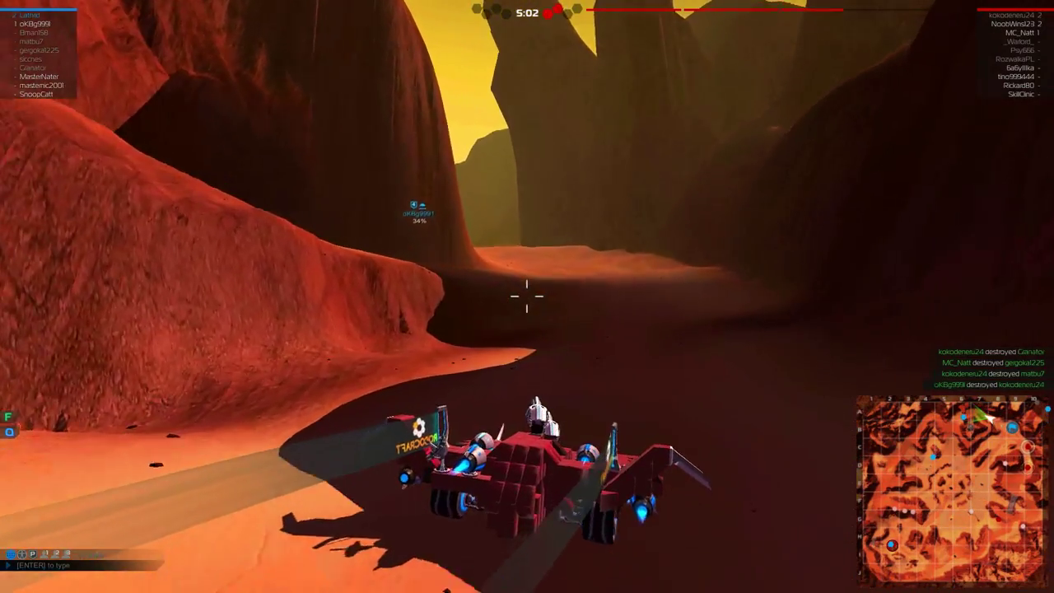
key(w)
key(w)
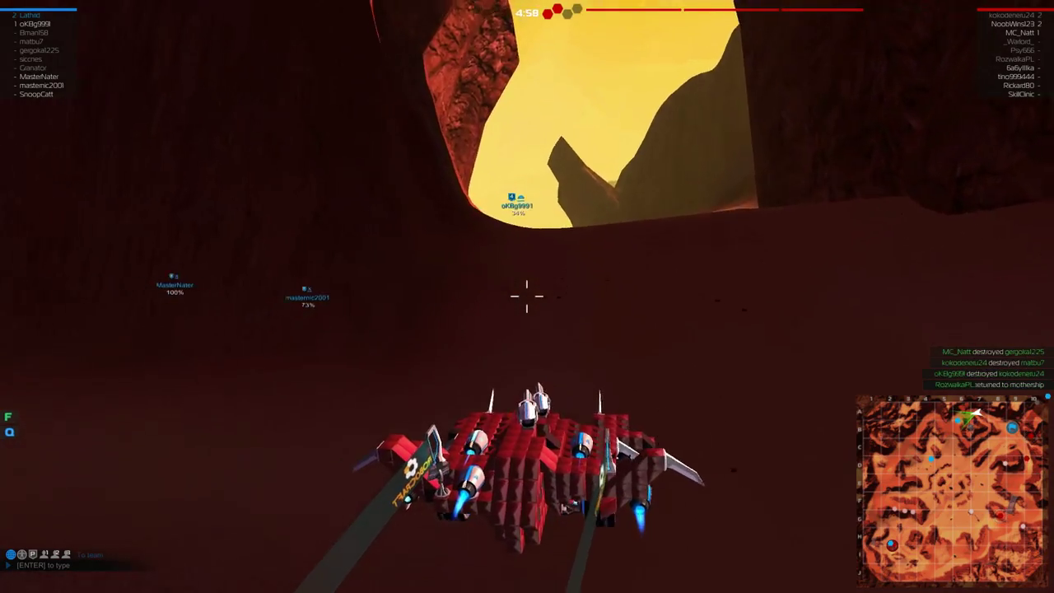
key(w)
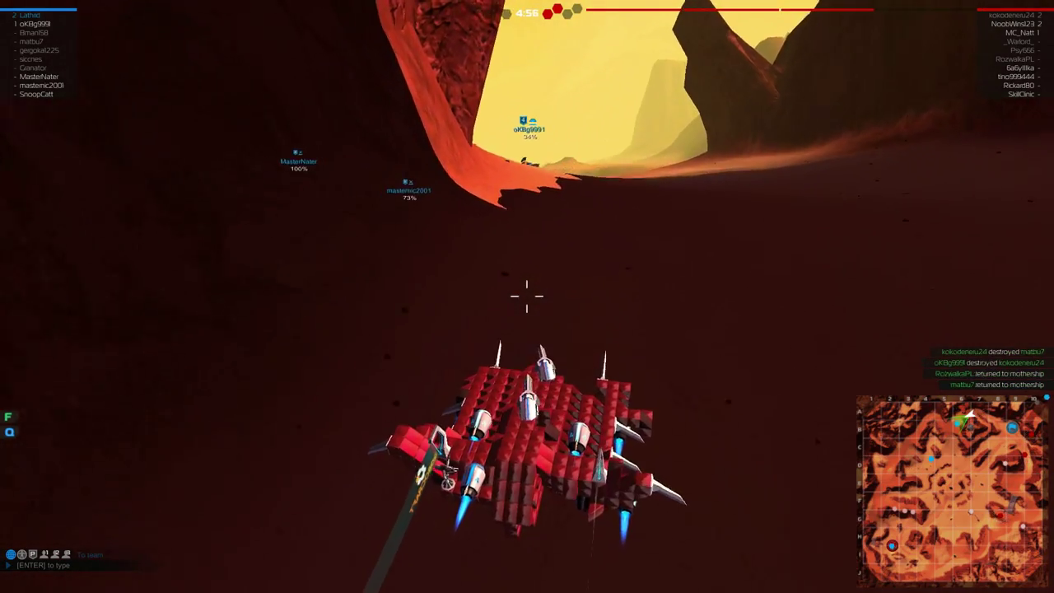
key(w)
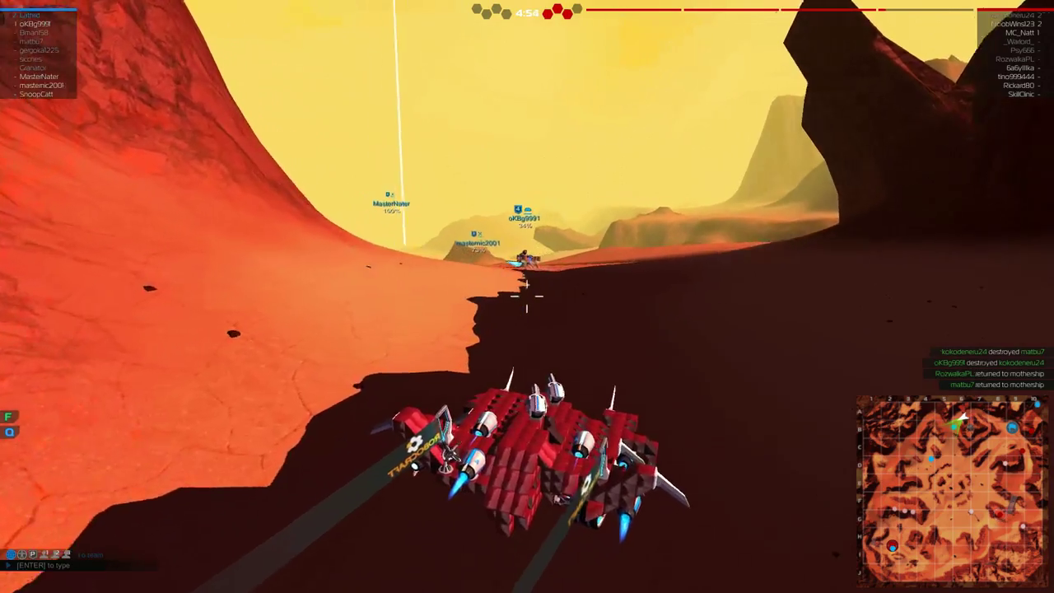
key(w)
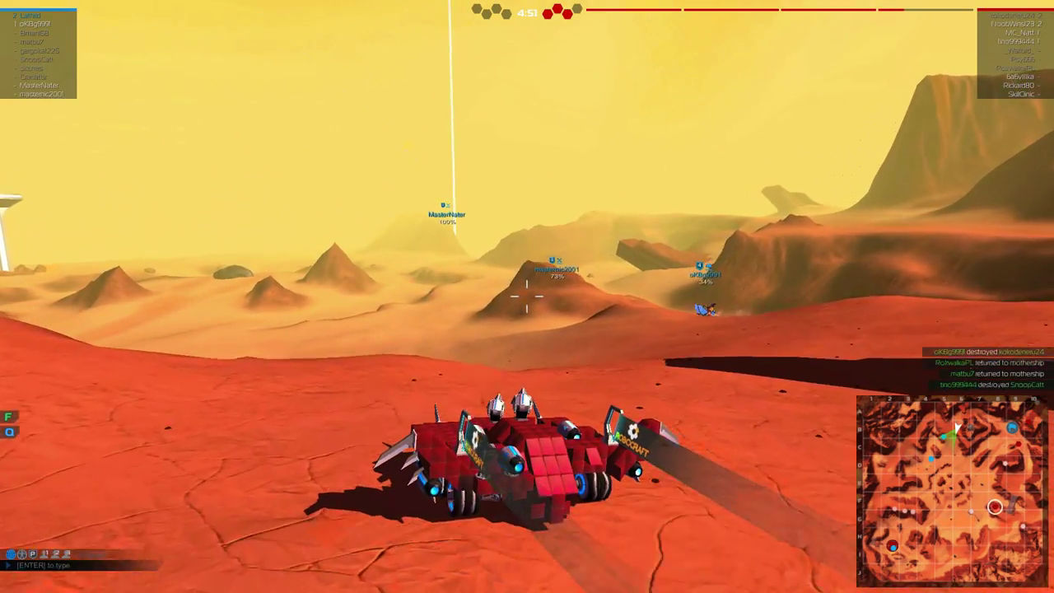
key(a)
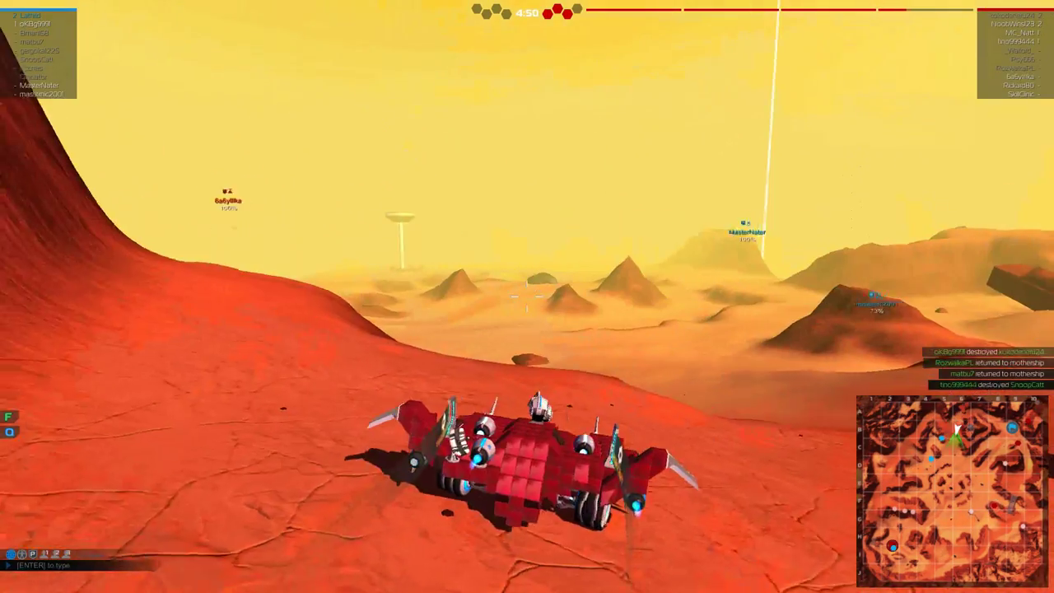
key(a)
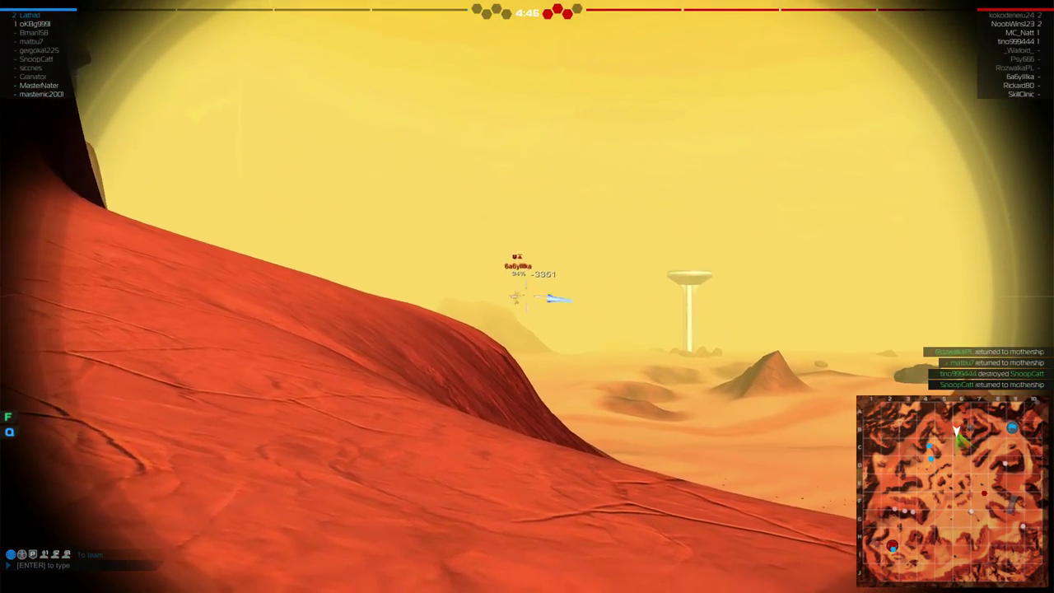
Leave the zoomed view, drive along the hillside and fire at the enemy robot.
right_click(526, 296)
key(w)
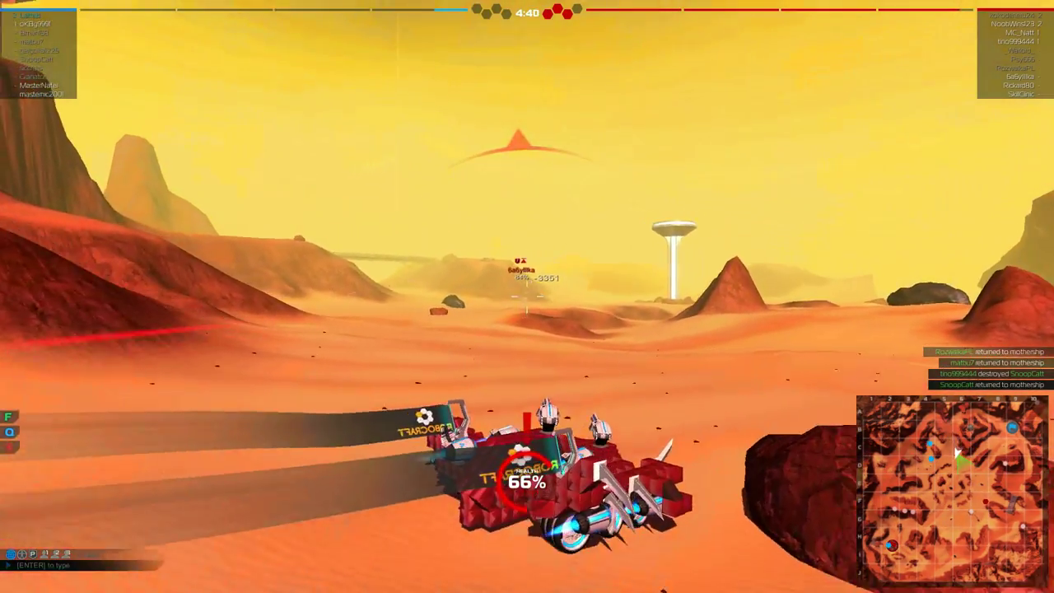
click(526, 313)
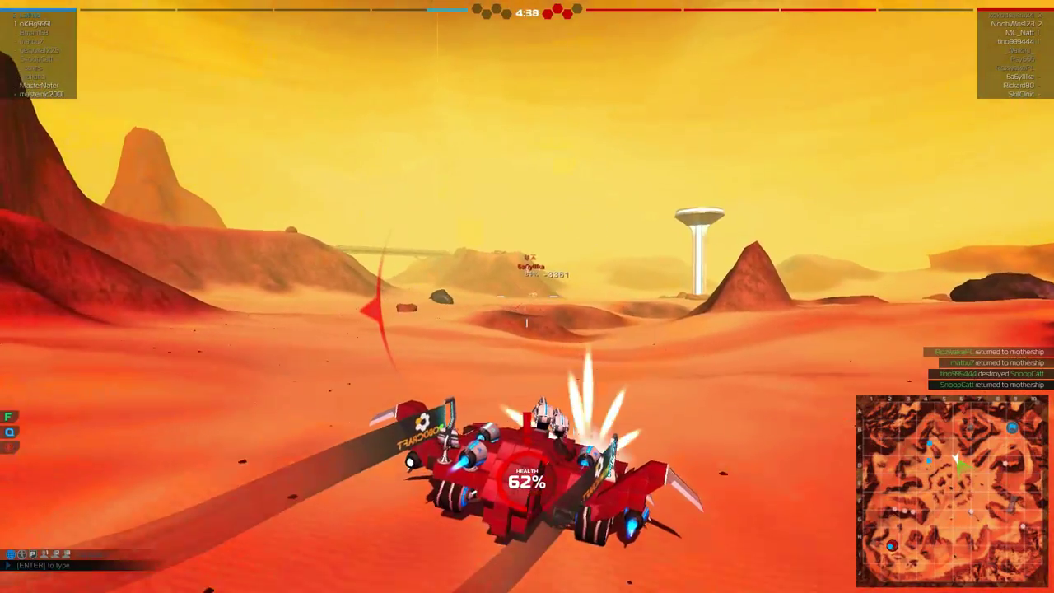
click(527, 321)
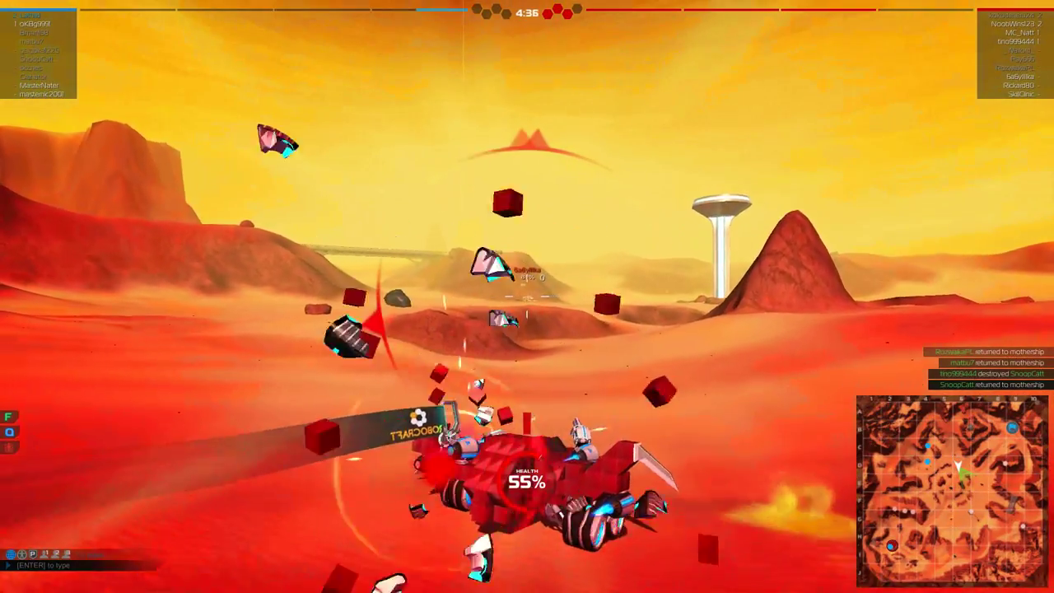
Charge past the red mountain and over the ridge until the robot is wrecked.
key(w)
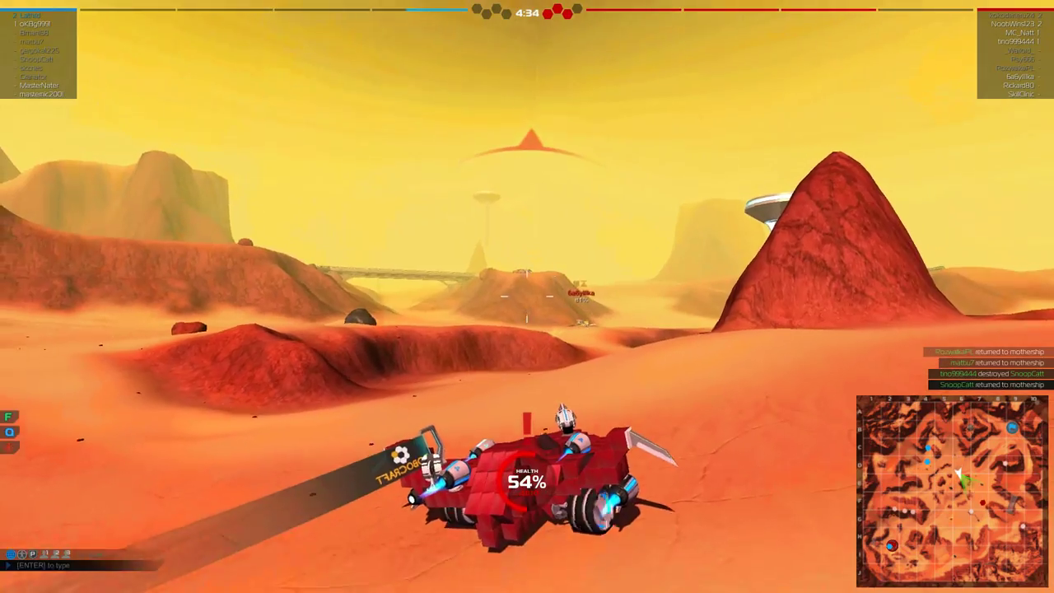
key(w)
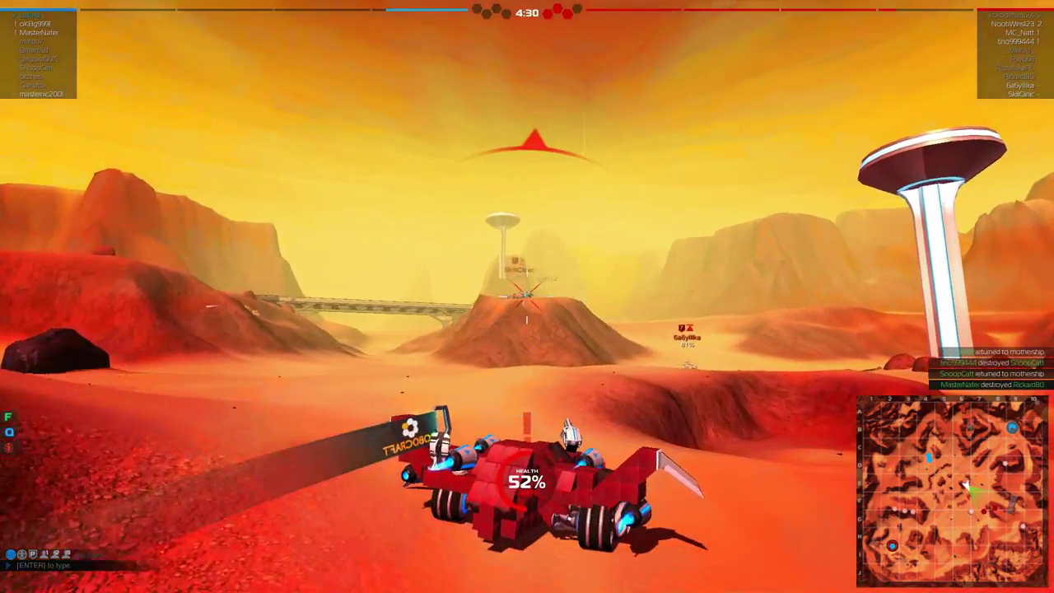
key(w)
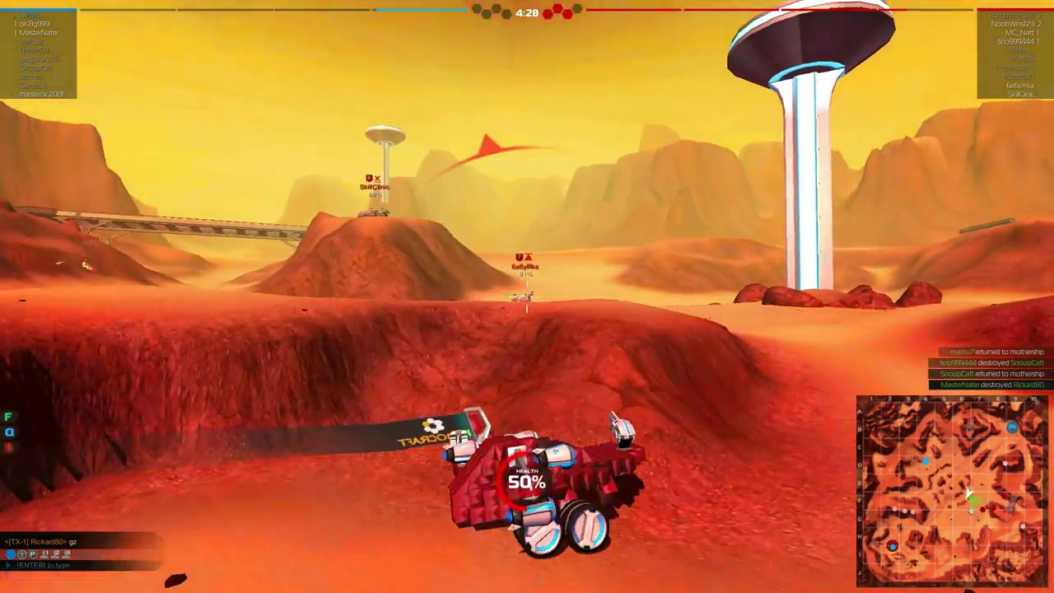
key(w)
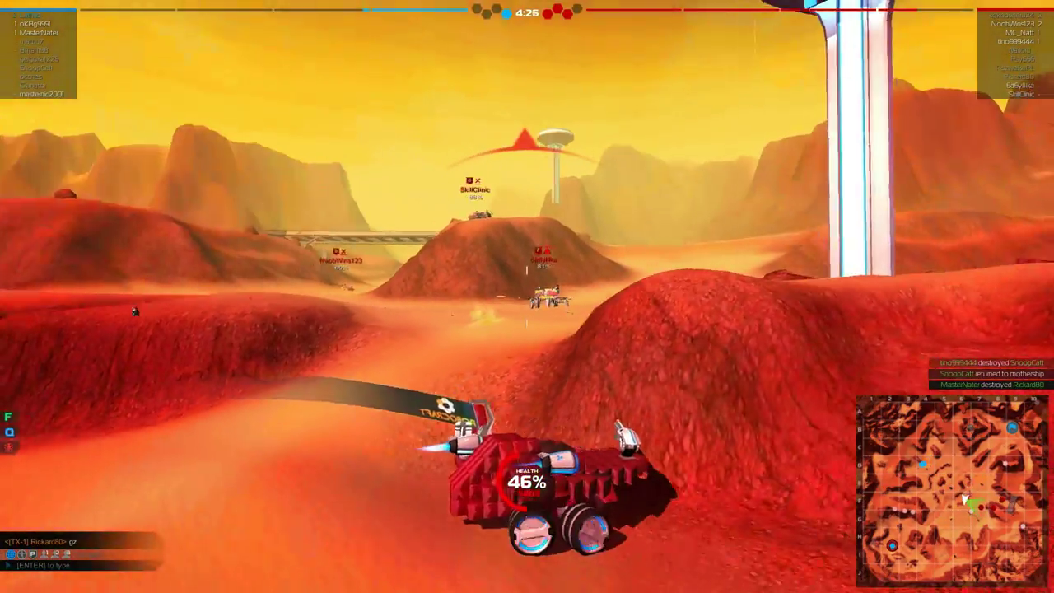
key(w)
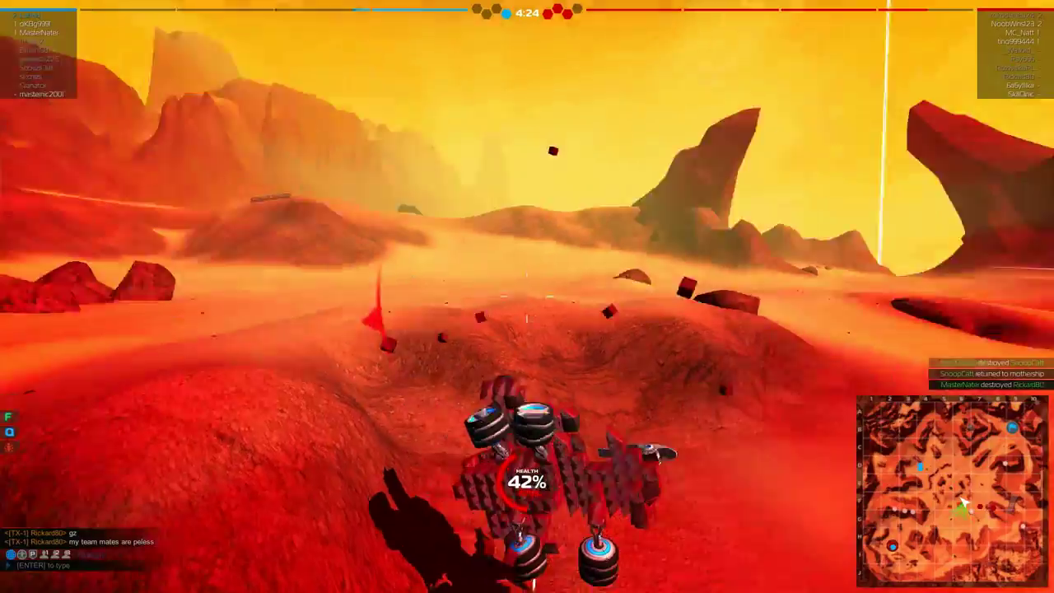
key(w)
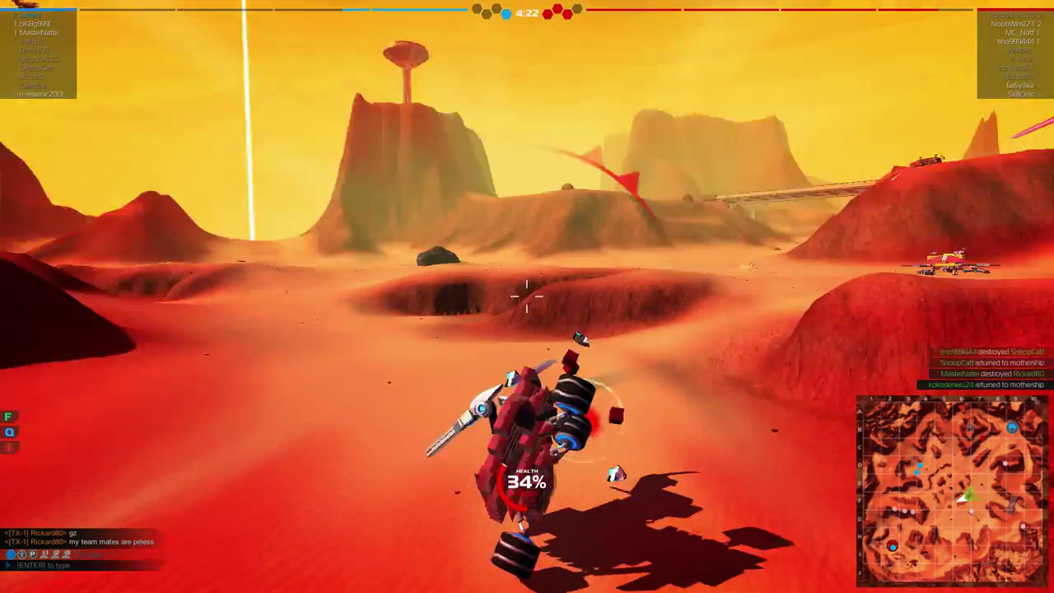
key(w)
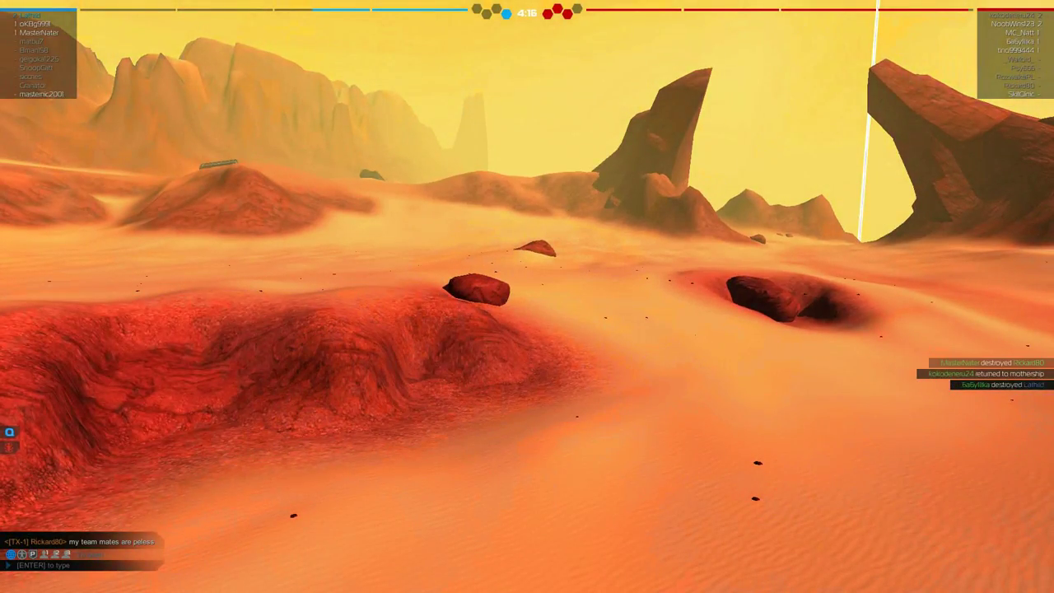
Stop spectating the won match and confirm the exit back to the garage.
key(Escape)
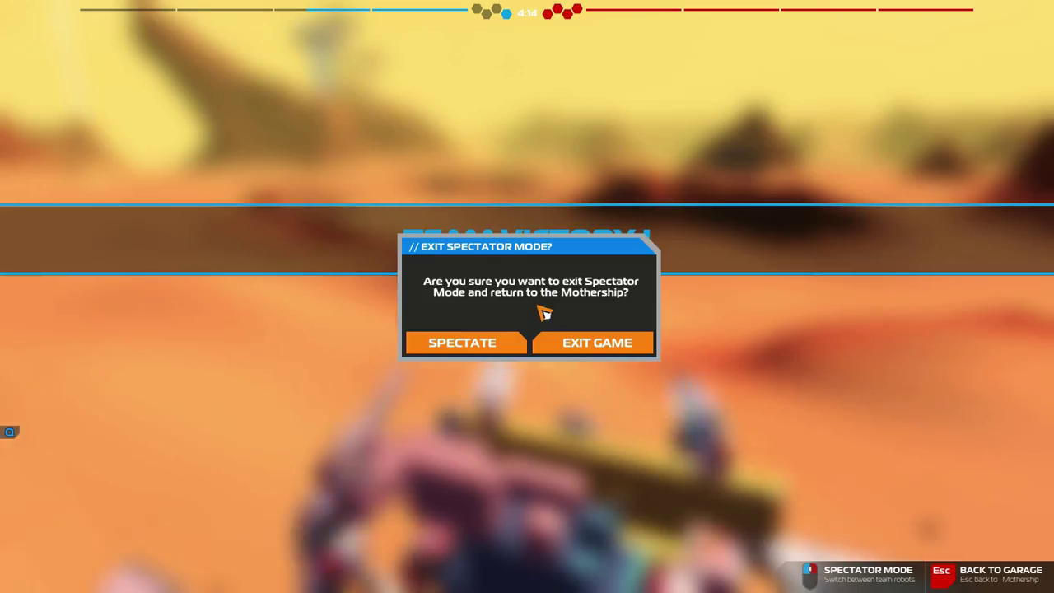
key(Escape)
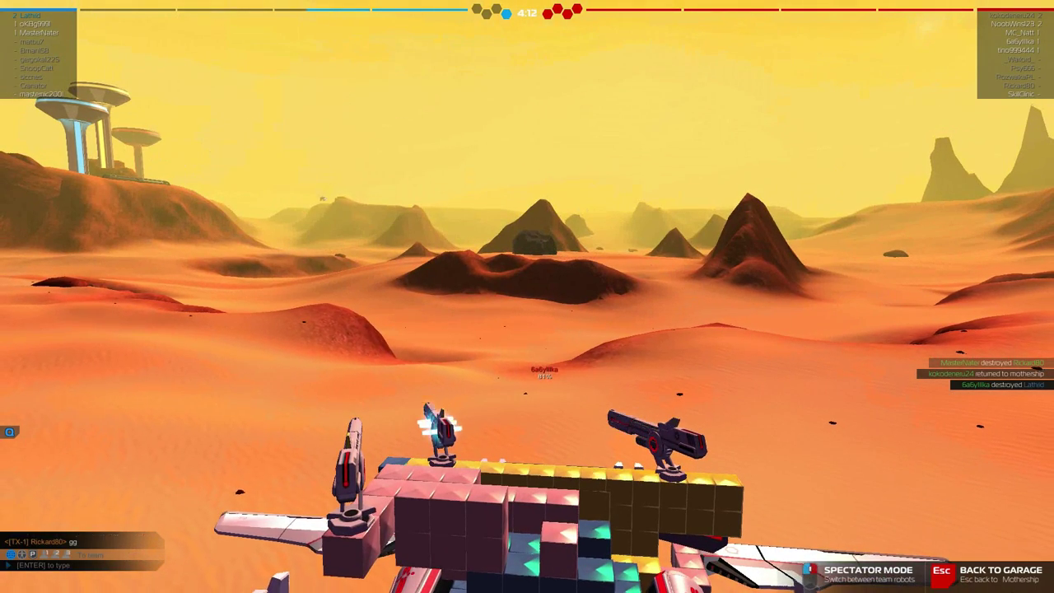
key(Escape)
click(593, 339)
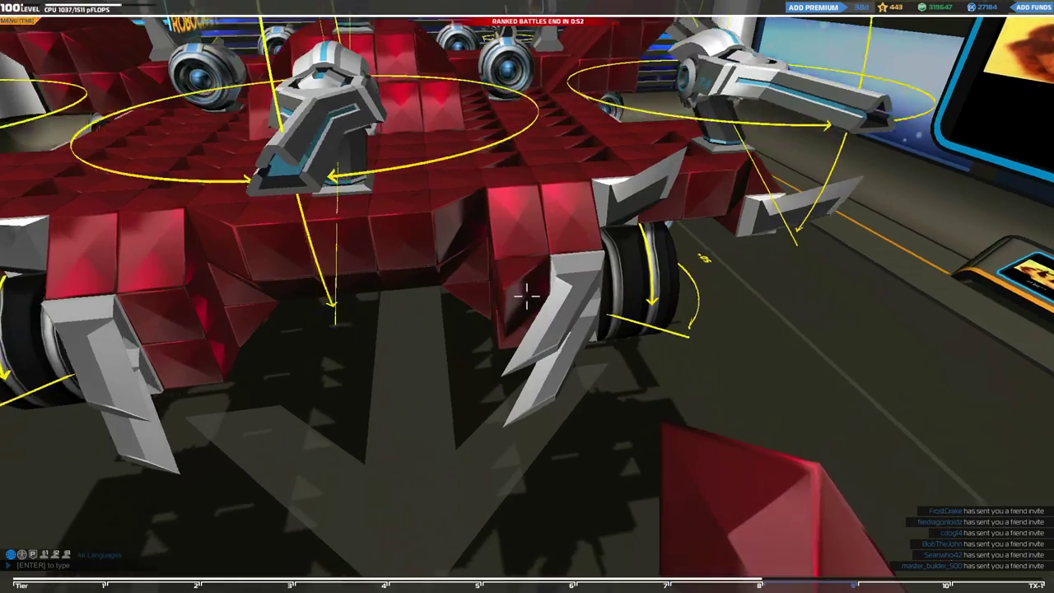
key(q)
key(q)
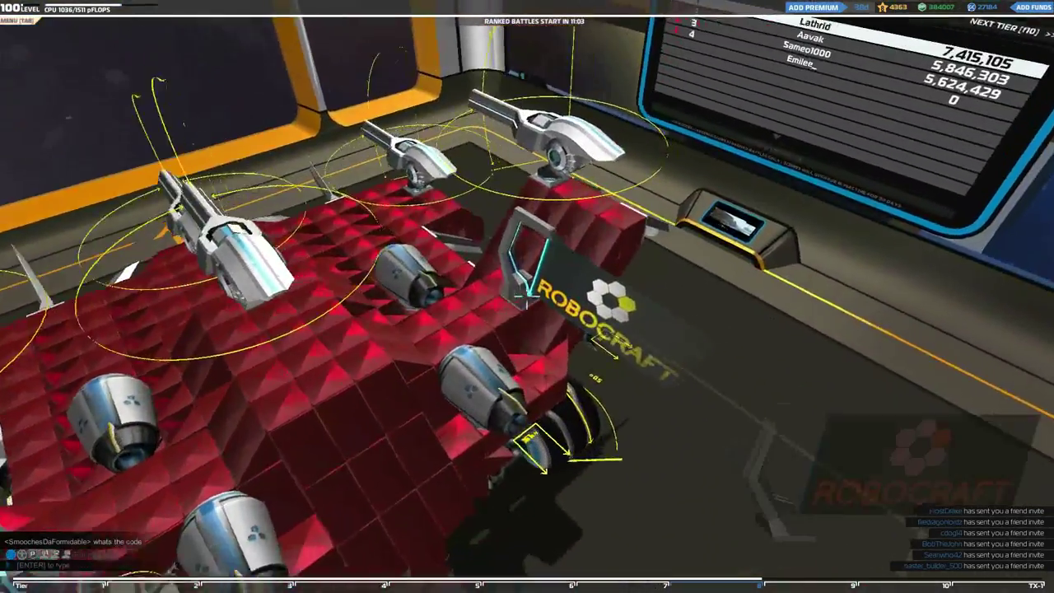
key(Tab)
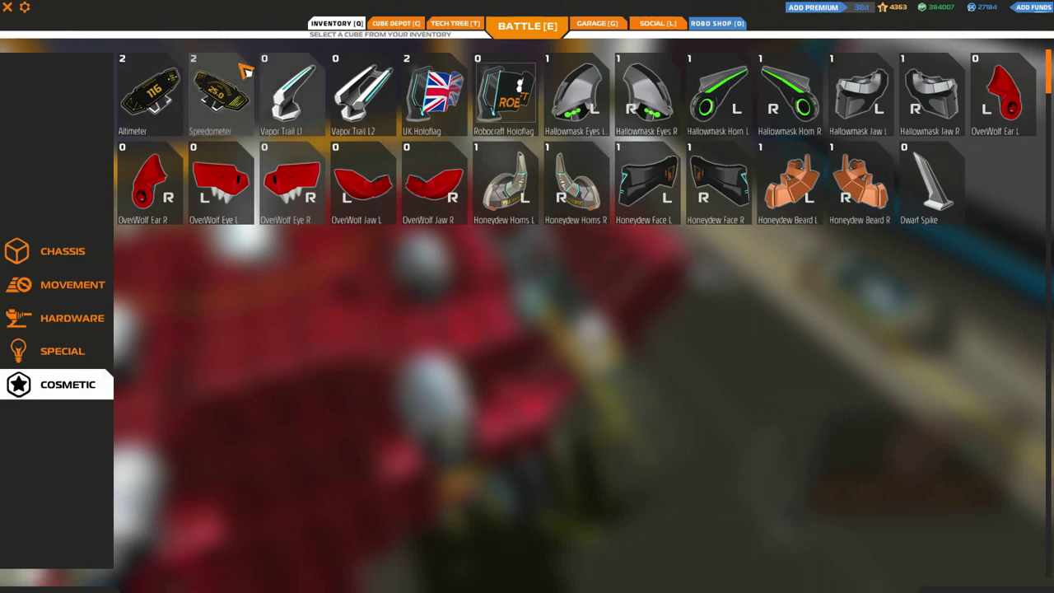
click(395, 23)
scroll(829, 540, down, 1)
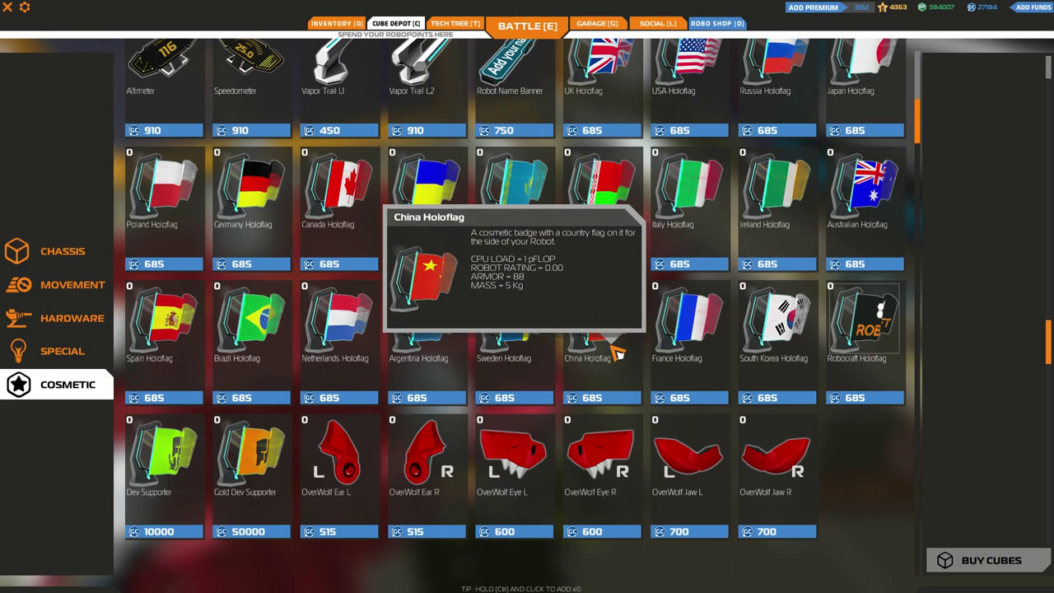
scroll(700, 395, up, 1)
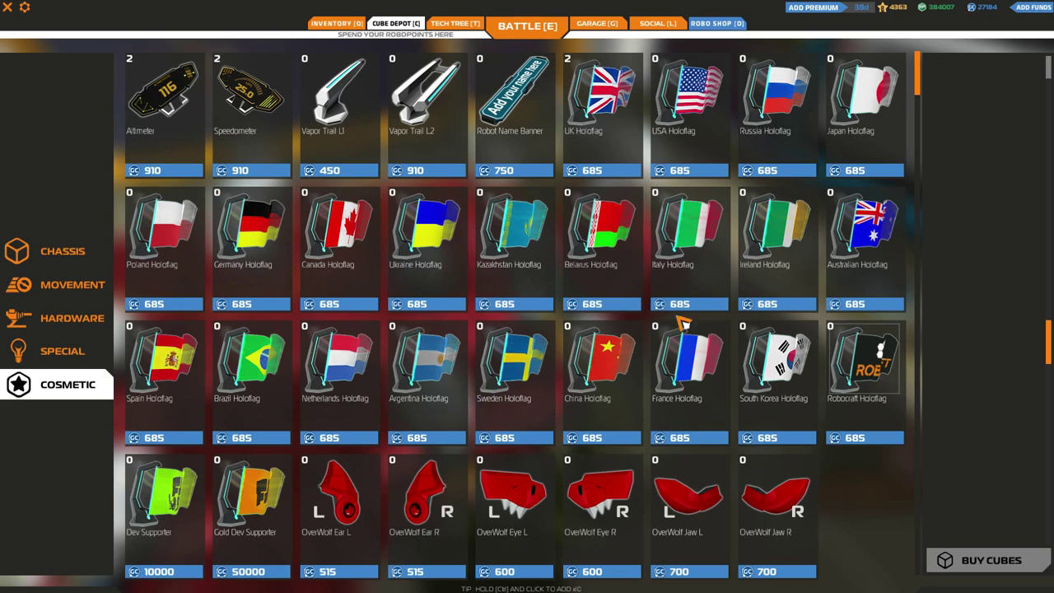
scroll(341, 518, down, 1)
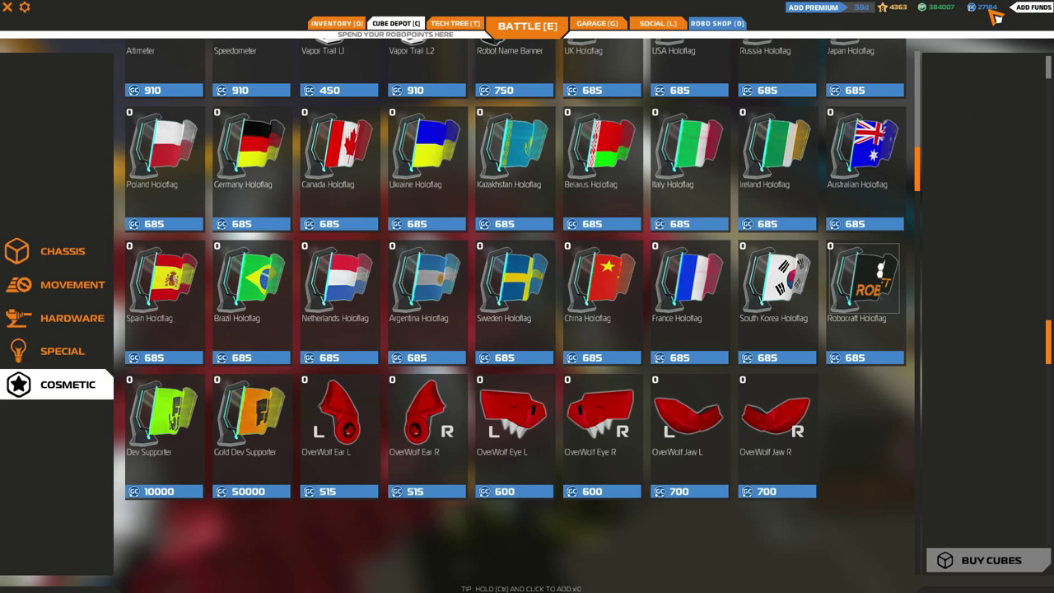
scroll(784, 356, up, 1)
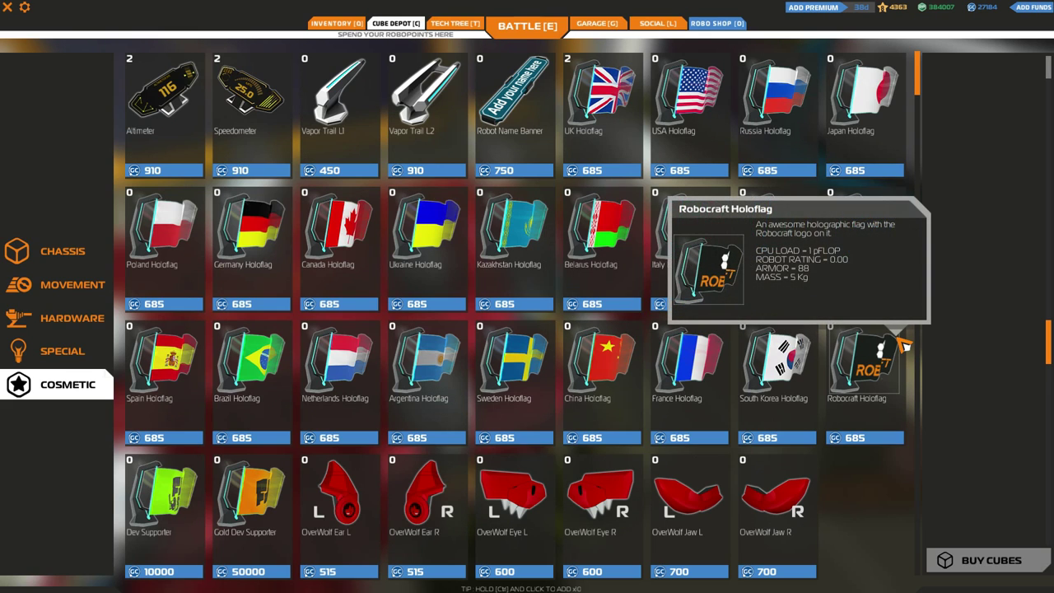
scroll(329, 393, down, 1)
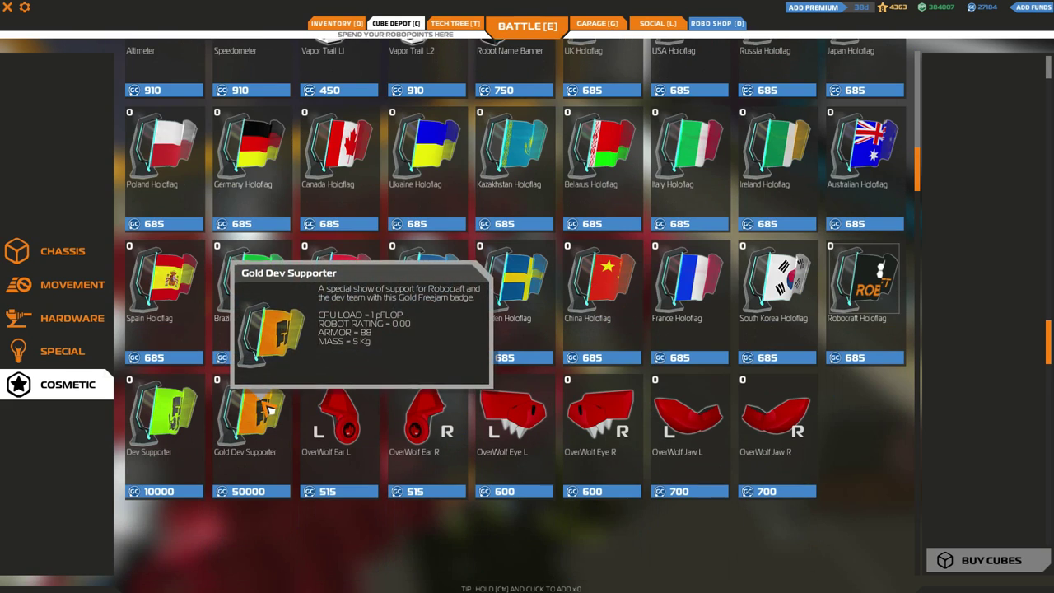
scroll(267, 408, up, 1)
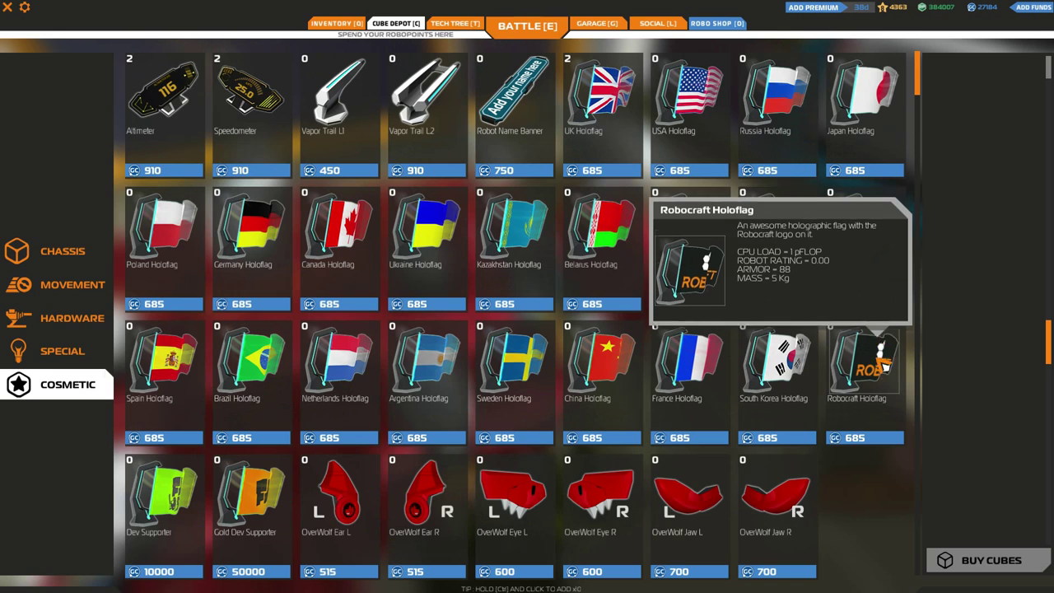
scroll(848, 486, down, 1)
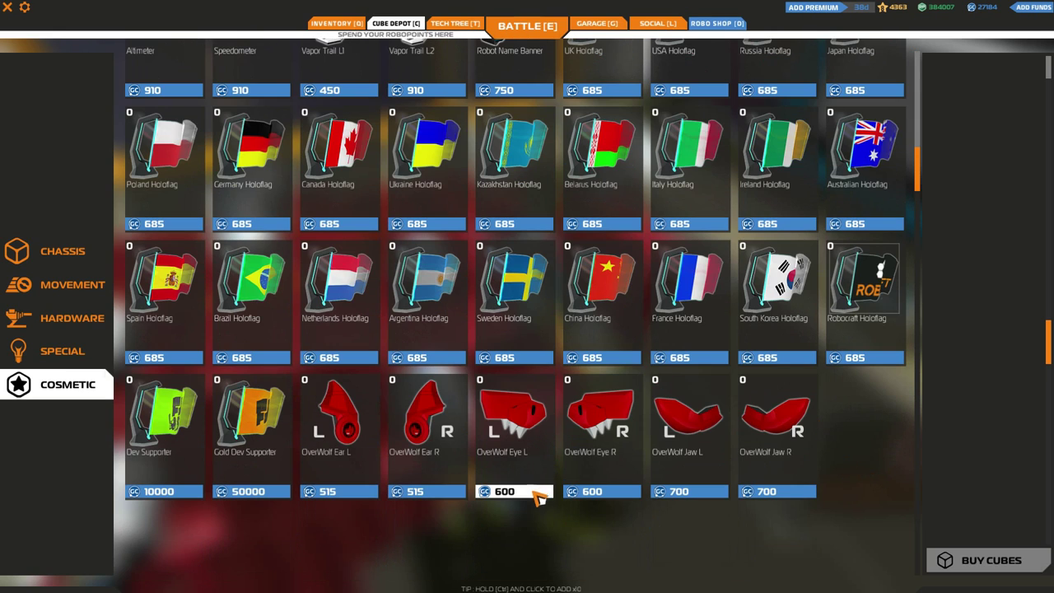
Place a Robocraft holoflag from the cosmetic parts onto the red robot.
key(Escape)
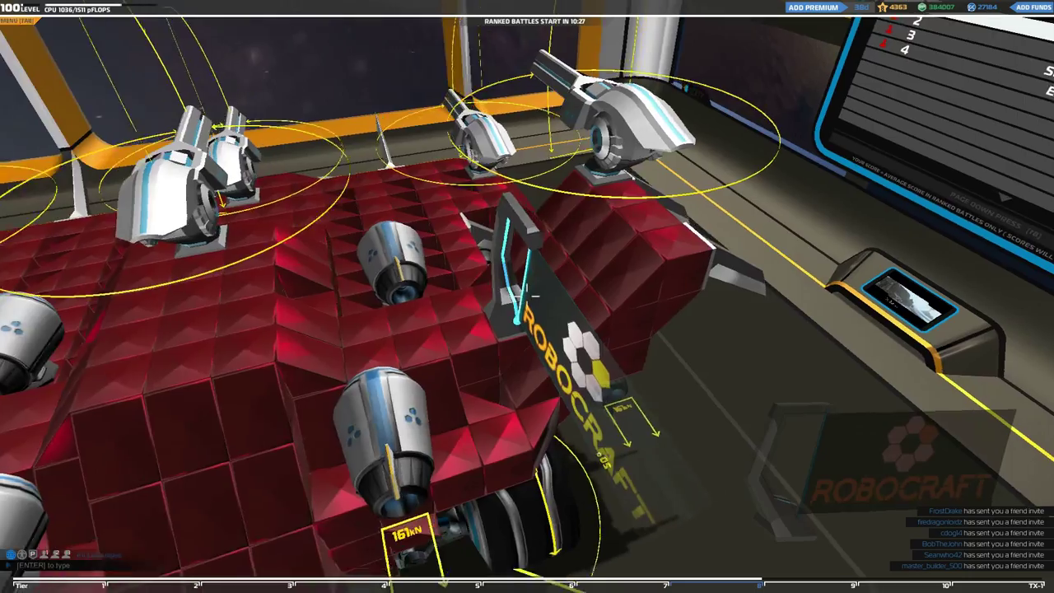
key(w)
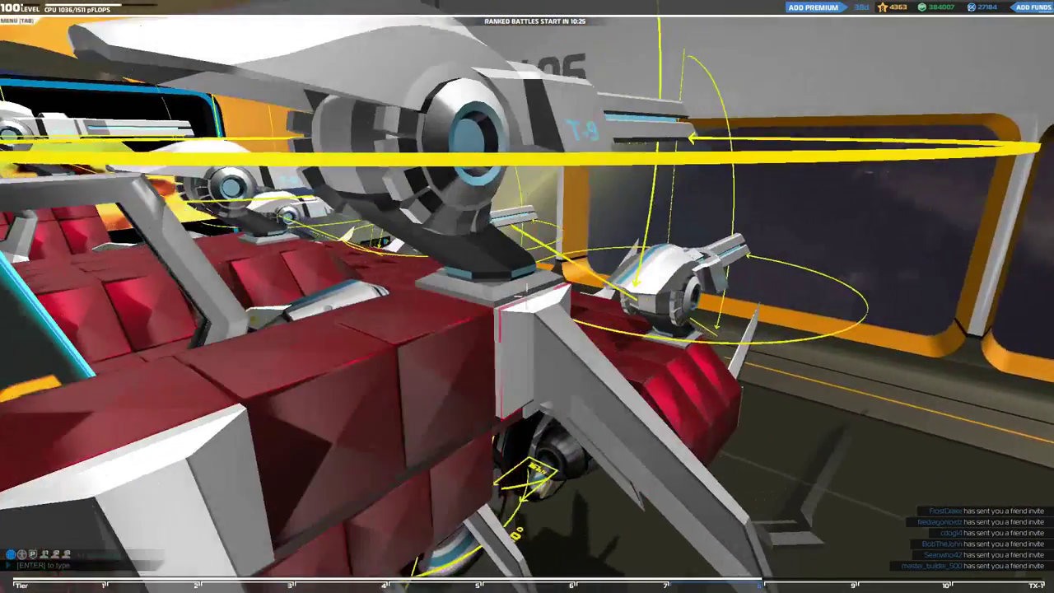
key(q)
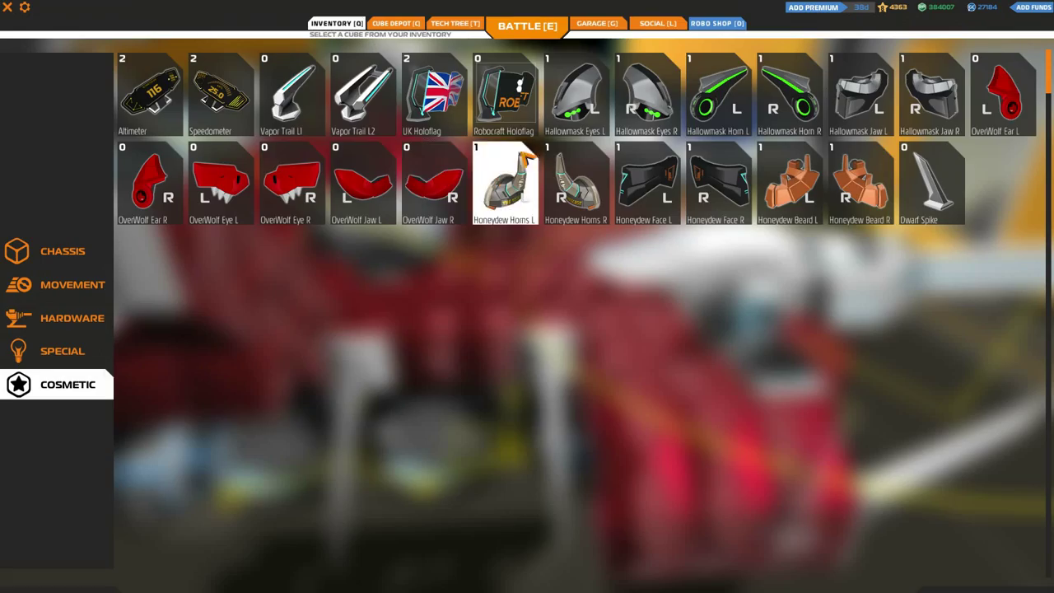
click(690, 121)
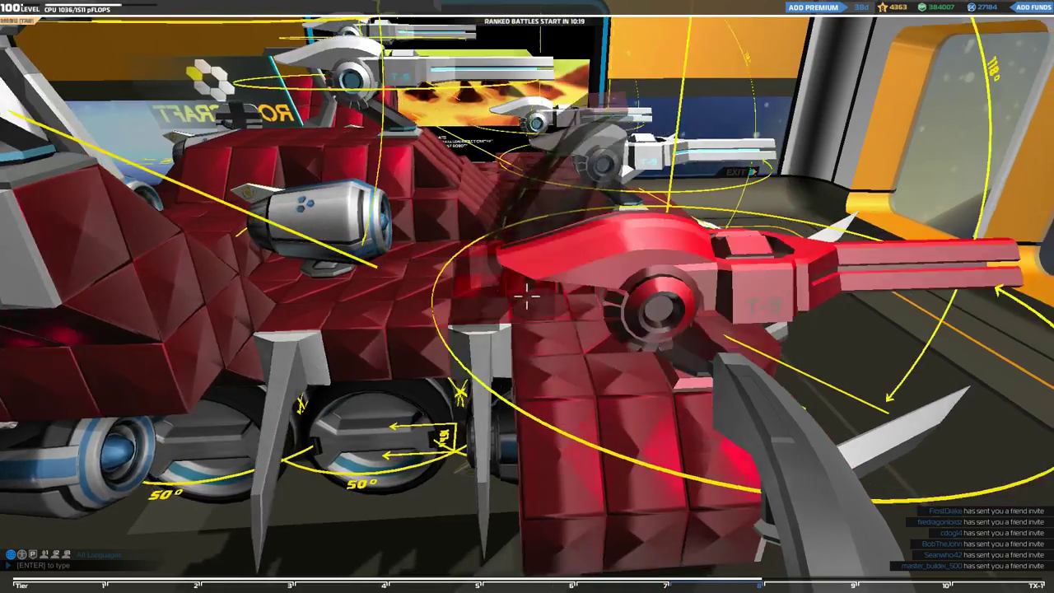
key(q)
click(431, 115)
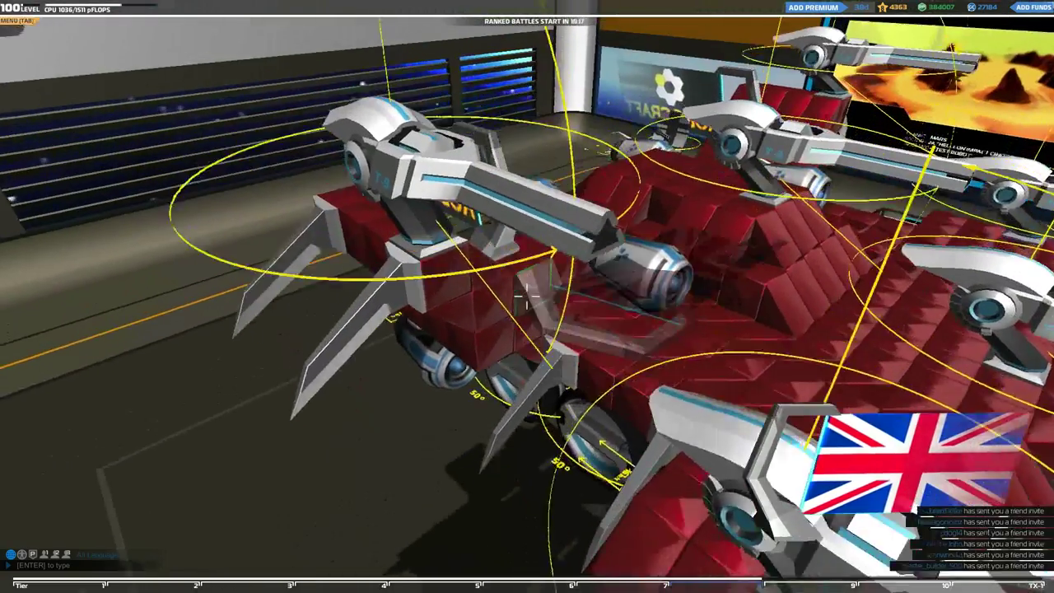
key(q)
key(q)
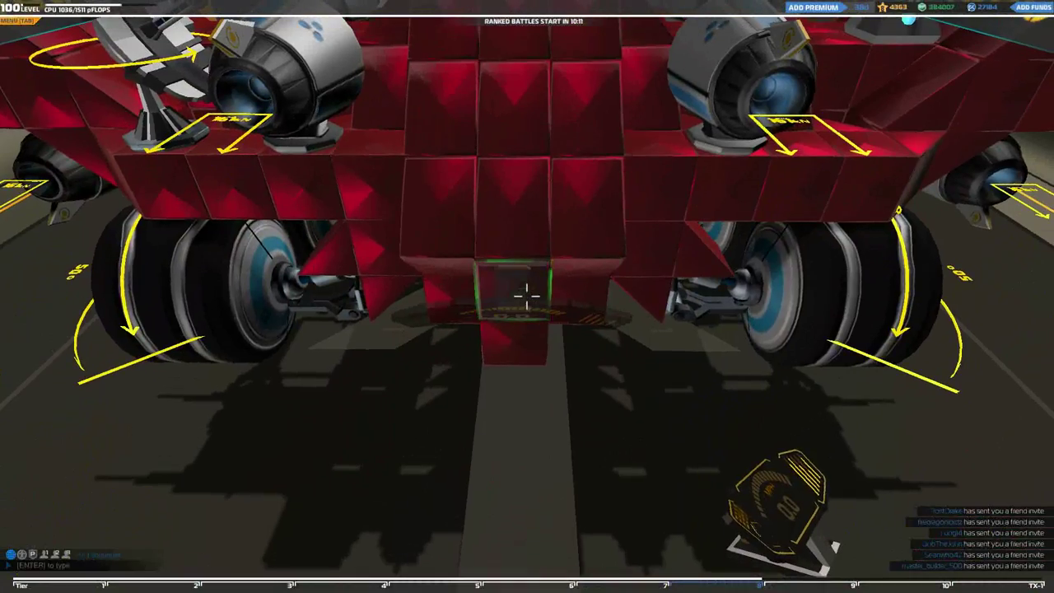
Place a speedometer gauge cosmetic under the robot.
key(q)
click(149, 95)
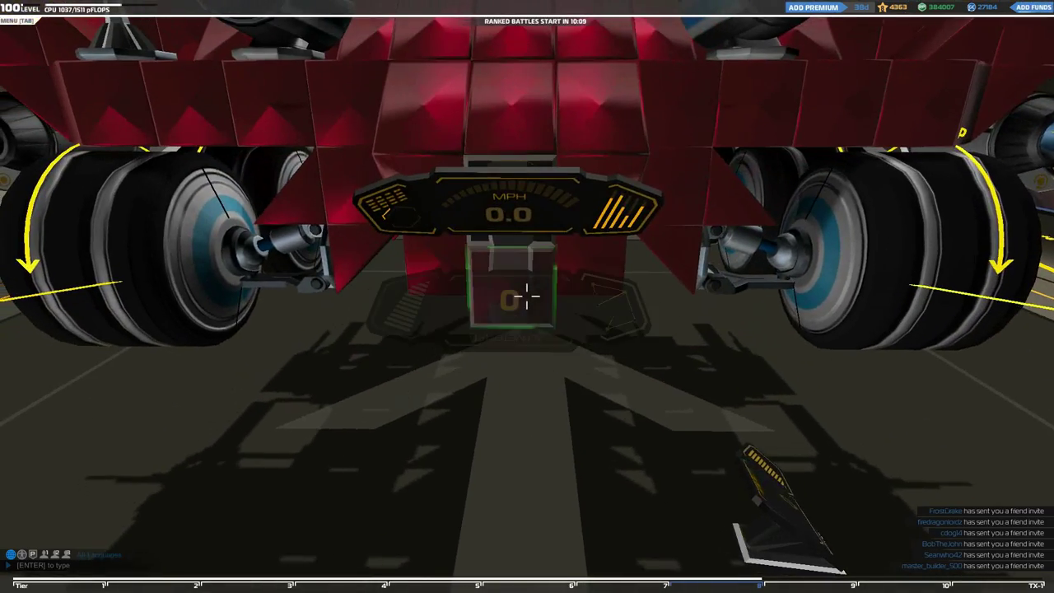
click(527, 297)
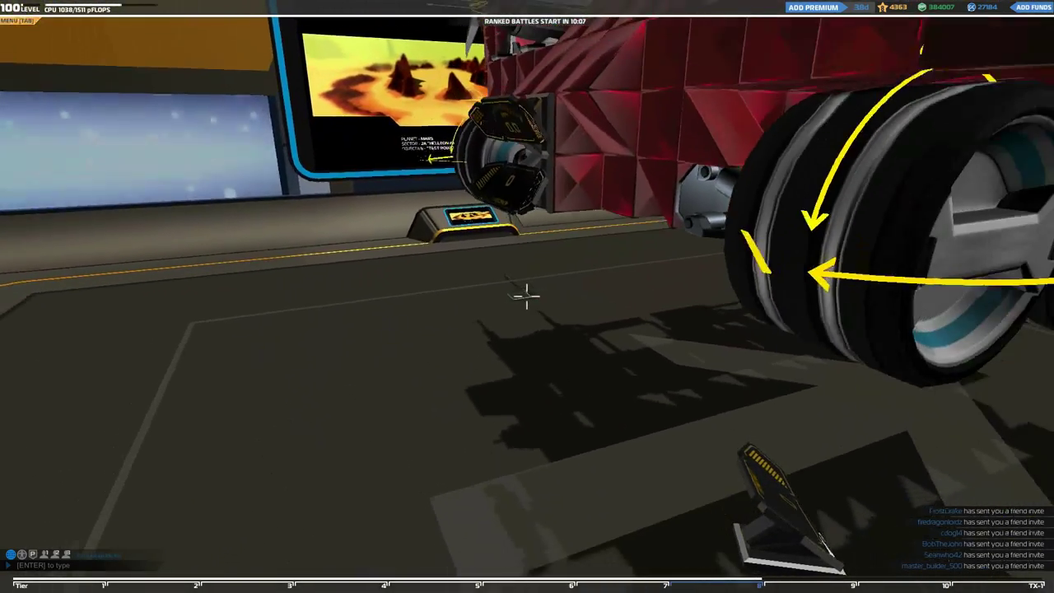
key(e)
key(Escape)
Test-drive the robot through the rock arch and across the desert toward the enemy robot by the towers.
key(t)
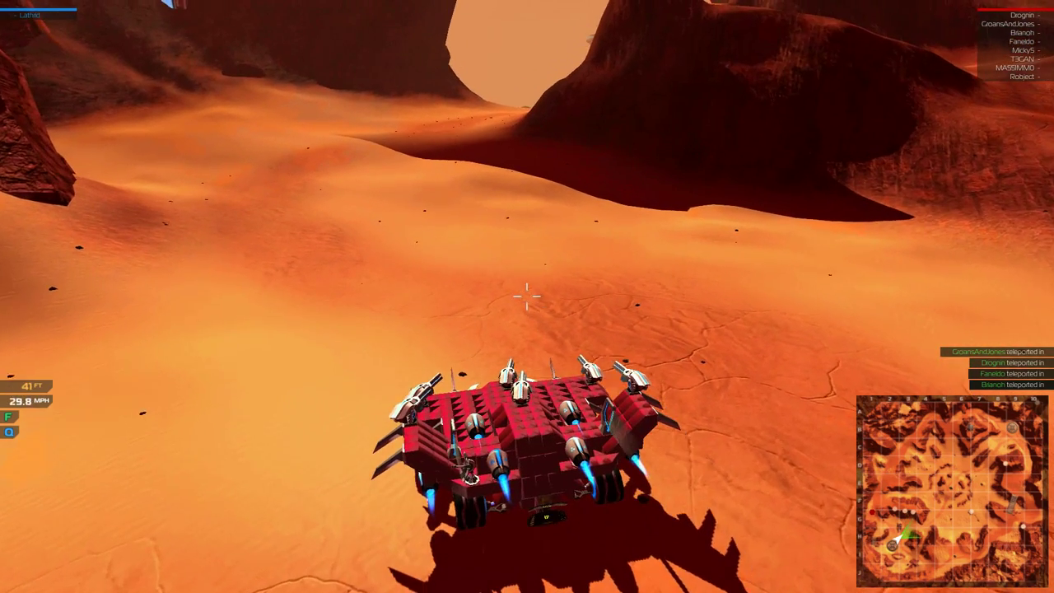
key(w)
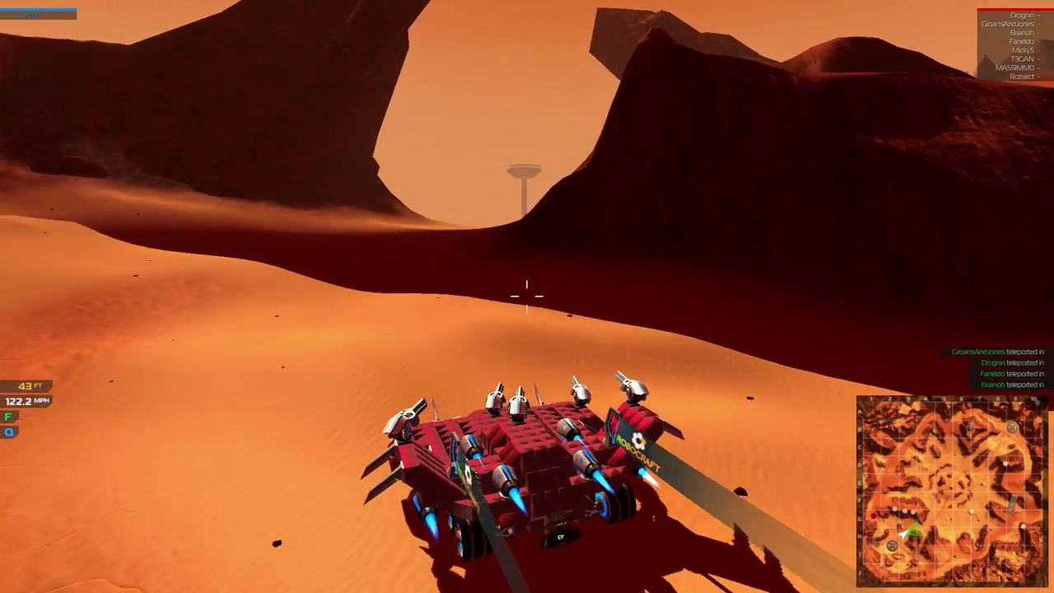
key(w)
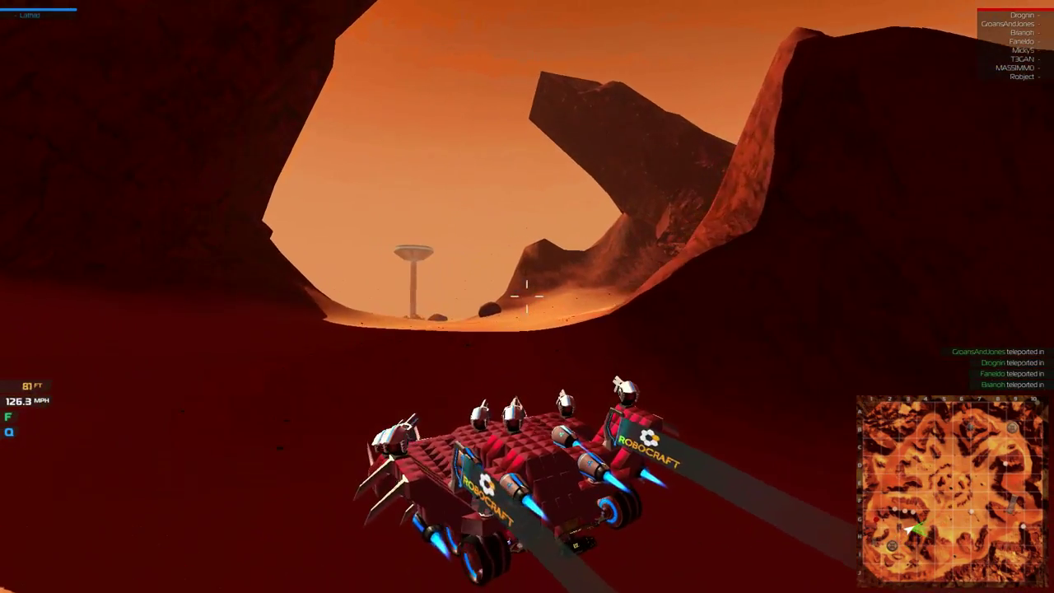
key(w)
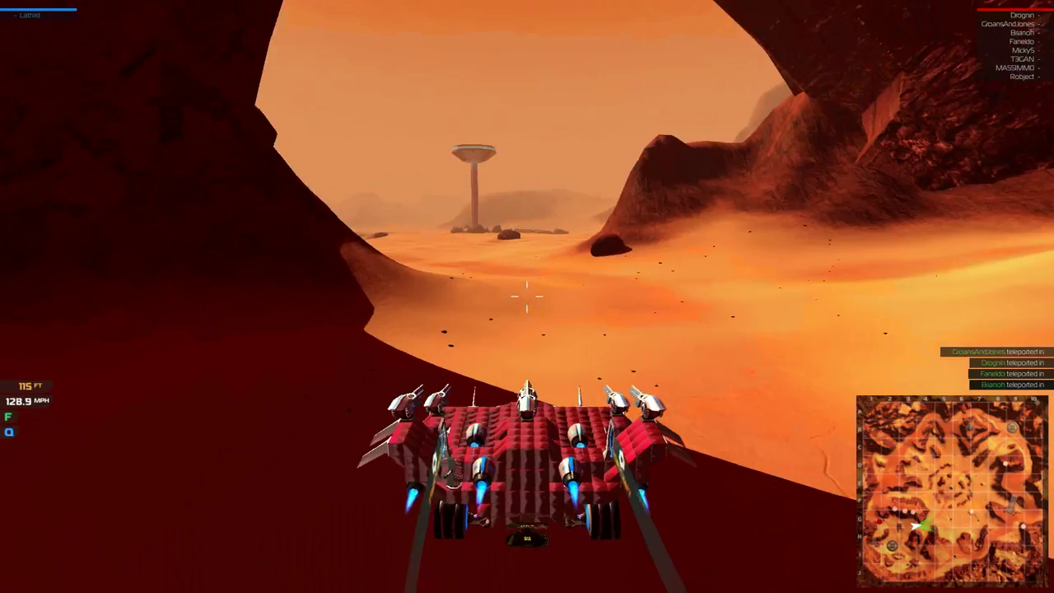
key(w)
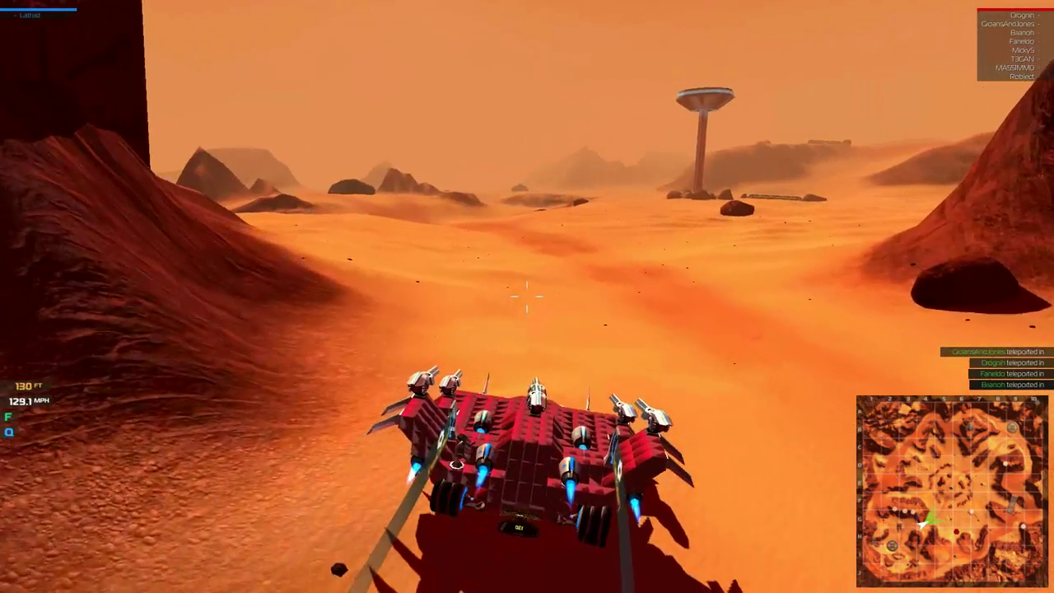
key(w)
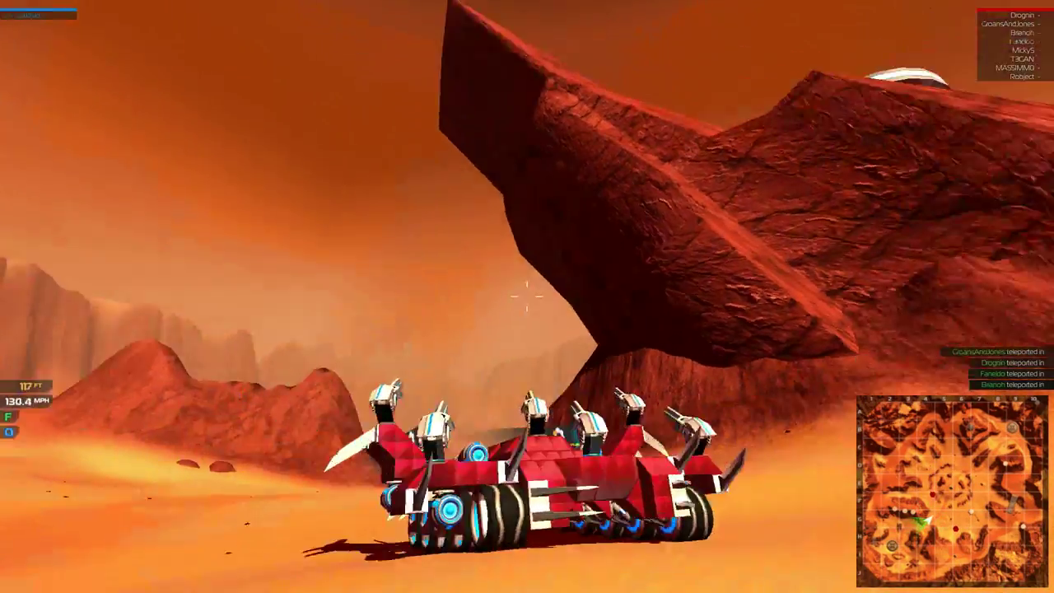
key(w)
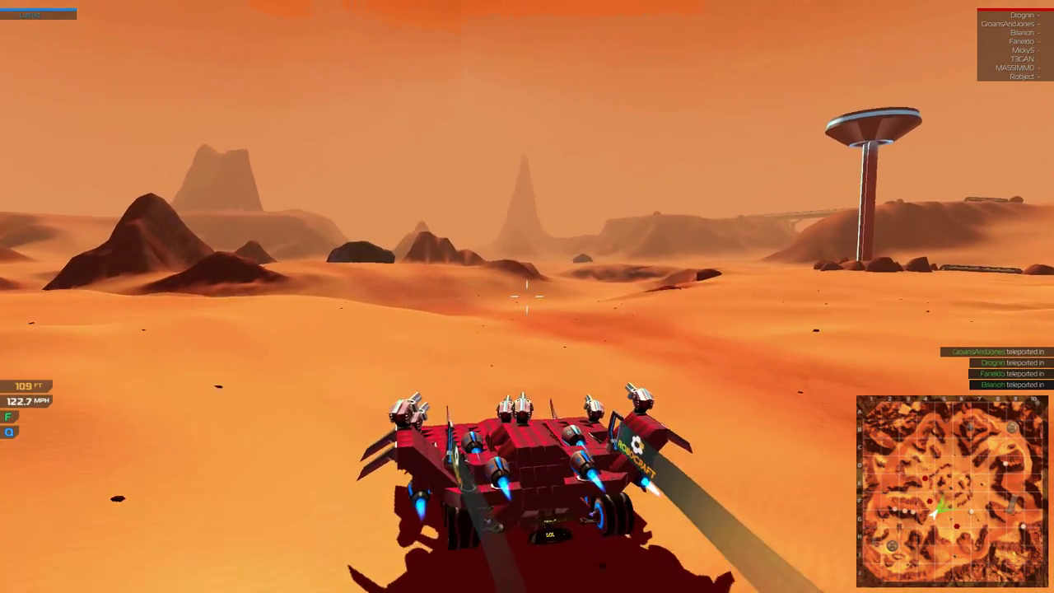
key(w)
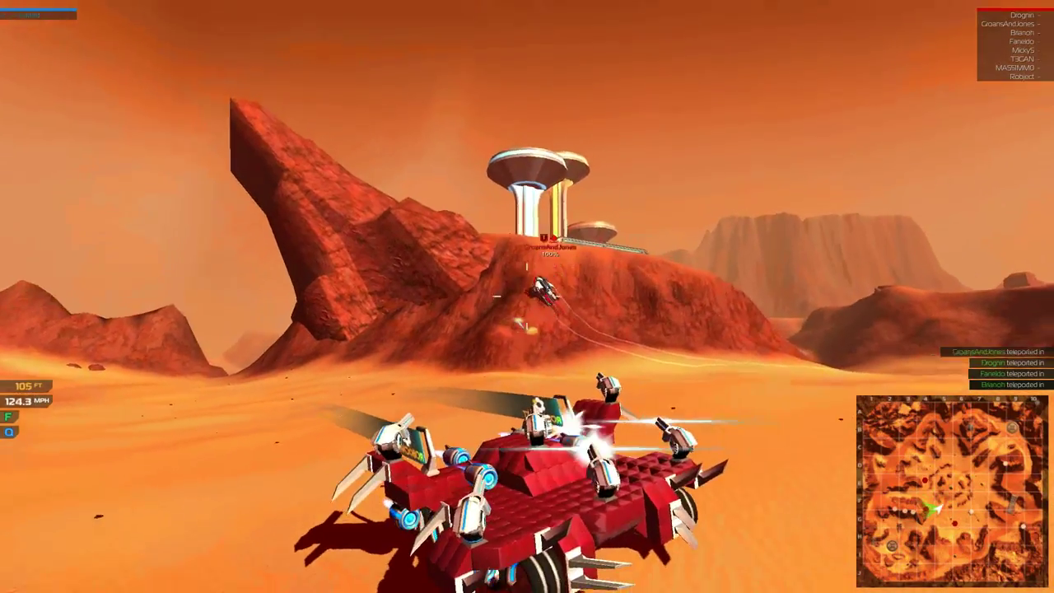
key(w)
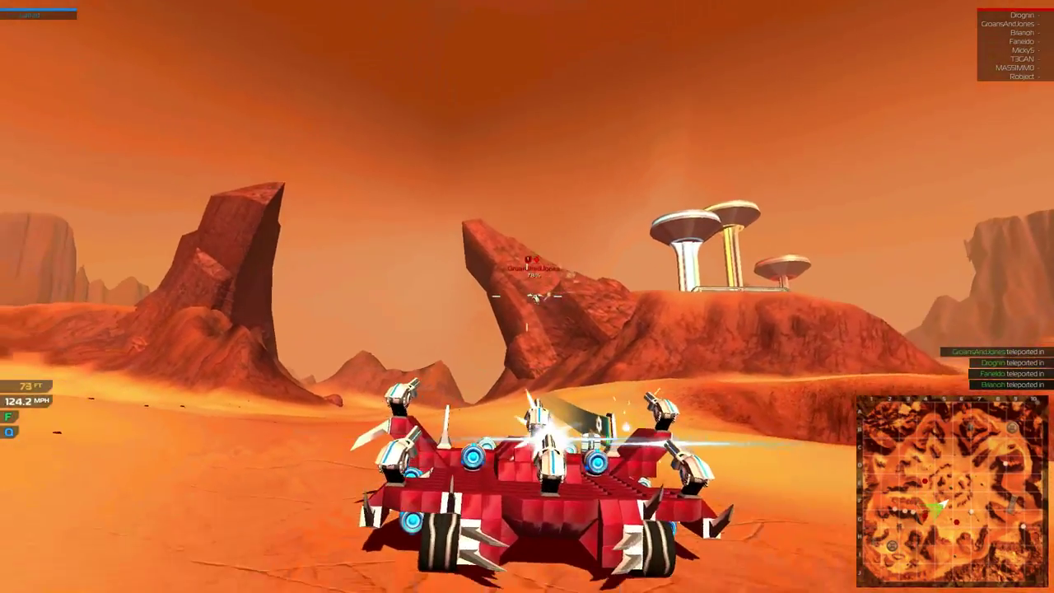
key(w)
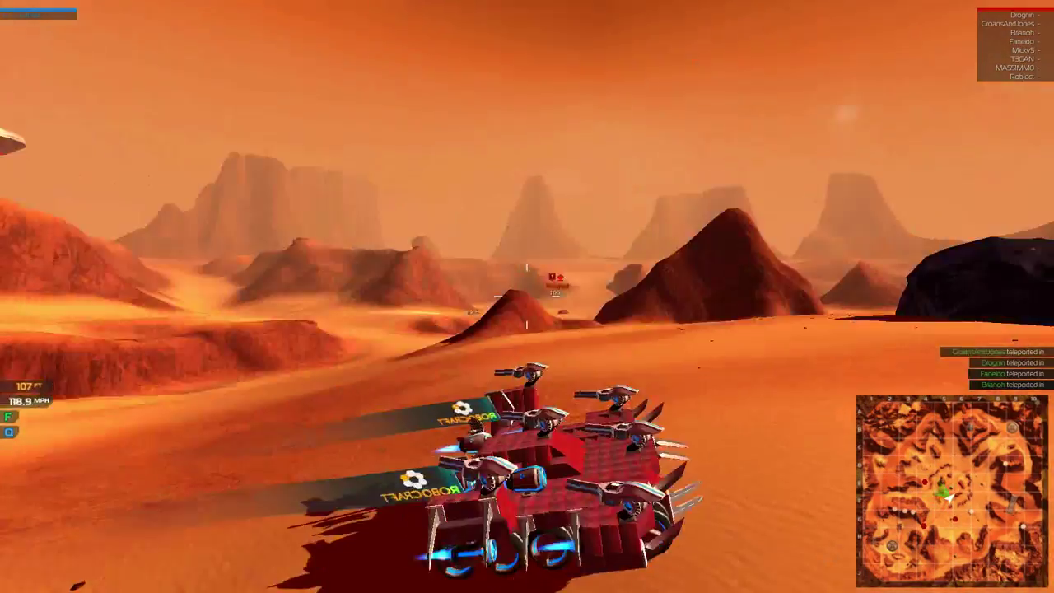
key(w)
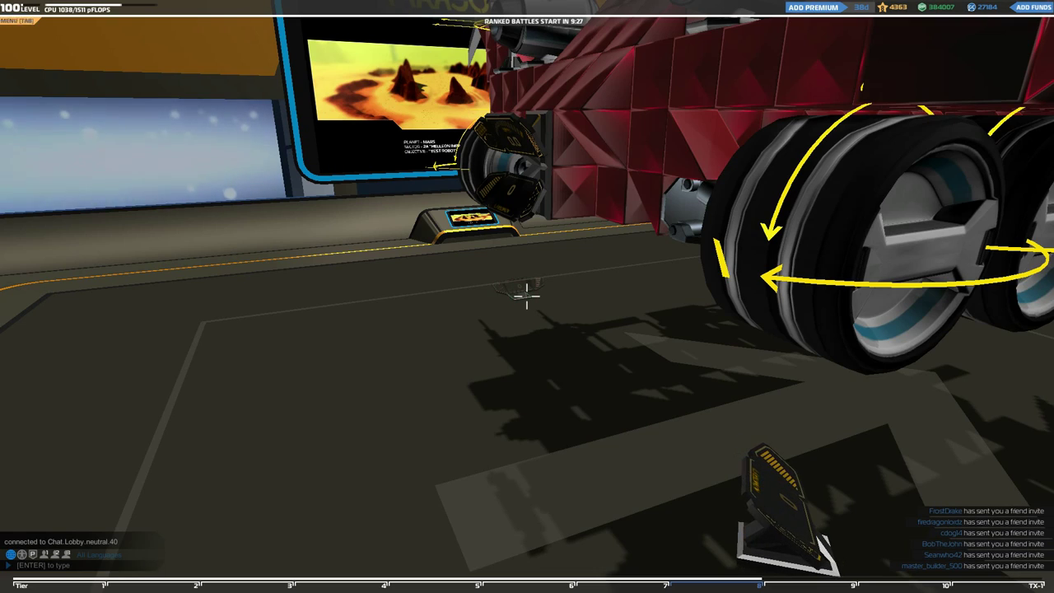
key(w)
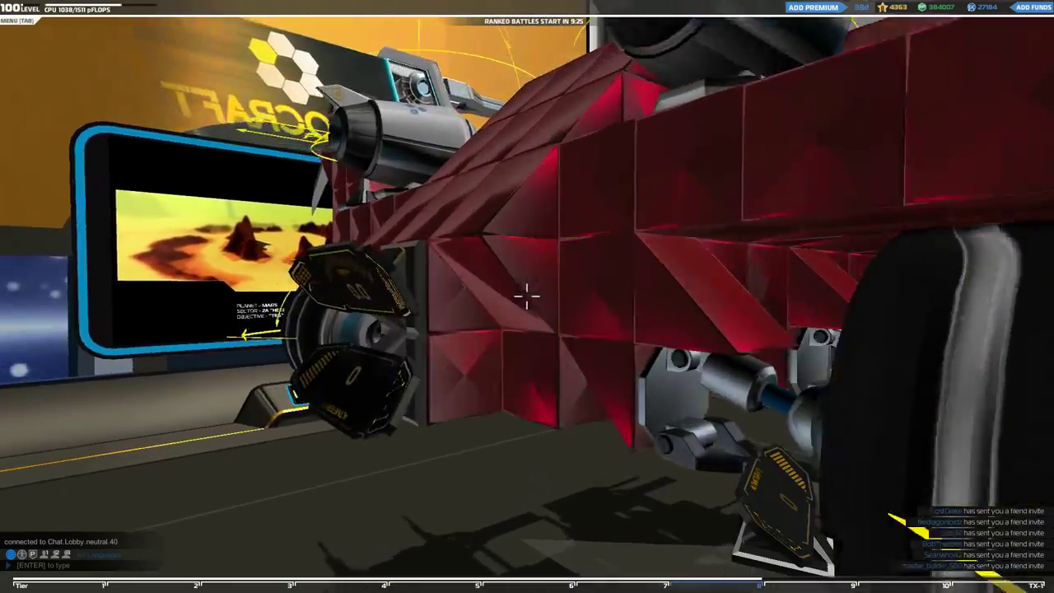
key(s)
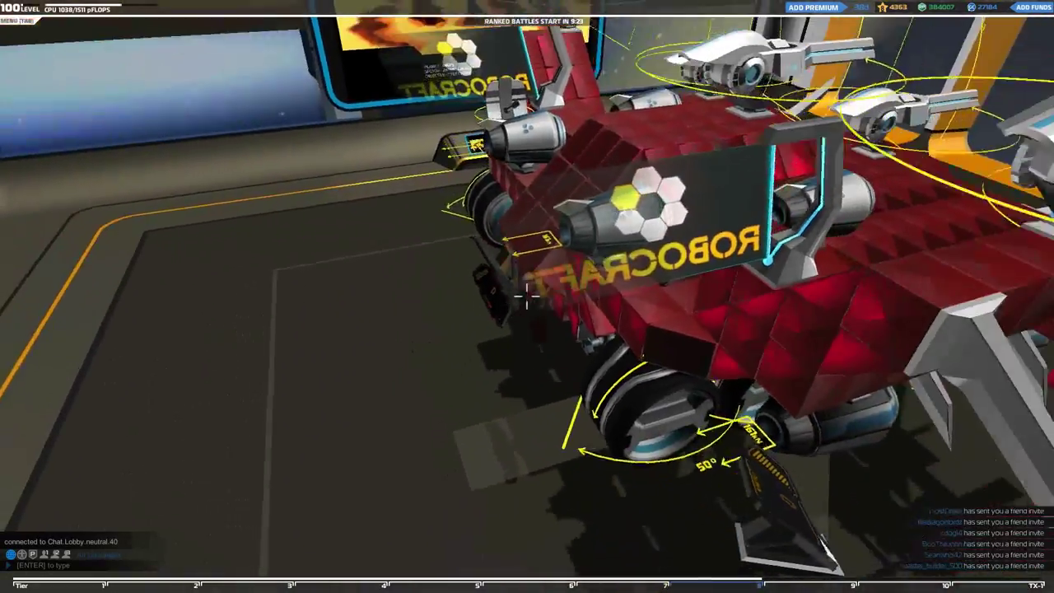
key(a)
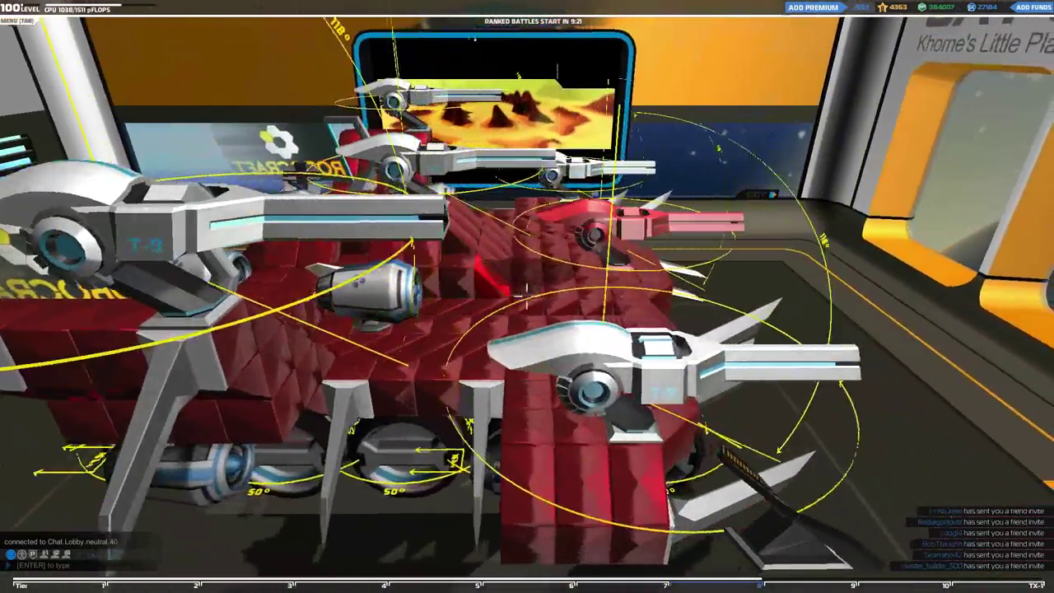
key(w)
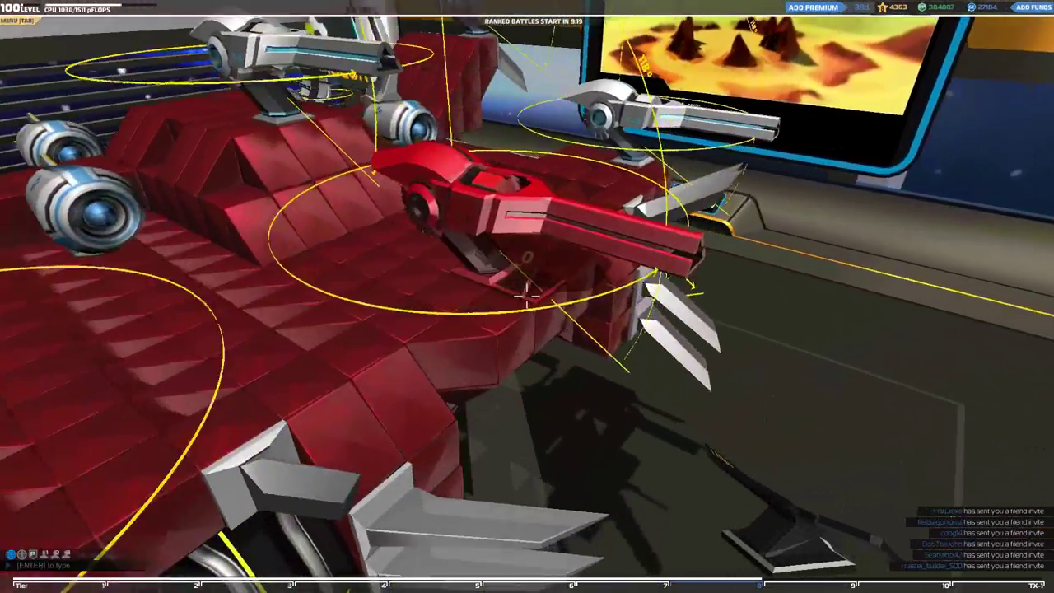
key(w)
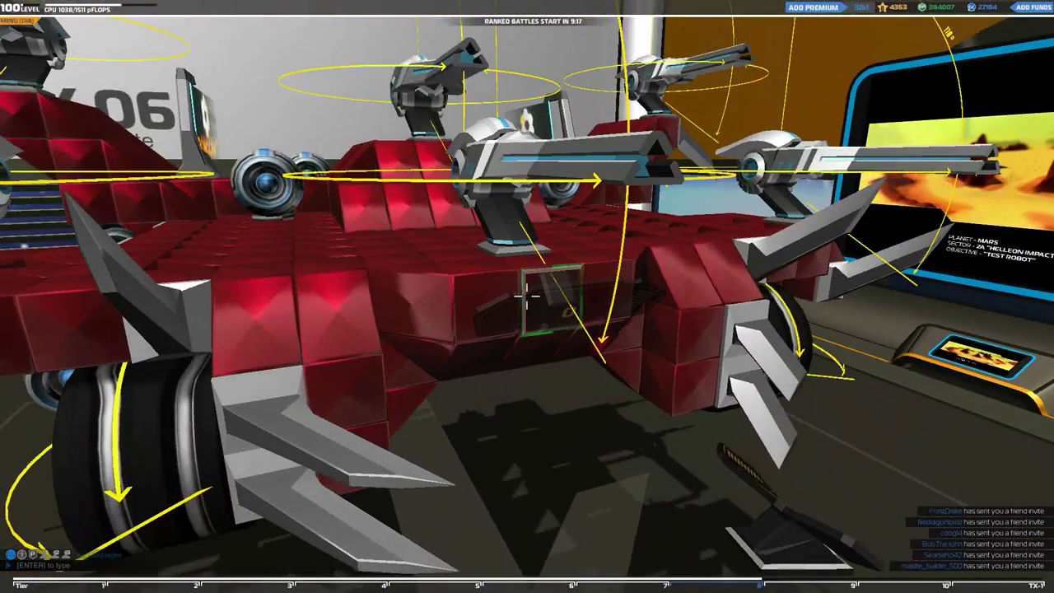
key(s)
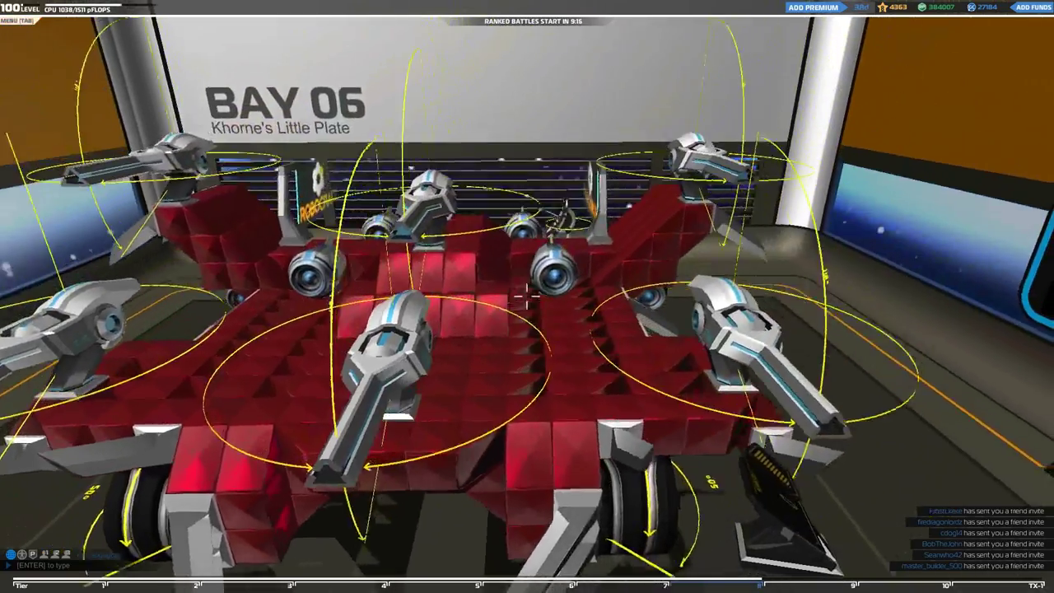
key(a)
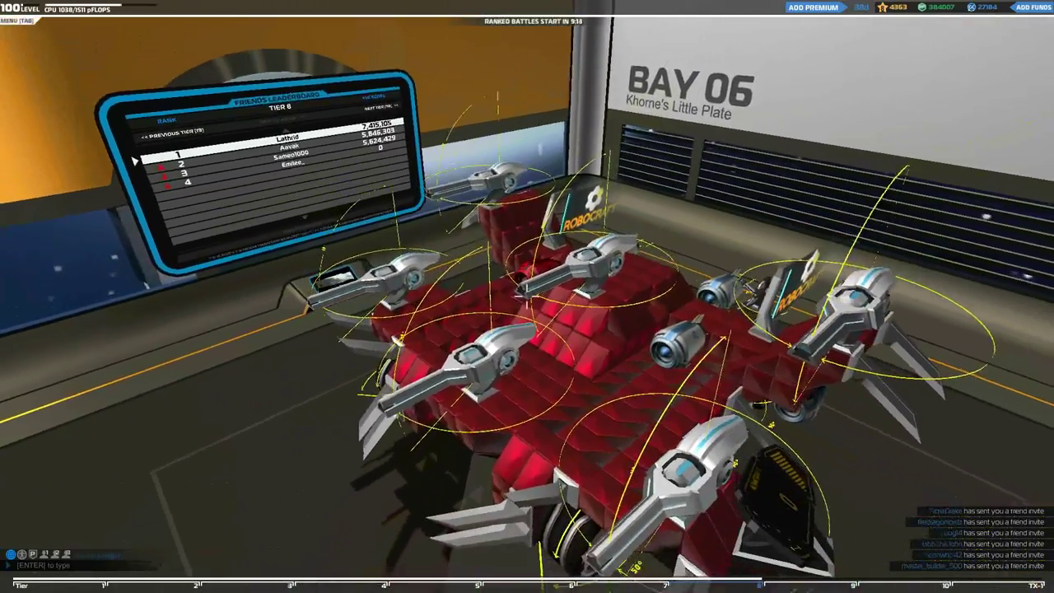
key(a)
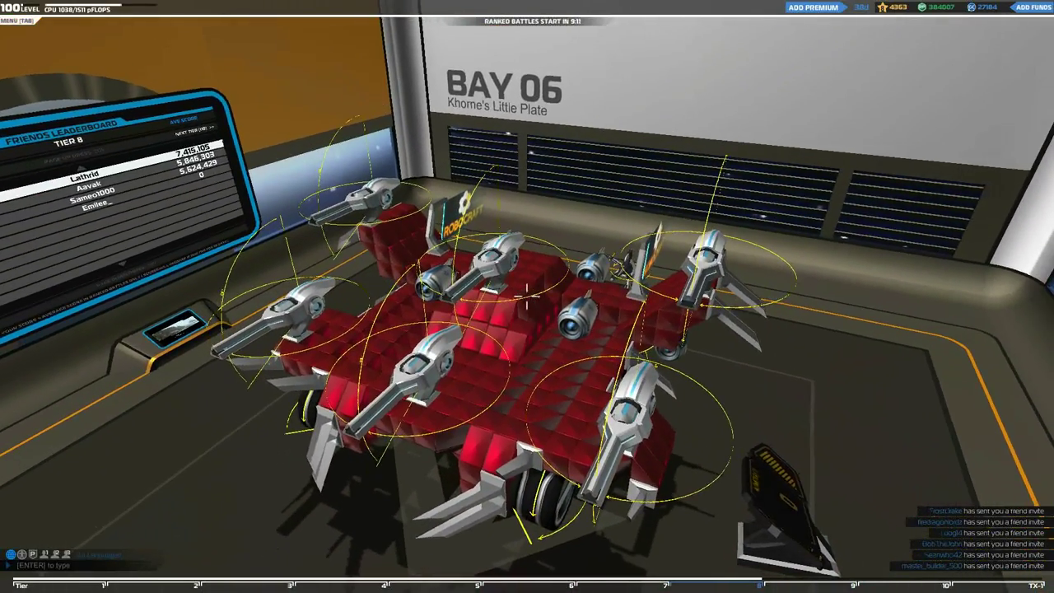
key(w)
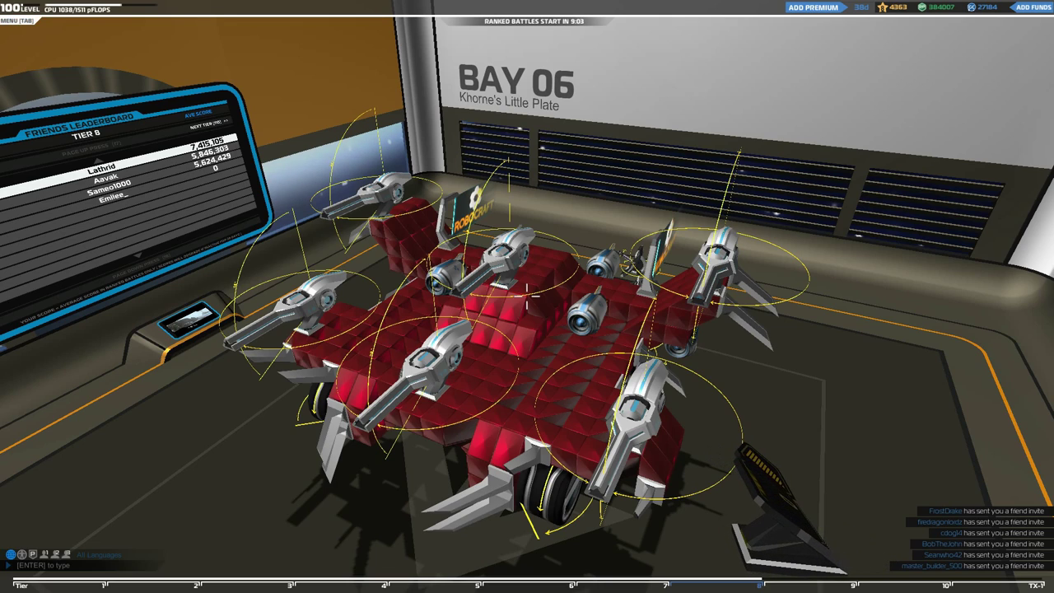
key(w)
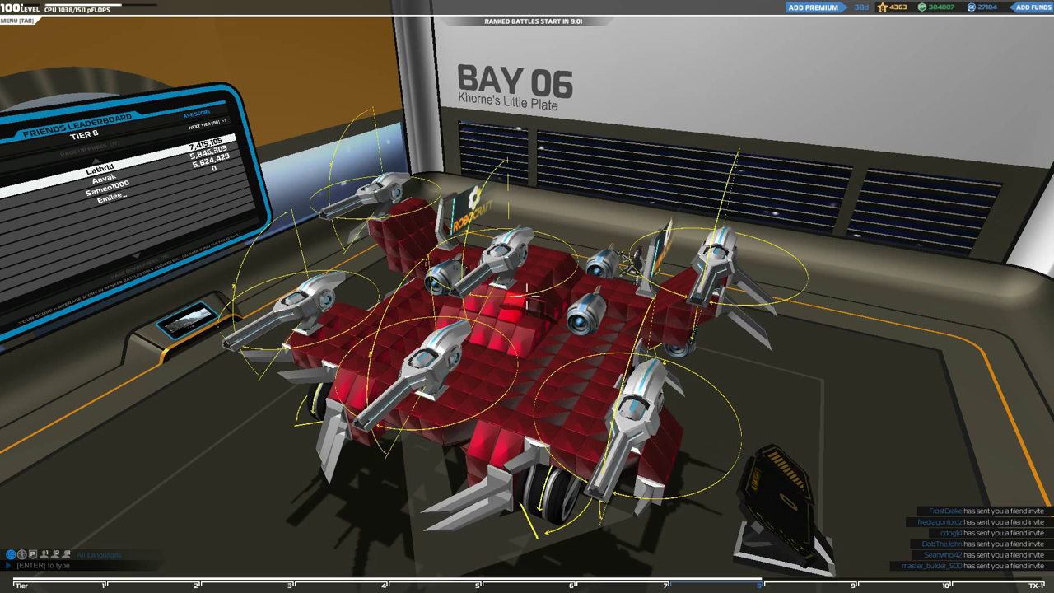